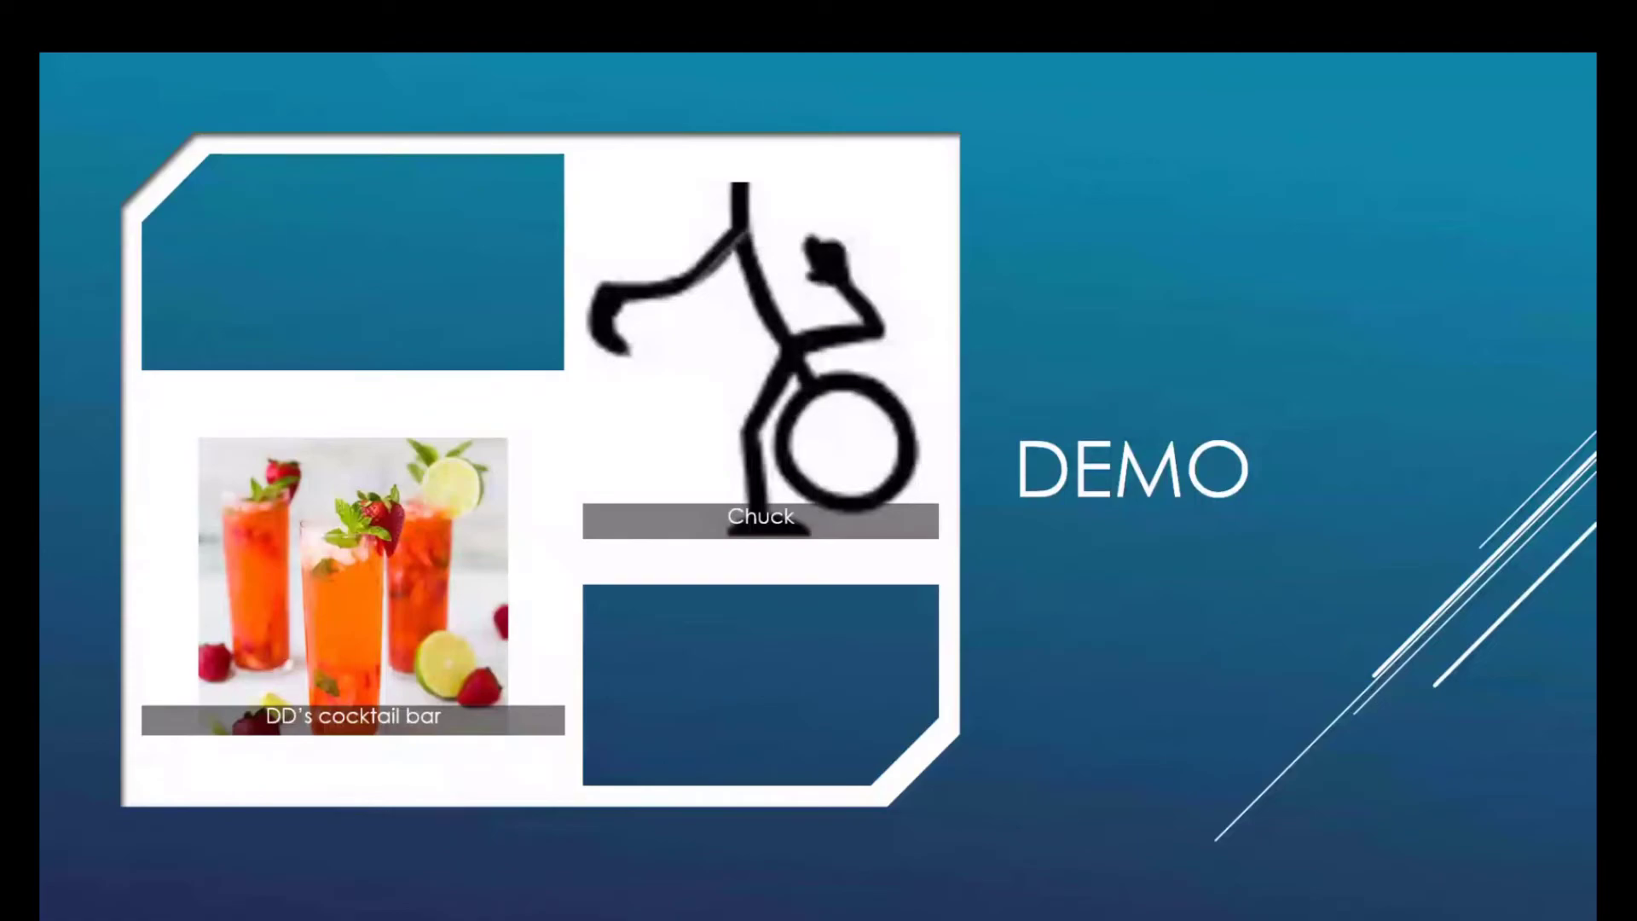
End the slide show and switch to the Microsoft Teams meeting window
{"action": "key", "text": "Escape"}
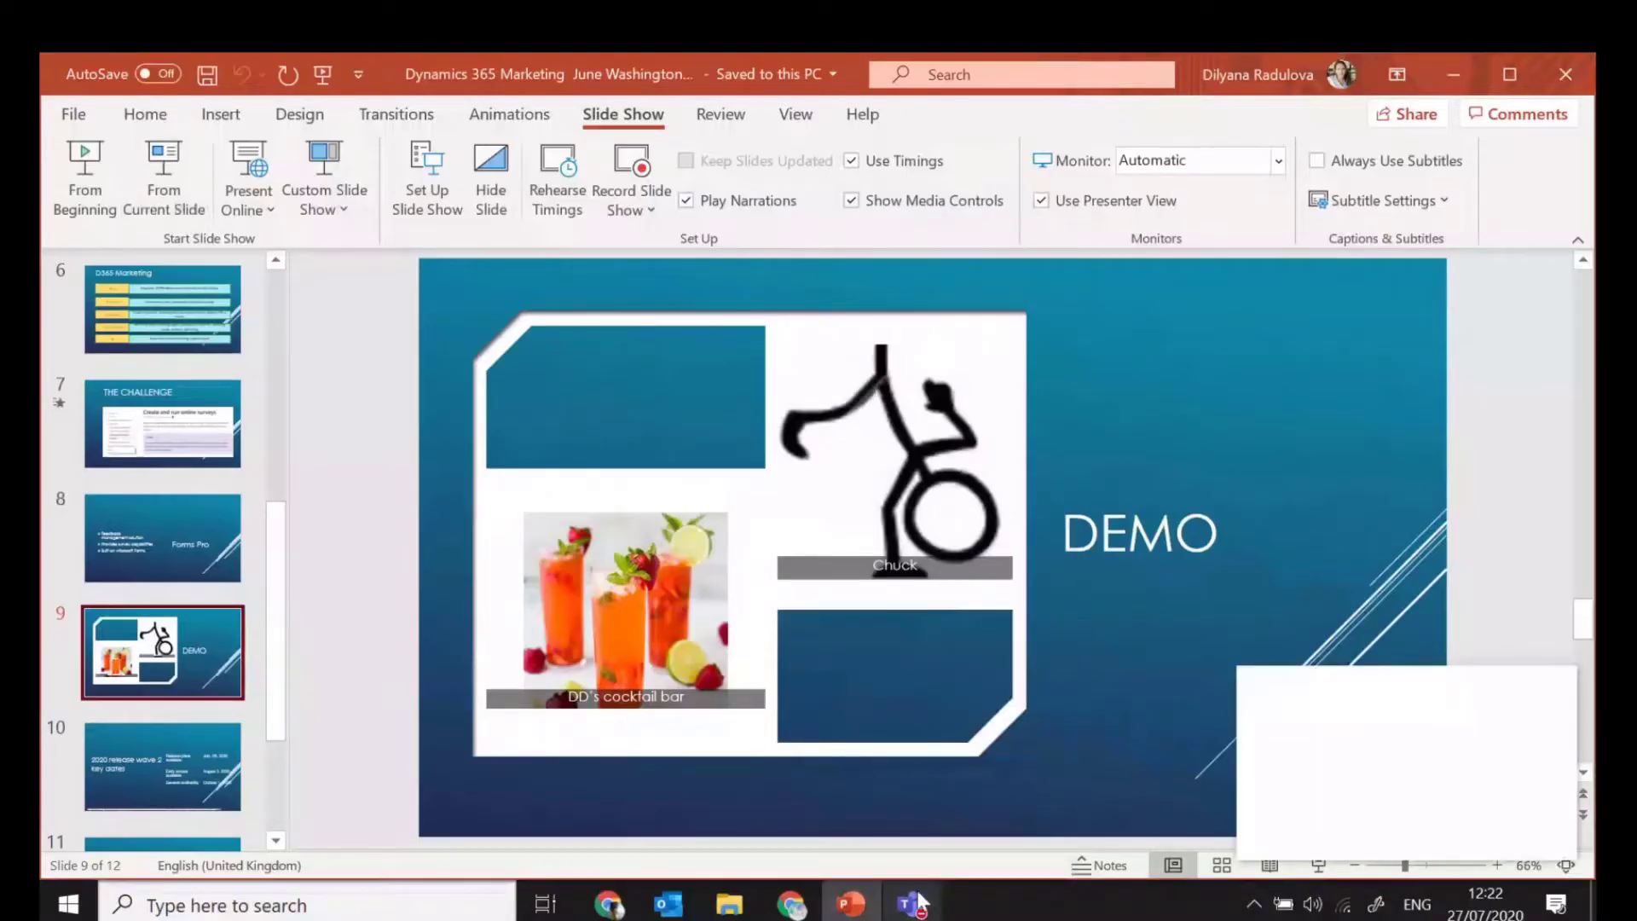
{"action": "mouse_move", "coordinate": [918, 902]}
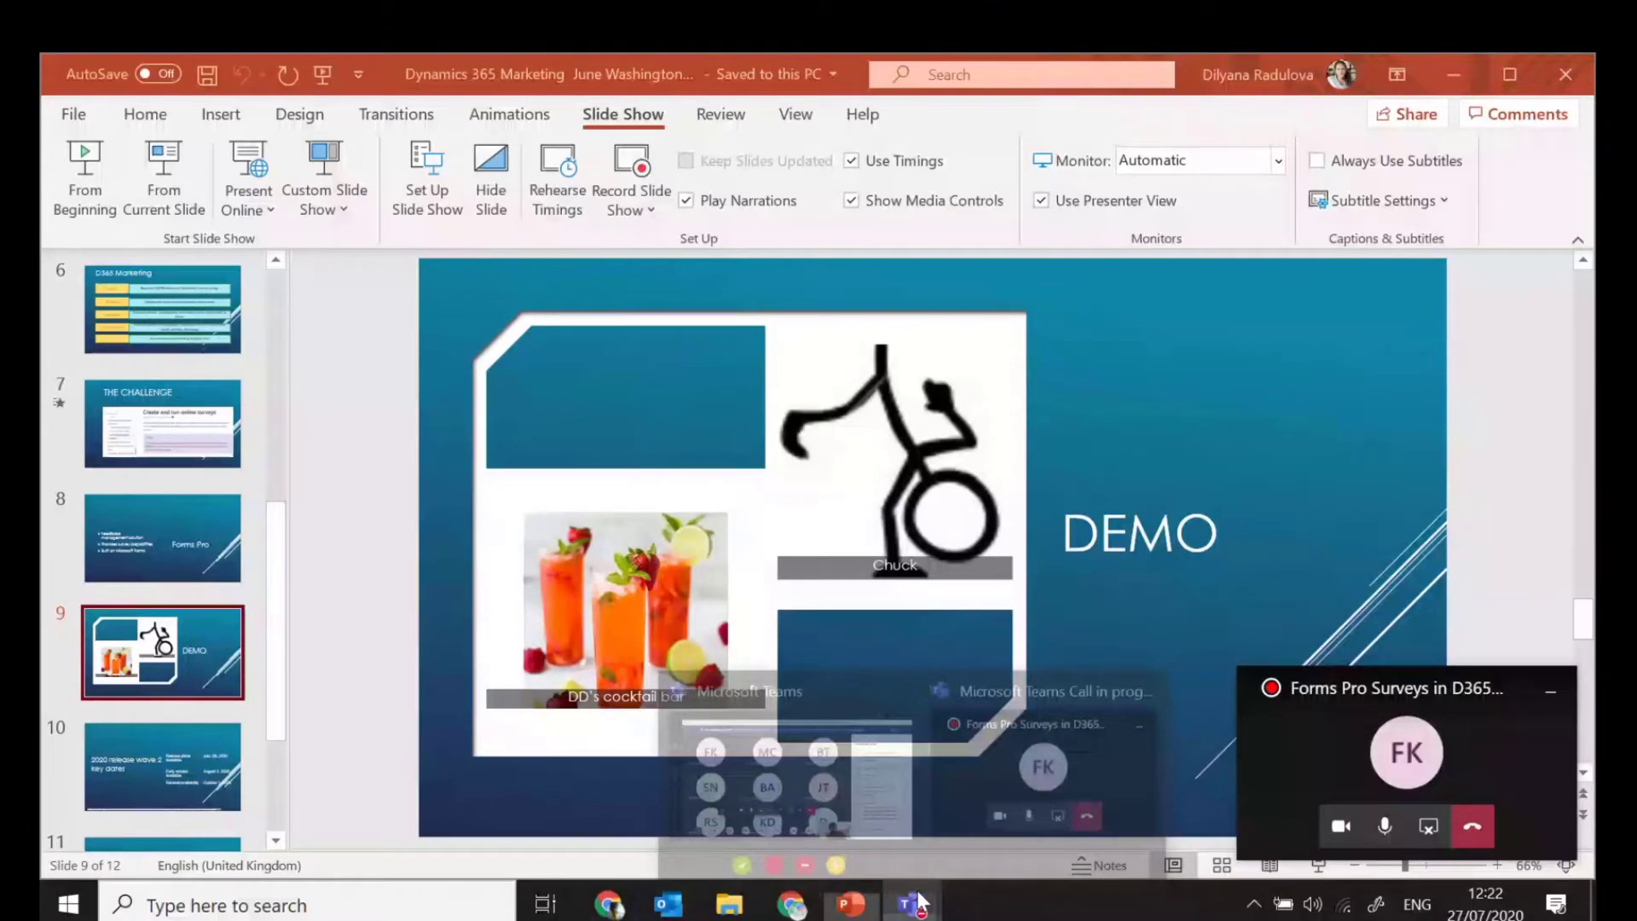
{"action": "left_click", "coordinate": [916, 902]}
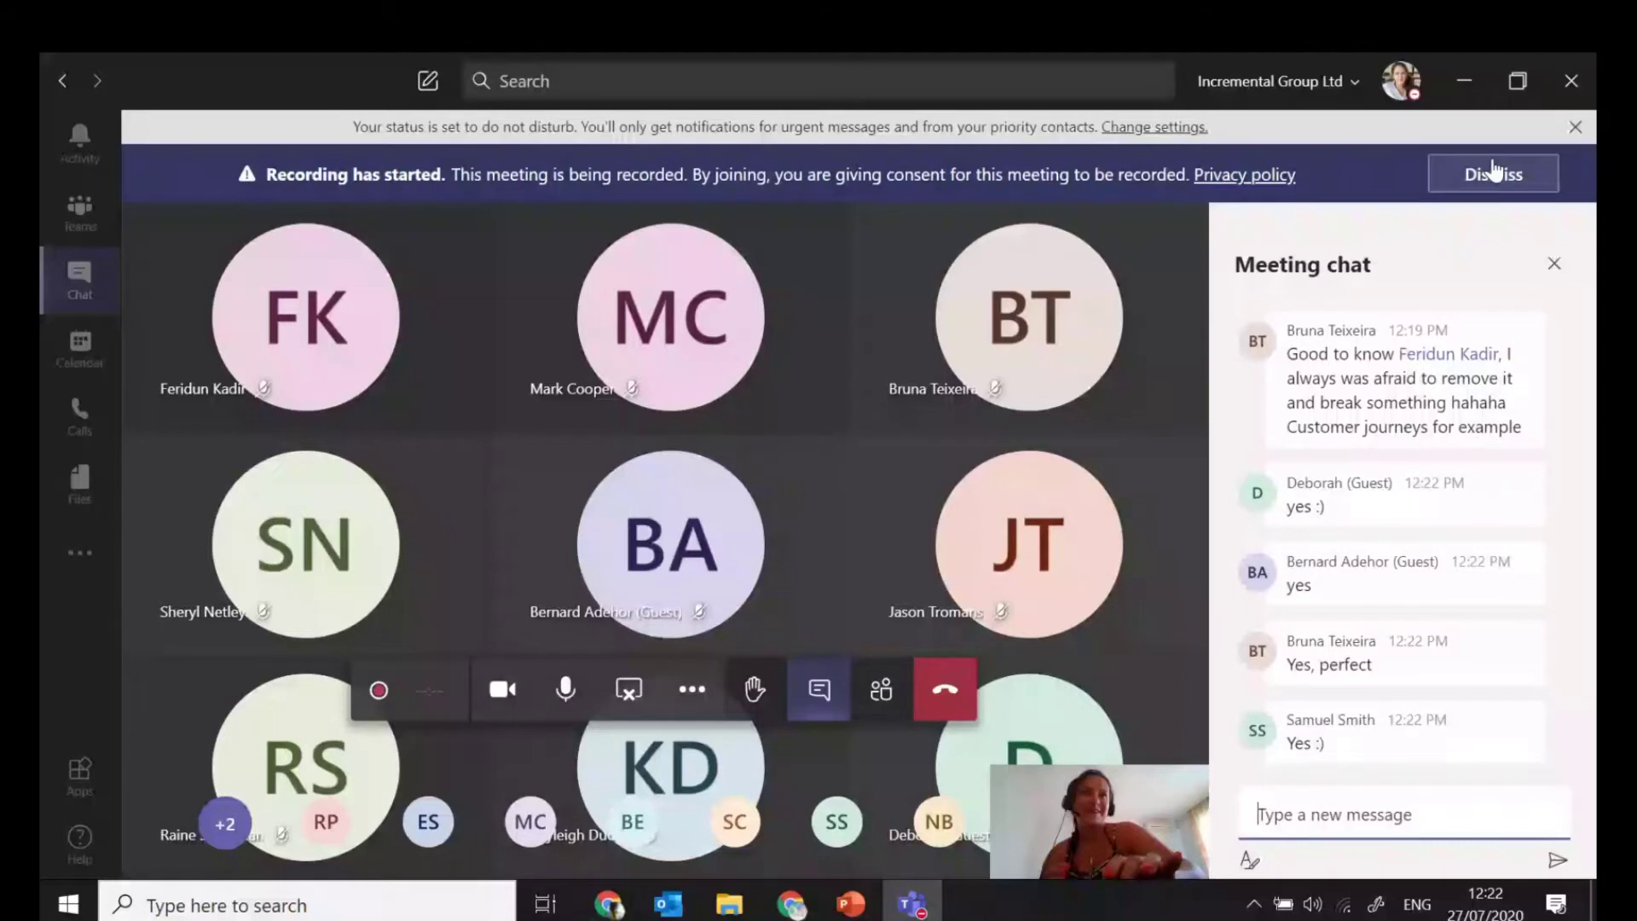
Switch to Forms Pro in Chrome and open the cocktail survey "Tell us what you think" from My forms
{"action": "left_click", "coordinate": [792, 904]}
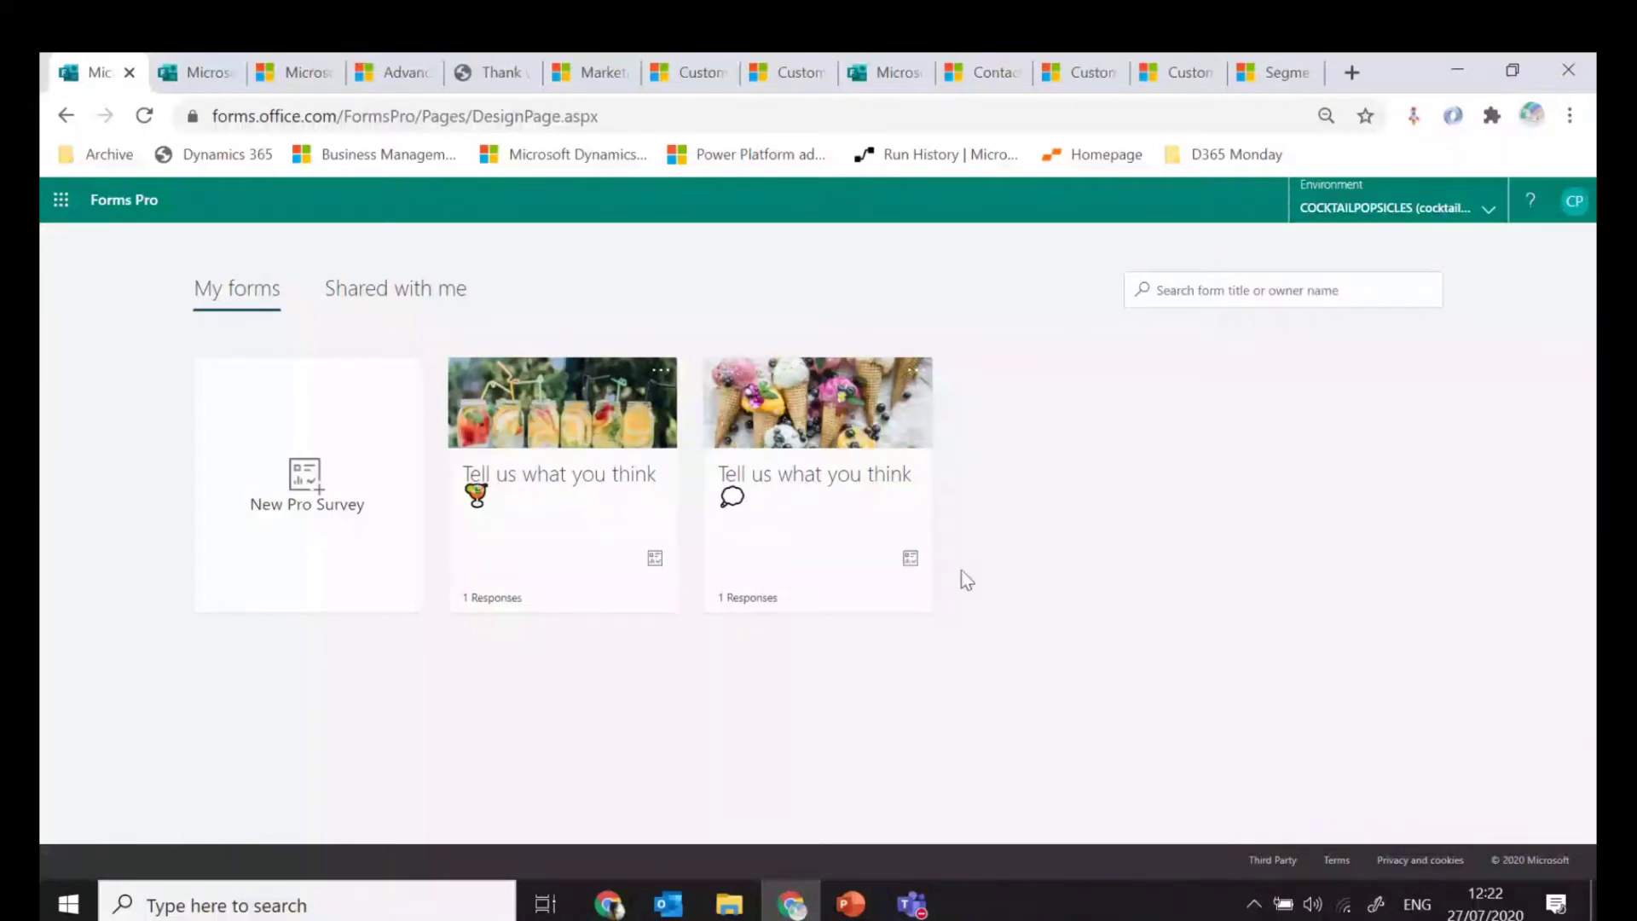
{"action": "left_click", "coordinate": [912, 905]}
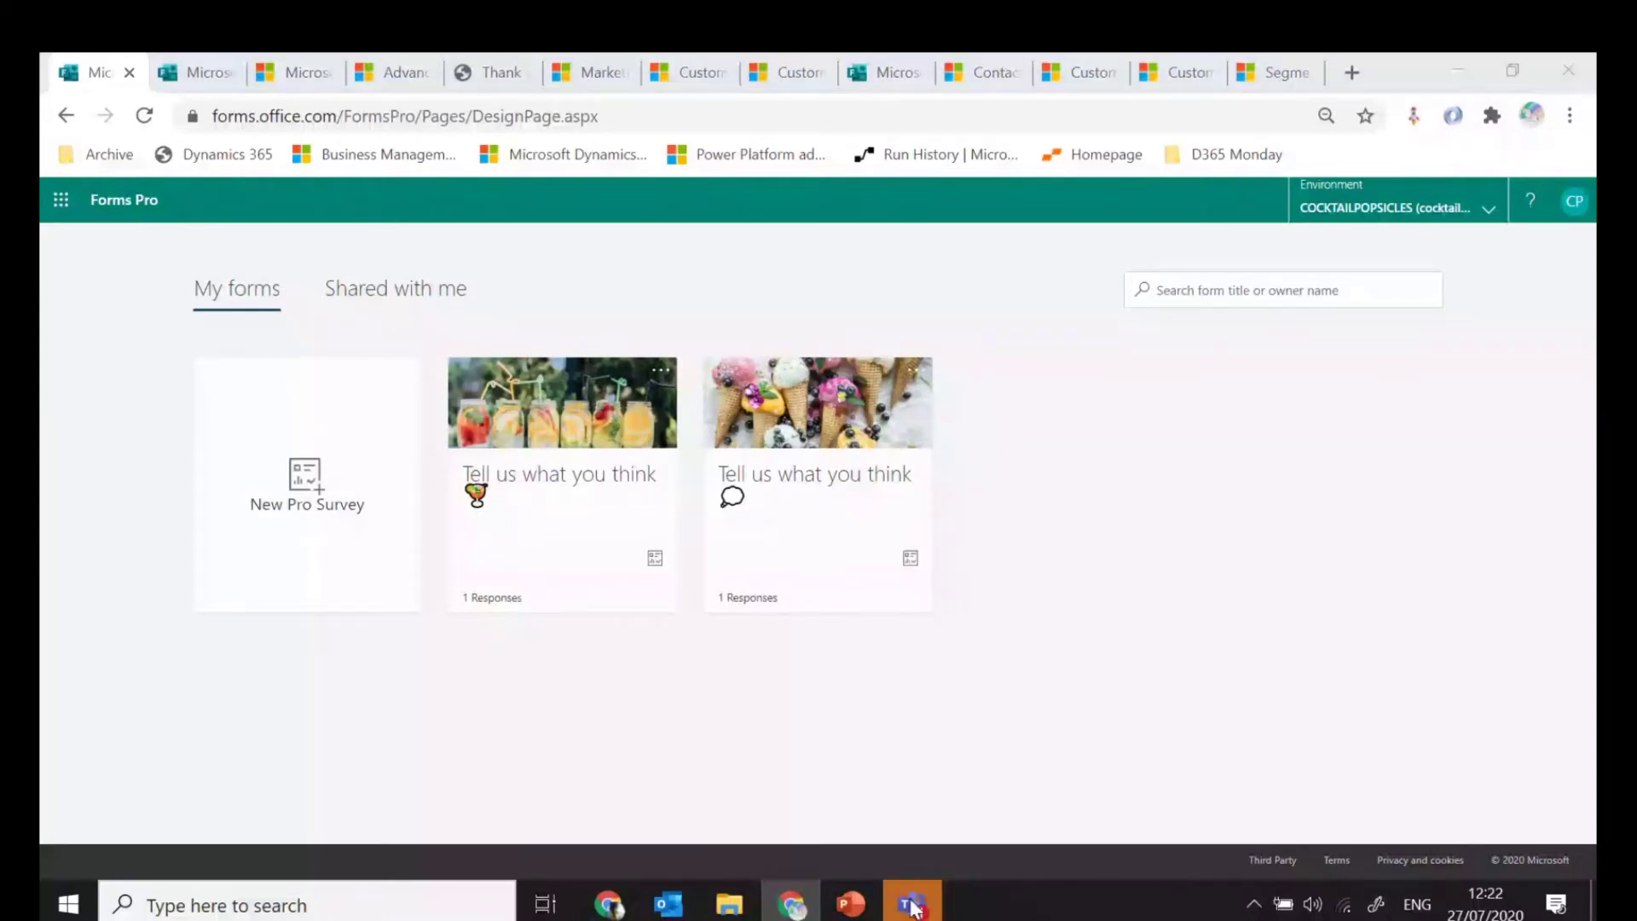
{"action": "left_click", "coordinate": [912, 905]}
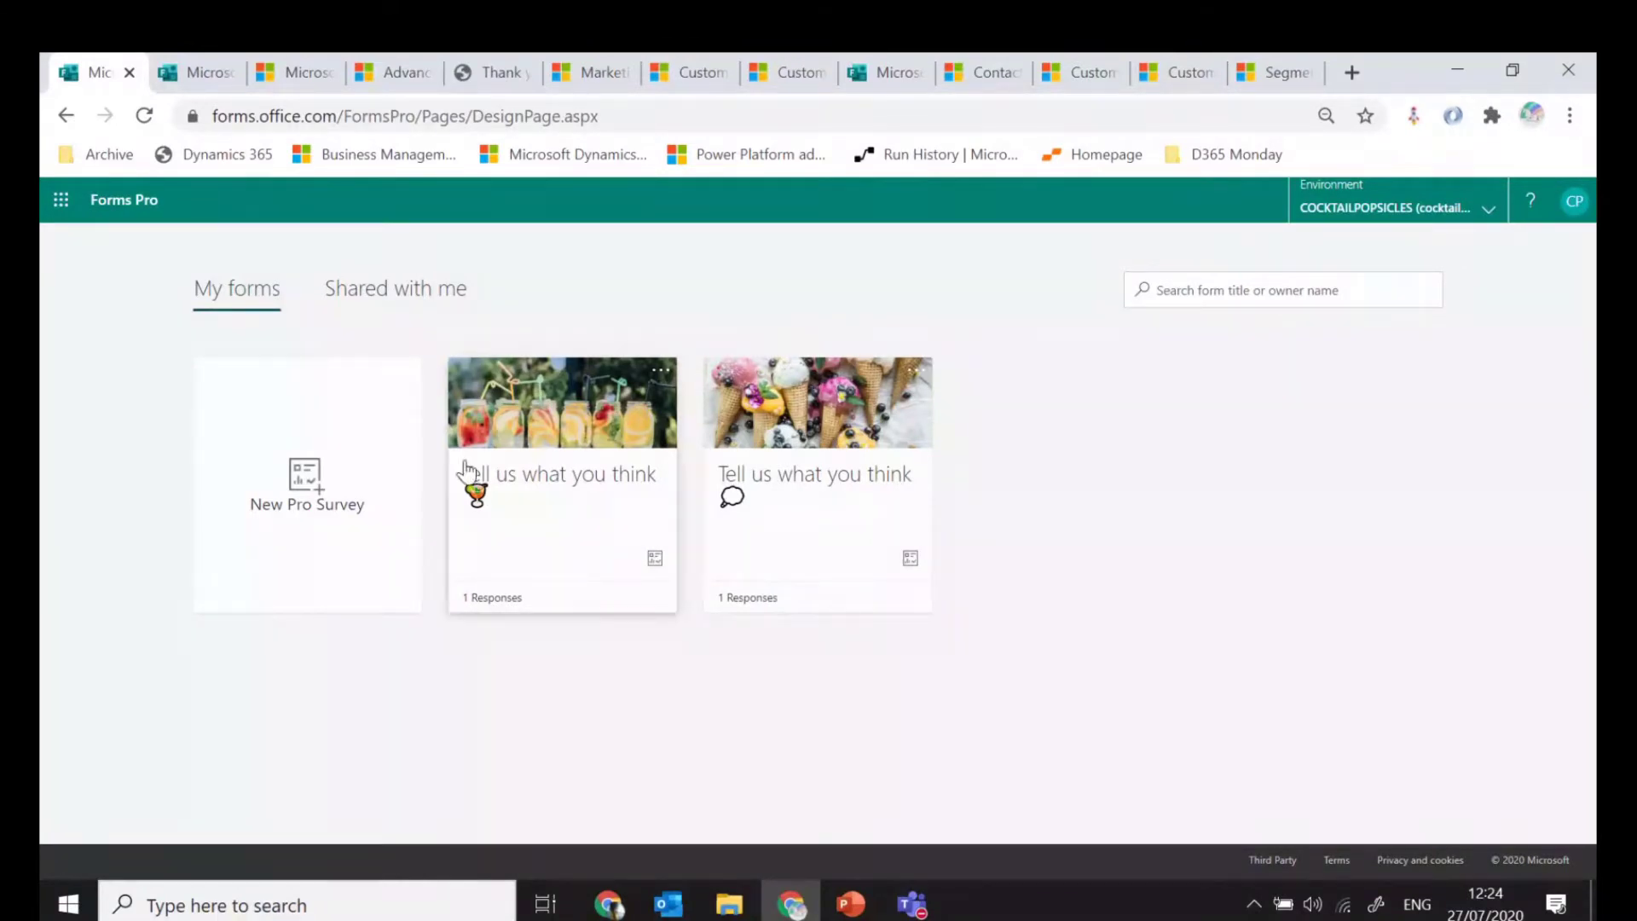
{"action": "left_click", "coordinate": [204, 75]}
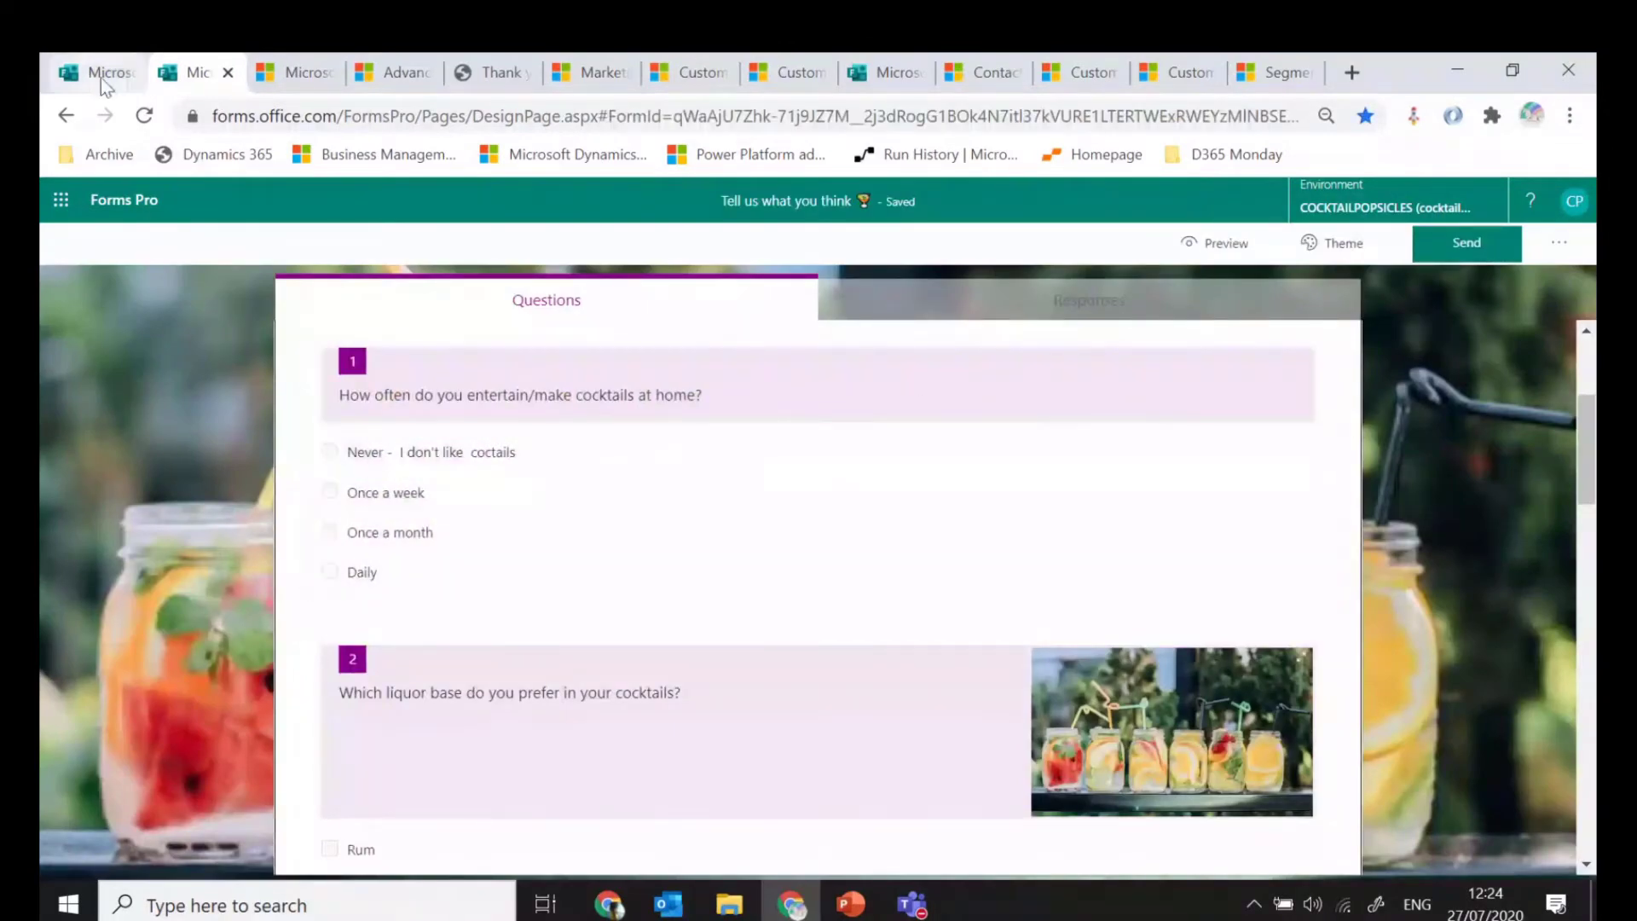
{"action": "left_click", "coordinate": [100, 78]}
{"action": "right_click", "coordinate": [518, 413]}
{"action": "left_click", "coordinate": [518, 413]}
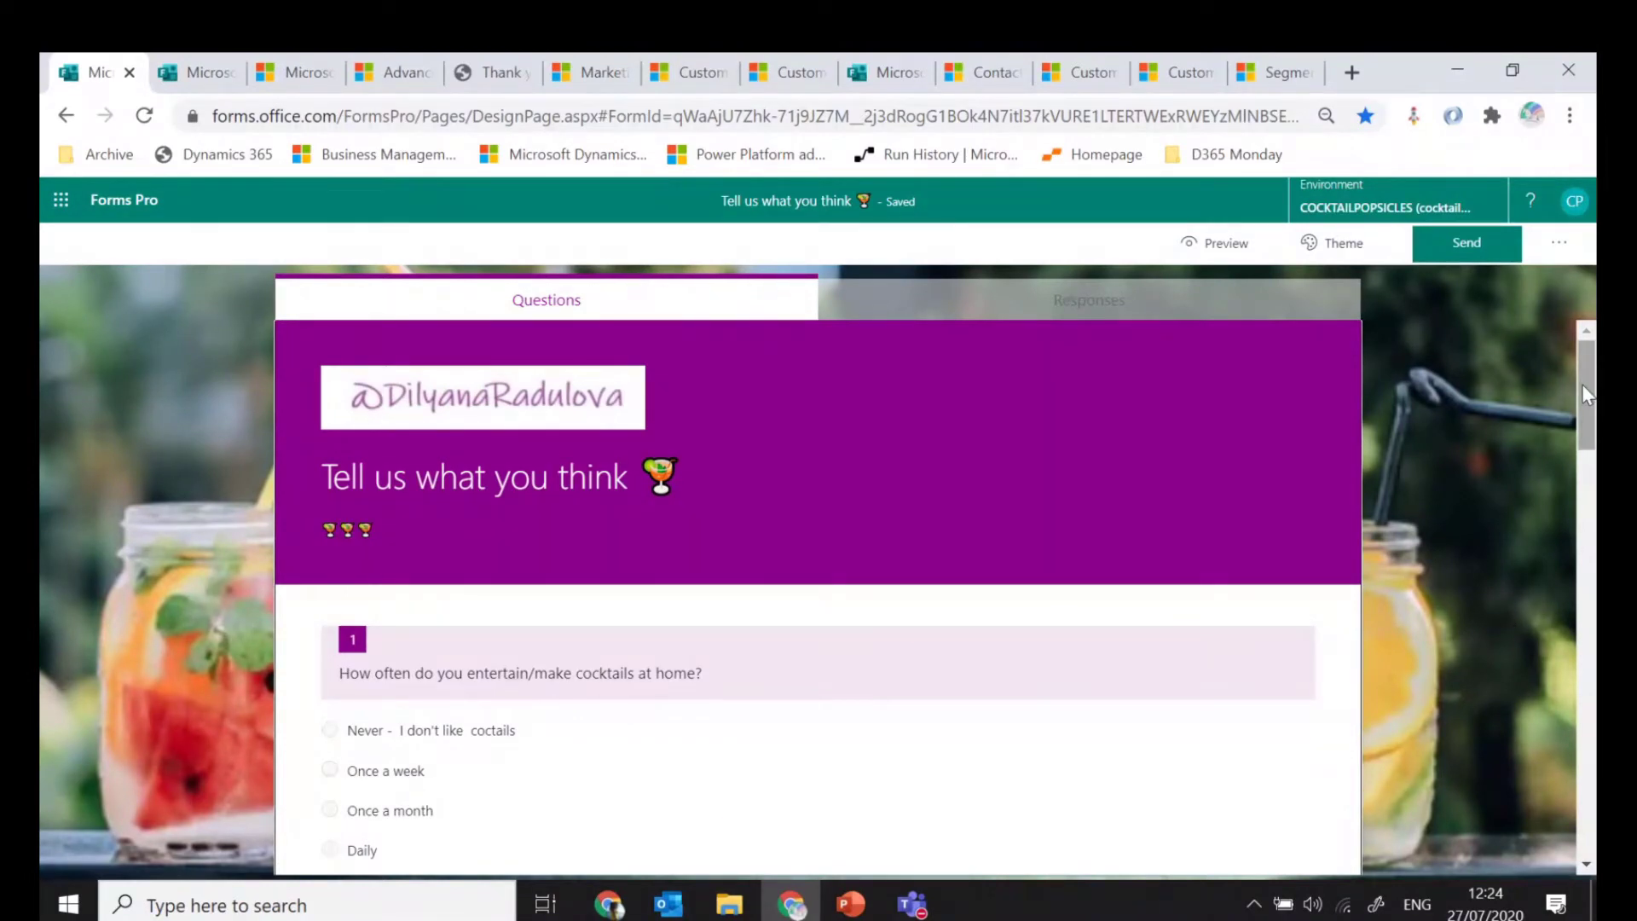
Review the cocktail survey's questions 1 to 8 and the answer format used for each
{"action": "left_click_drag", "start_coordinate": [1582, 385], "coordinate": [1582, 412]}
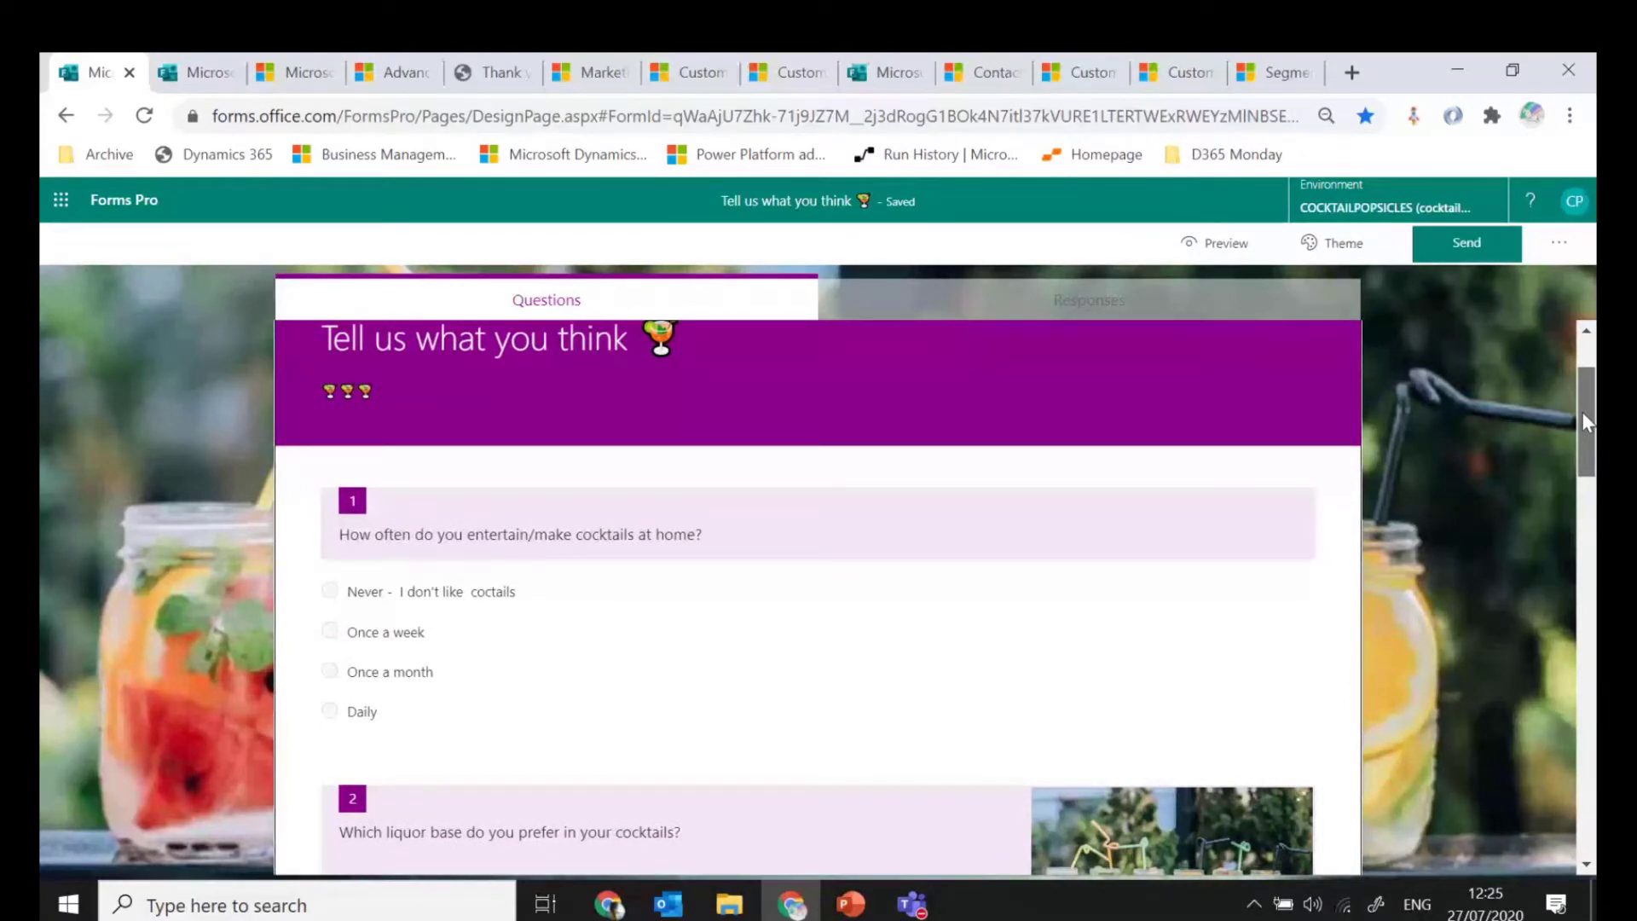
{"action": "left_click_drag", "start_coordinate": [1582, 410], "coordinate": [1586, 505]}
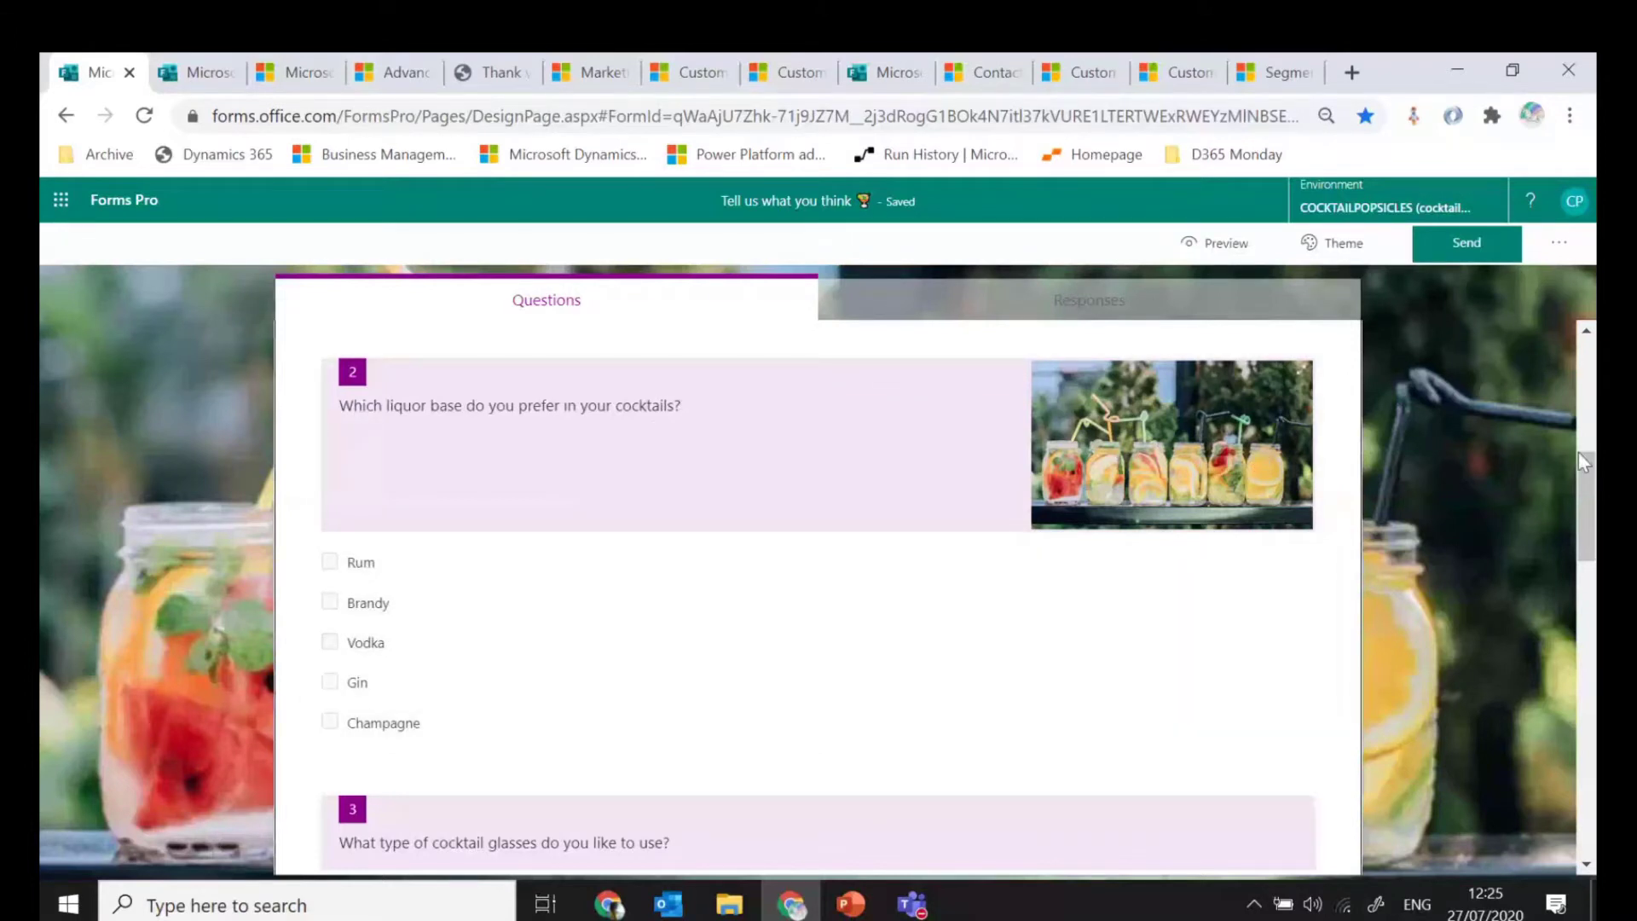
{"action": "right_click", "coordinate": [1572, 495]}
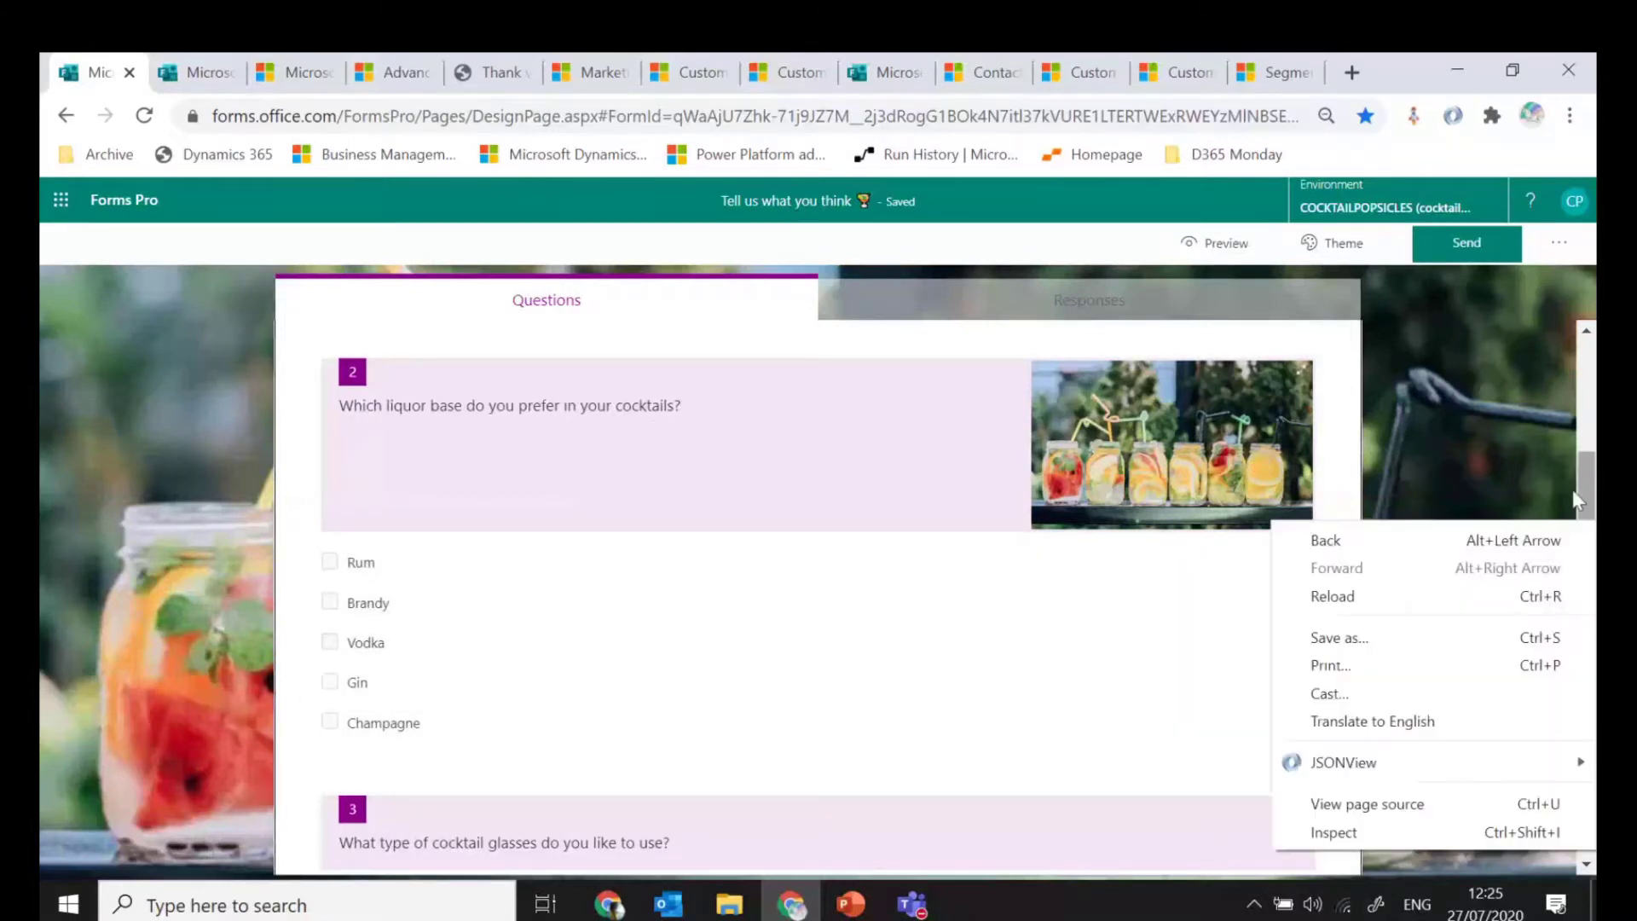
{"action": "left_click", "coordinate": [1580, 486]}
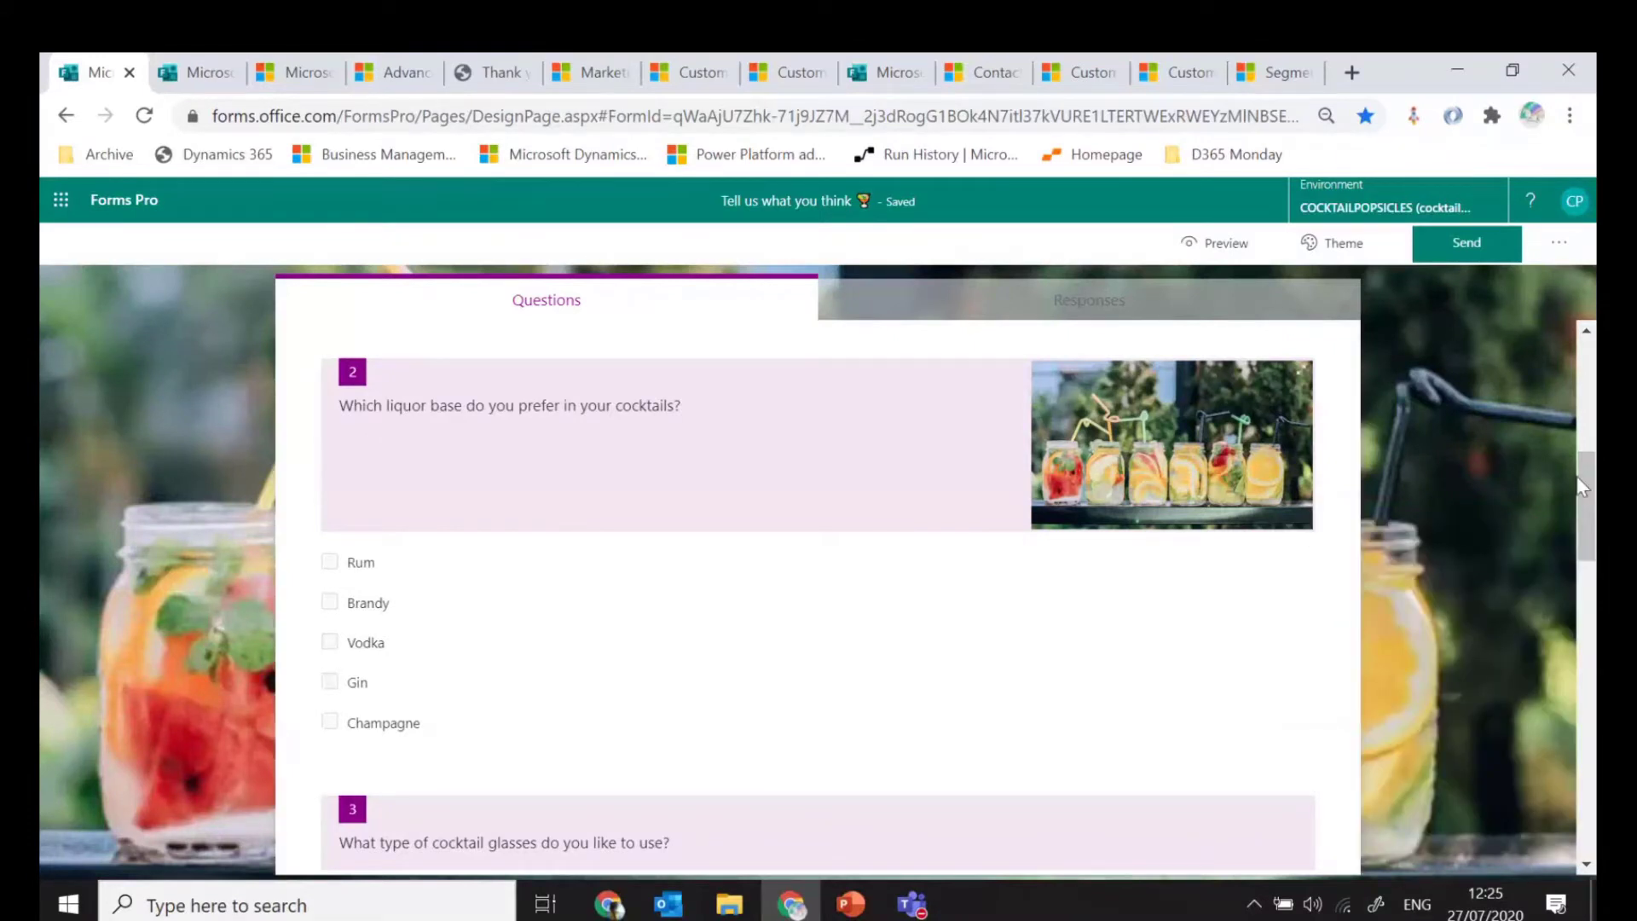
{"action": "left_click_drag", "start_coordinate": [1580, 486], "coordinate": [1592, 551]}
{"action": "scroll", "coordinate": [1300, 764], "scroll_direction": "down", "scroll_amount": 4}
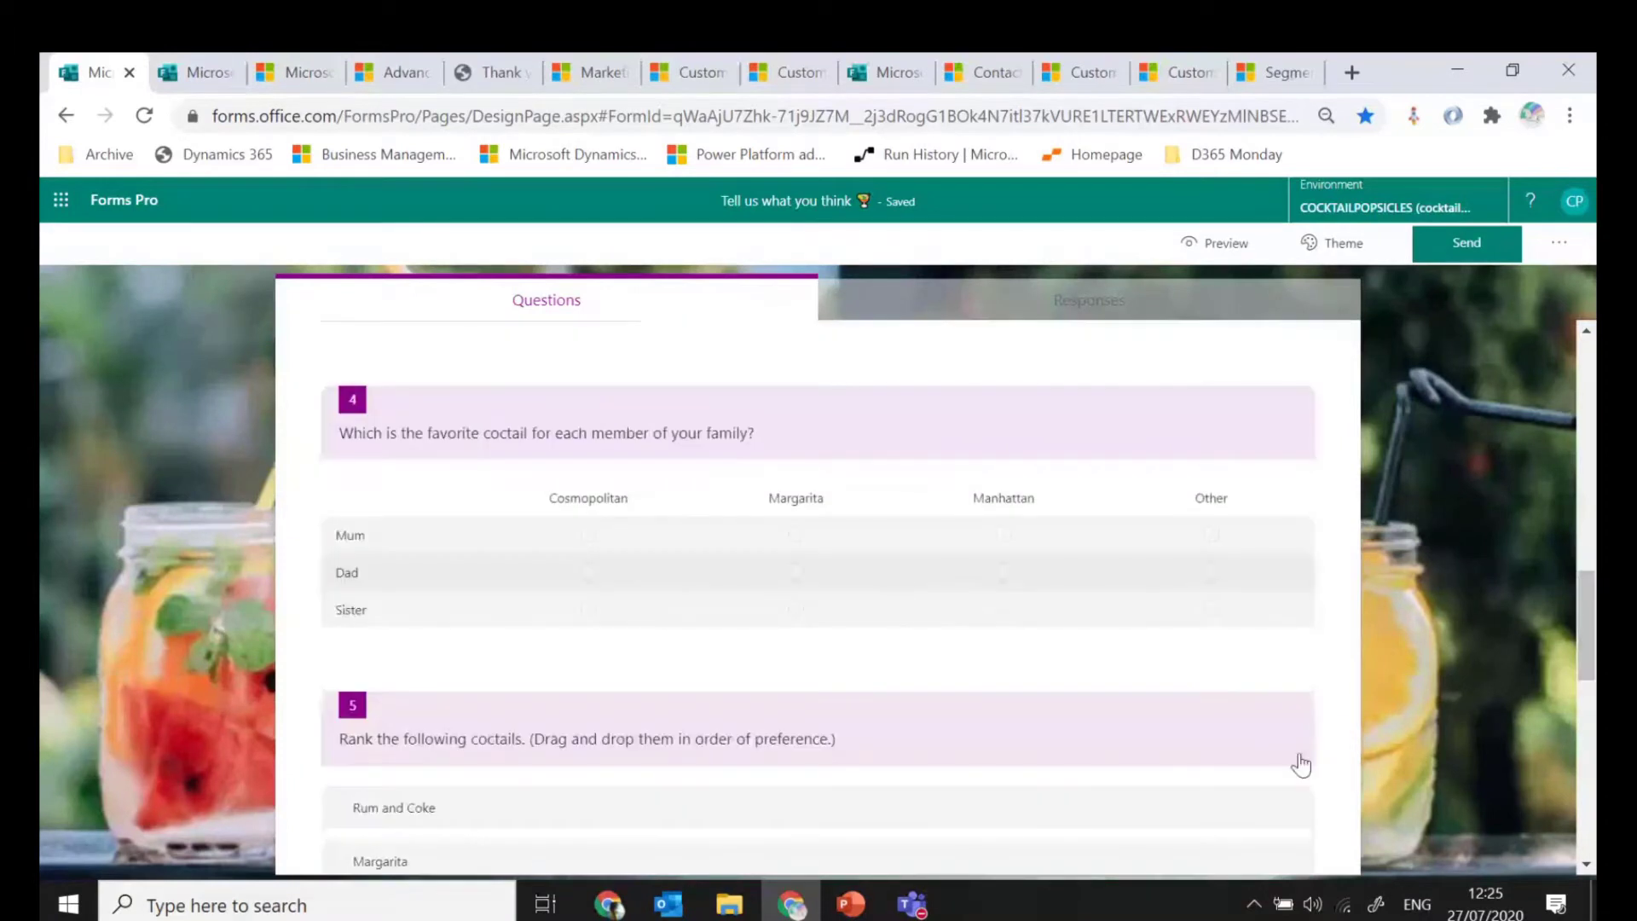
{"action": "left_click_drag", "start_coordinate": [1591, 607], "coordinate": [1591, 732]}
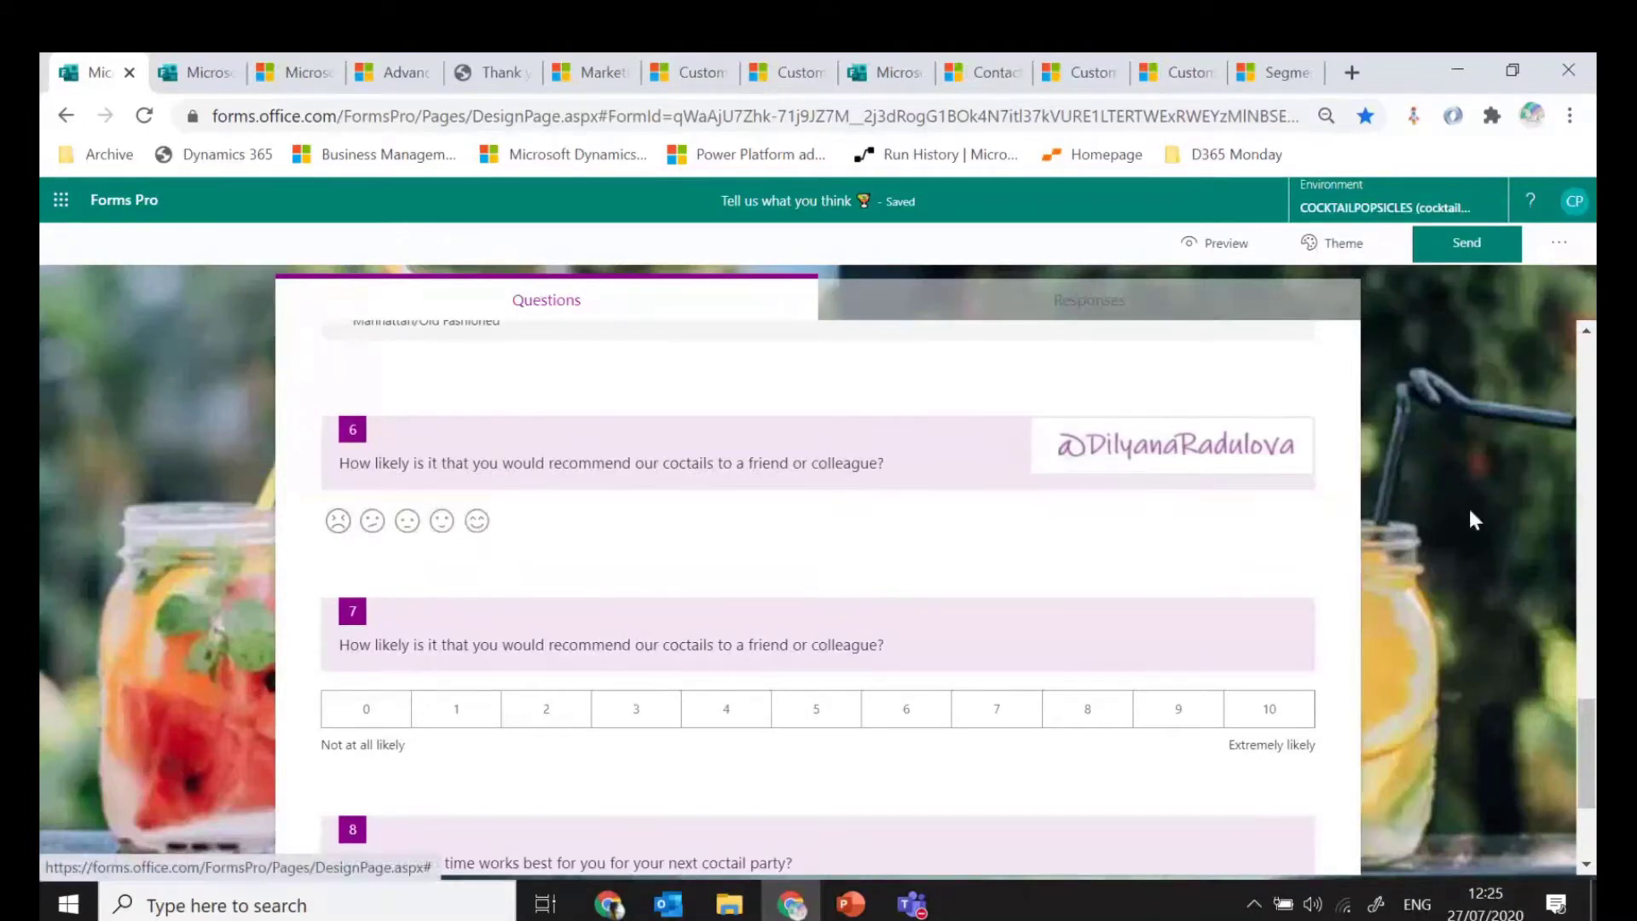
{"action": "scroll", "coordinate": [1582, 746], "scroll_direction": "down", "scroll_amount": 2}
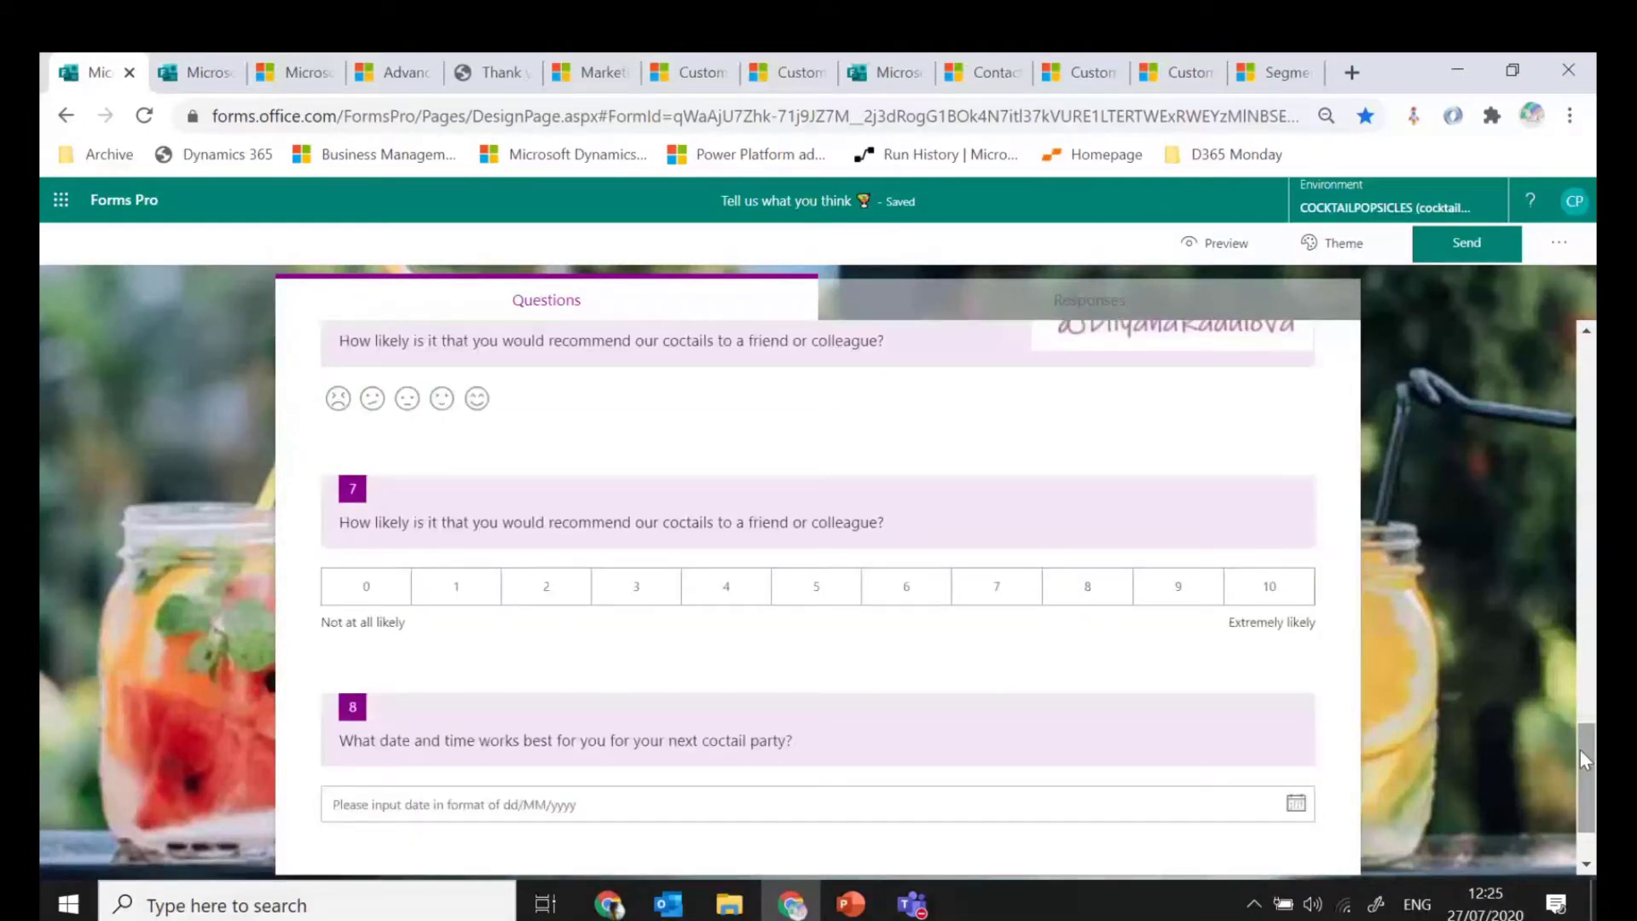
{"action": "right_click", "coordinate": [1582, 793]}
{"action": "key", "text": "Escape"}
{"action": "scroll", "coordinate": [1582, 802], "scroll_direction": "down", "scroll_amount": 2}
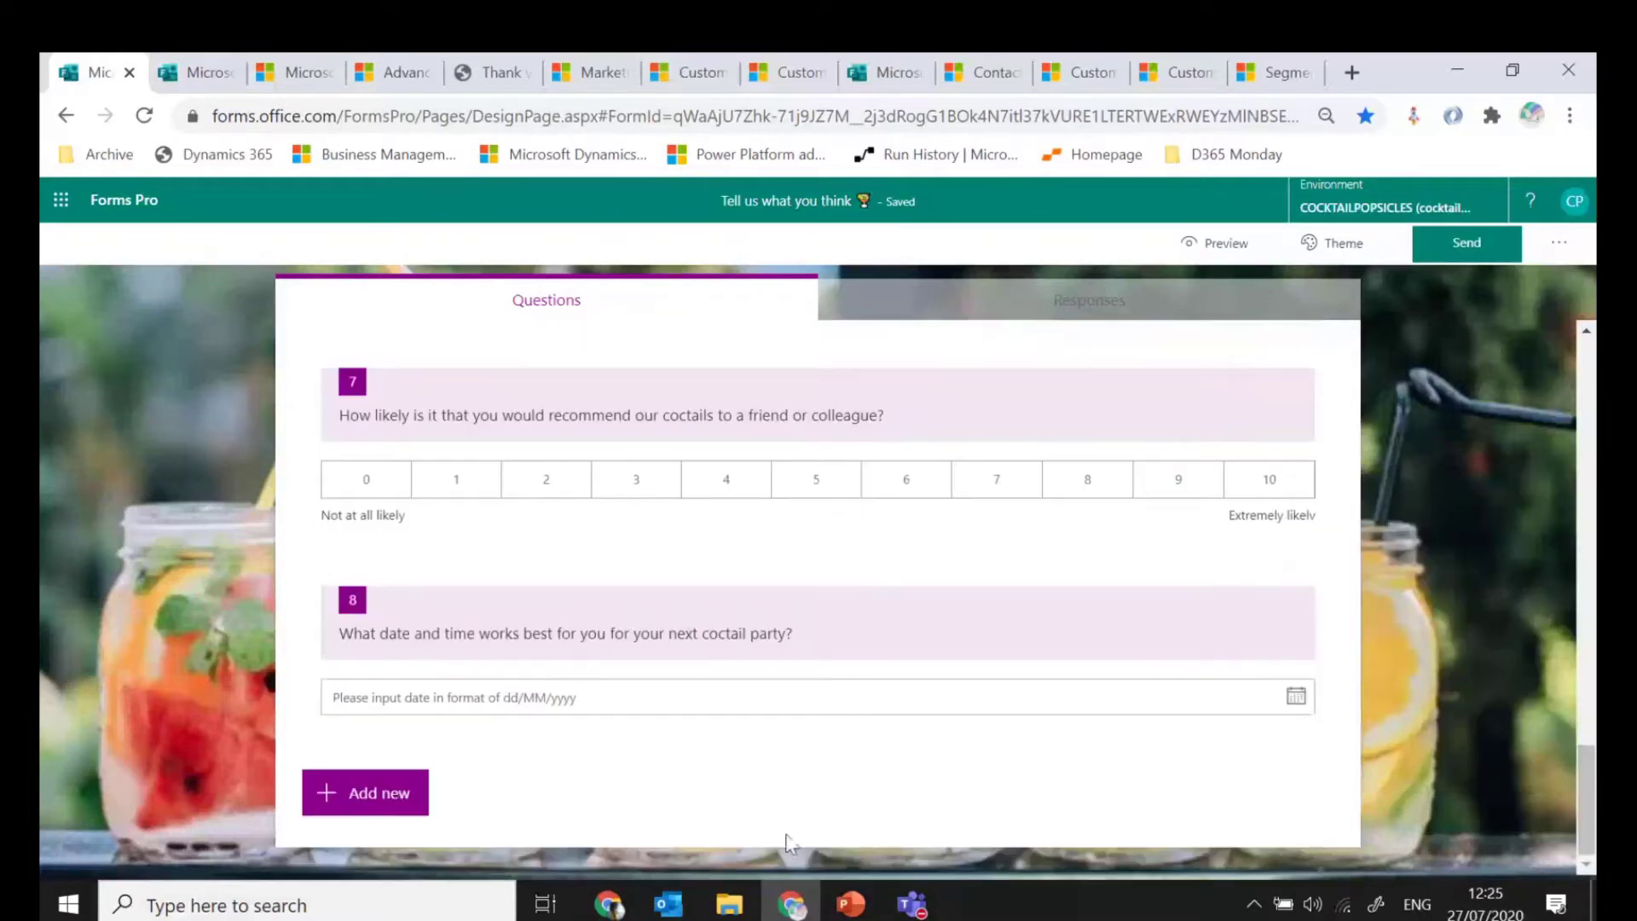
Show the question types available for a new survey question, including the additional ones beyond the main four
{"action": "left_click", "coordinate": [328, 800]}
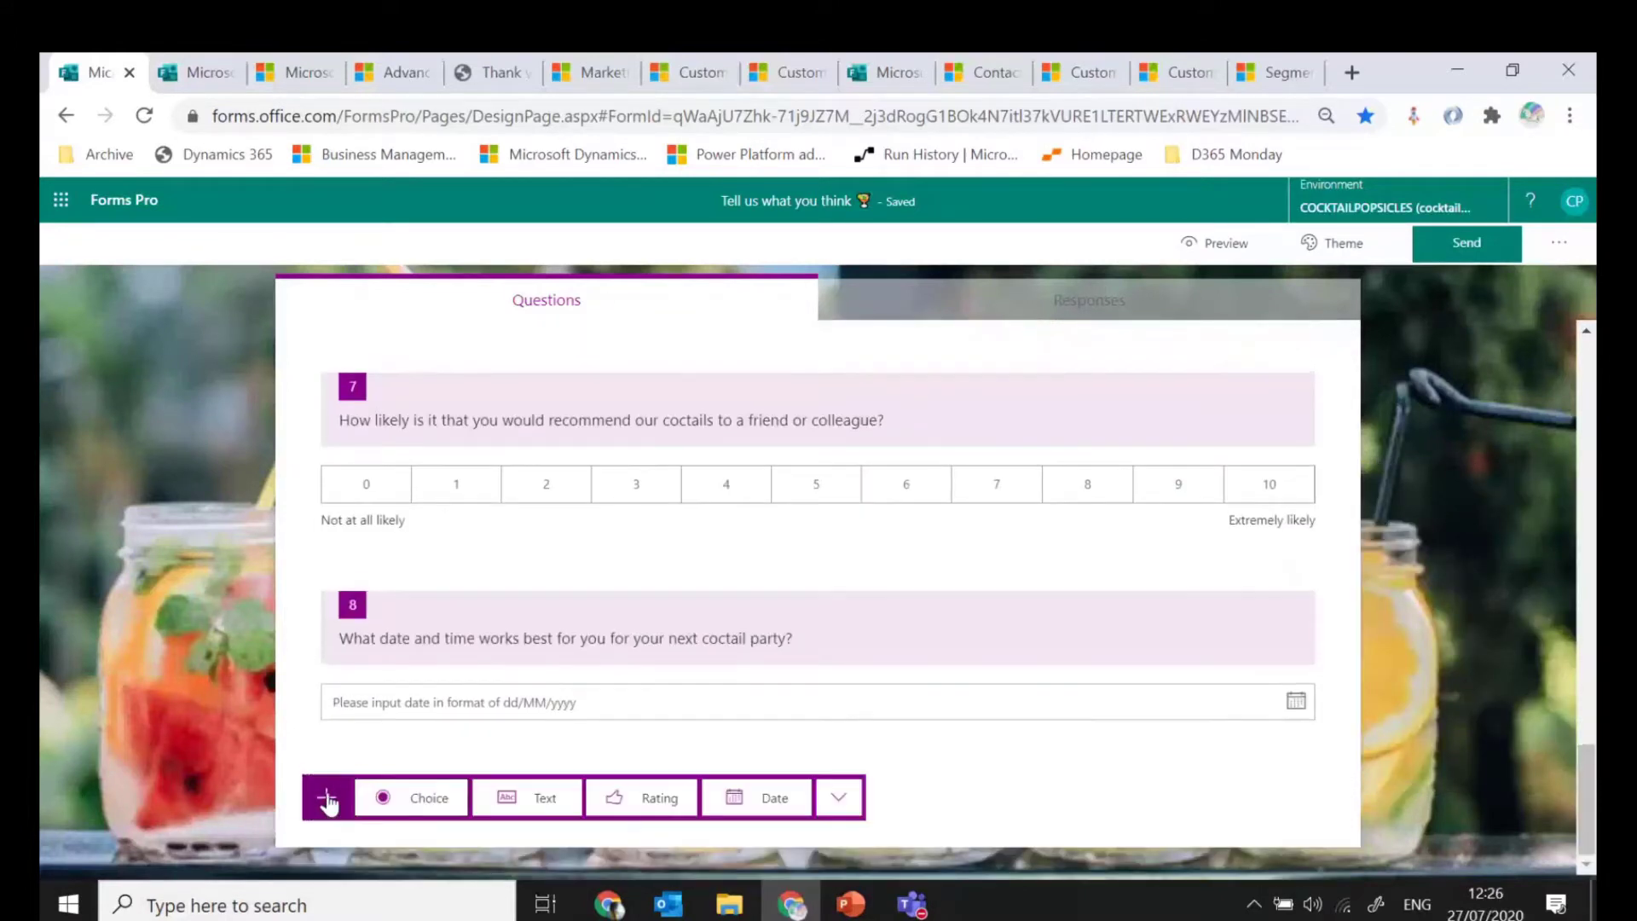
{"action": "left_click", "coordinate": [834, 802]}
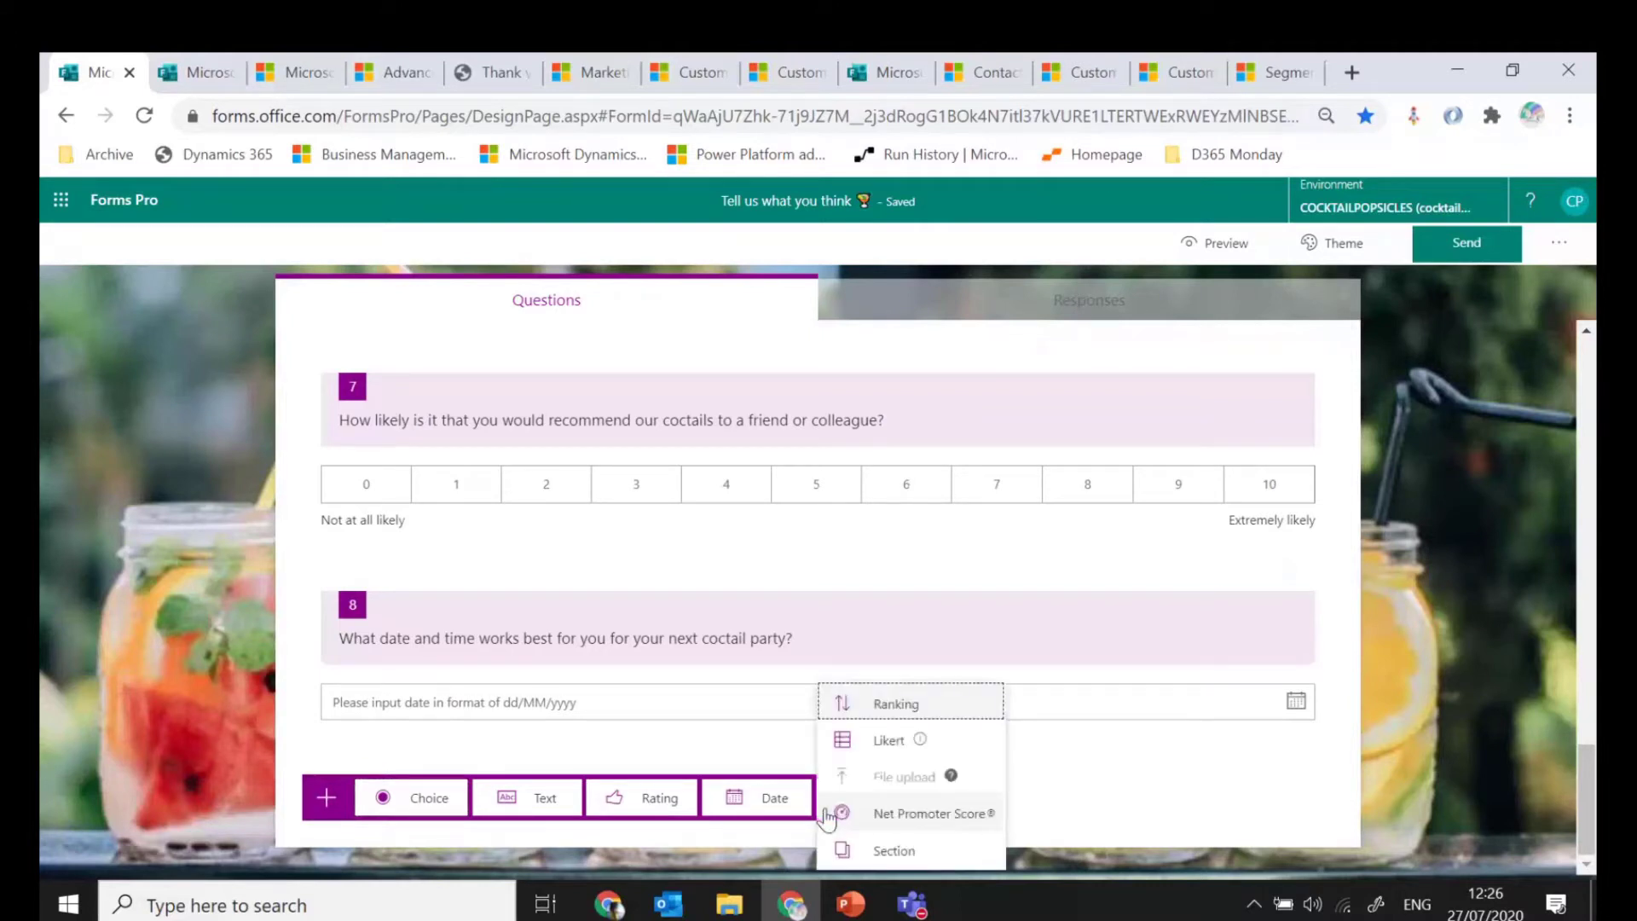
{"action": "left_click", "coordinate": [1144, 732]}
Preview the survey in the Computer and Mobile layouts and return to the question editor
{"action": "left_click_drag", "start_coordinate": [1584, 799], "coordinate": [1583, 350]}
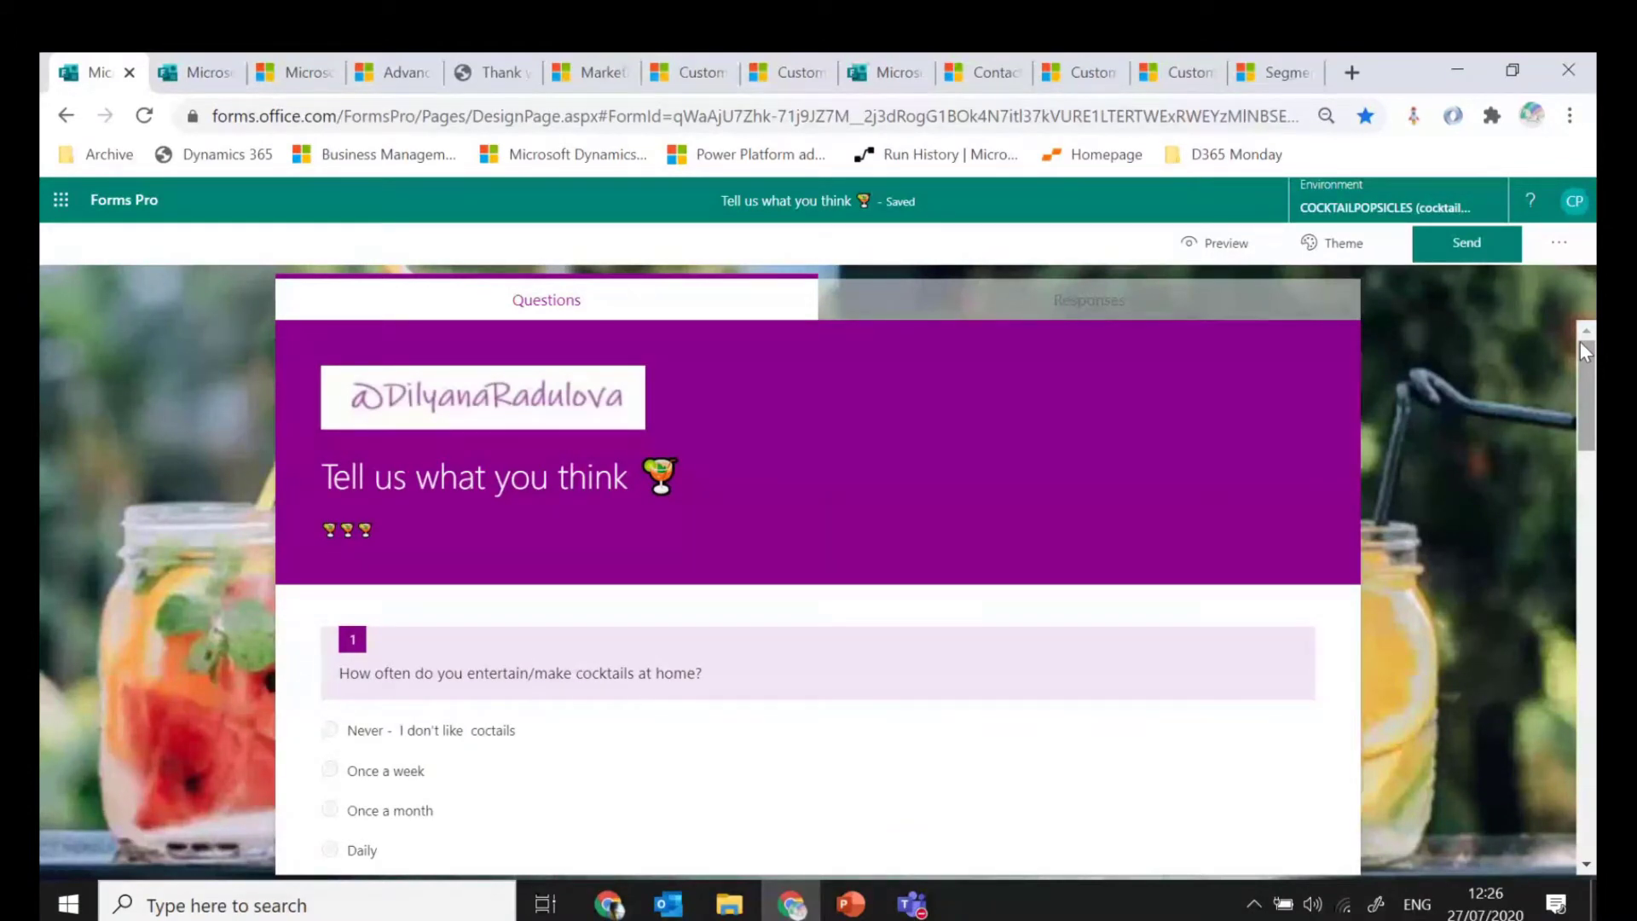
{"action": "left_click", "coordinate": [1215, 255]}
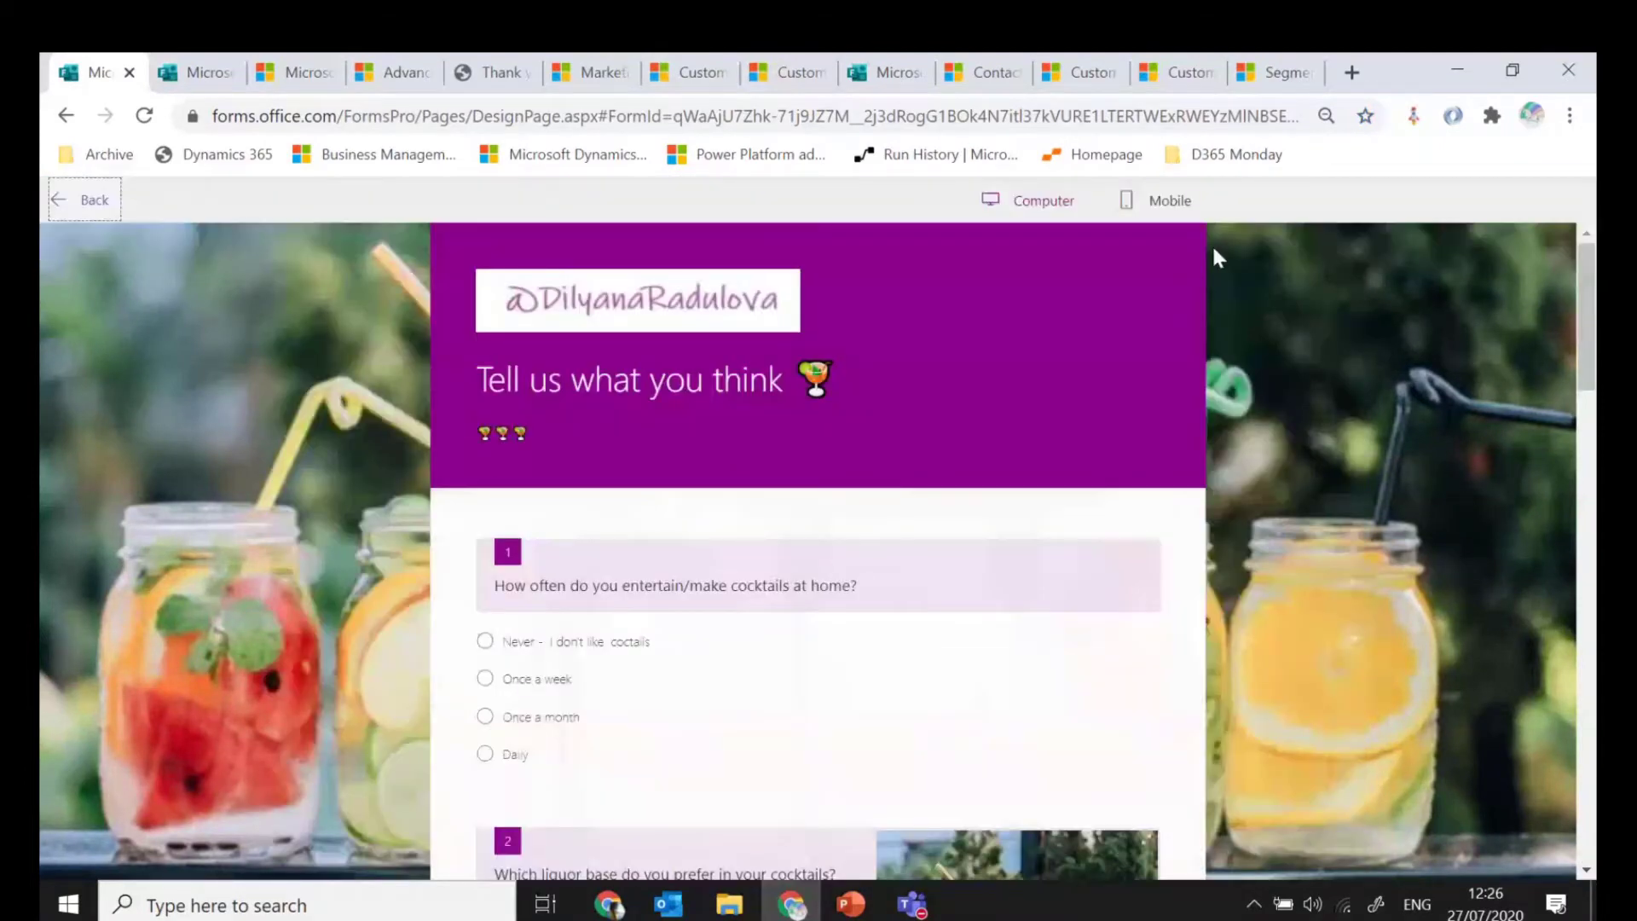
{"action": "scroll", "coordinate": [1216, 255], "scroll_direction": "down", "scroll_amount": 8}
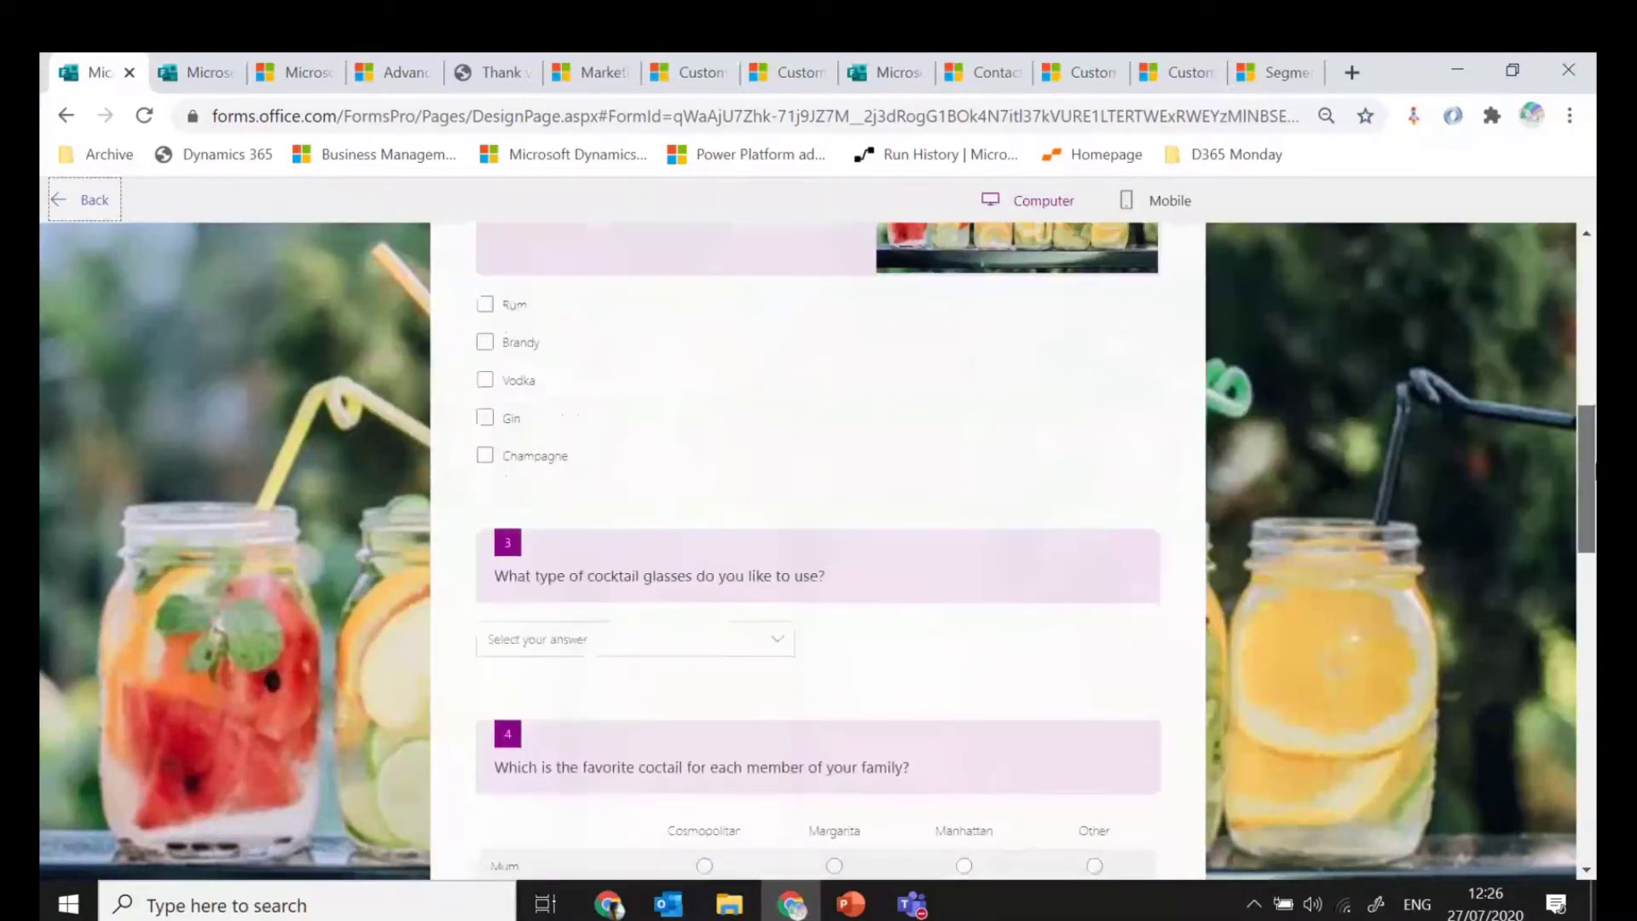
{"action": "scroll", "coordinate": [1183, 227], "scroll_direction": "up", "scroll_amount": 8}
{"action": "left_click", "coordinate": [1154, 202]}
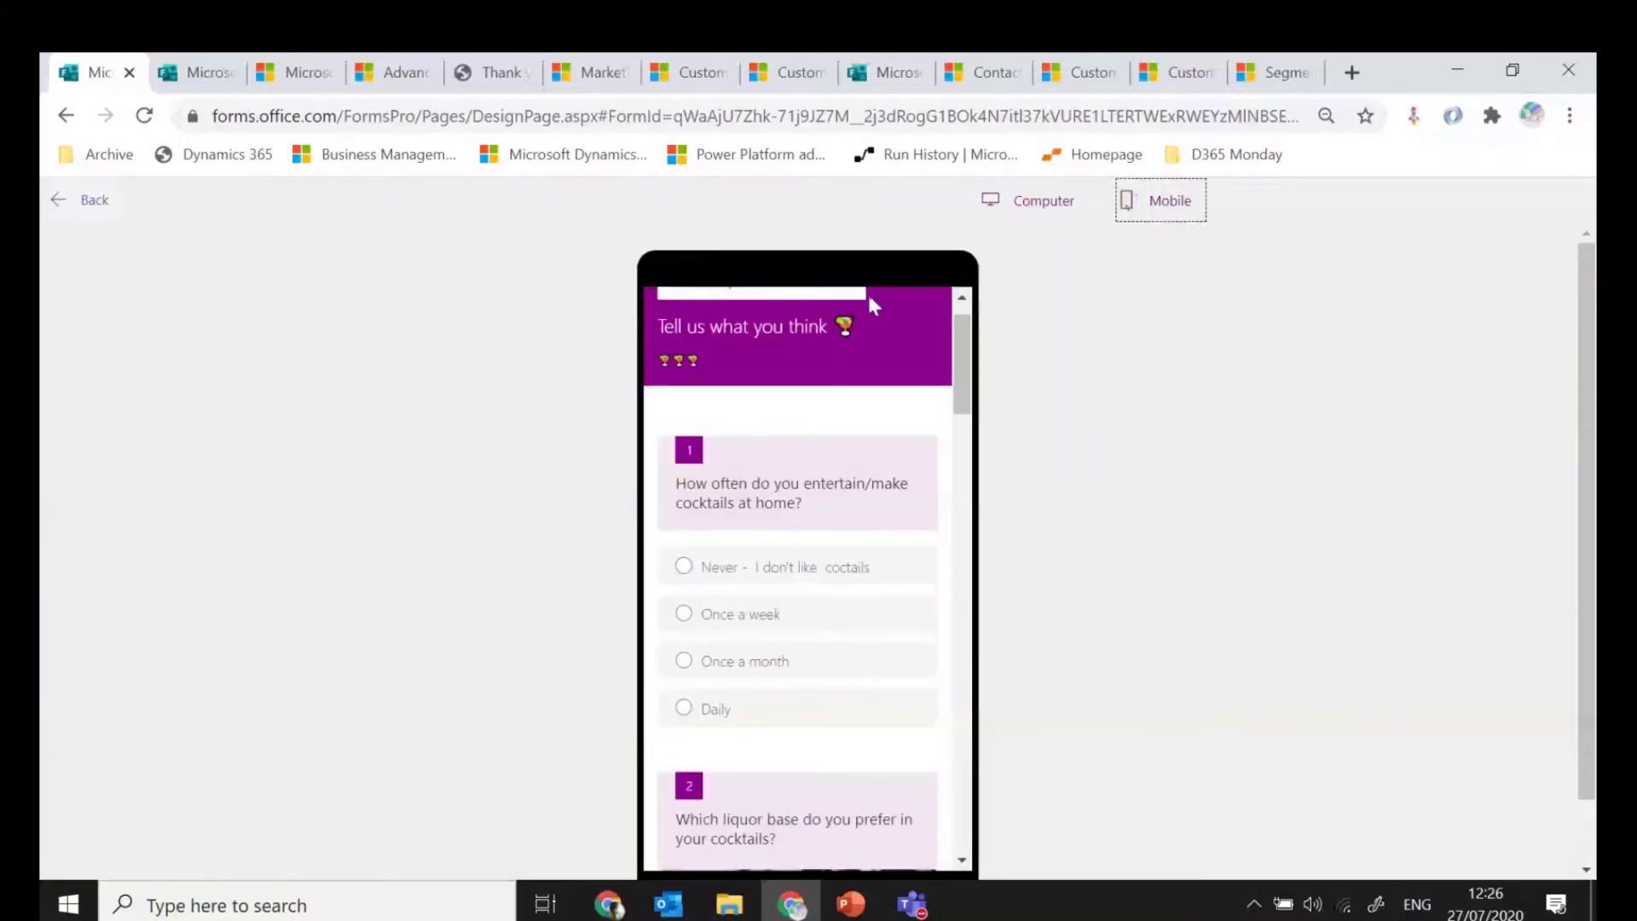
{"action": "left_click_drag", "start_coordinate": [963, 368], "coordinate": [864, 332]}
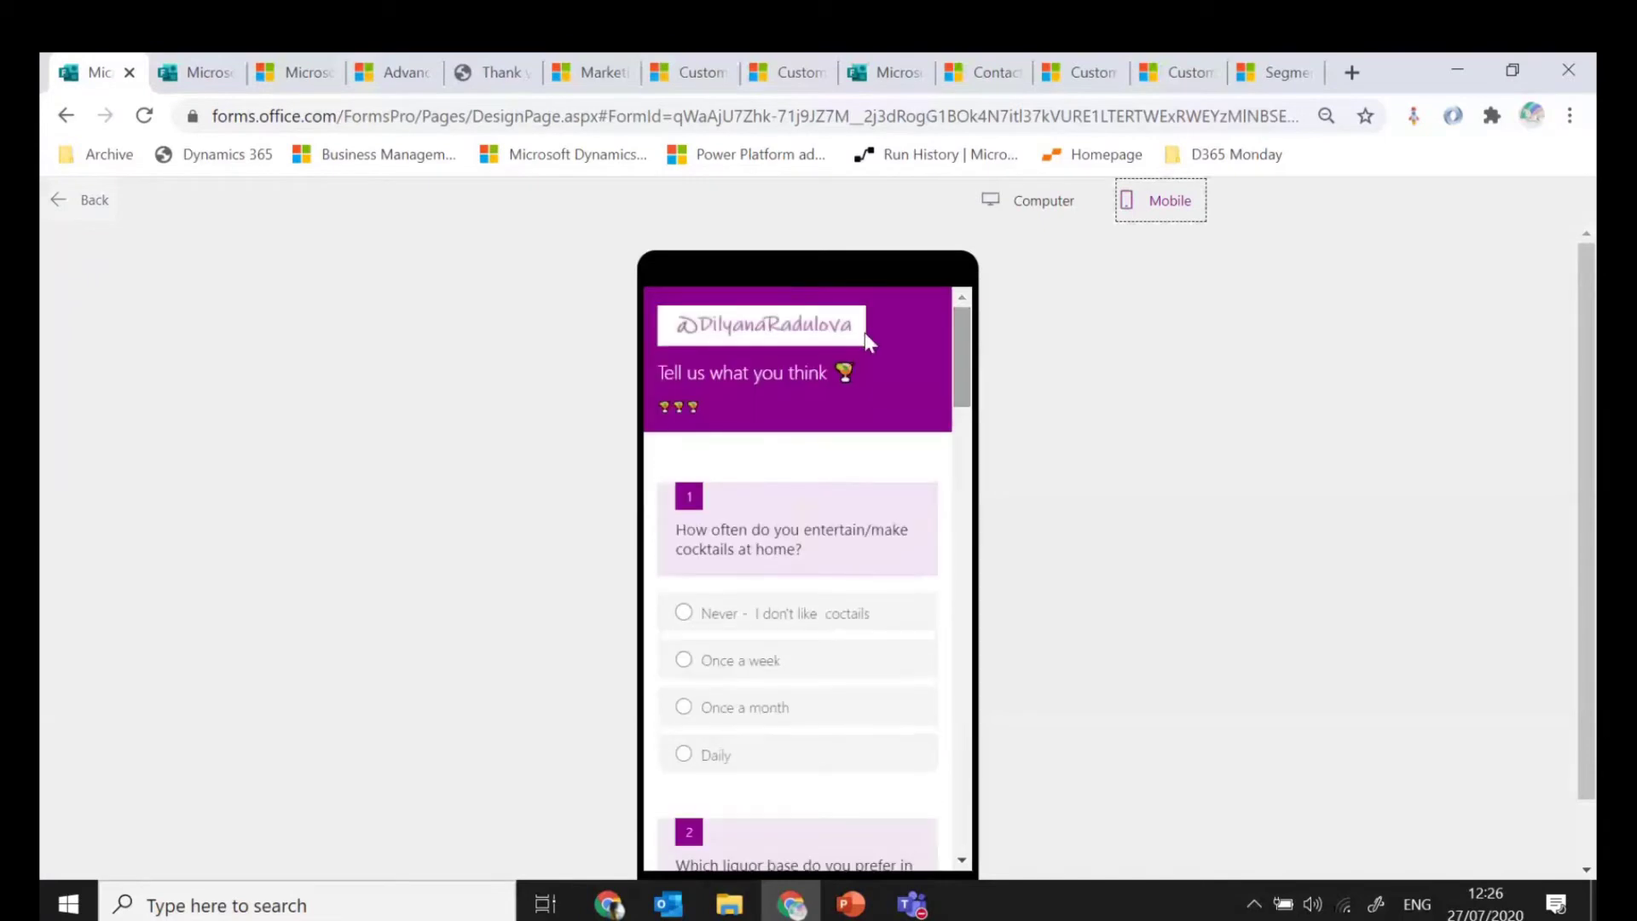
{"action": "left_click", "coordinate": [97, 217]}
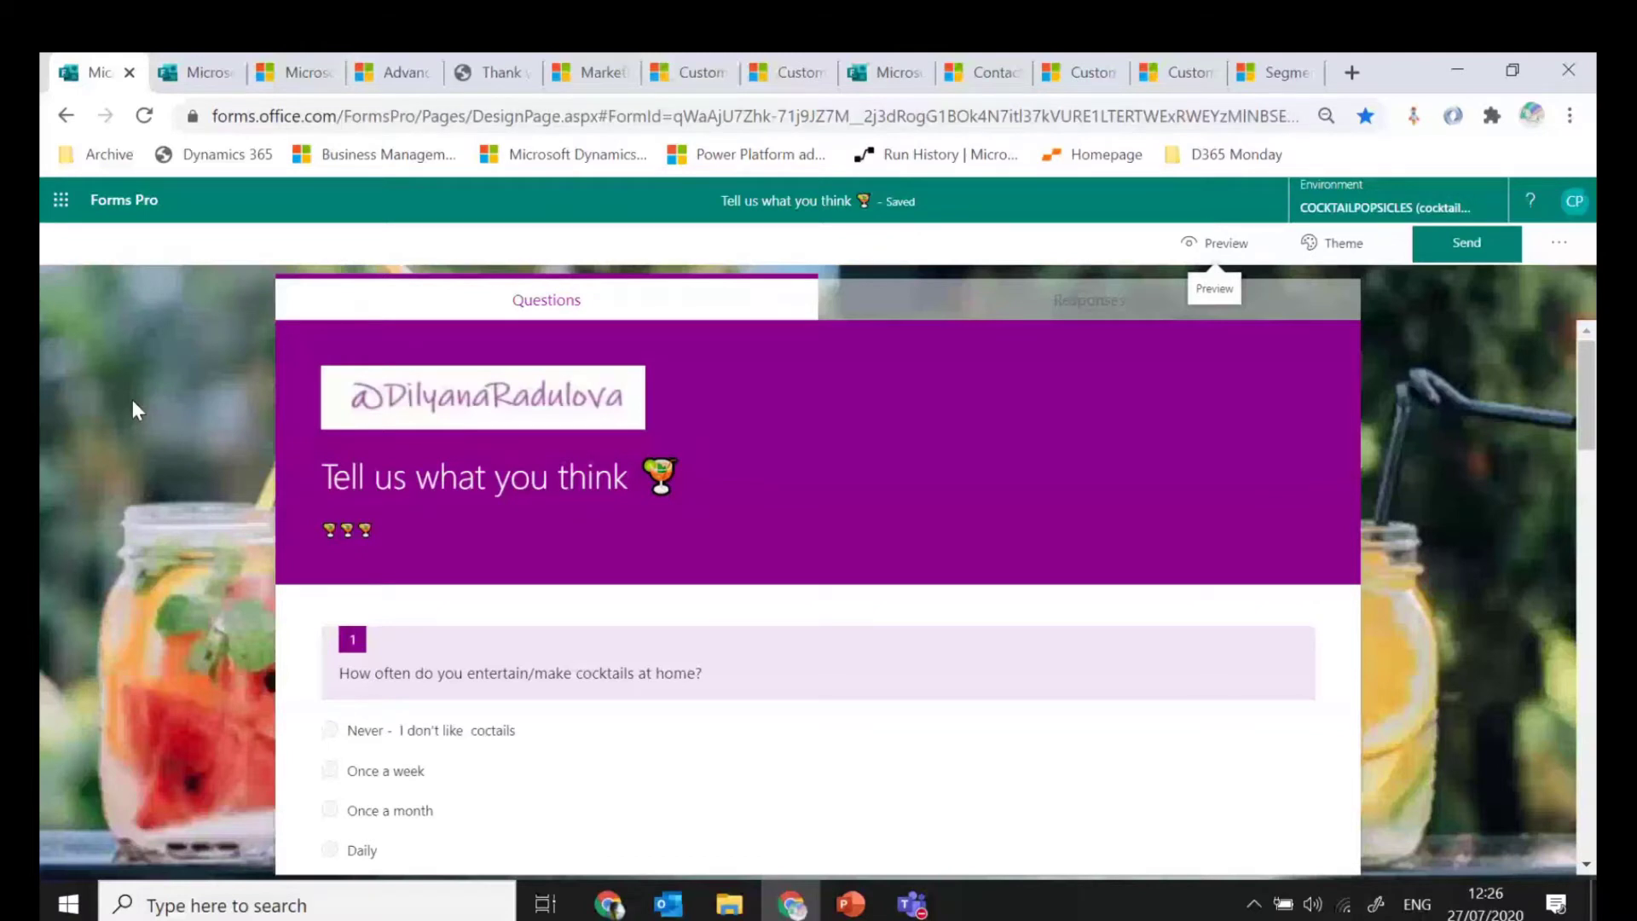
Check the Microsoft Teams meeting chat for questions and return to the survey in Chrome
{"action": "left_click", "coordinate": [912, 903]}
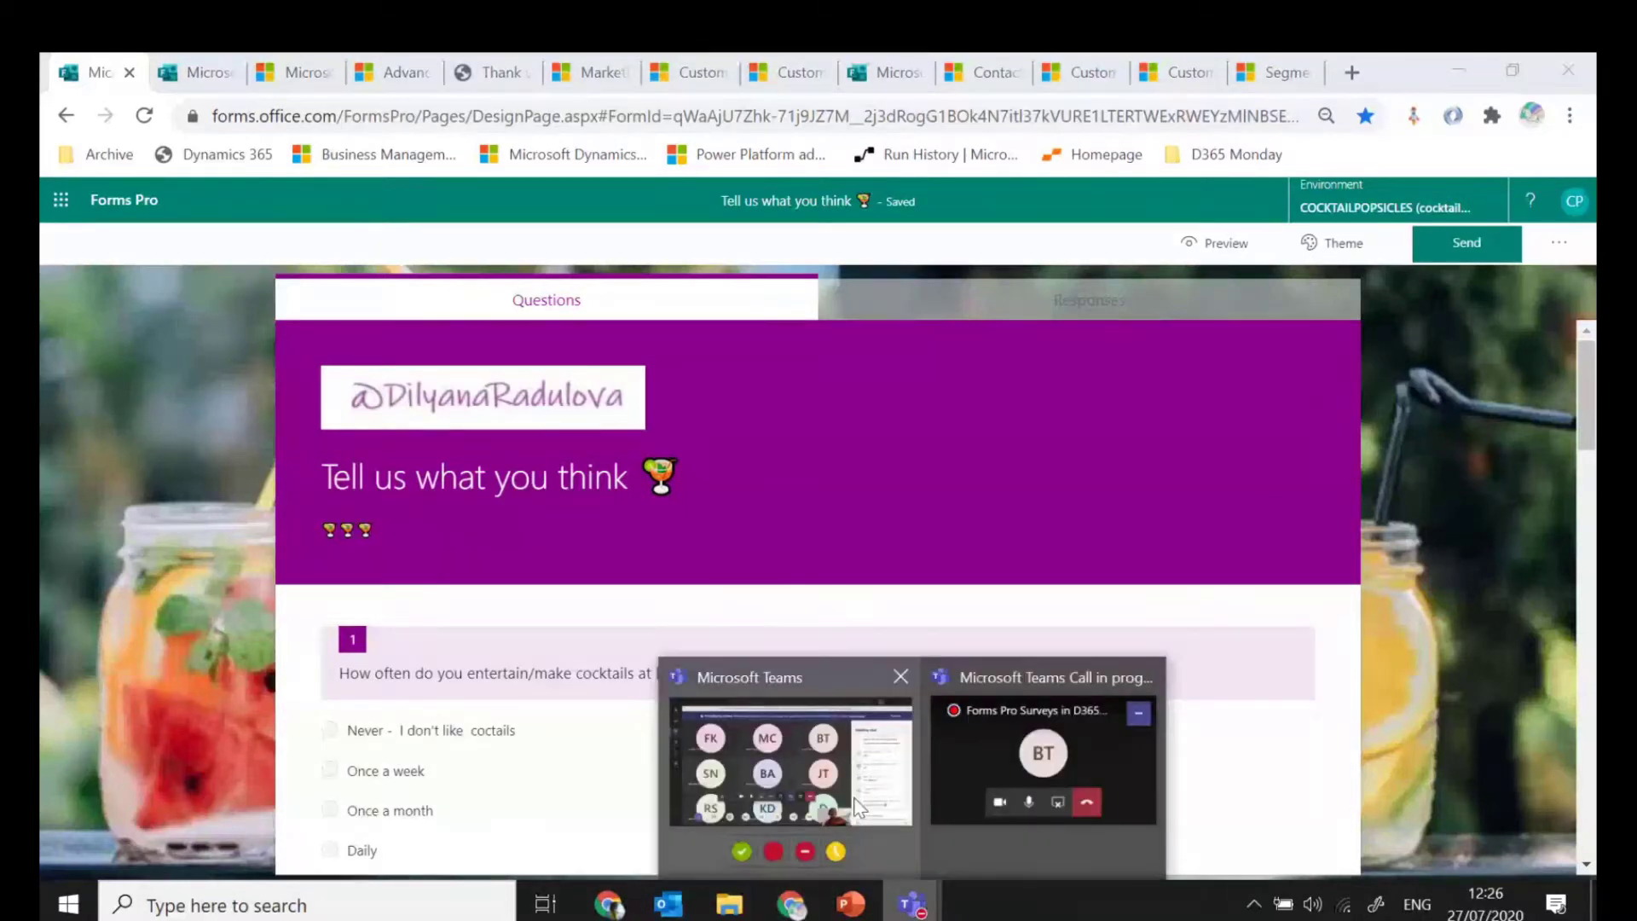
{"action": "left_click", "coordinate": [858, 805]}
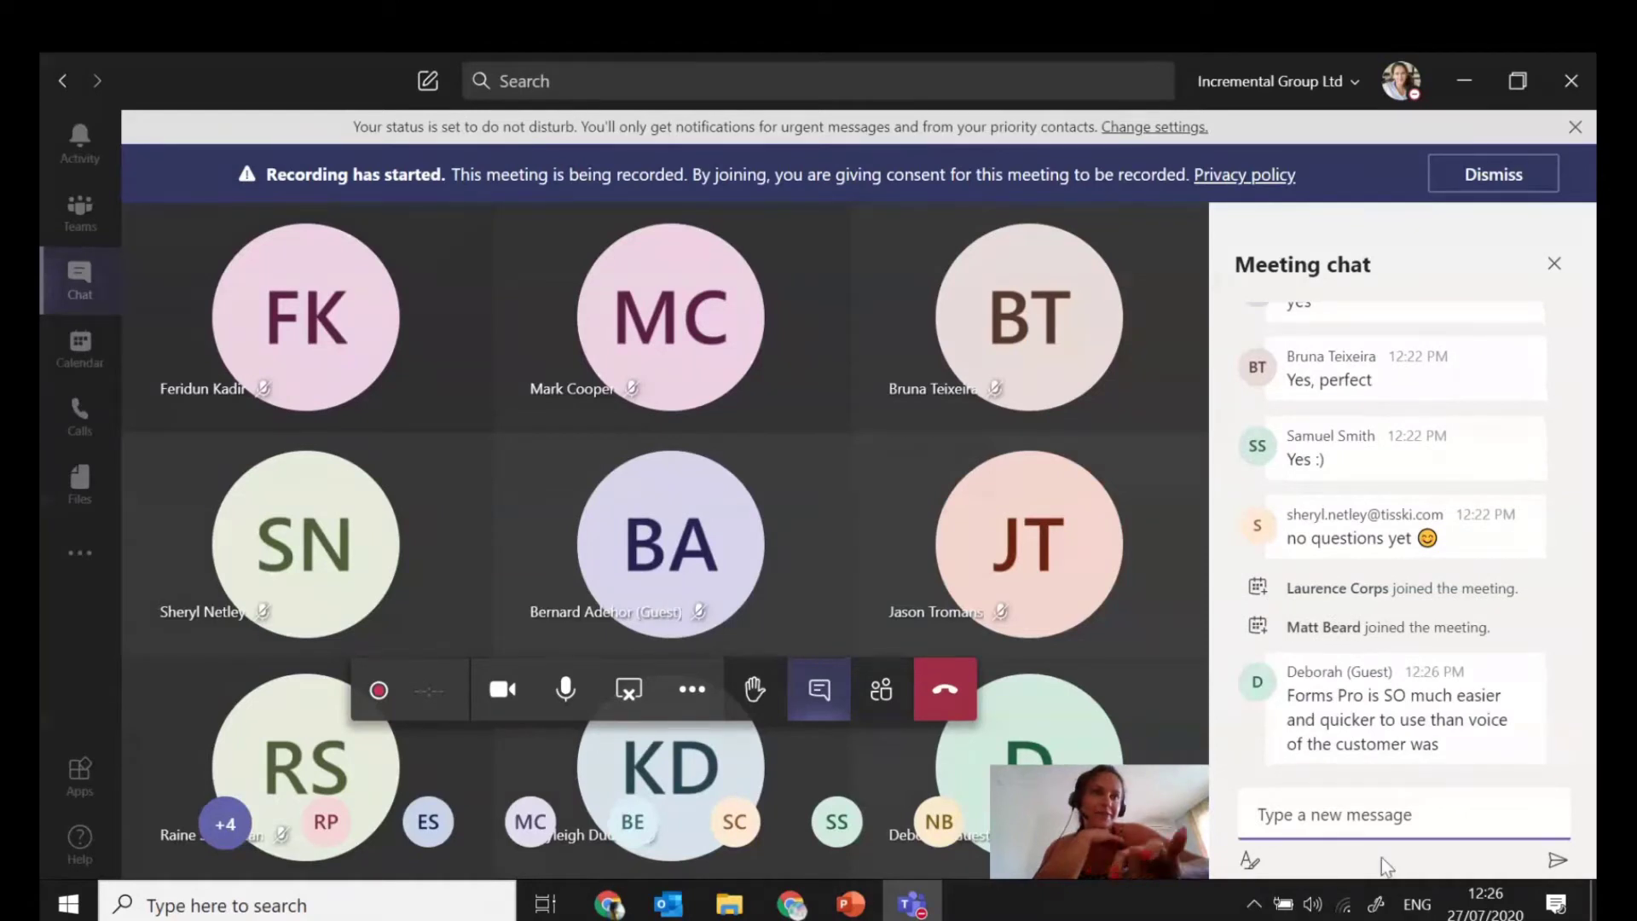
{"action": "left_click", "coordinate": [1312, 837]}
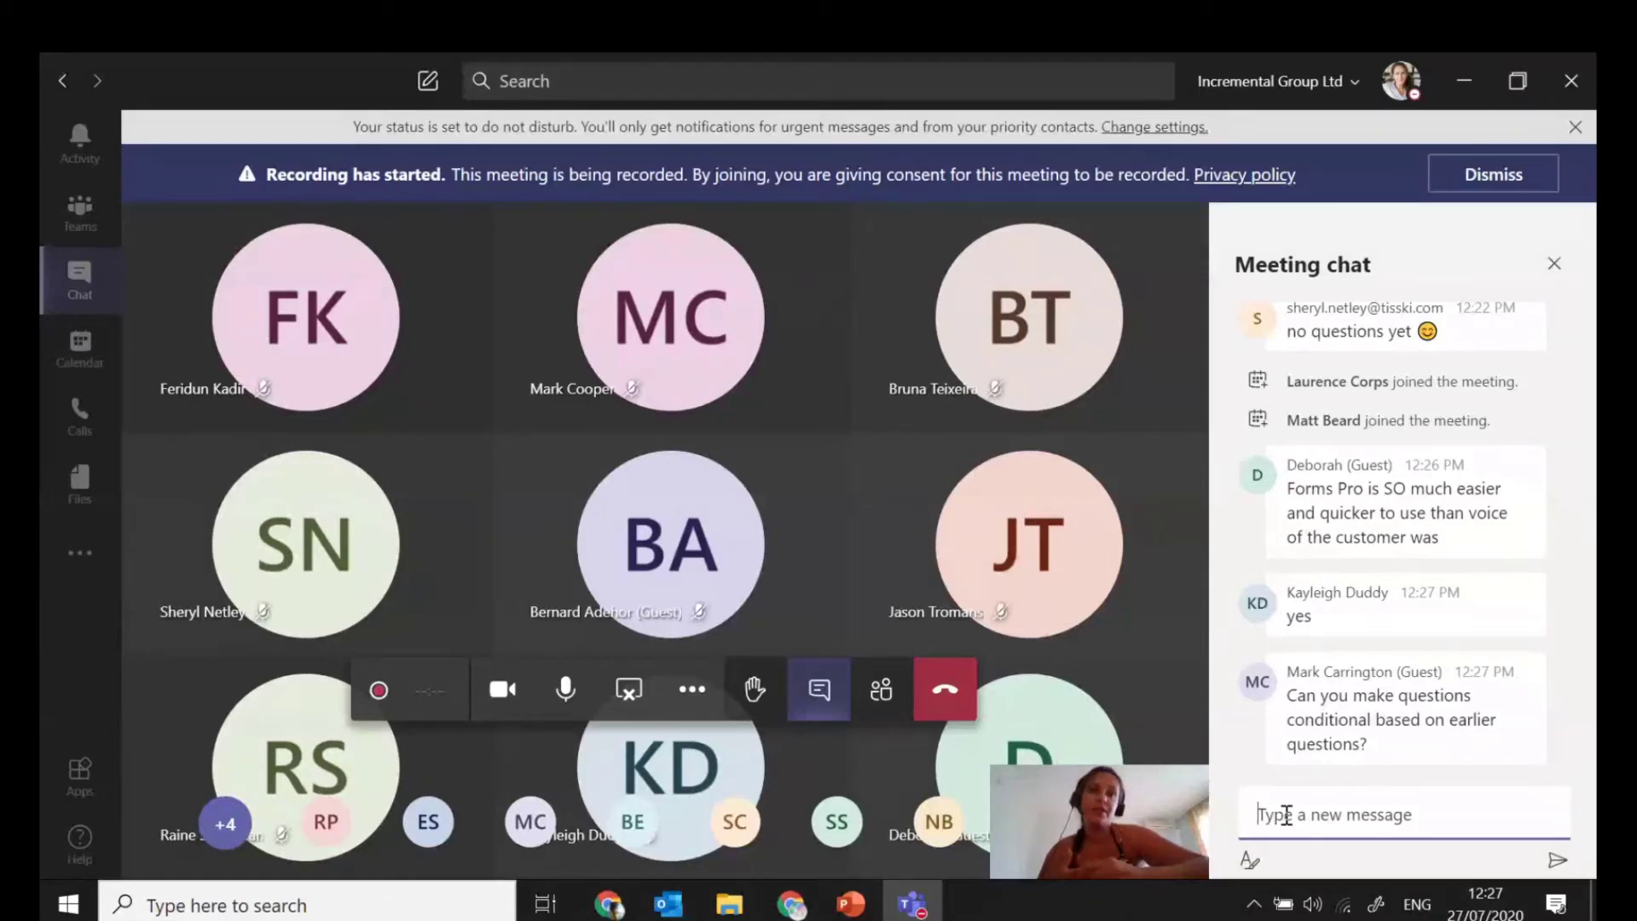
{"action": "left_click", "coordinate": [1467, 81]}
Add a text question after question 8 and minimize the floating call window covering the survey
{"action": "scroll", "coordinate": [819, 554], "scroll_direction": "down", "scroll_amount": 20}
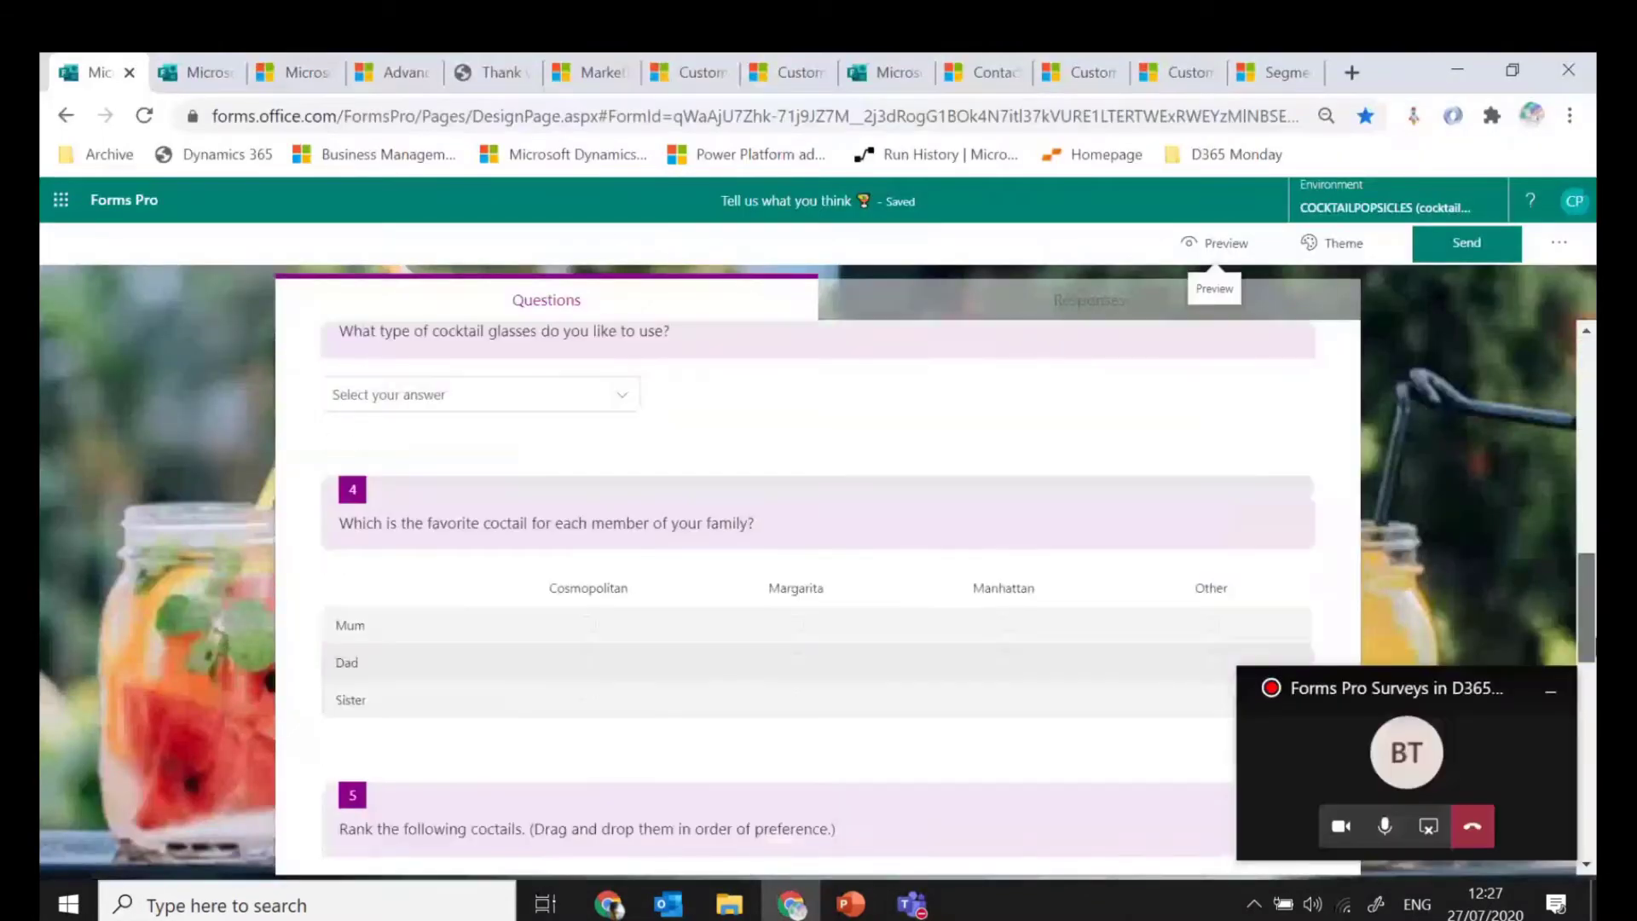
{"action": "left_click", "coordinate": [417, 795]}
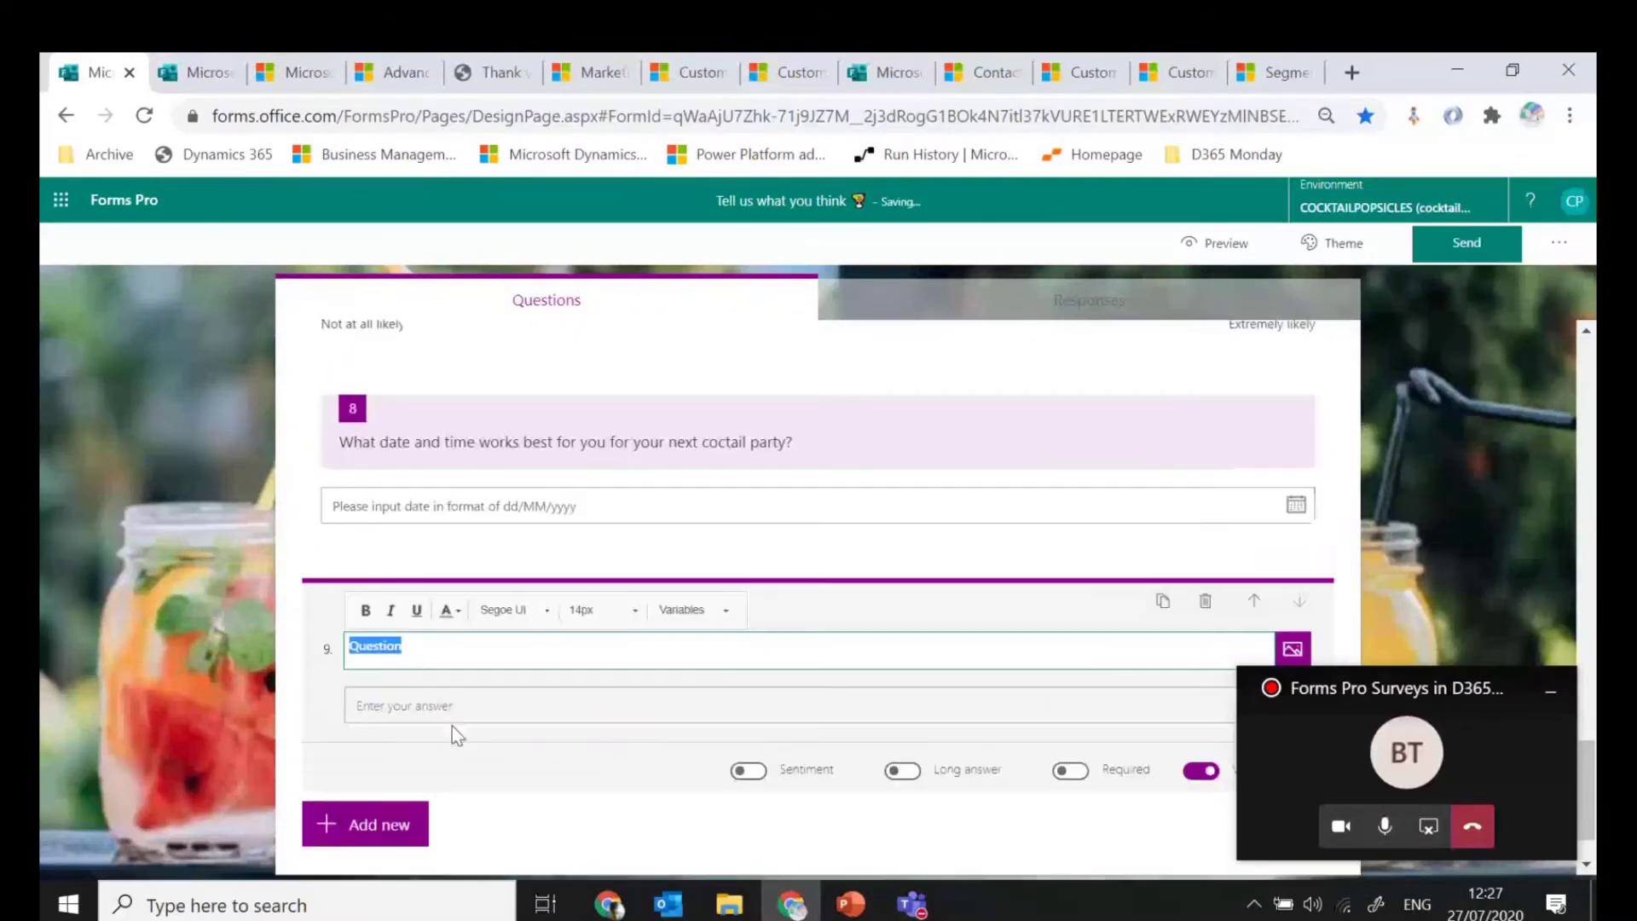
{"action": "left_click", "coordinate": [1547, 695]}
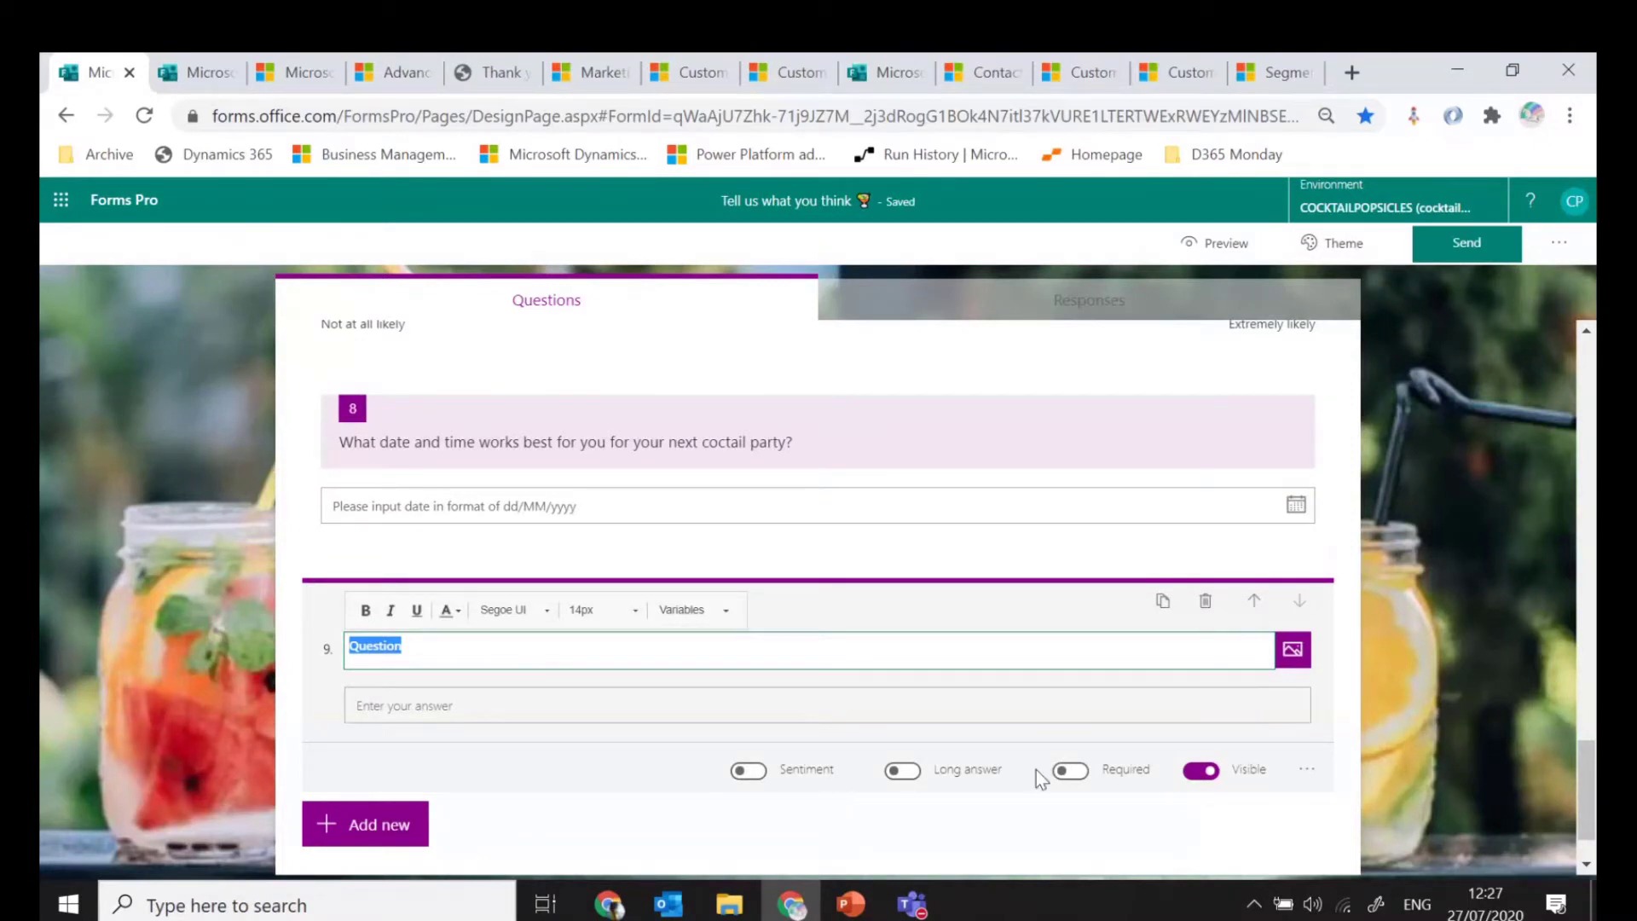
Add a restriction to question 9 so its answer must be a number, and show the other restriction types
{"action": "left_click", "coordinate": [1305, 773]}
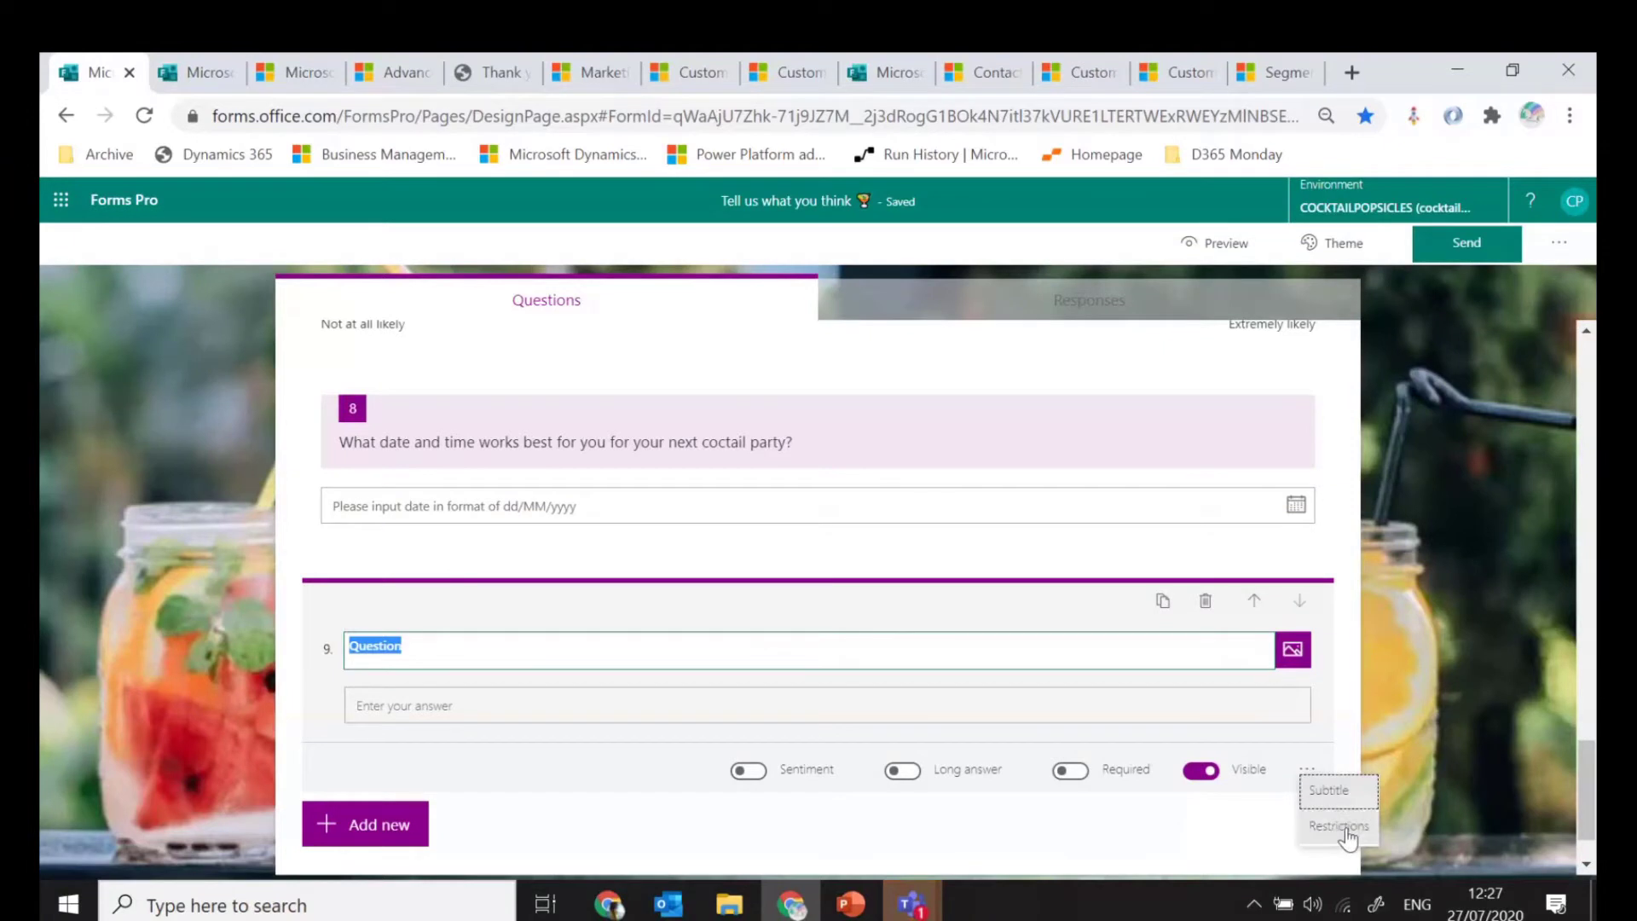
{"action": "left_click", "coordinate": [1340, 827]}
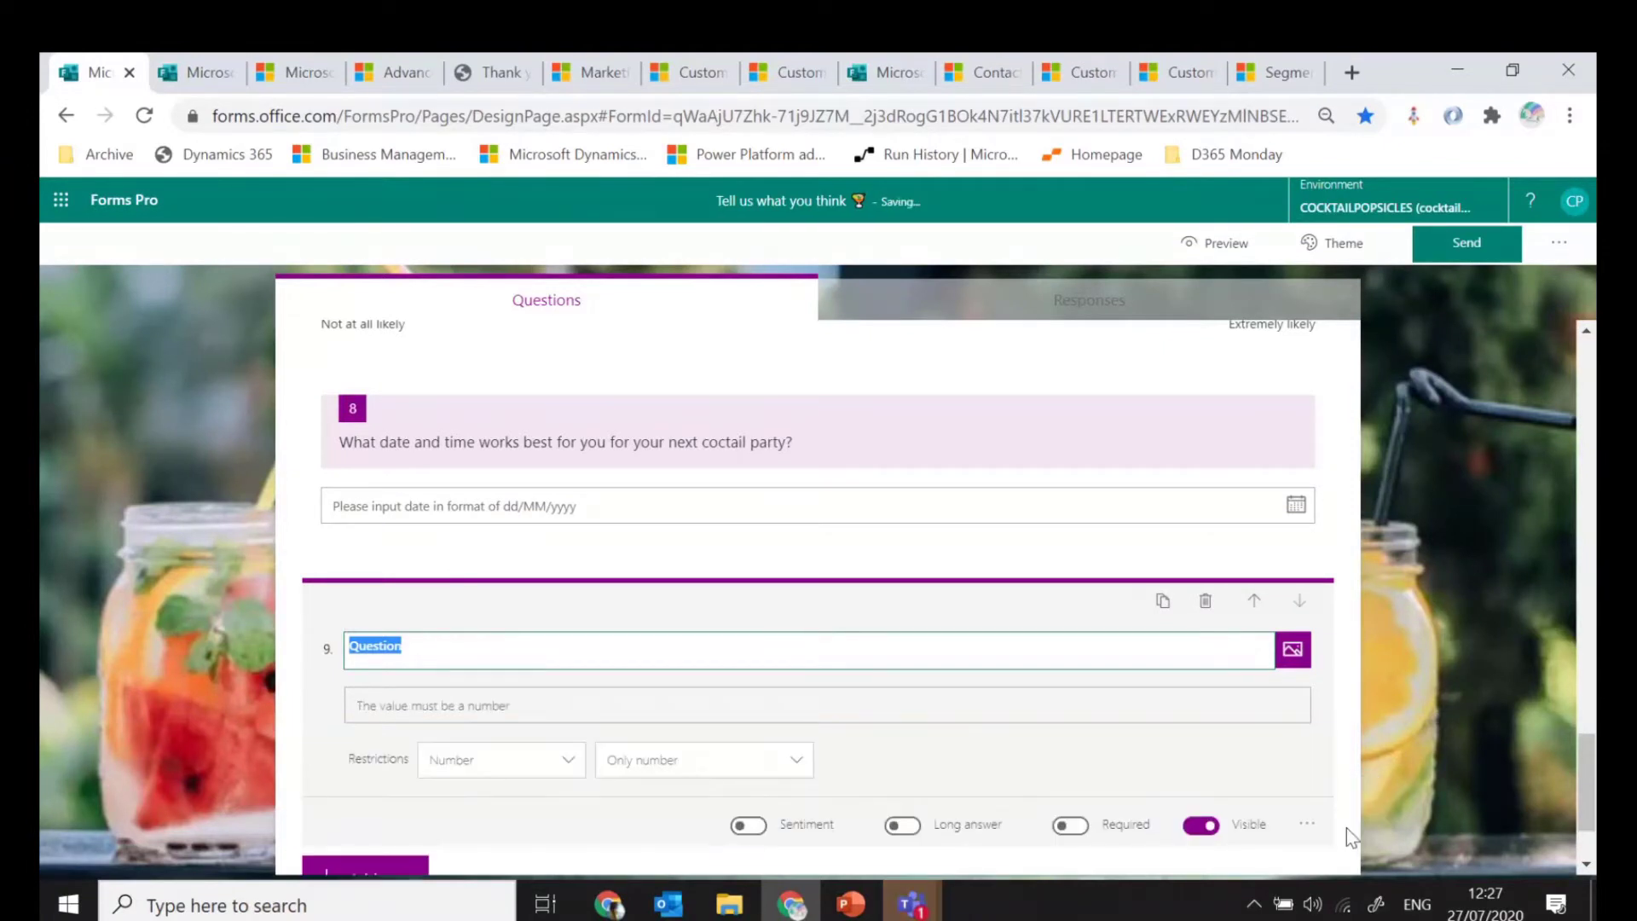
{"action": "left_click", "coordinate": [547, 767]}
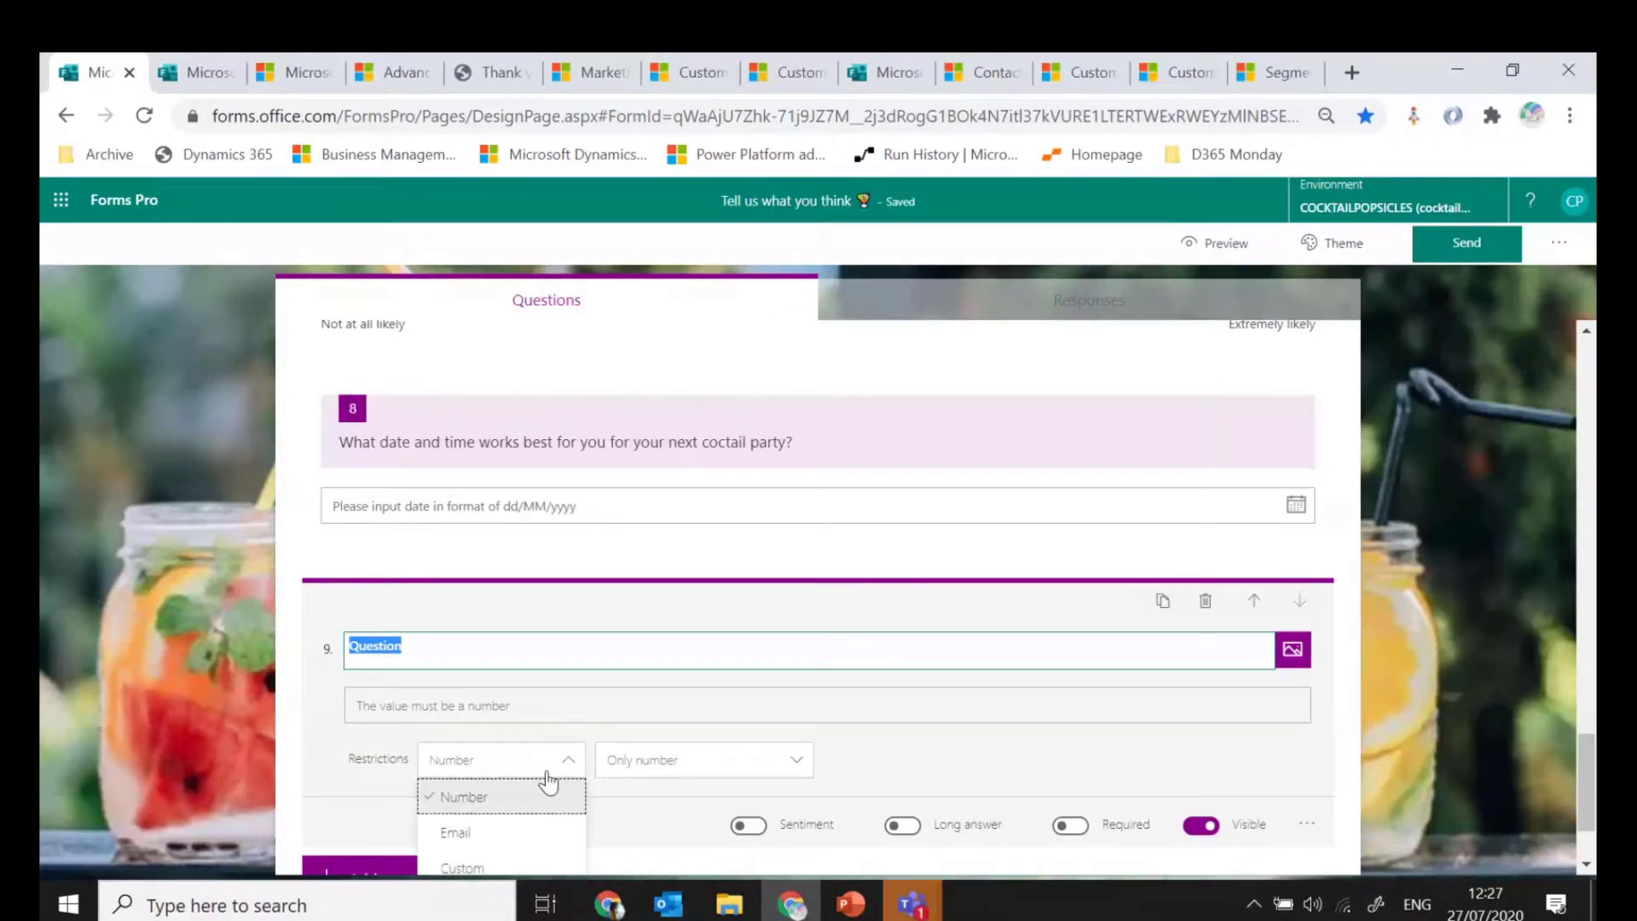
Close question 9's restriction choices and show the survey's additional options, including Branching rules
{"action": "left_click", "coordinate": [1526, 240]}
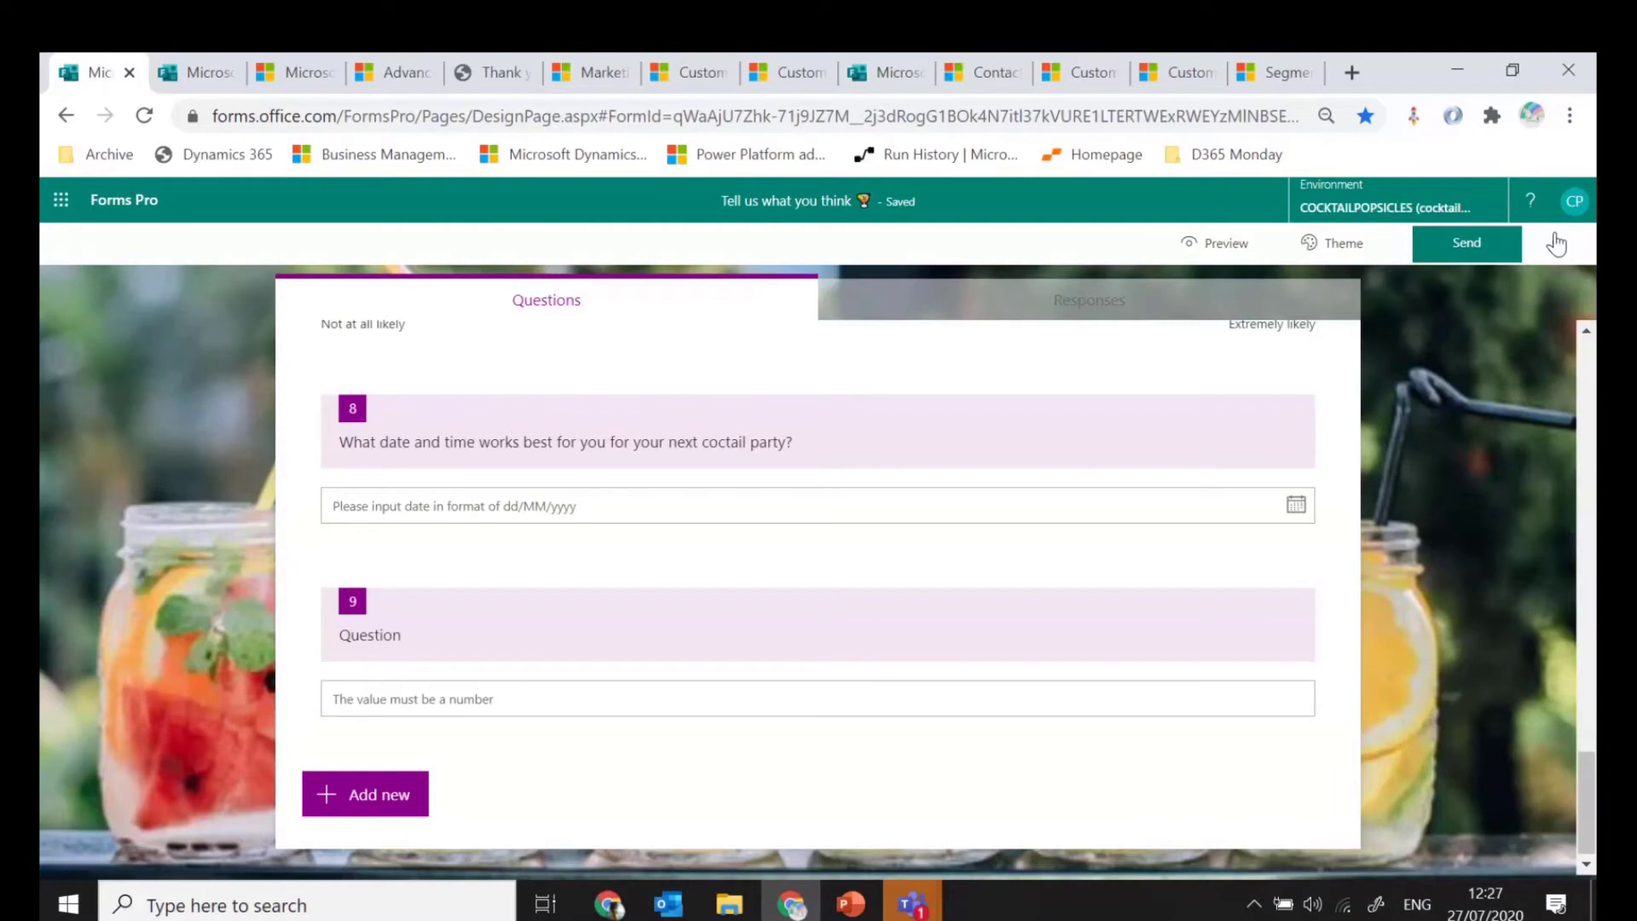
{"action": "left_click", "coordinate": [1556, 245]}
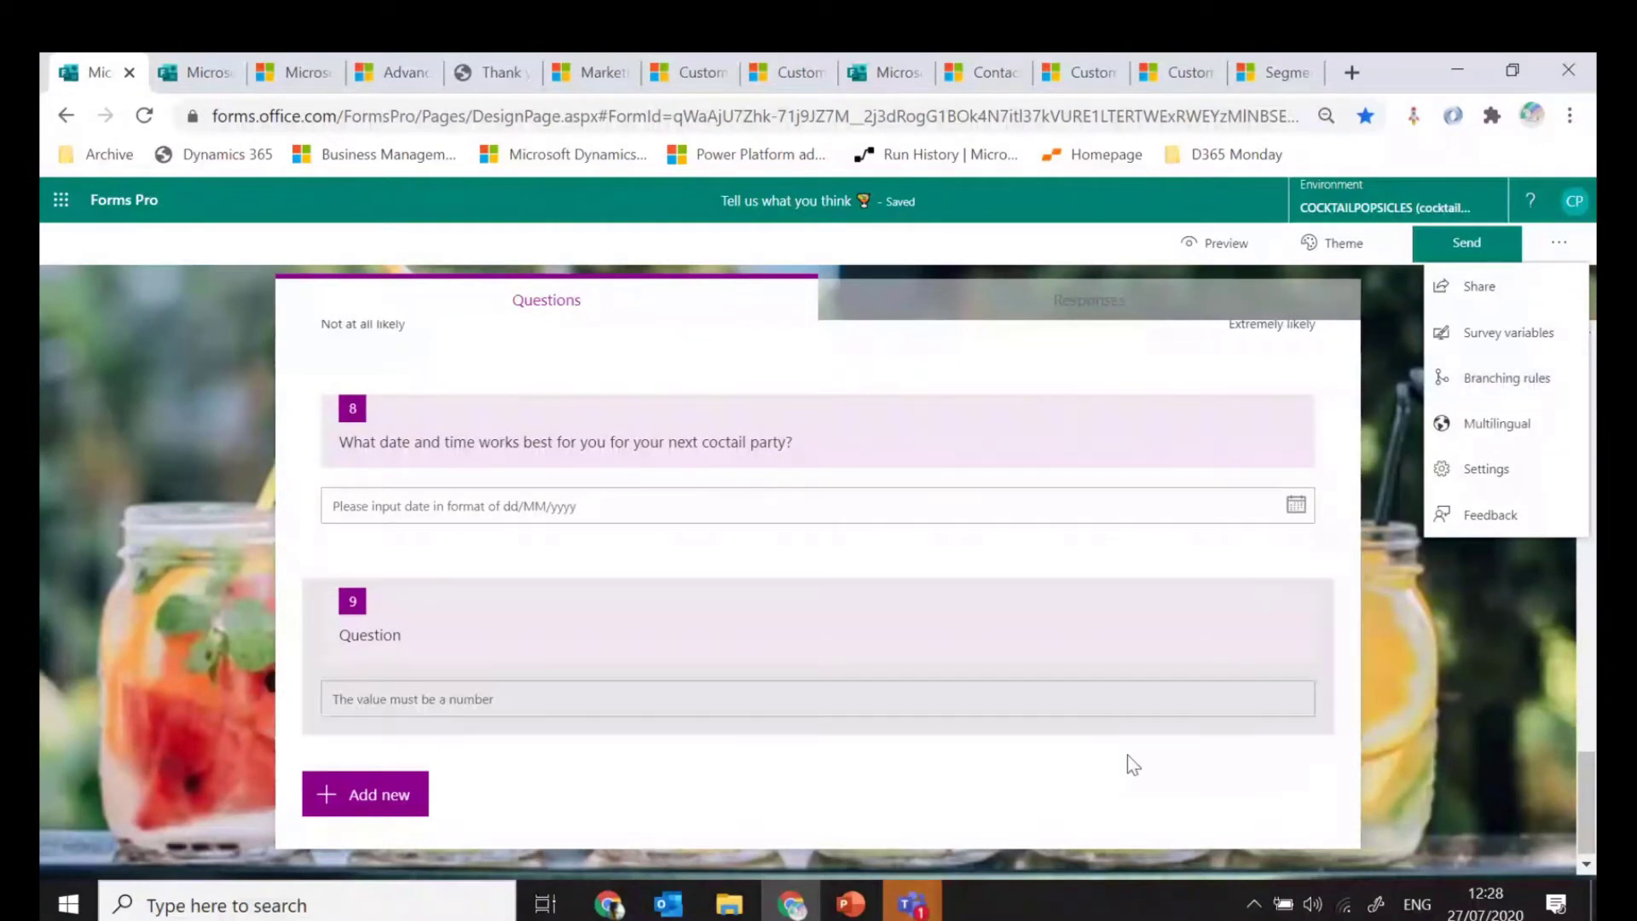
Check the Microsoft Teams meeting chat for new questions and return to the survey in Chrome
{"action": "left_click", "coordinate": [914, 910]}
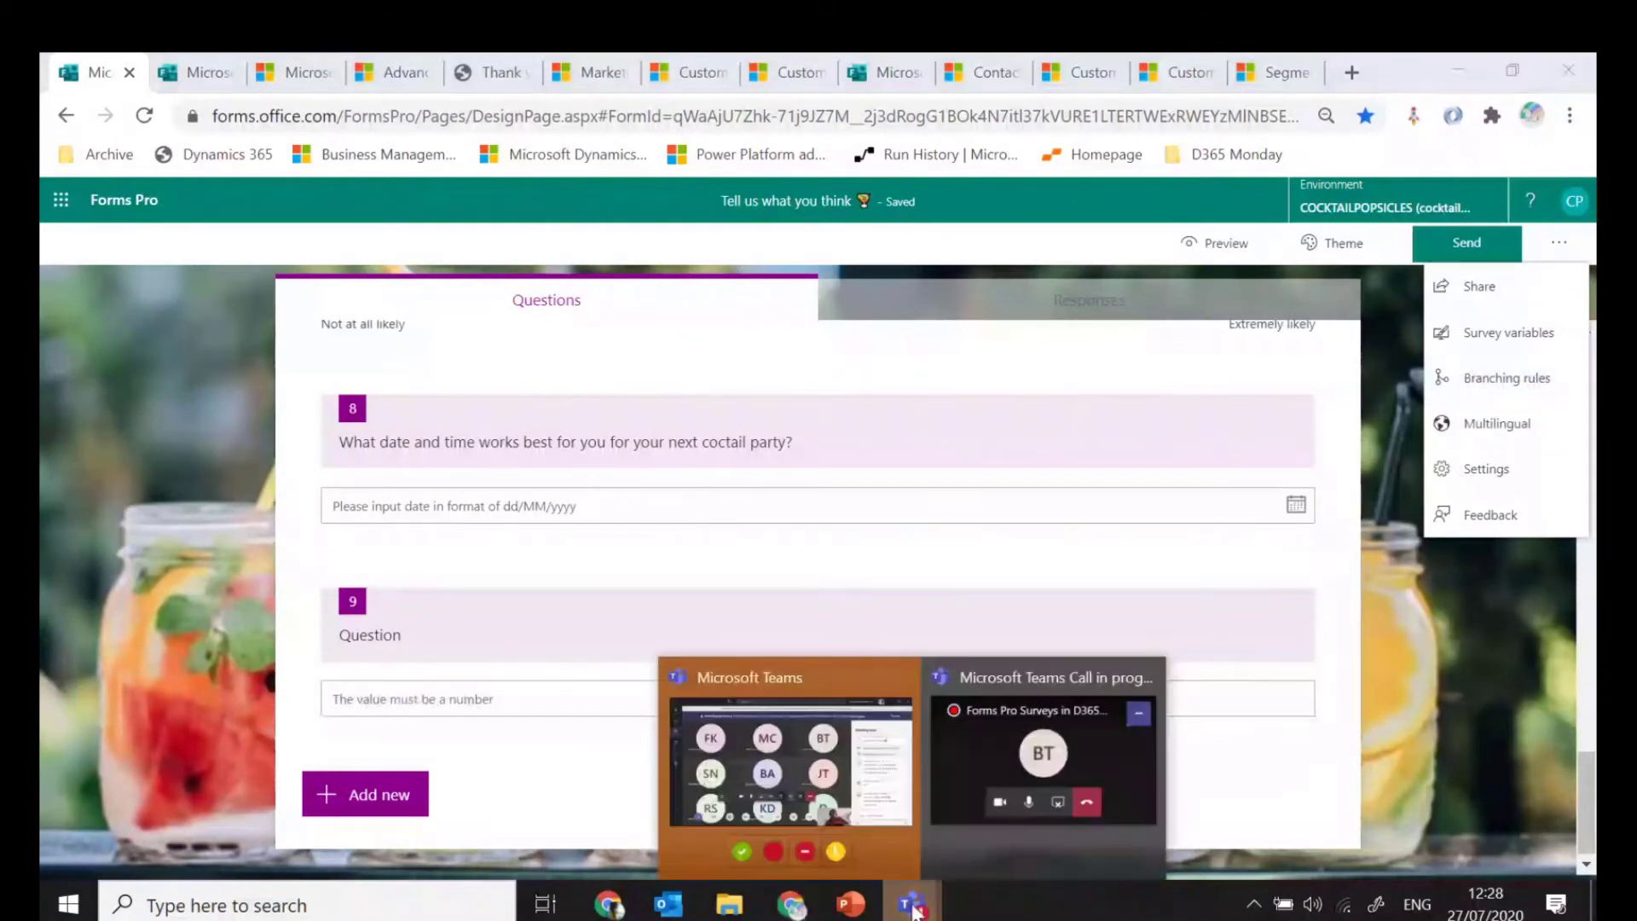
{"action": "left_click", "coordinate": [892, 837]}
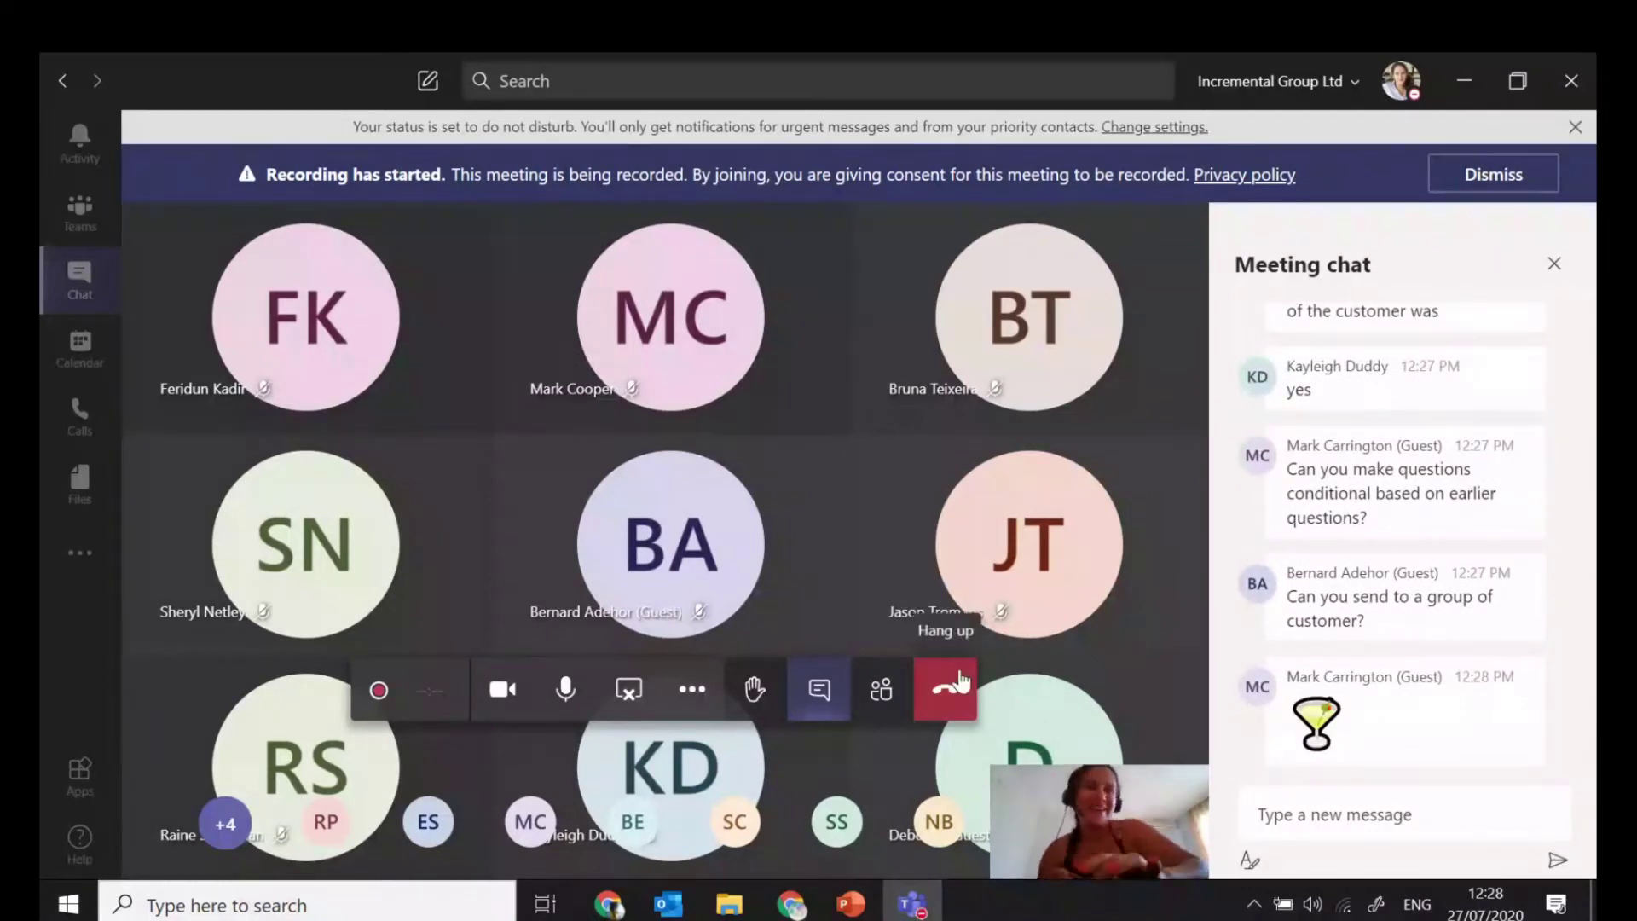
{"action": "left_click", "coordinate": [1465, 86]}
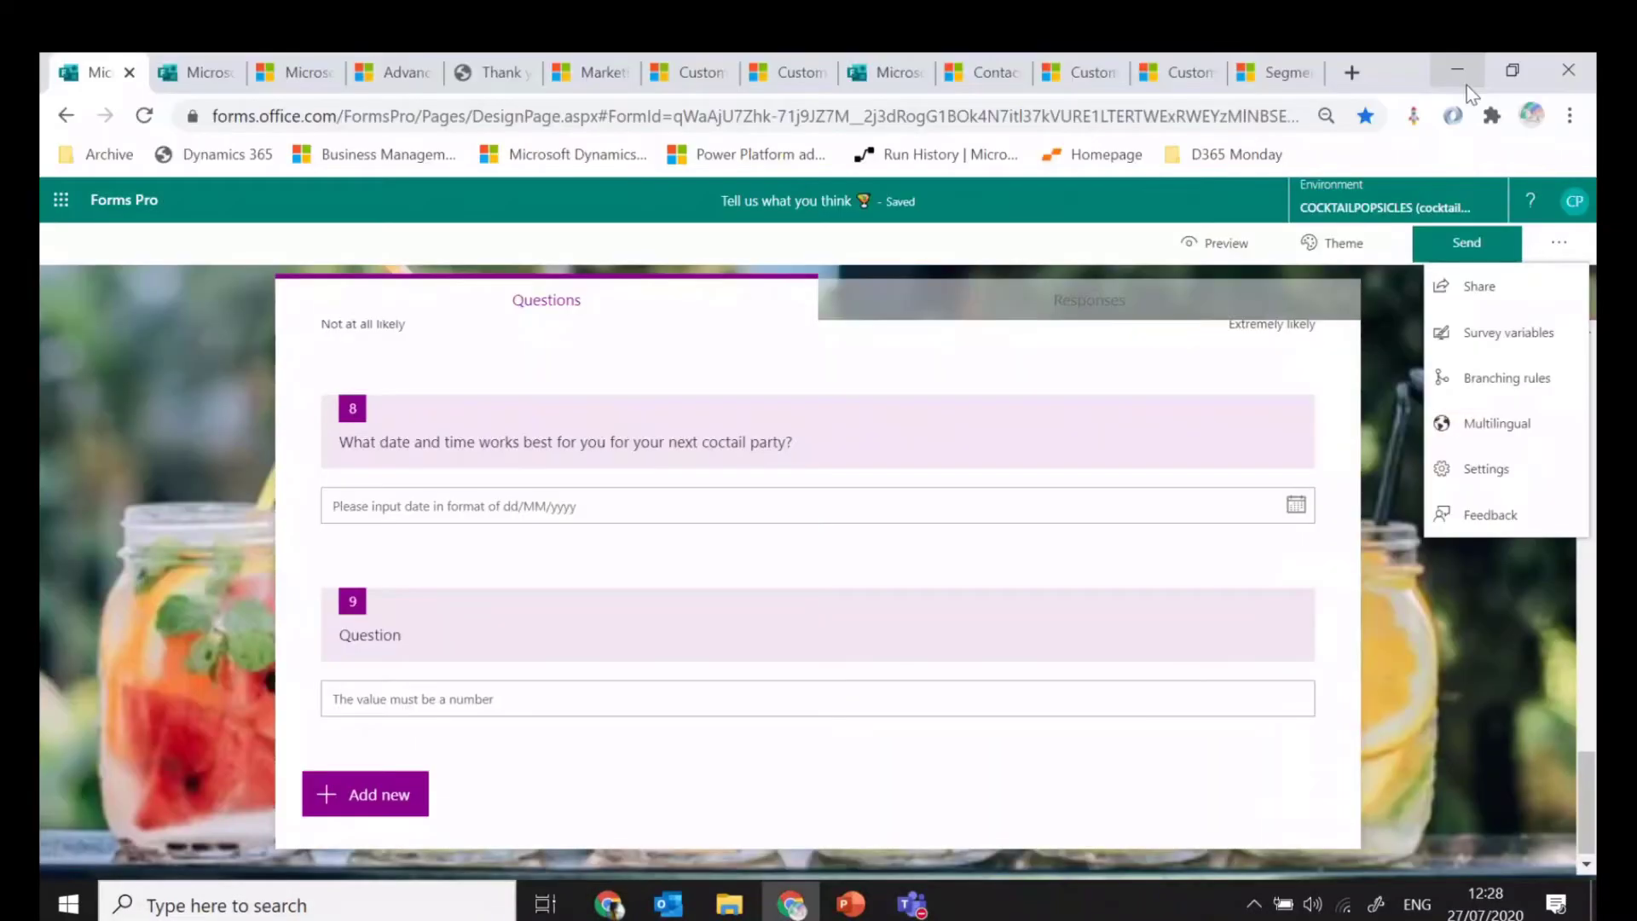
Switch to the Dynamics 365 Marketing app, minimize the floating call window and look through the app's navigation areas
{"action": "left_click", "coordinate": [303, 74]}
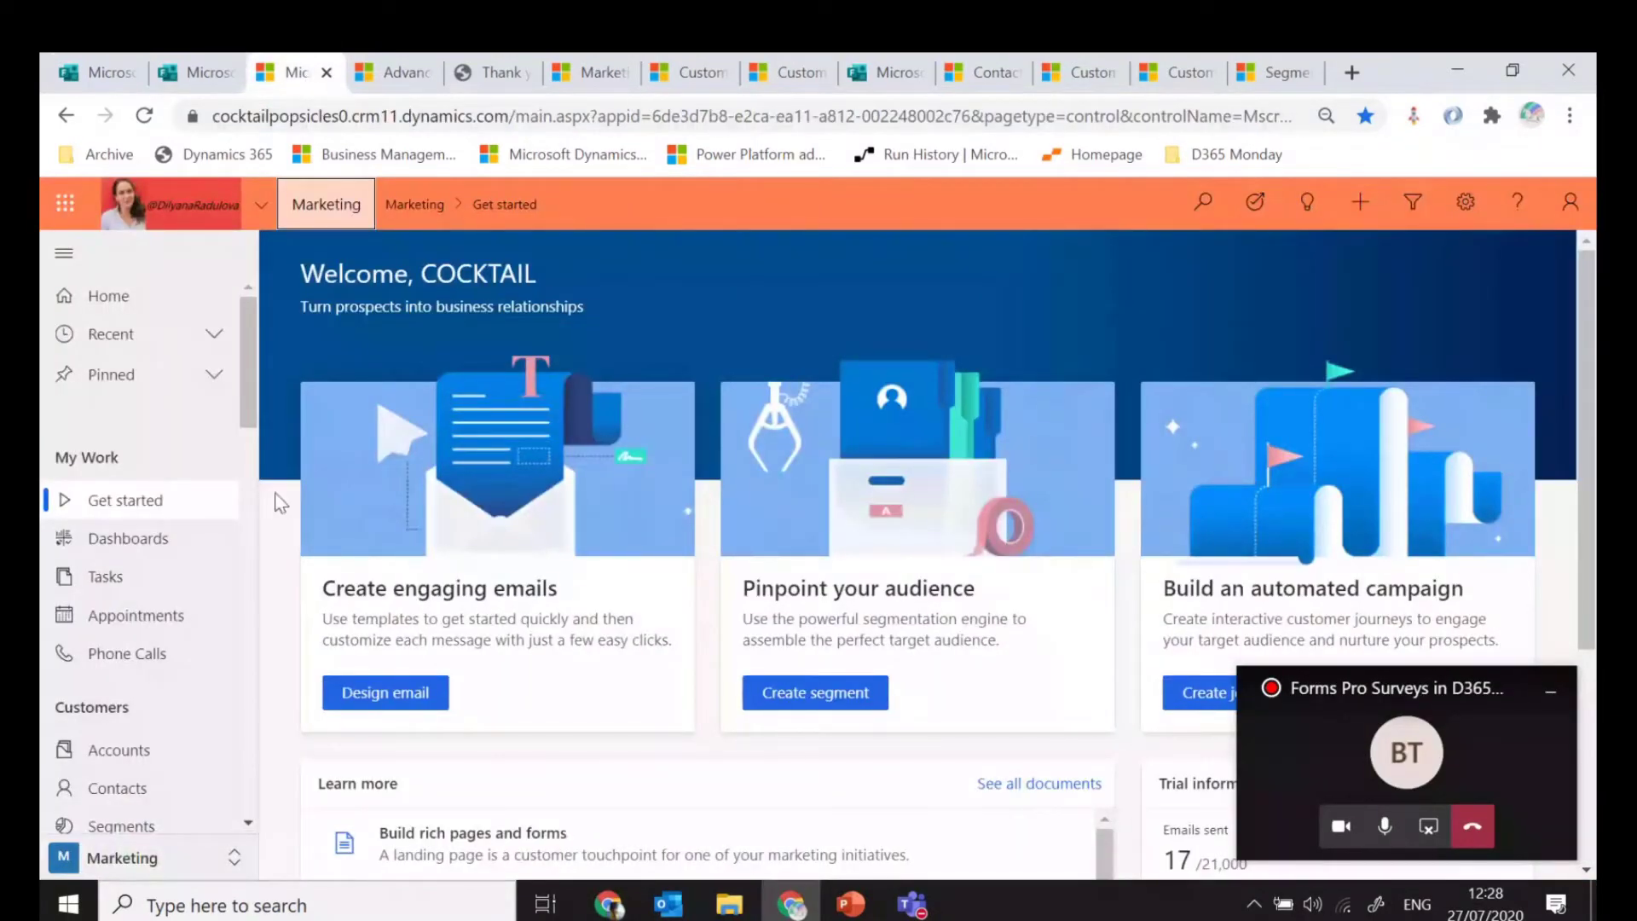
{"action": "left_click", "coordinate": [1550, 690]}
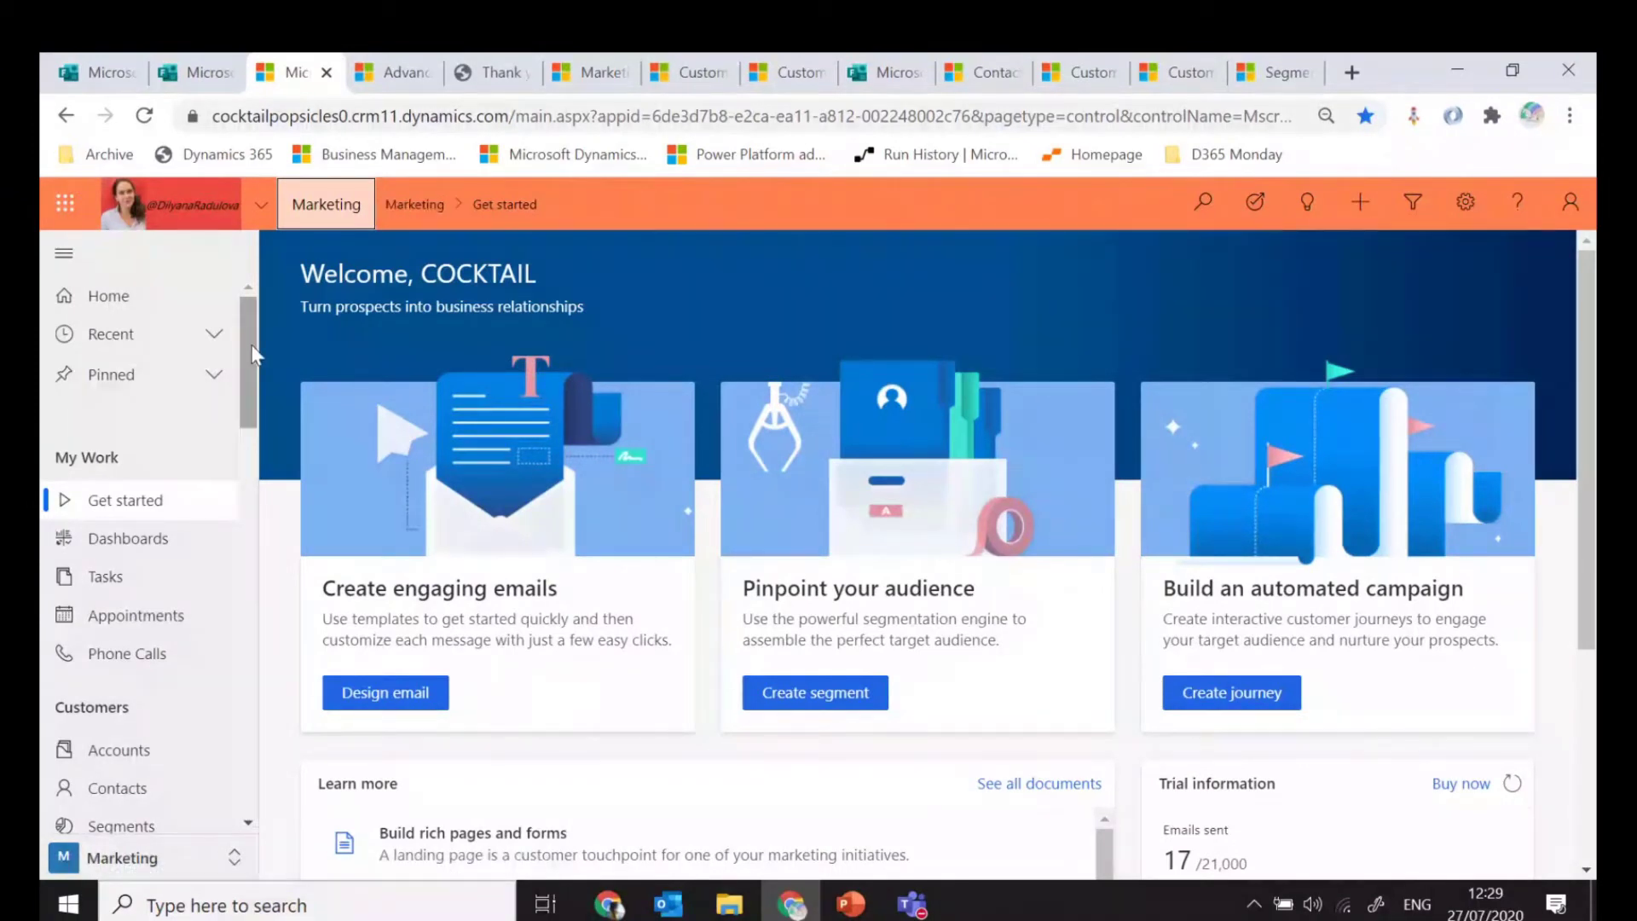
{"action": "left_click_drag", "start_coordinate": [253, 354], "coordinate": [316, 754]}
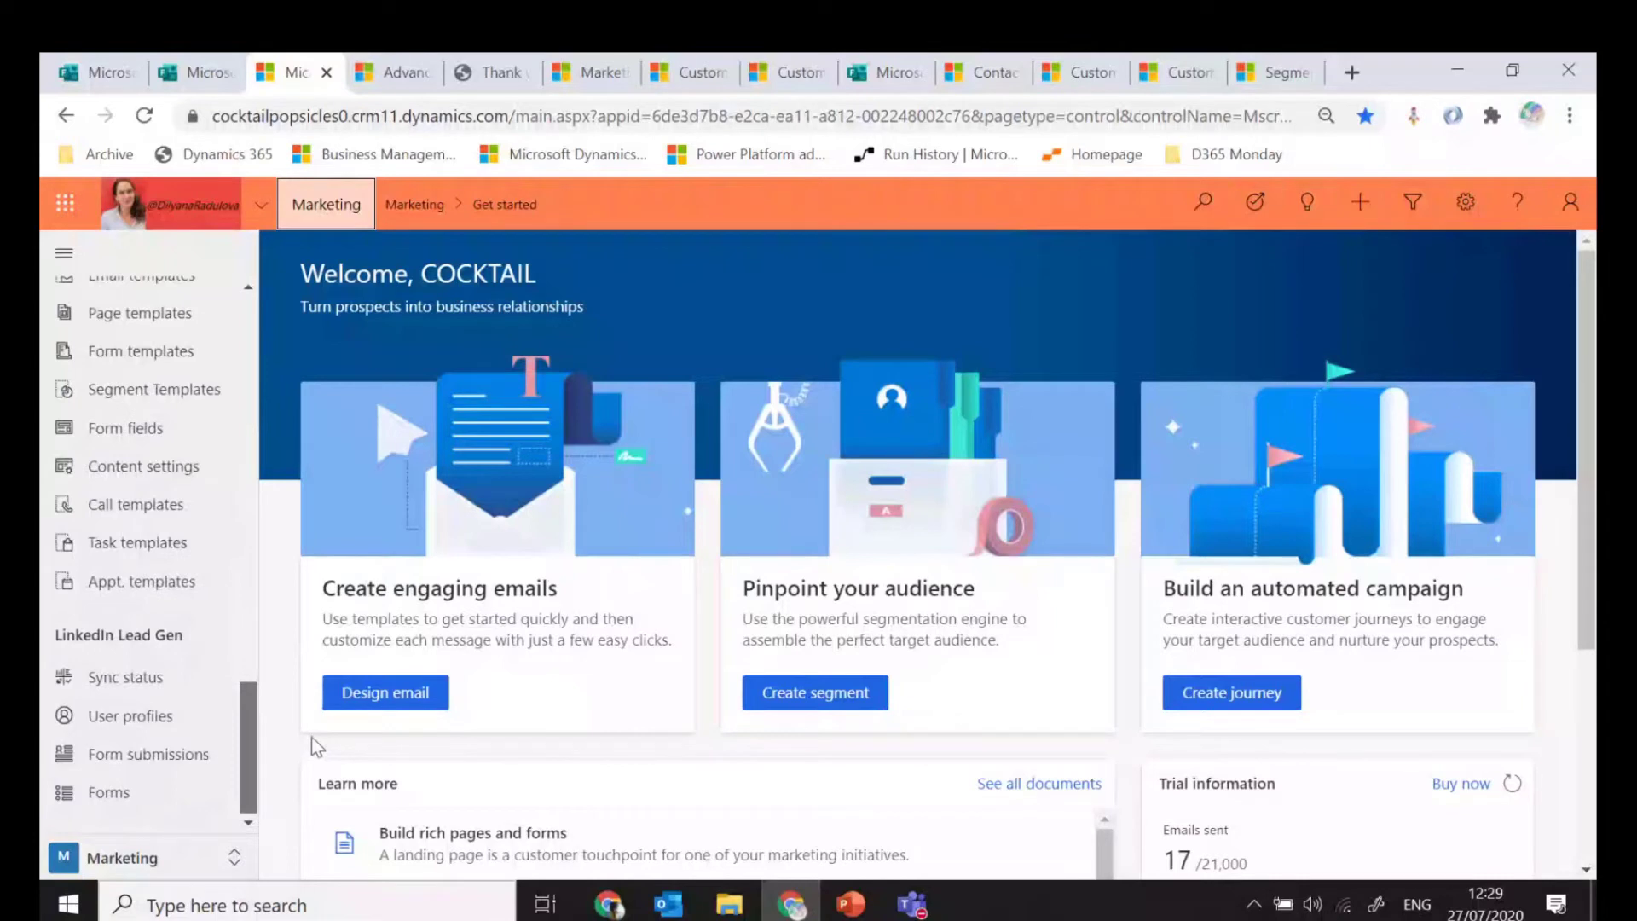
{"action": "left_click_drag", "start_coordinate": [311, 737], "coordinate": [314, 443]}
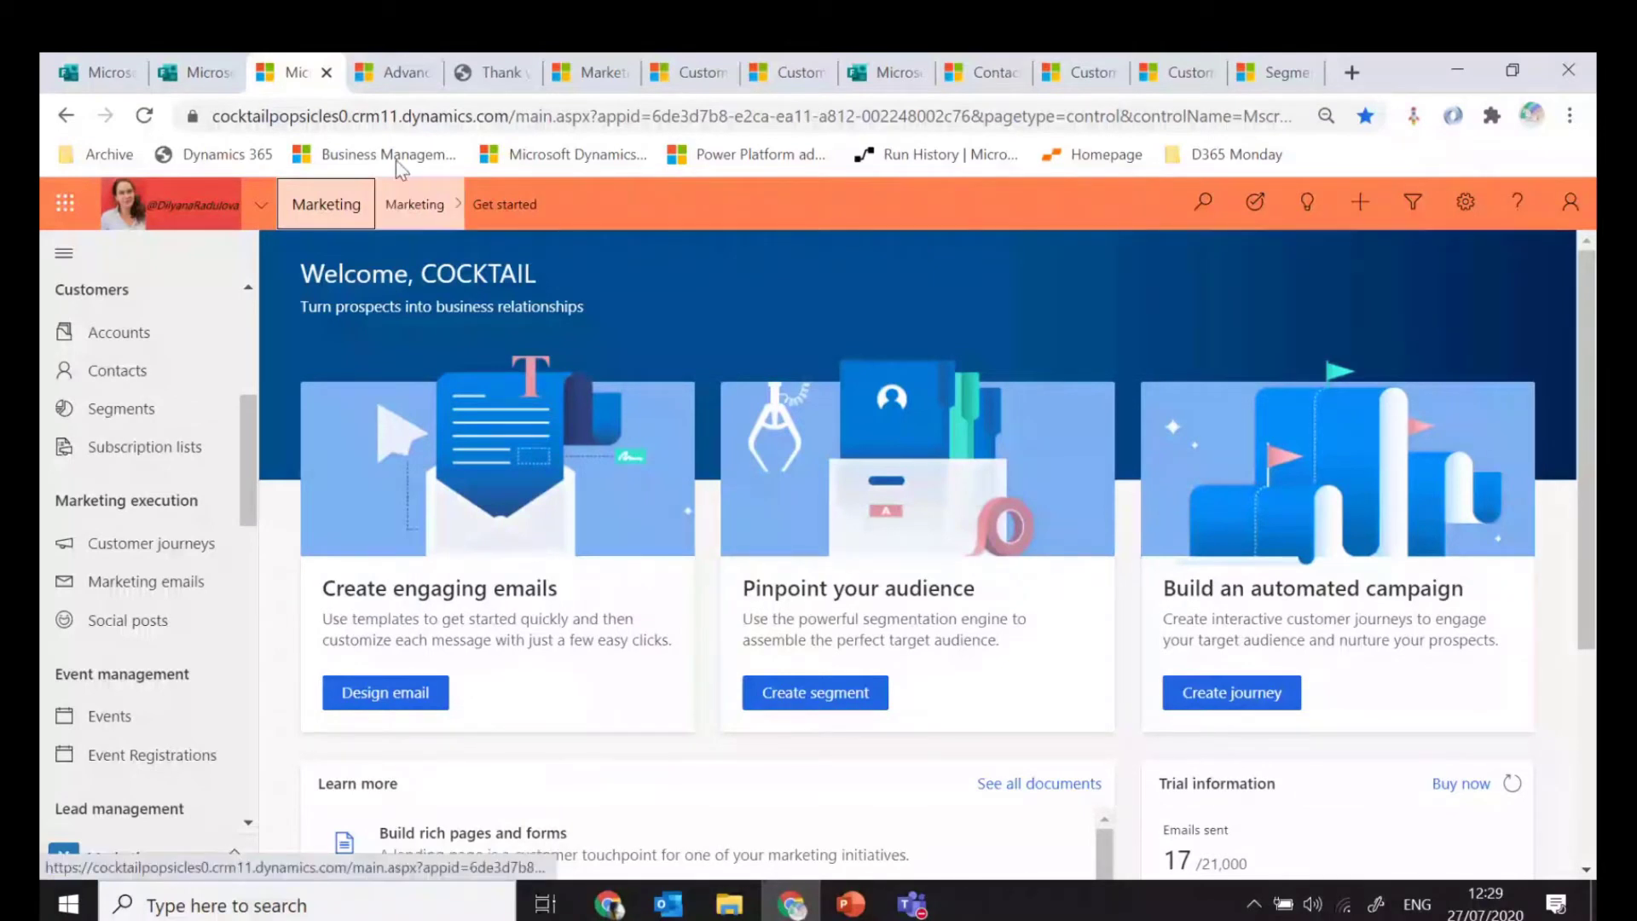
Open Feature switches in the advanced marketing settings and check the Forms Pro Marketing integration switch
{"action": "left_click", "coordinate": [390, 75]}
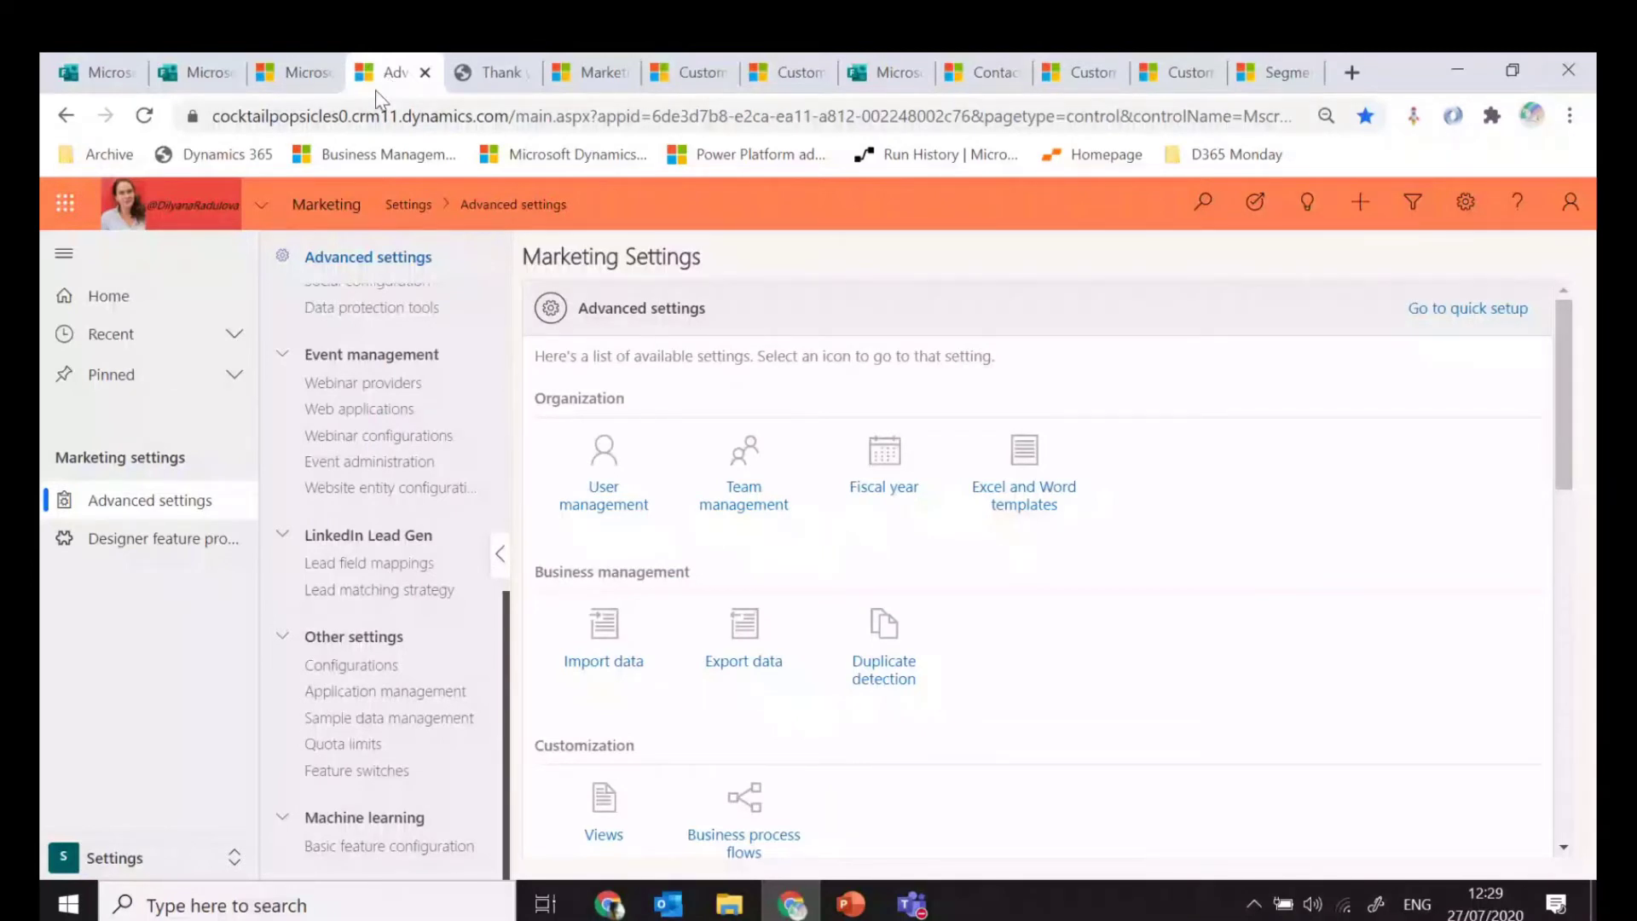
{"action": "left_click", "coordinate": [109, 859]}
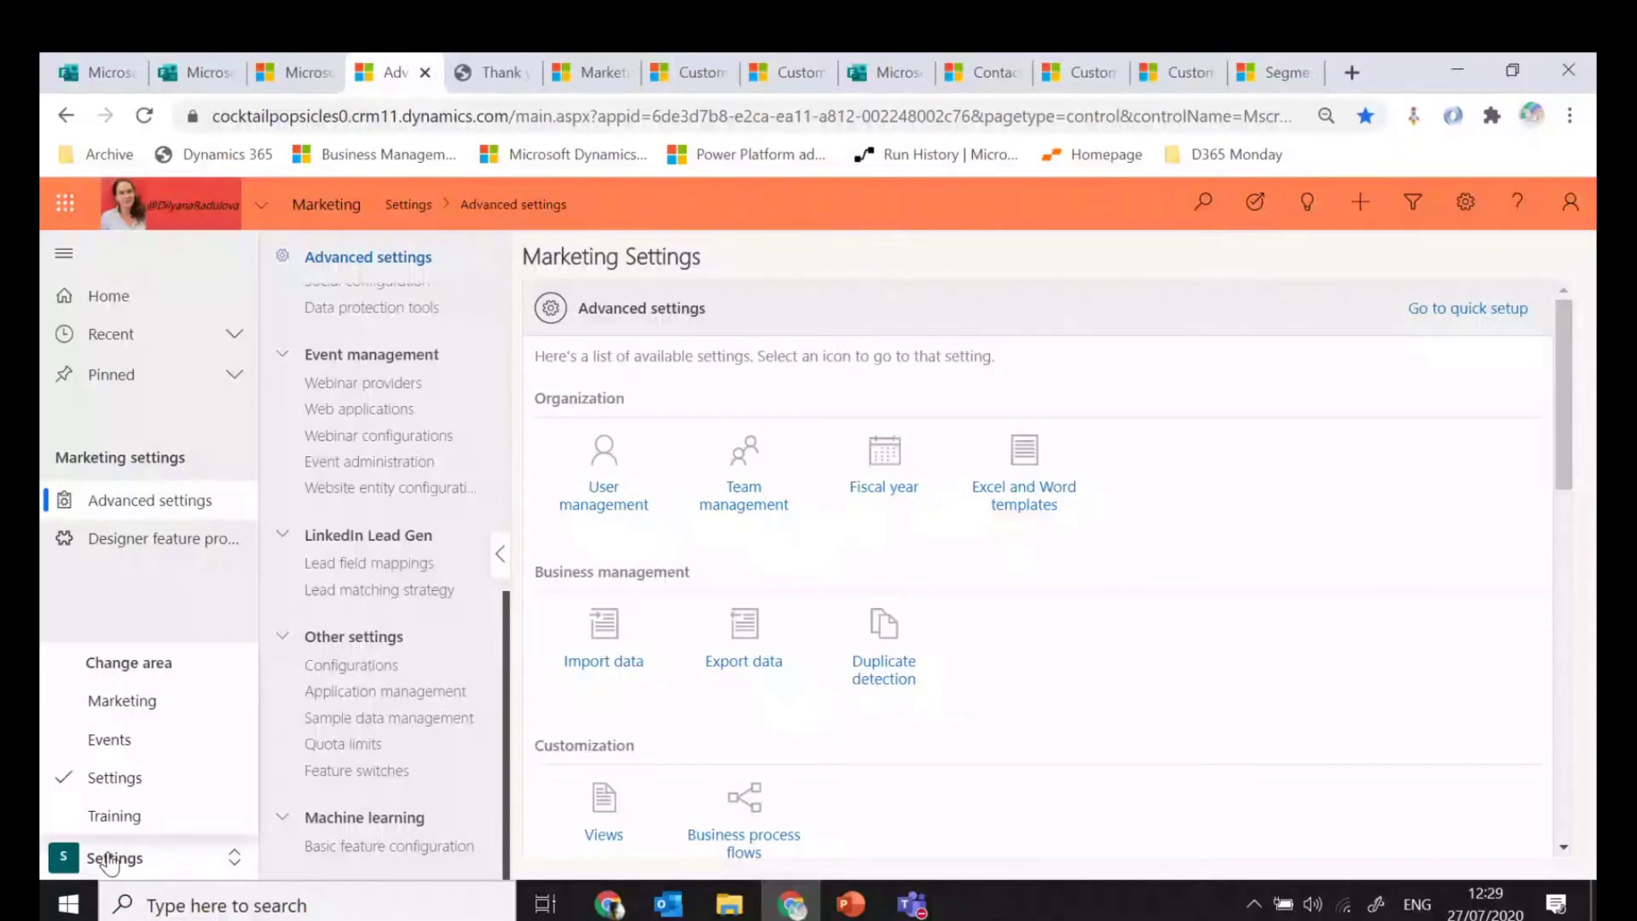
{"action": "left_click", "coordinate": [181, 588]}
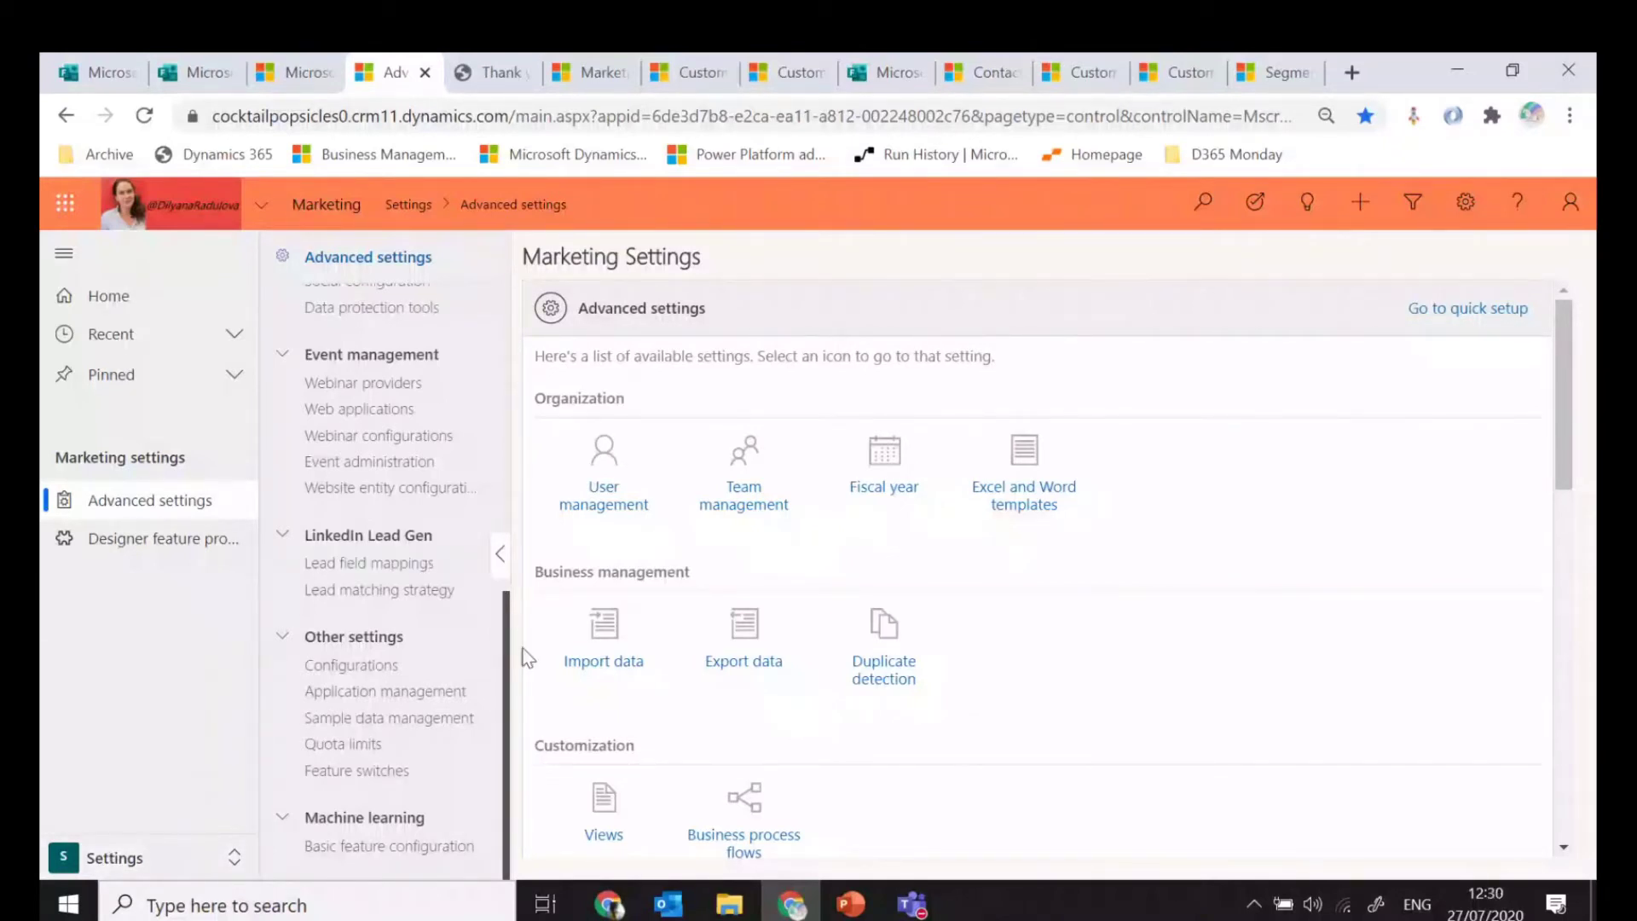
{"action": "left_click", "coordinate": [411, 771]}
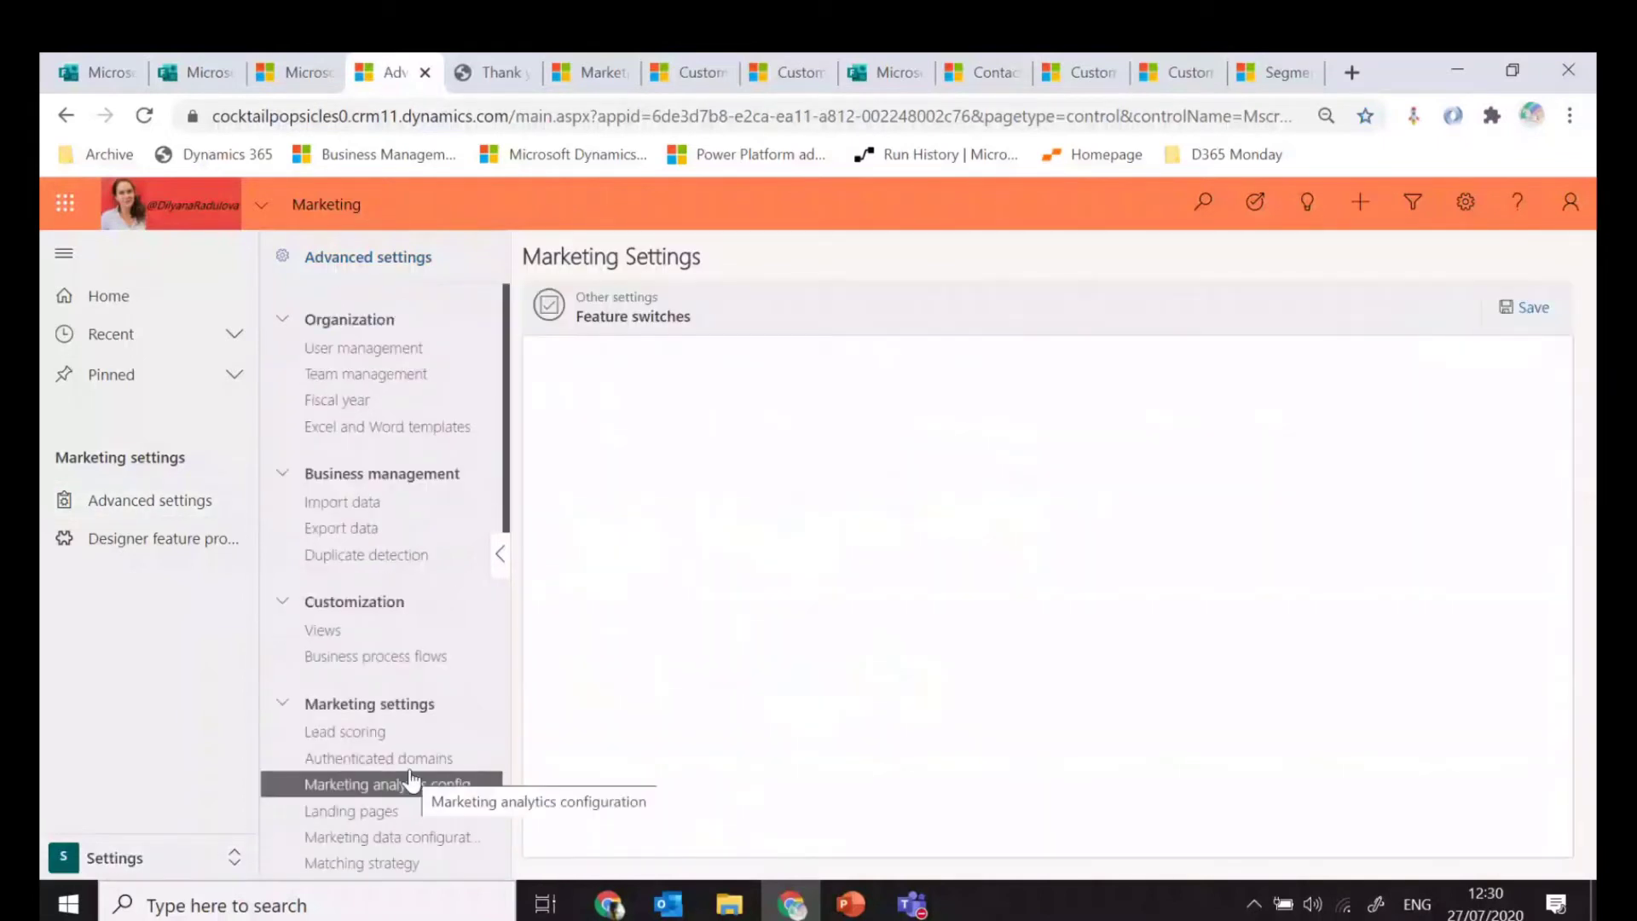
{"action": "left_click", "coordinate": [411, 778]}
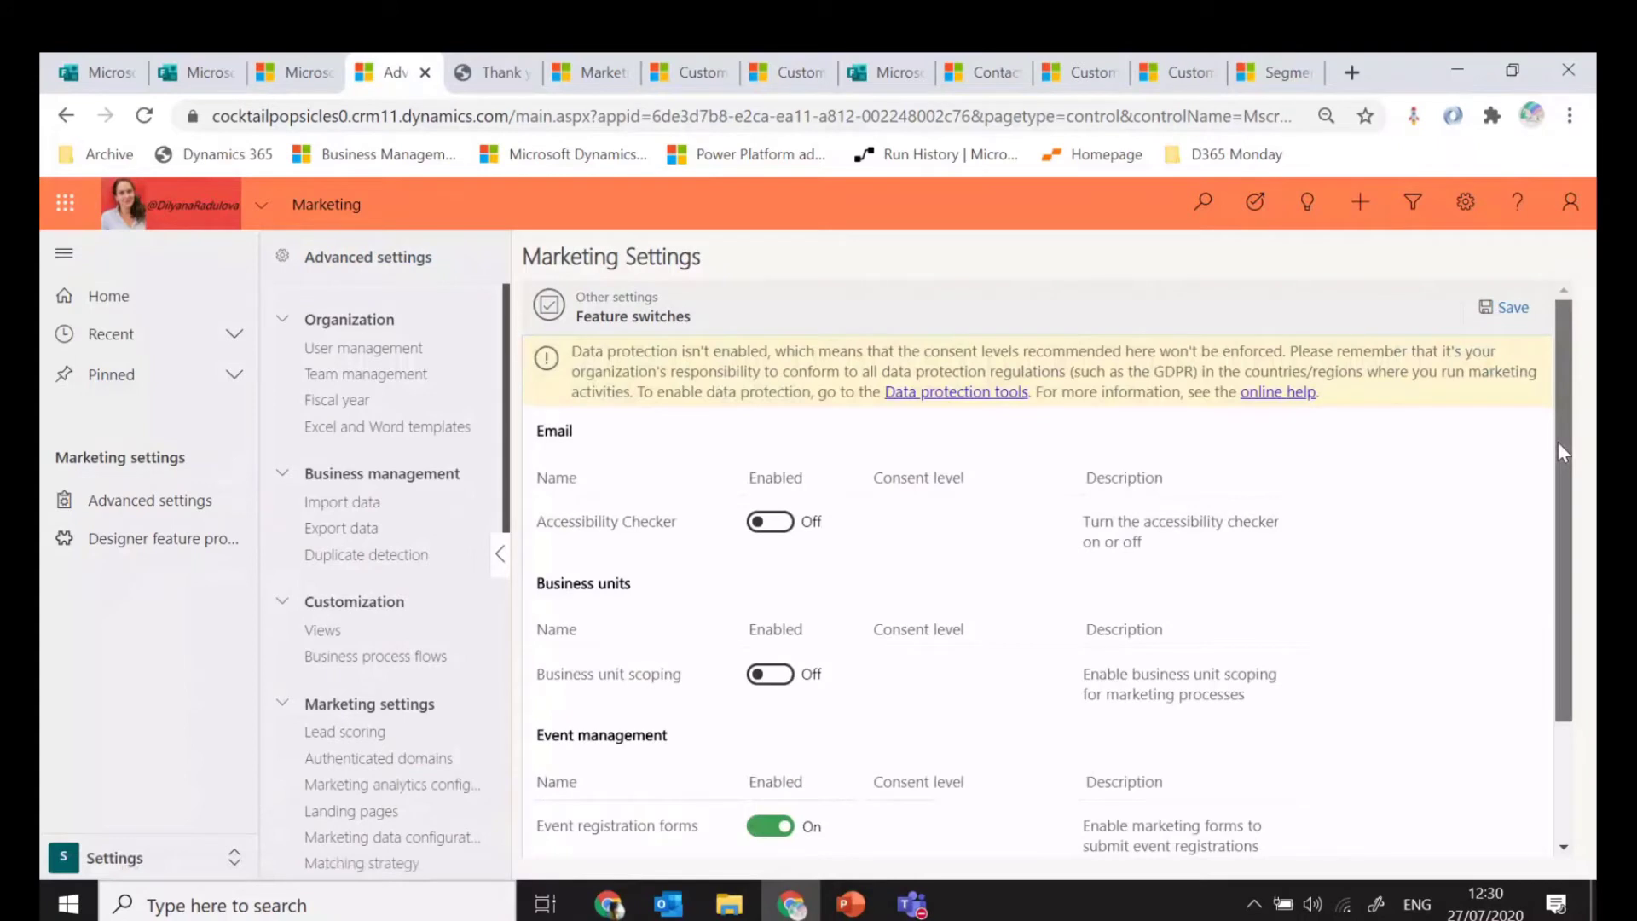
{"action": "scroll", "coordinate": [964, 790], "scroll_direction": "down", "scroll_amount": 2}
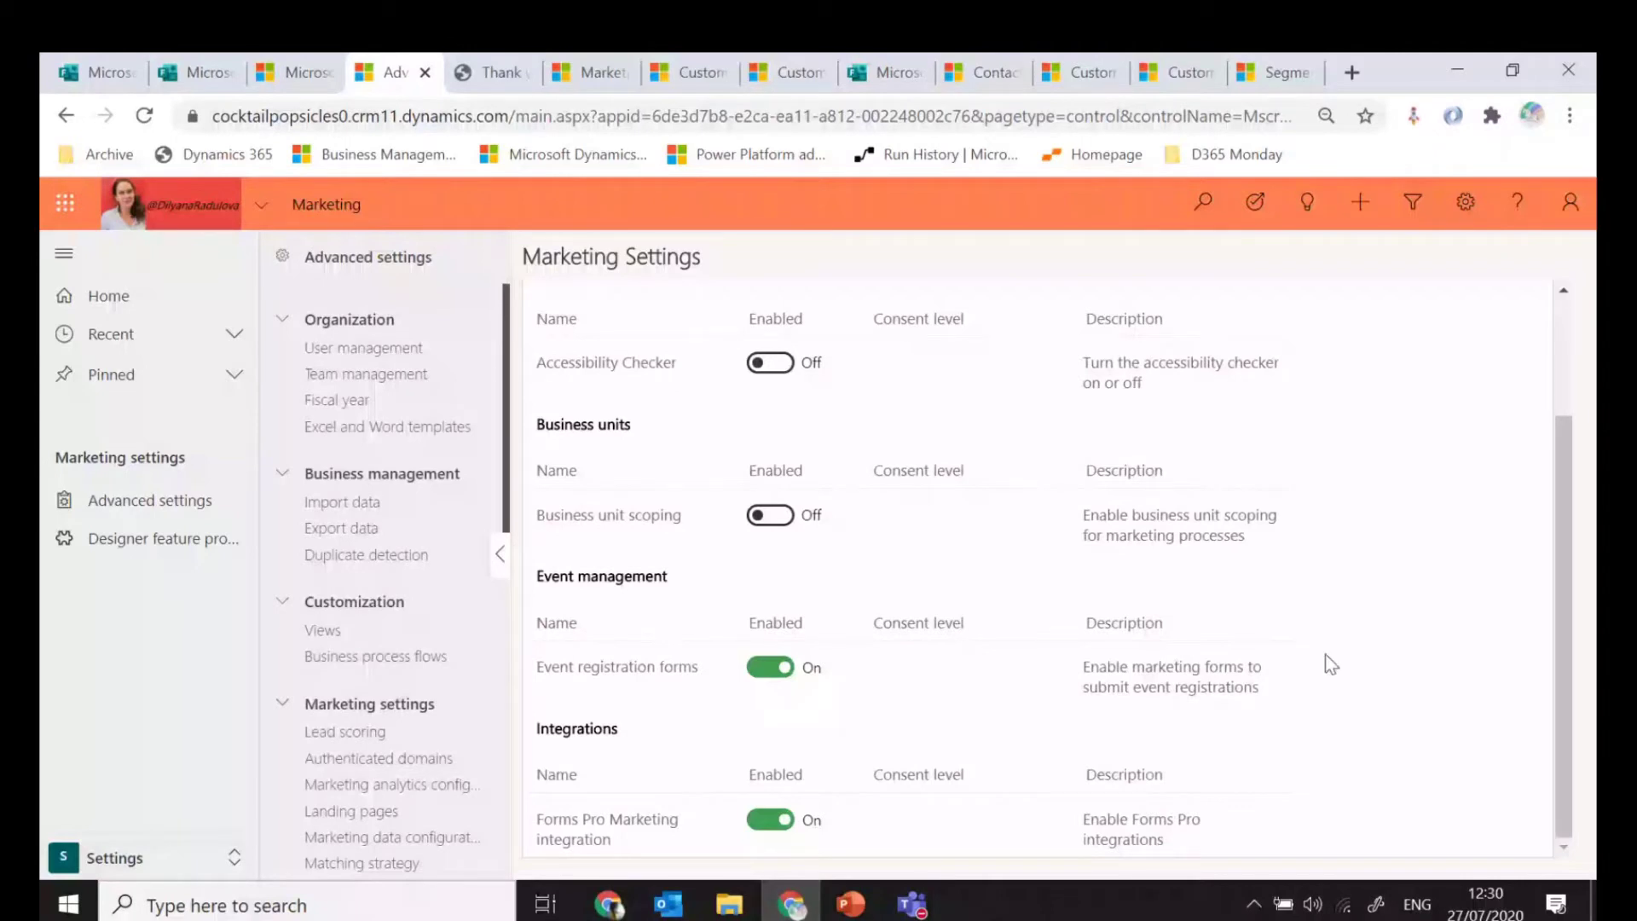
{"action": "scroll", "coordinate": [1481, 329], "scroll_direction": "up", "scroll_amount": 2}
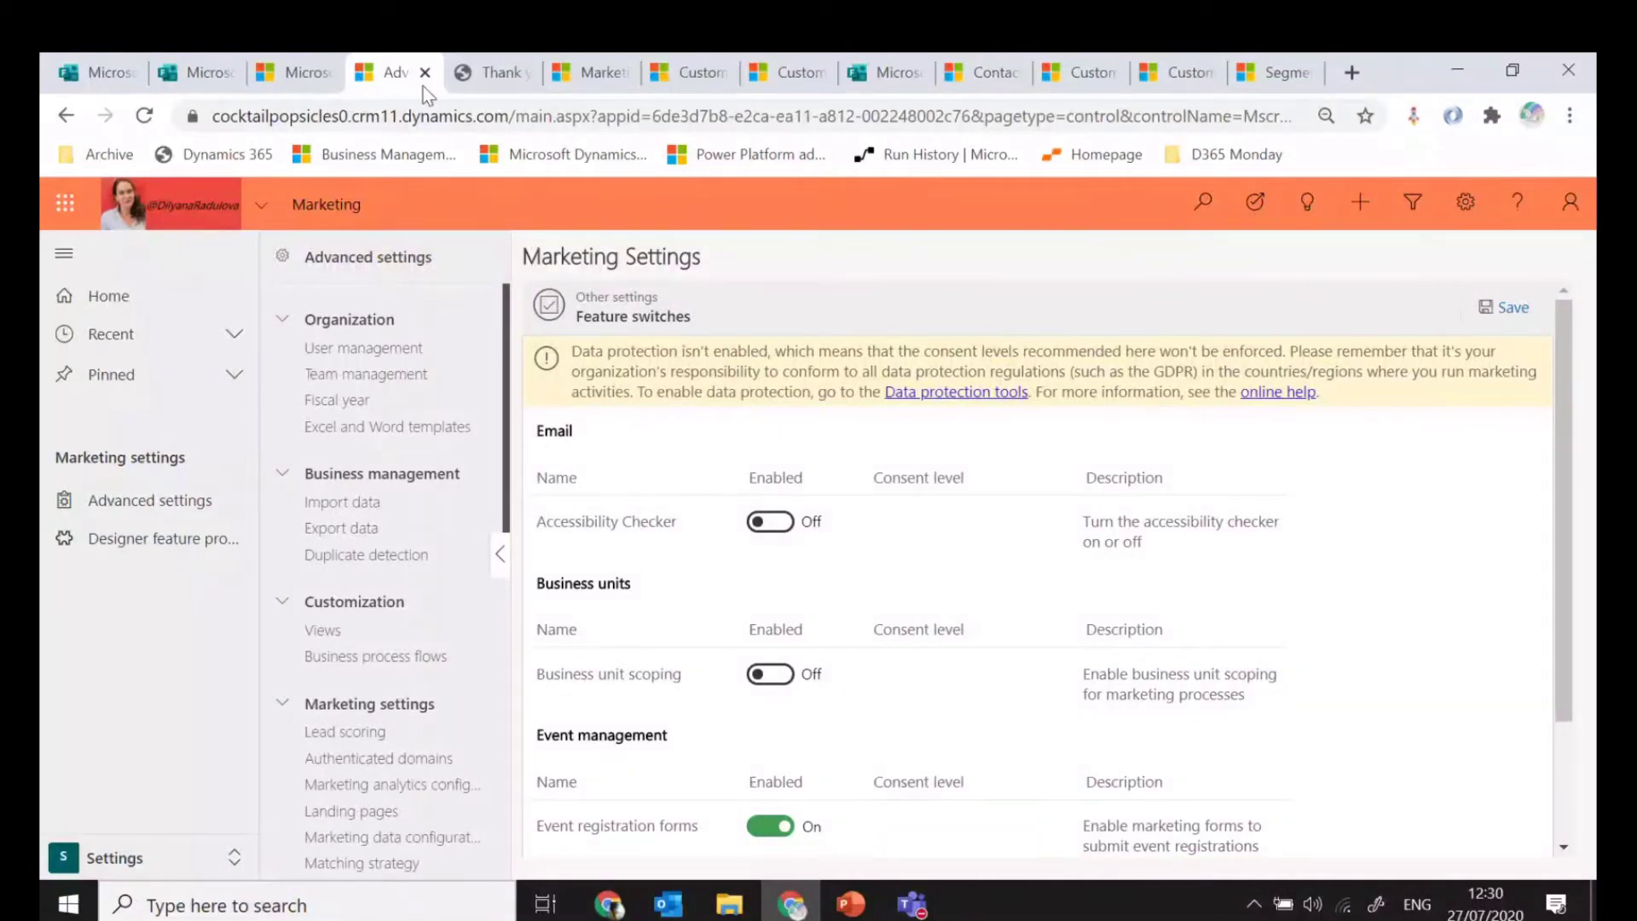
View the "Your opinion matters" email as a recipient and open the linked survey from its "Click here" button
{"action": "left_click", "coordinate": [469, 77]}
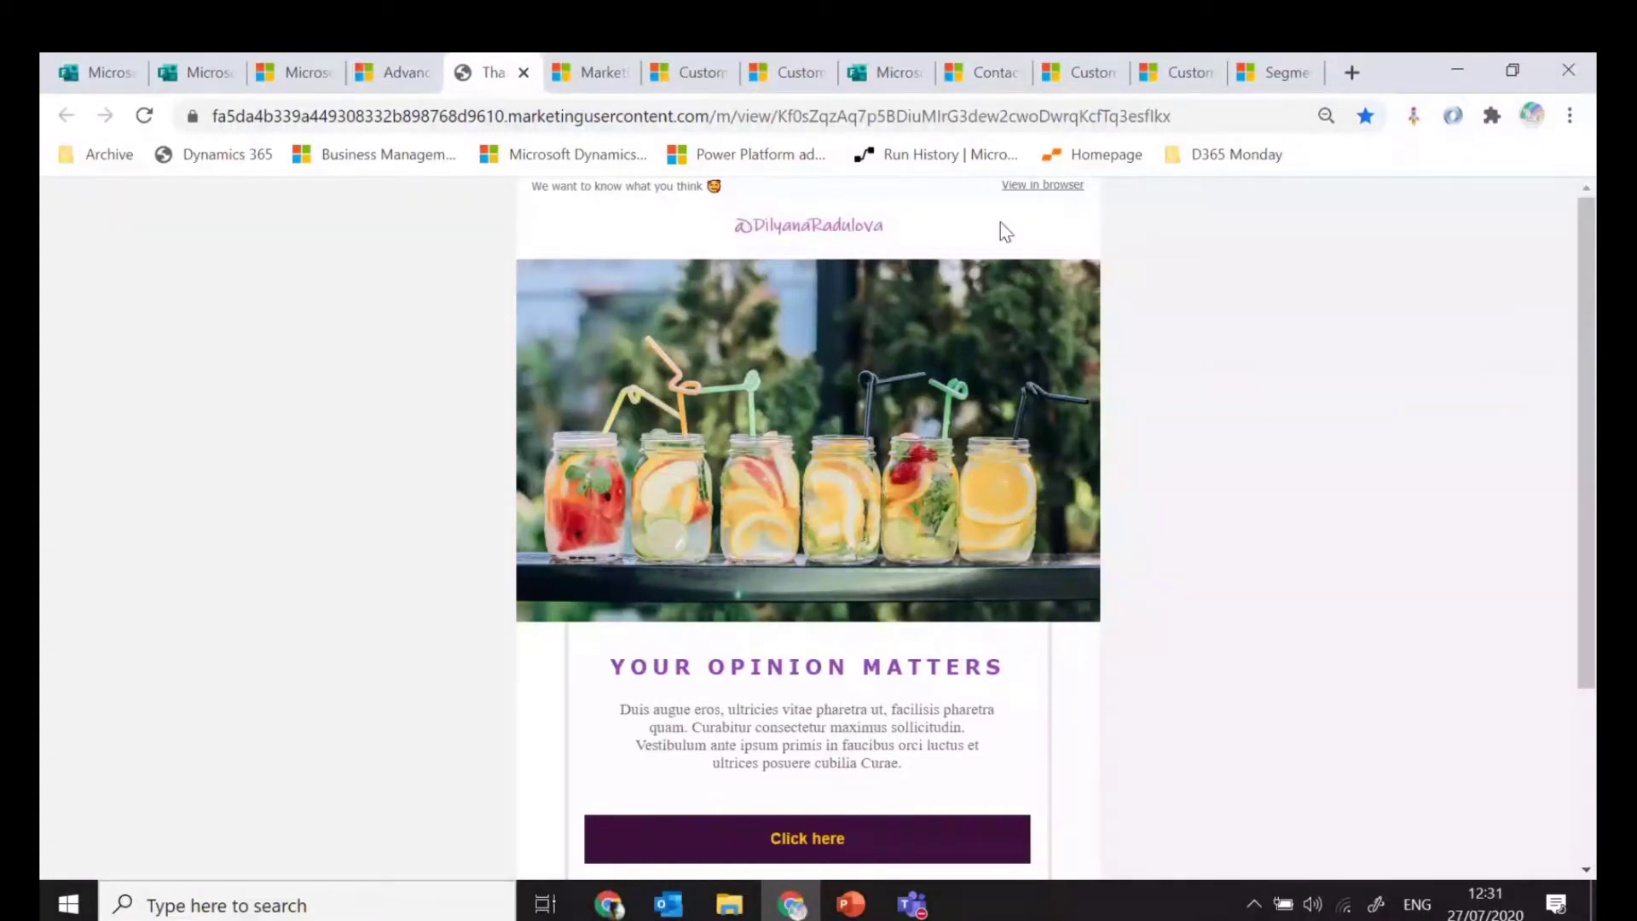
{"action": "left_click_drag", "start_coordinate": [1587, 276], "coordinate": [1594, 583]}
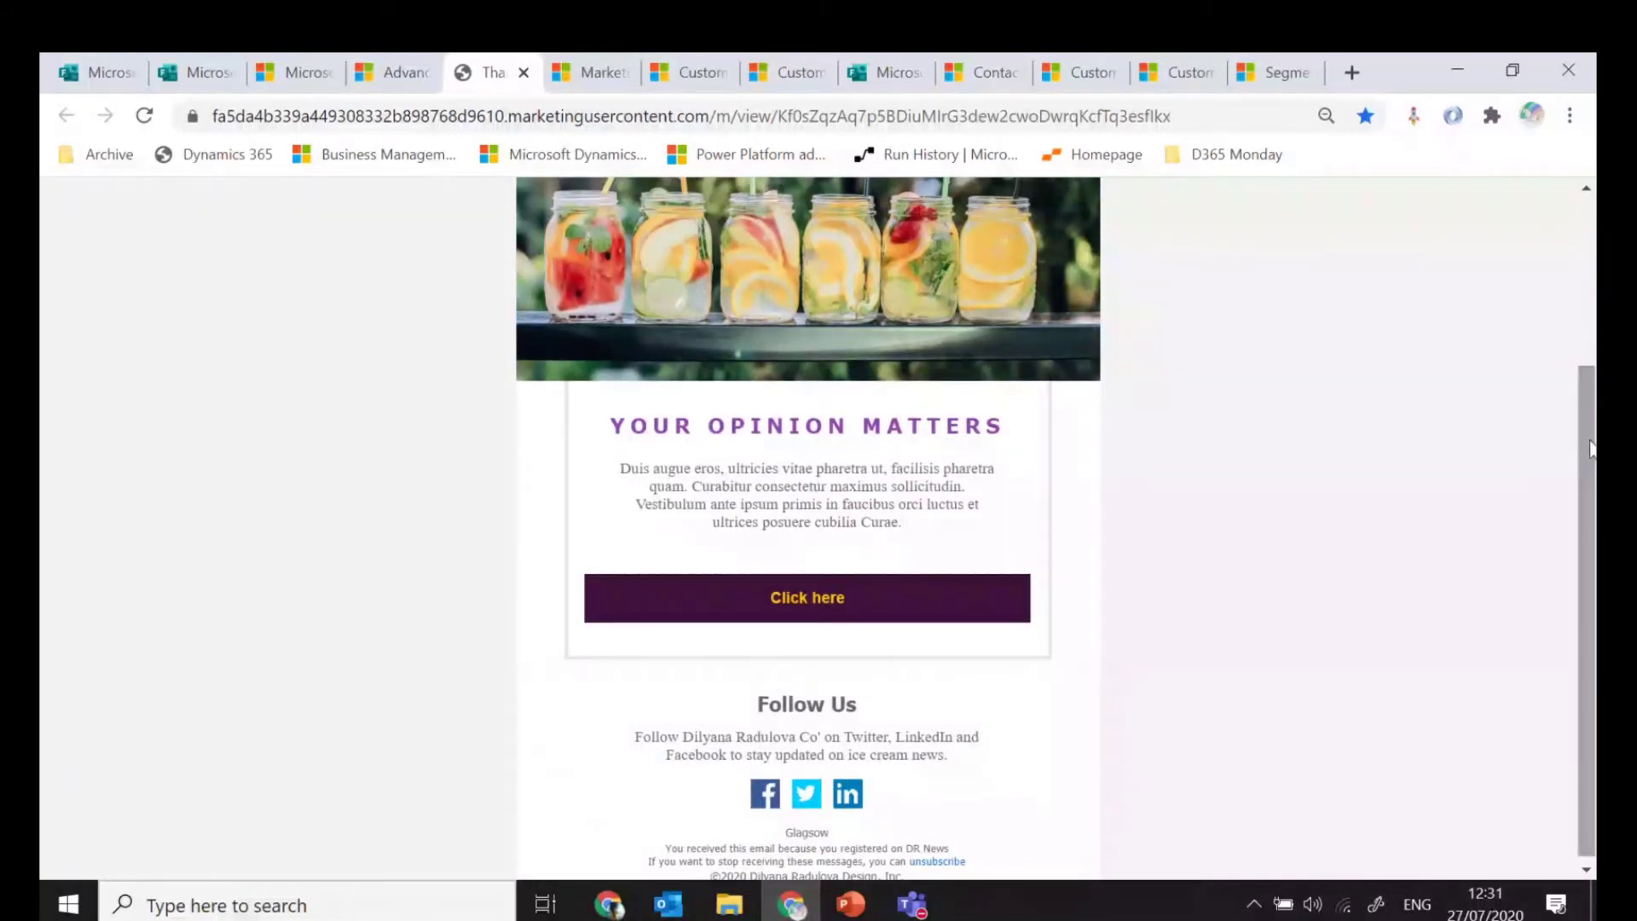
{"action": "scroll", "coordinate": [806, 689], "scroll_direction": "up", "scroll_amount": 1}
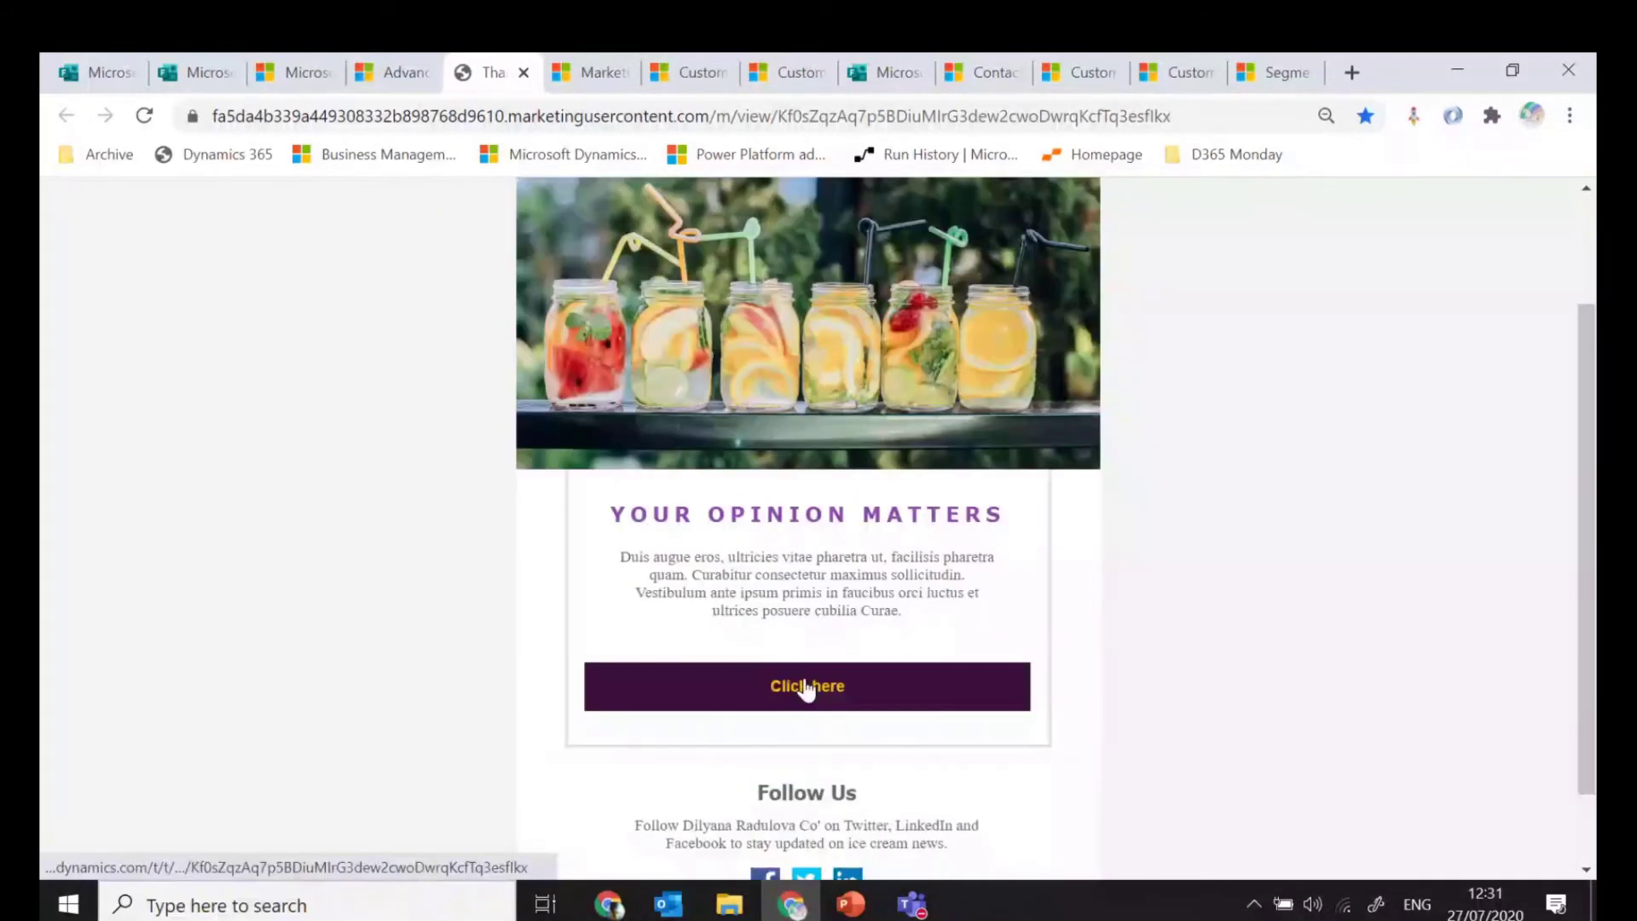
{"action": "left_click", "coordinate": [806, 687]}
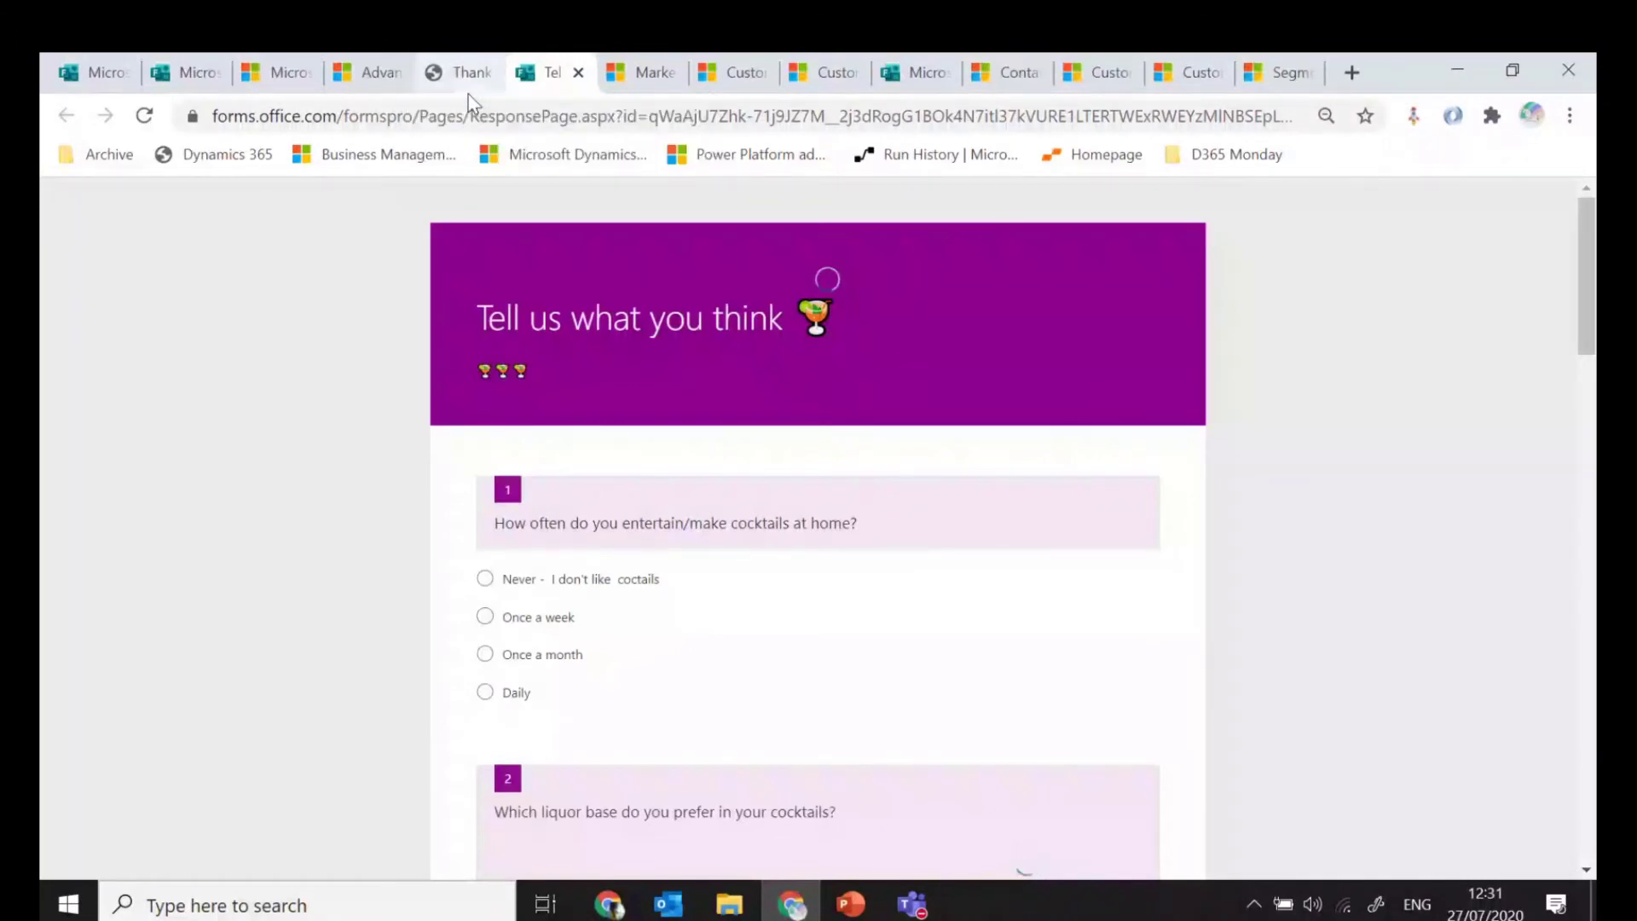
{"action": "left_click", "coordinate": [469, 86]}
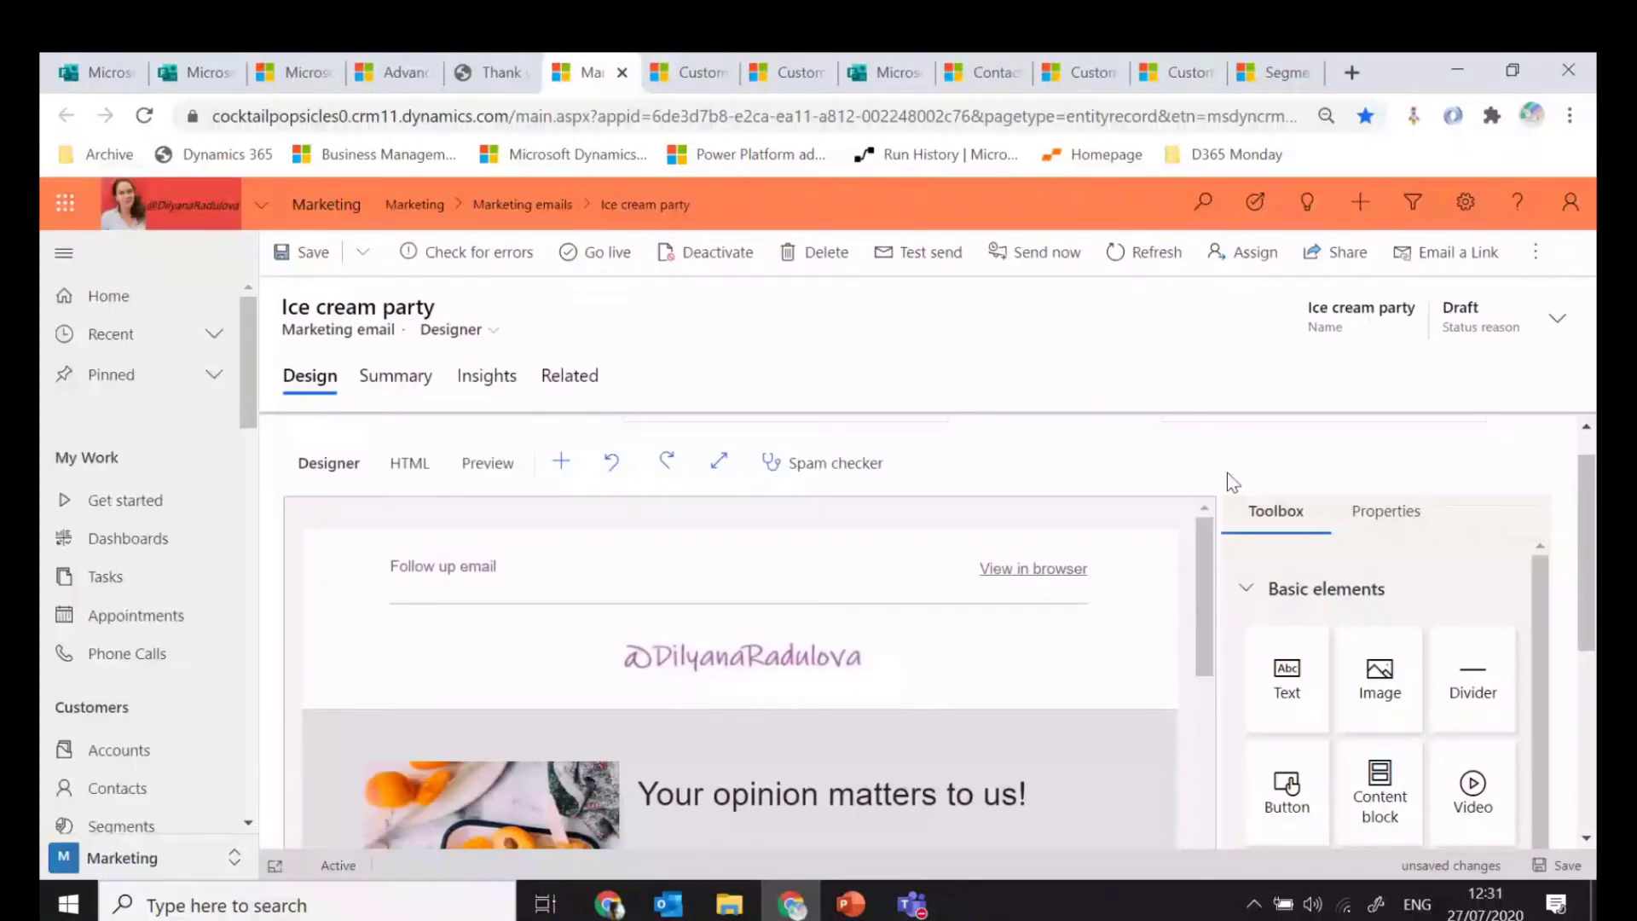
Review the Ice cream party marketing email's design, from its header through the recommendation rating to the talks section
{"action": "left_click", "coordinate": [1204, 545]}
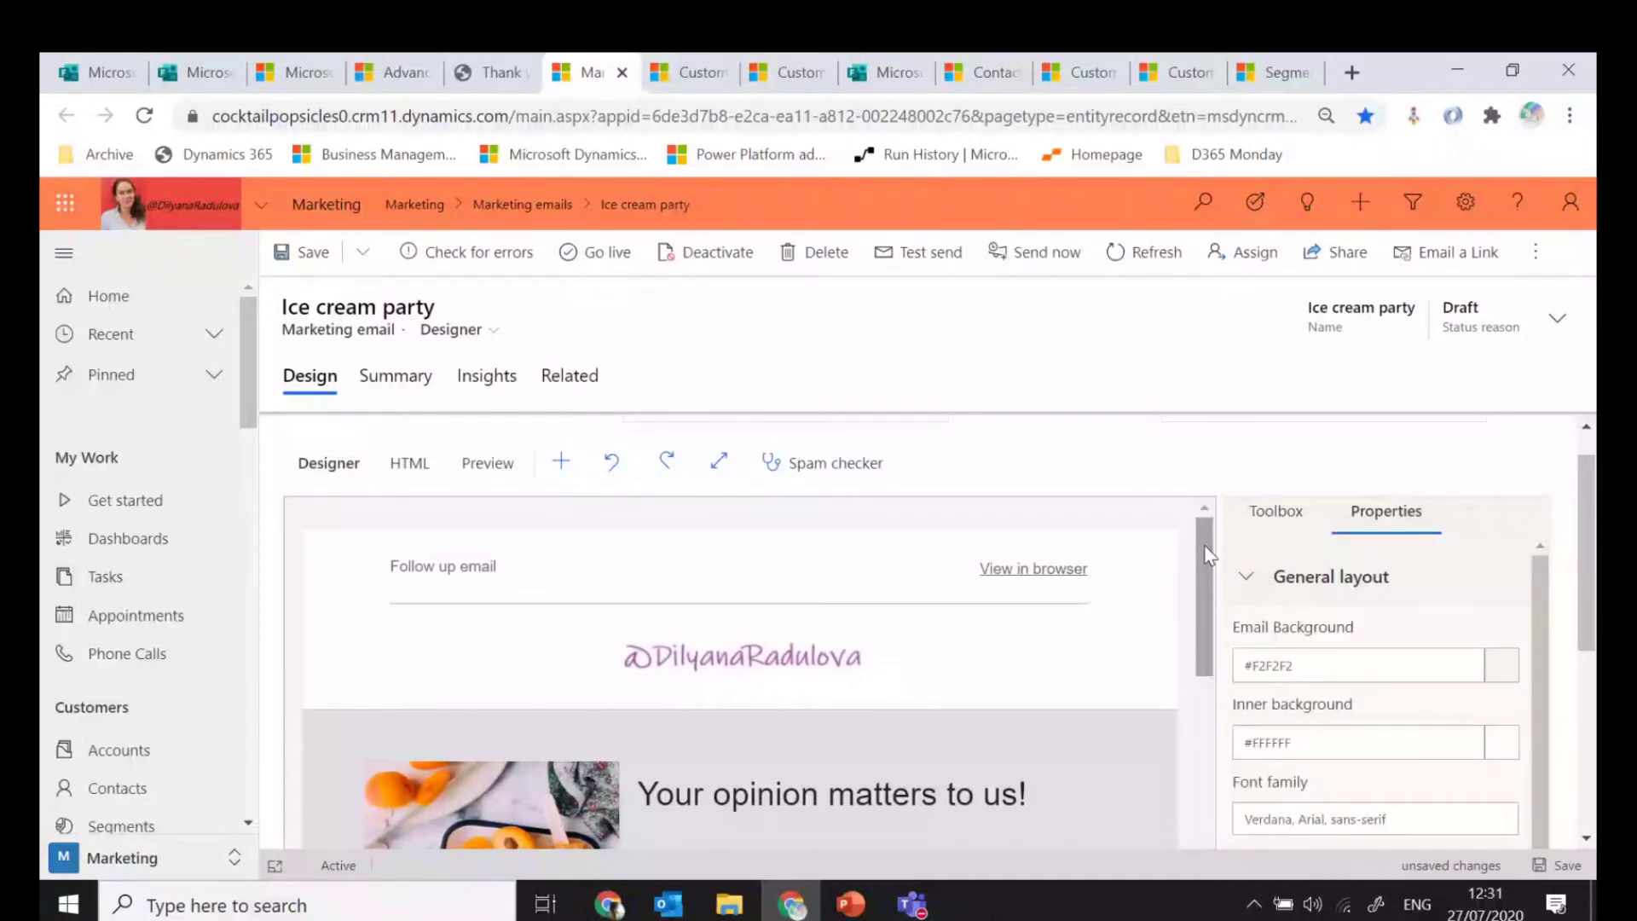
{"action": "left_click_drag", "start_coordinate": [1205, 547], "coordinate": [1212, 592]}
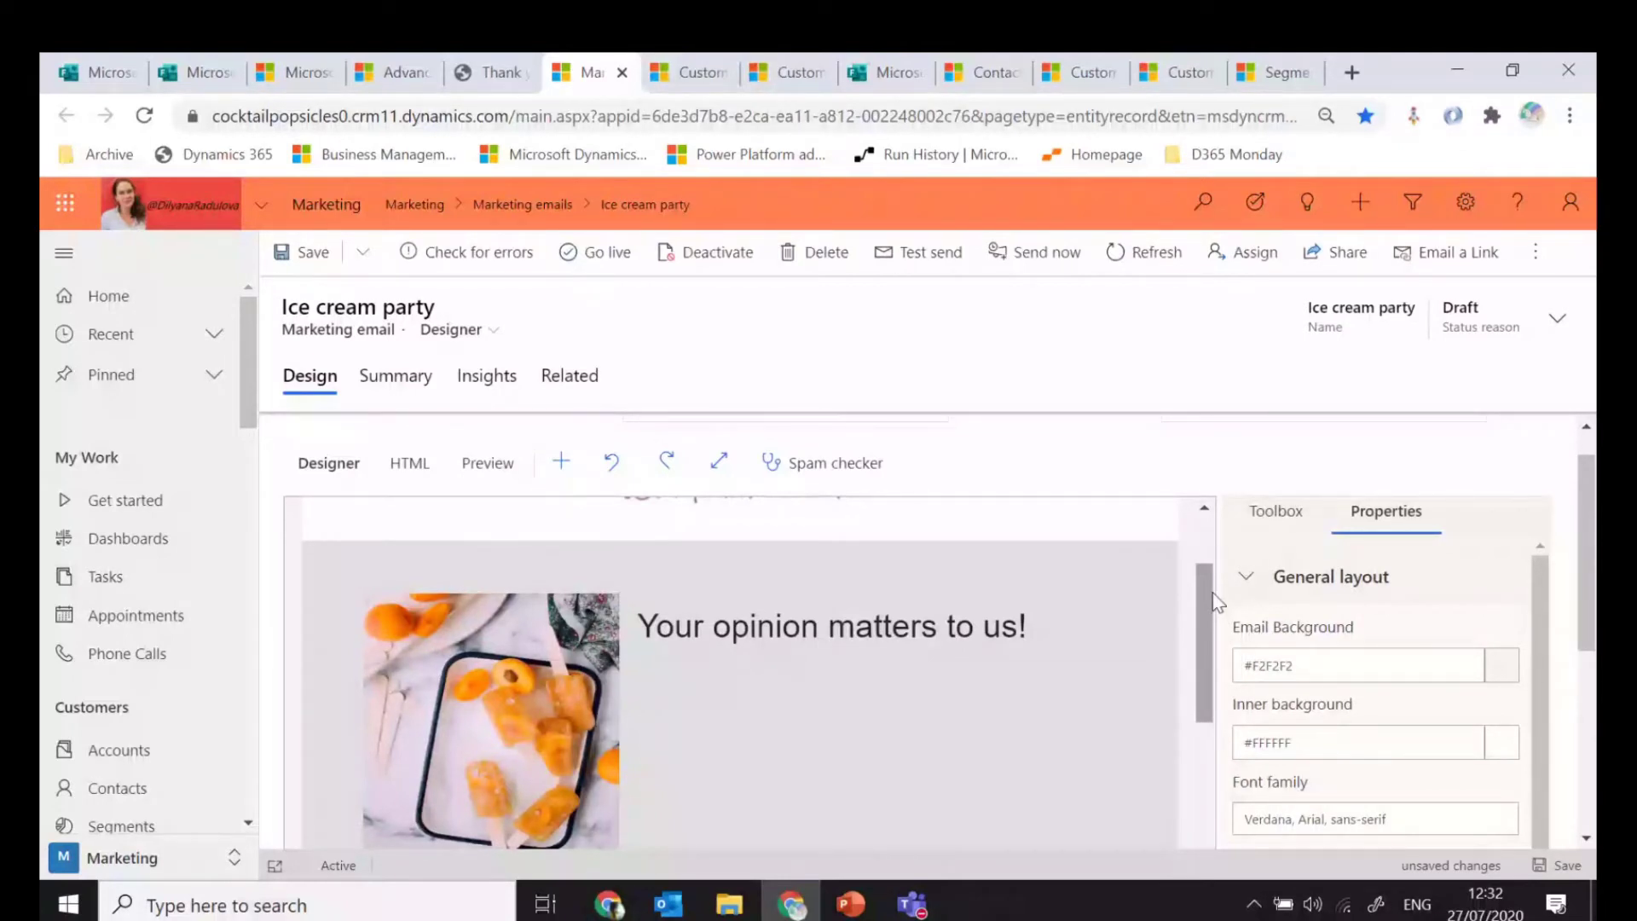
{"action": "left_click_drag", "start_coordinate": [1217, 601], "coordinate": [1211, 562]}
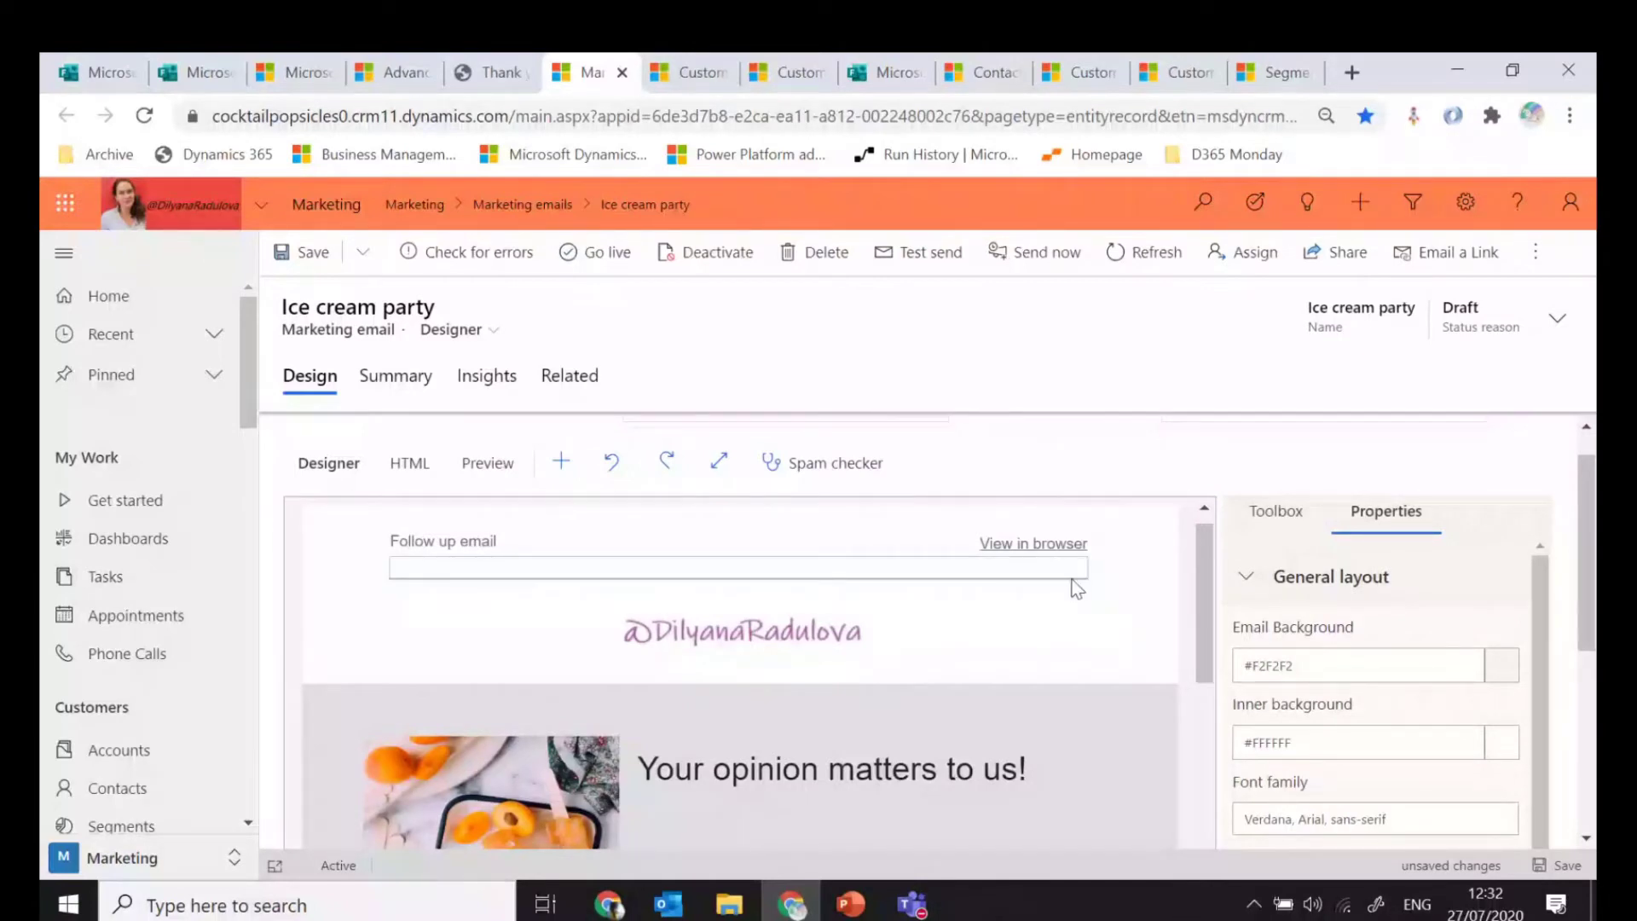
{"action": "scroll", "coordinate": [1177, 665], "scroll_direction": "down", "scroll_amount": 3}
{"action": "left_click", "coordinate": [1277, 511]}
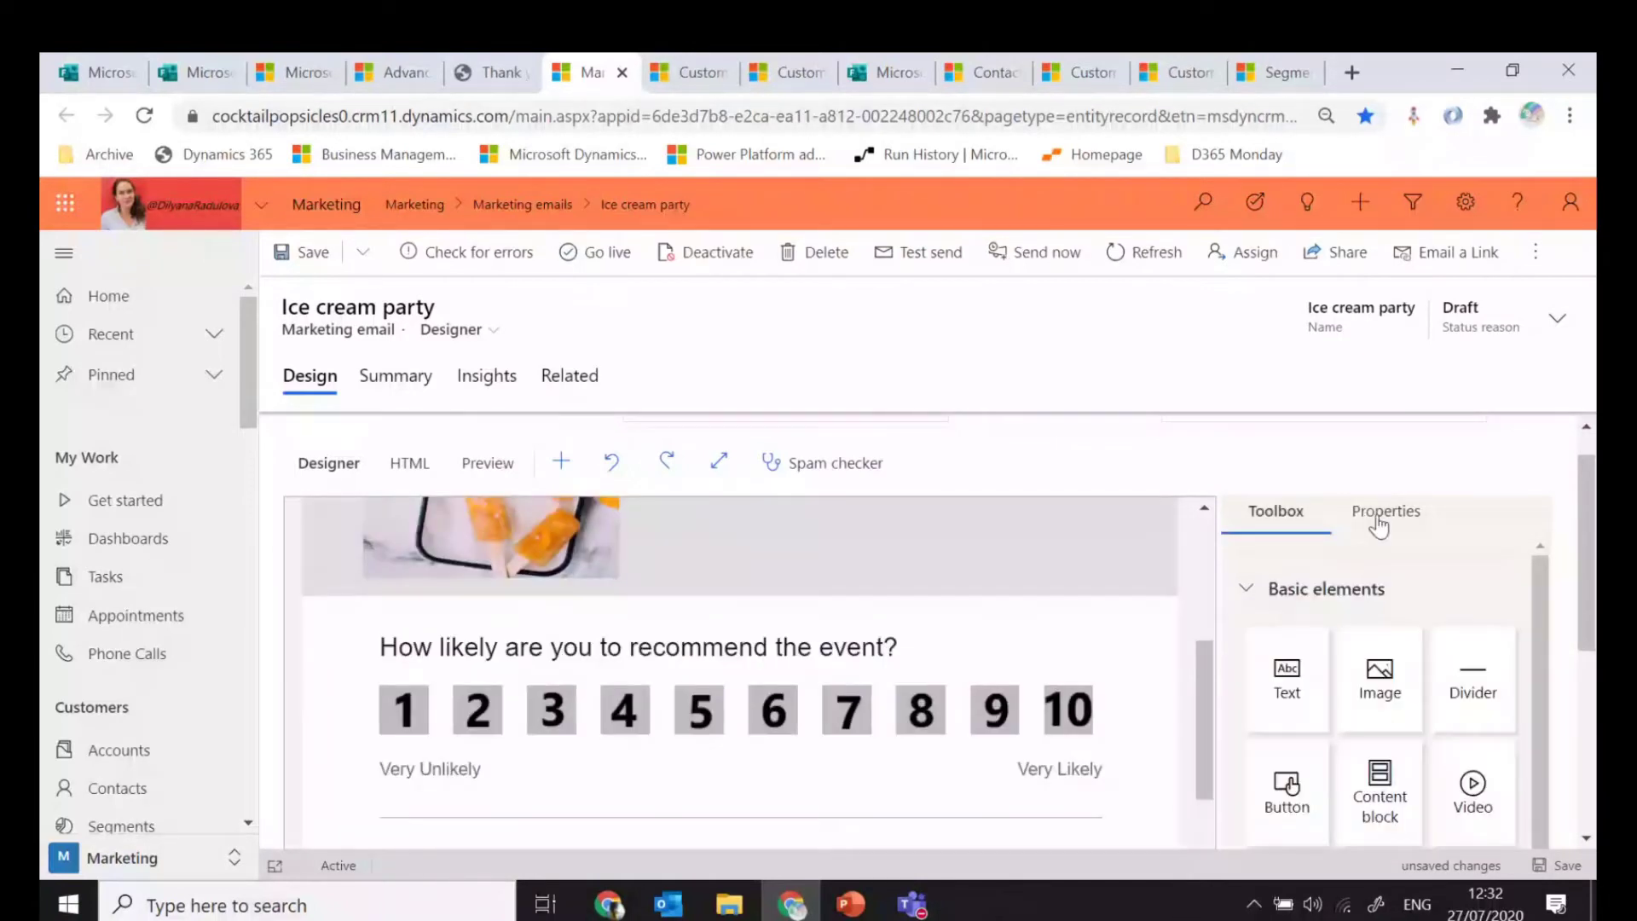
{"action": "scroll", "coordinate": [1214, 676], "scroll_direction": "down", "scroll_amount": 1}
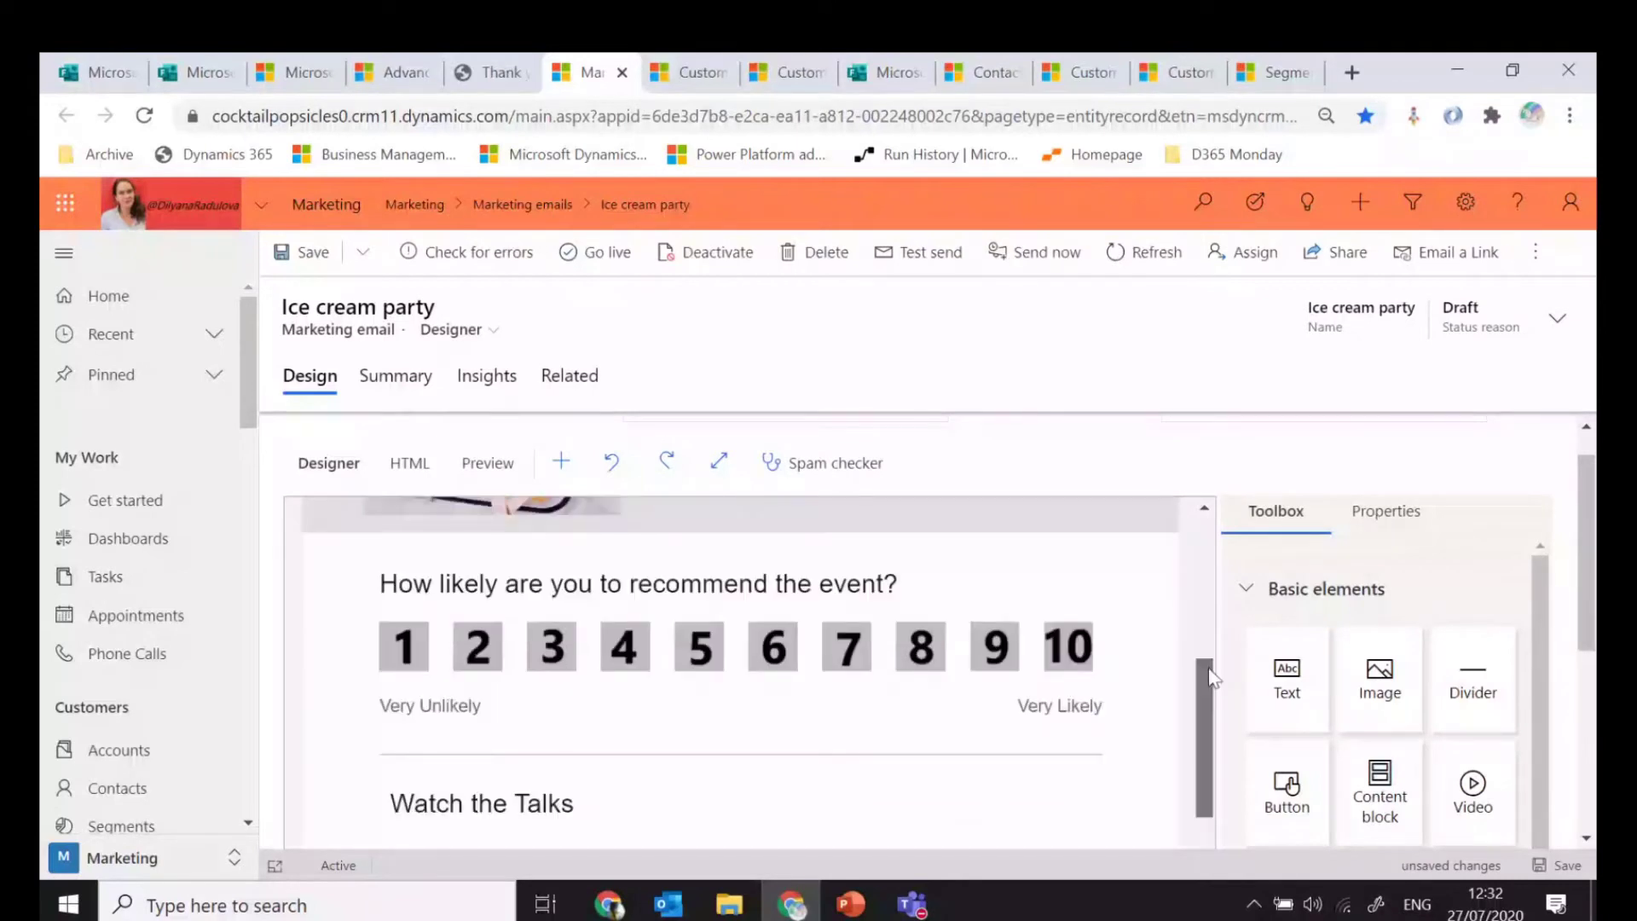
{"action": "left_click_drag", "start_coordinate": [1212, 678], "coordinate": [1218, 844]}
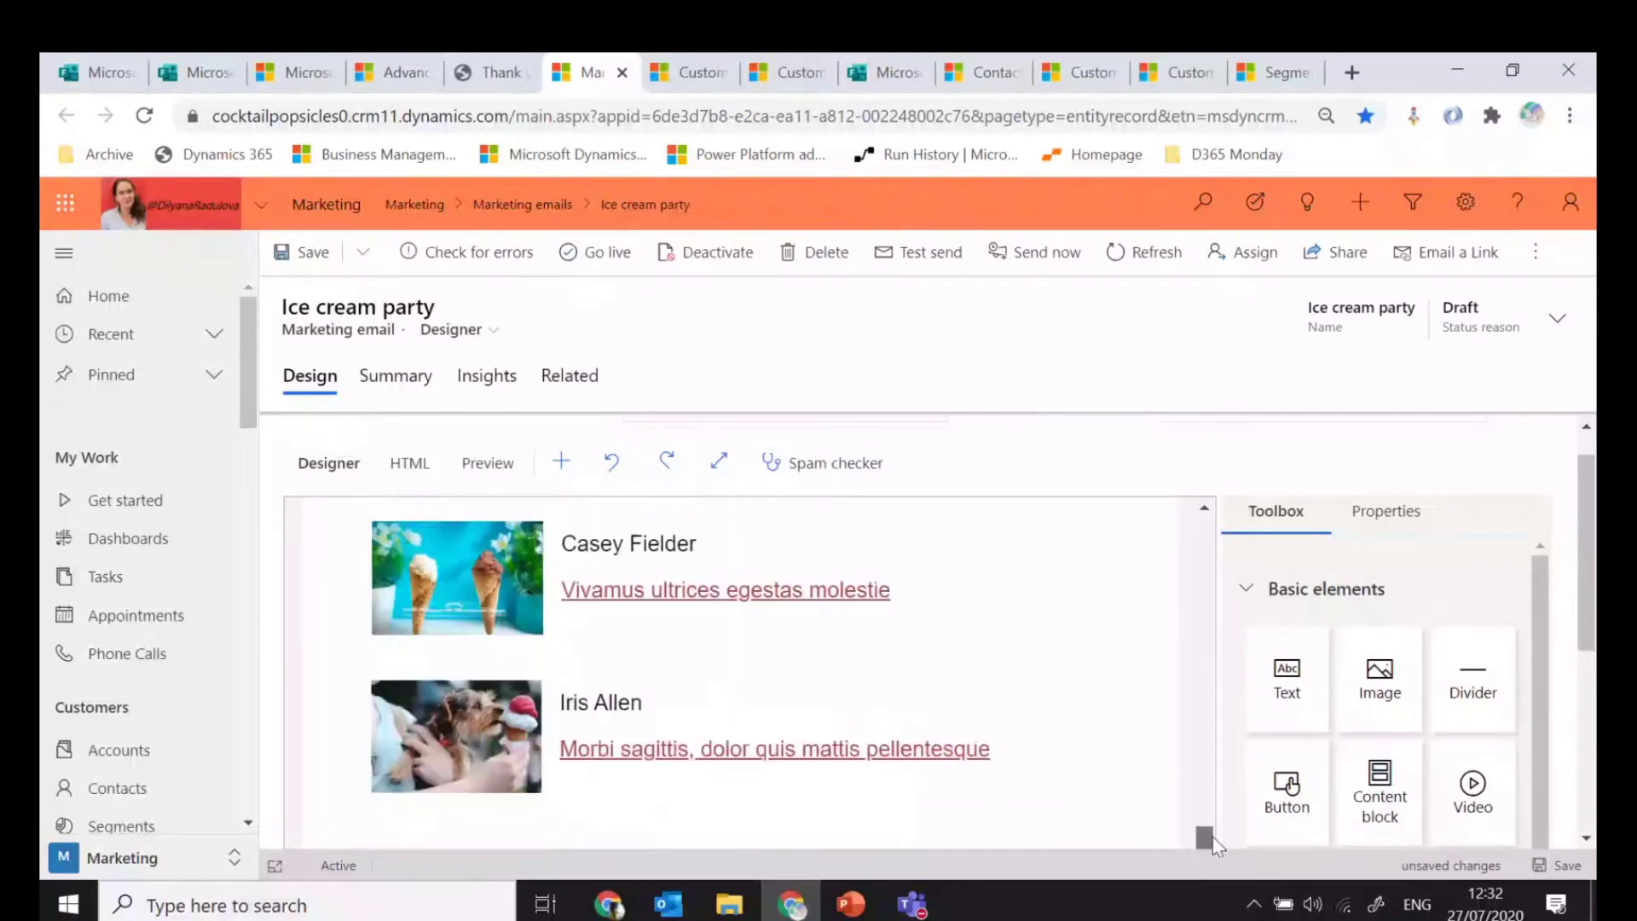
Find the advanced Forms Pro survey element and inspect the survey properties of the "Click here" button under "Watch all the Talks"
{"action": "scroll", "coordinate": [1123, 679], "scroll_direction": "down", "scroll_amount": 2}
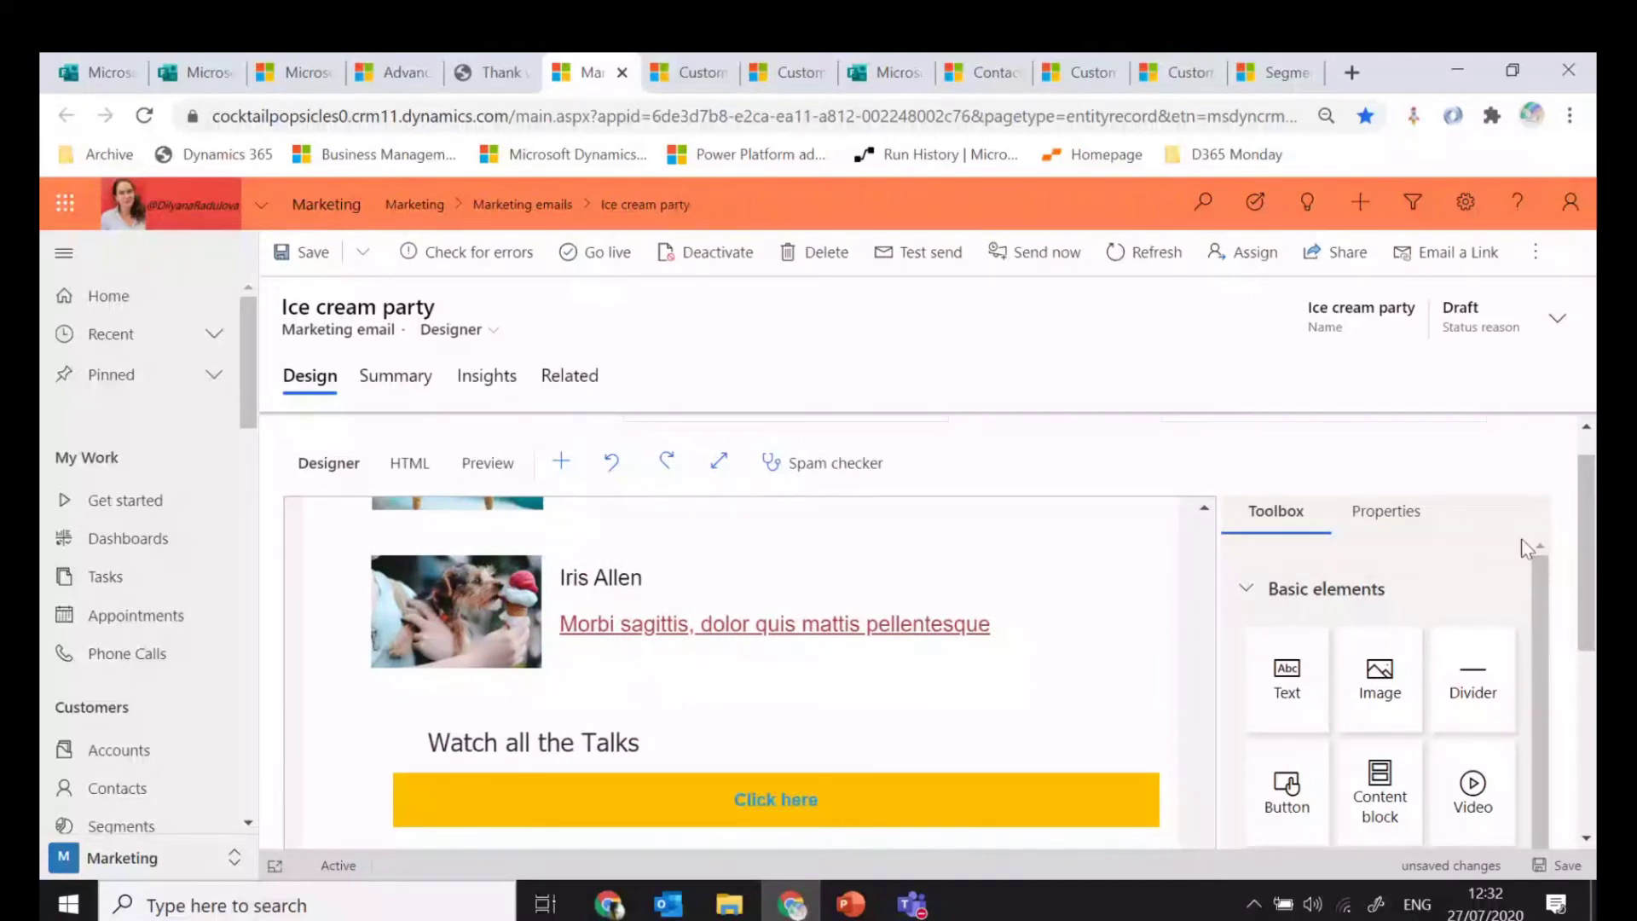
{"action": "scroll", "coordinate": [1526, 548], "scroll_direction": "down", "scroll_amount": 3}
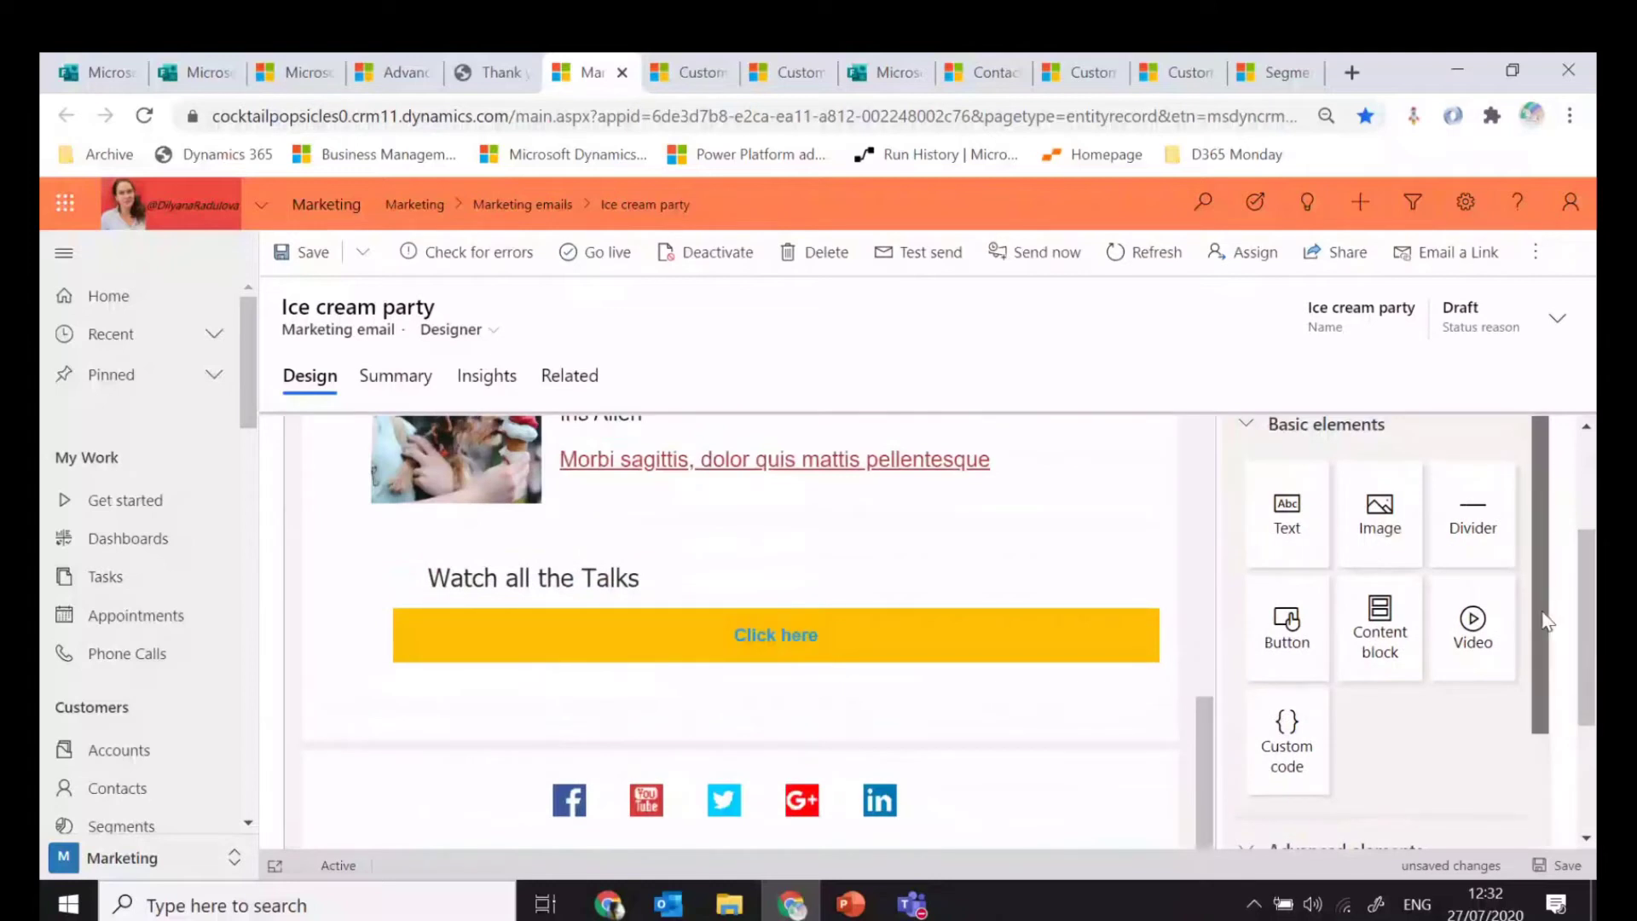
{"action": "scroll", "coordinate": [1545, 621], "scroll_direction": "down", "scroll_amount": 3}
{"action": "scroll", "coordinate": [1557, 712], "scroll_direction": "down", "scroll_amount": 2}
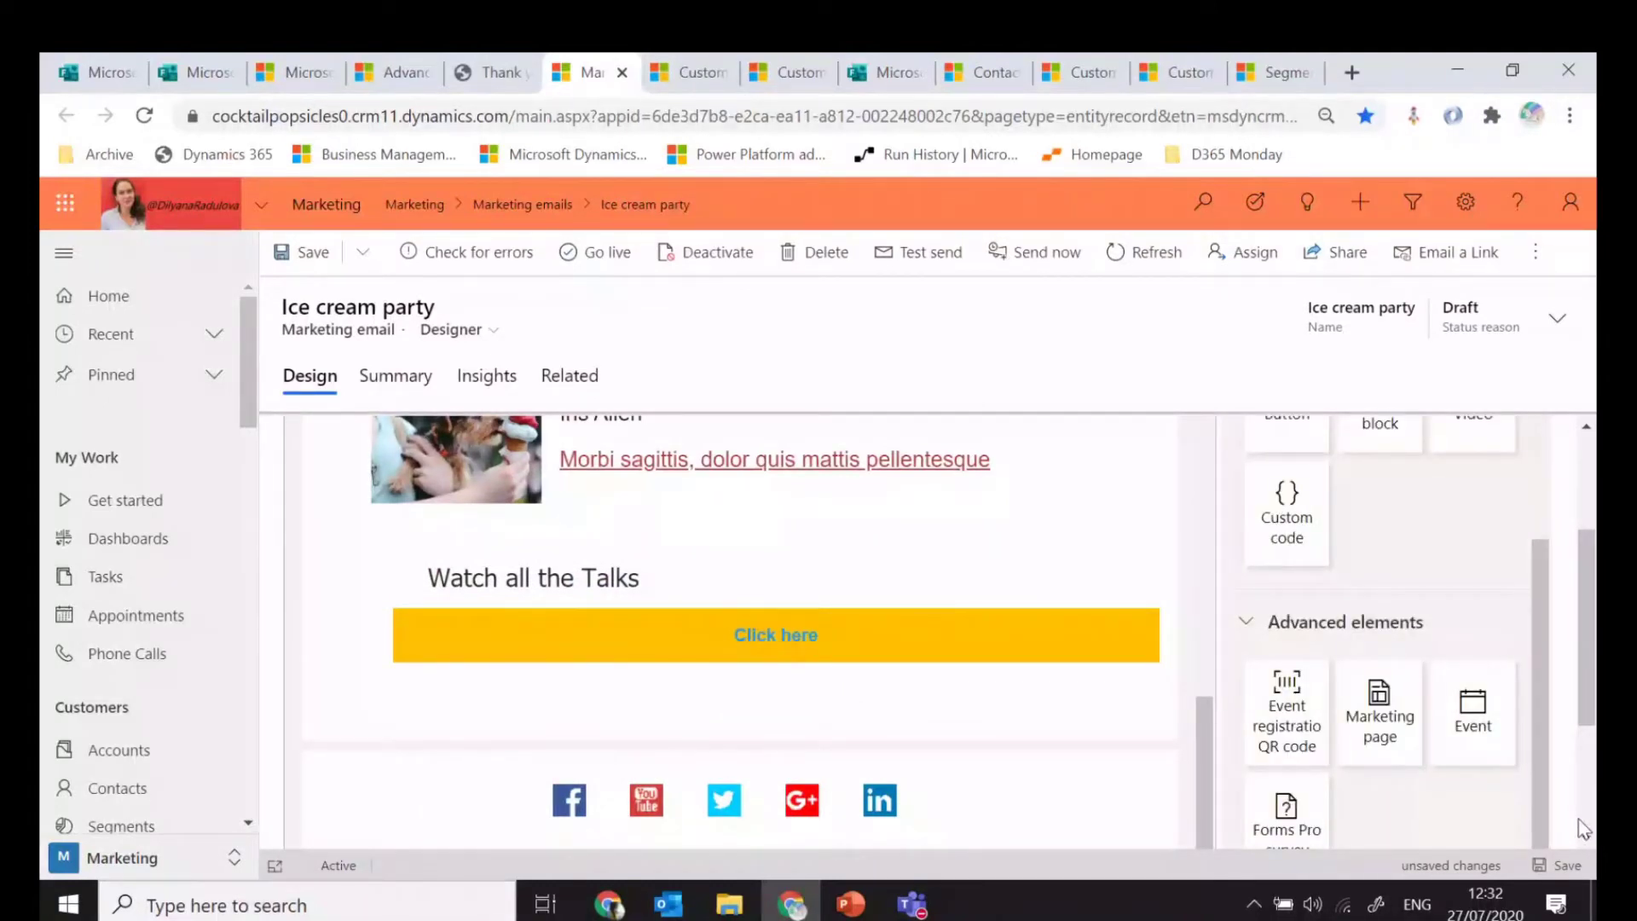
{"action": "scroll", "coordinate": [1578, 820], "scroll_direction": "down", "scroll_amount": 1}
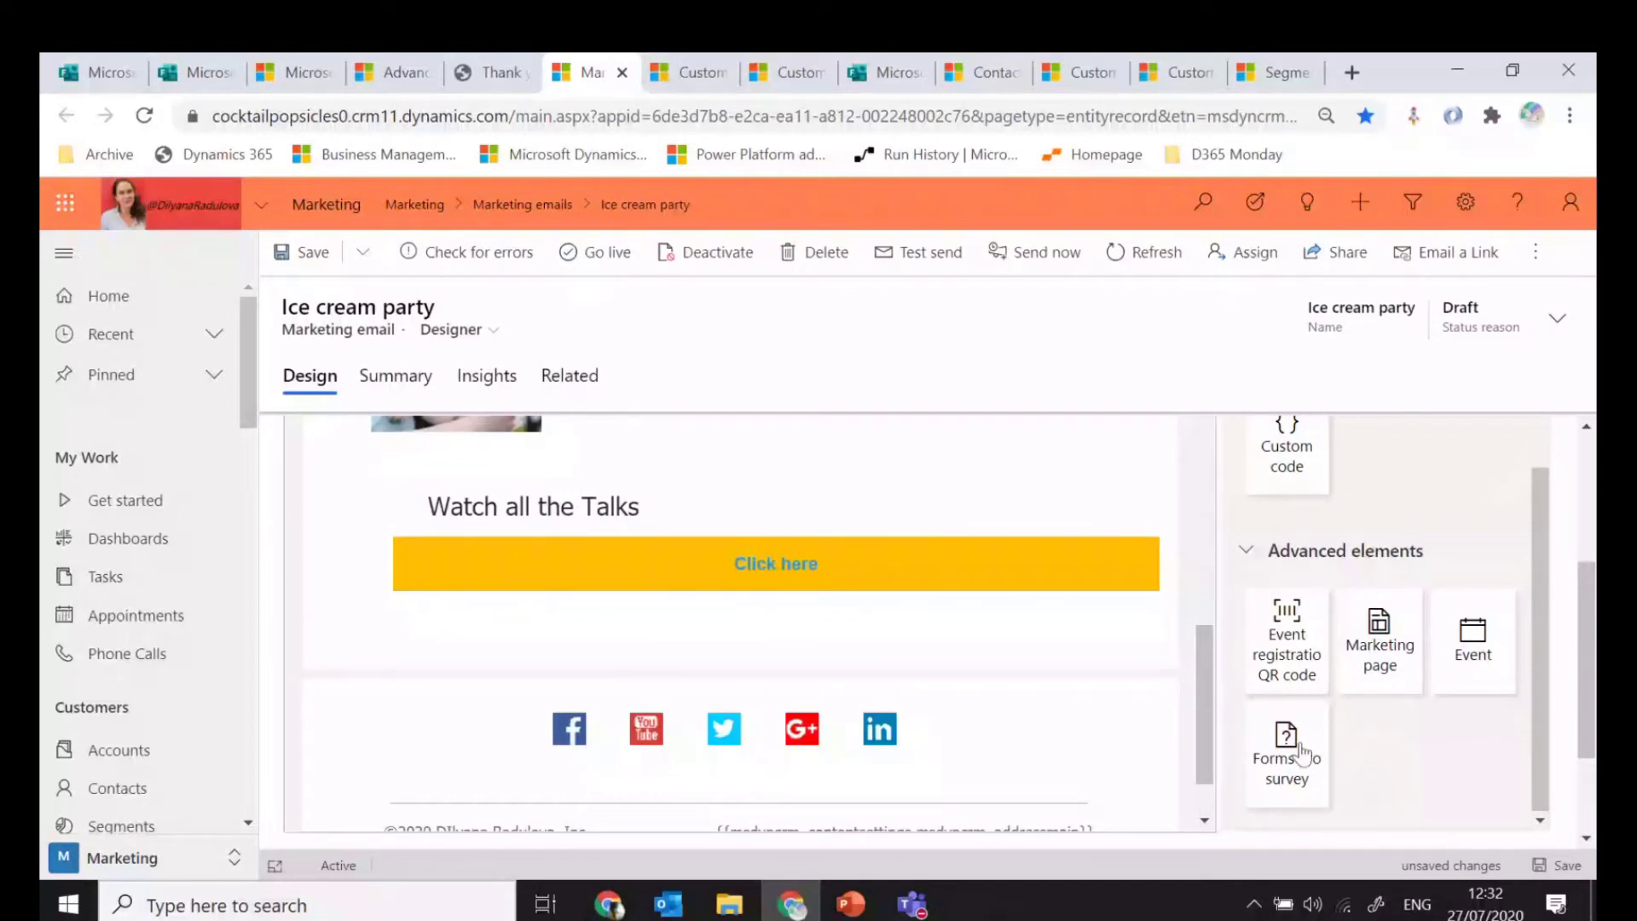
{"action": "left_click_drag", "start_coordinate": [1302, 753], "coordinate": [918, 611]}
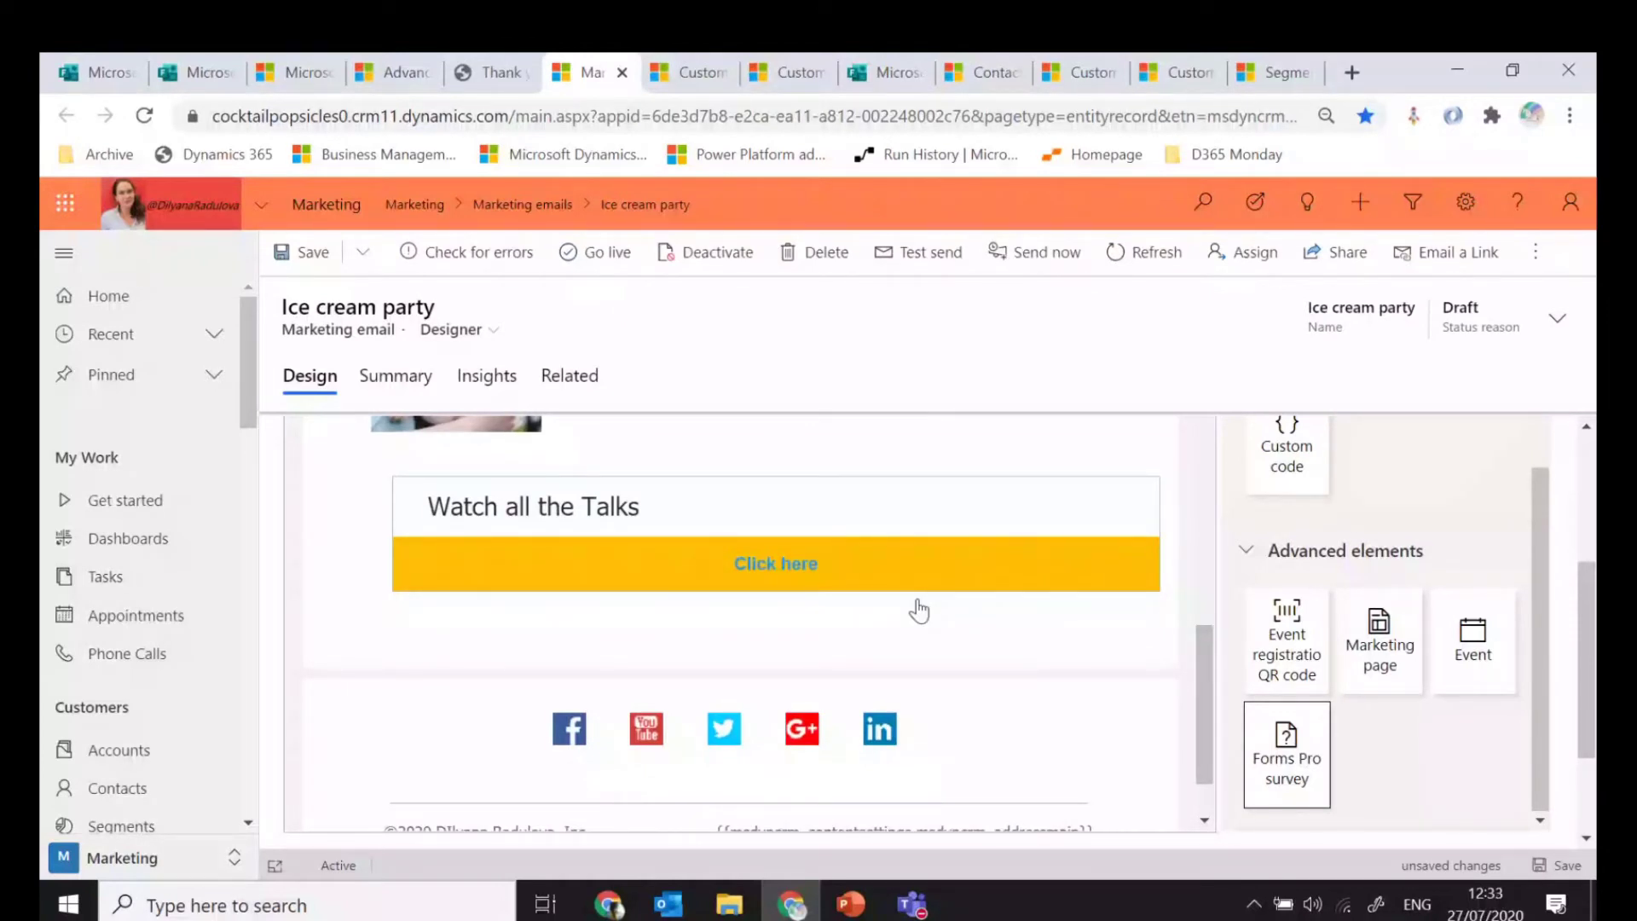
{"action": "scroll", "coordinate": [1573, 464], "scroll_direction": "up", "scroll_amount": 3}
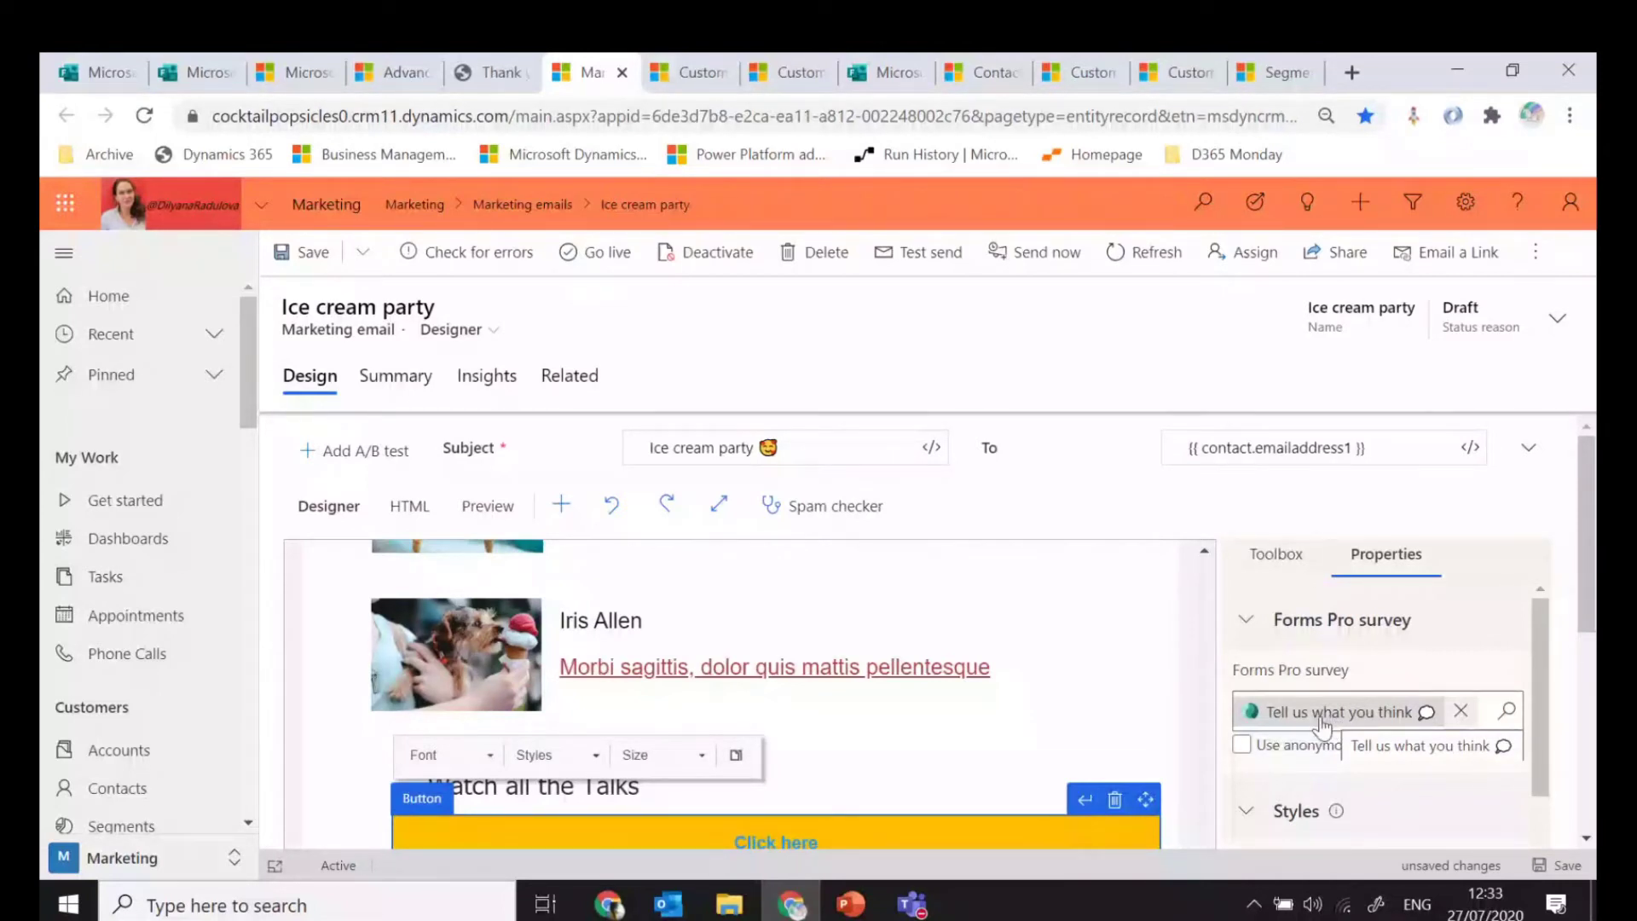
Check the Microsoft Teams meeting chat and return to the Ice cream party email in Chrome
{"action": "left_click", "coordinate": [912, 904]}
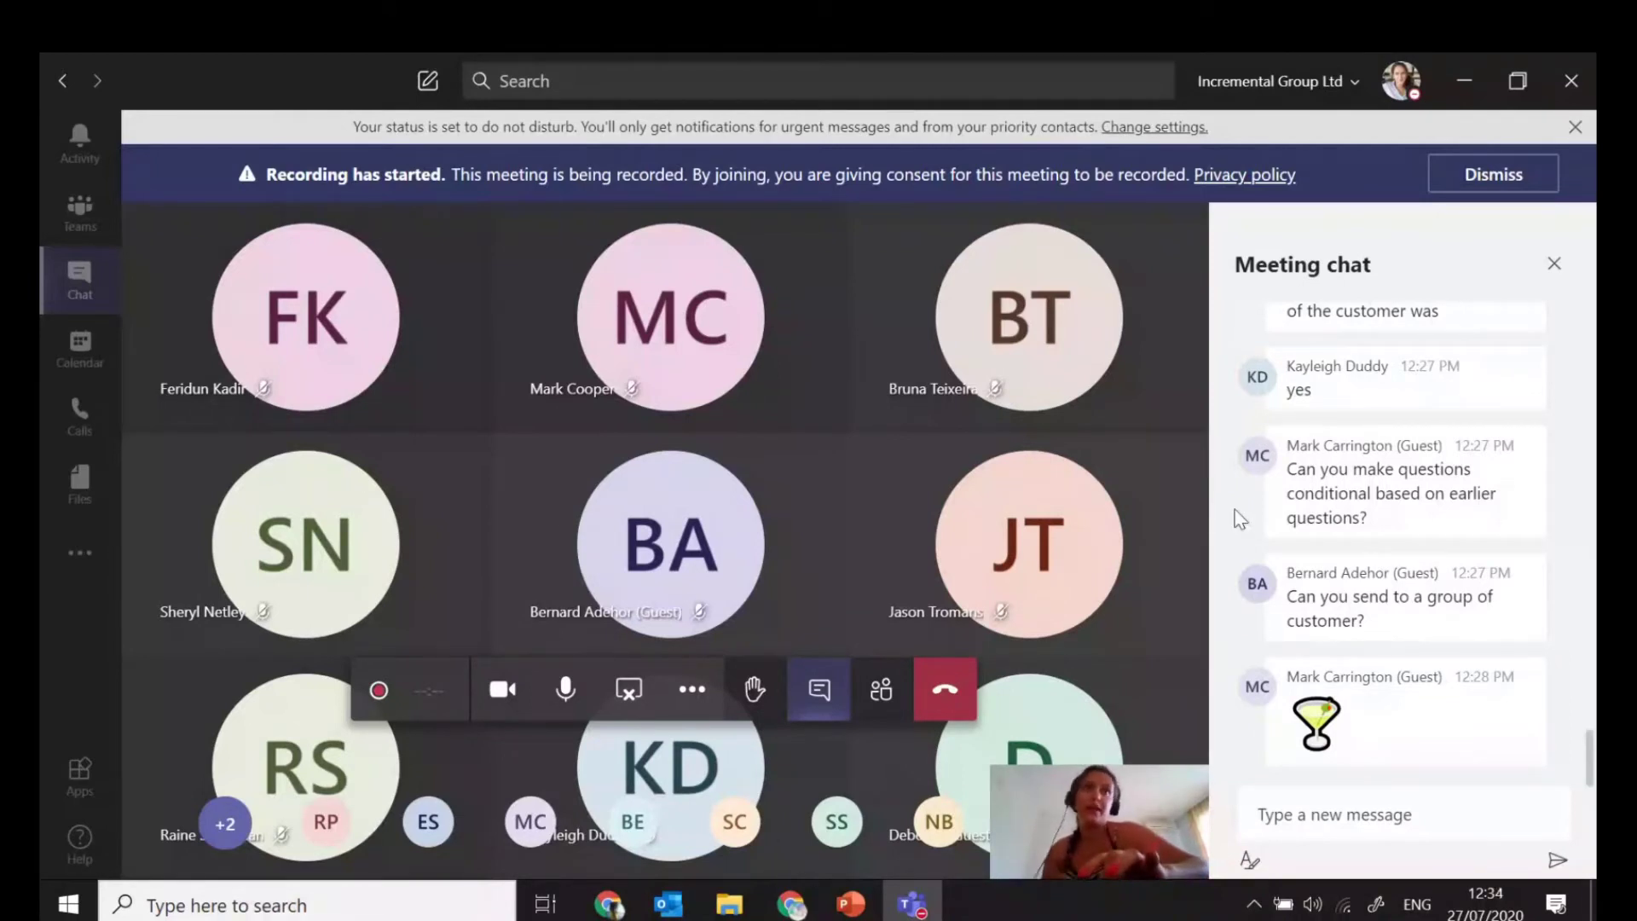
{"action": "left_click", "coordinate": [1459, 86]}
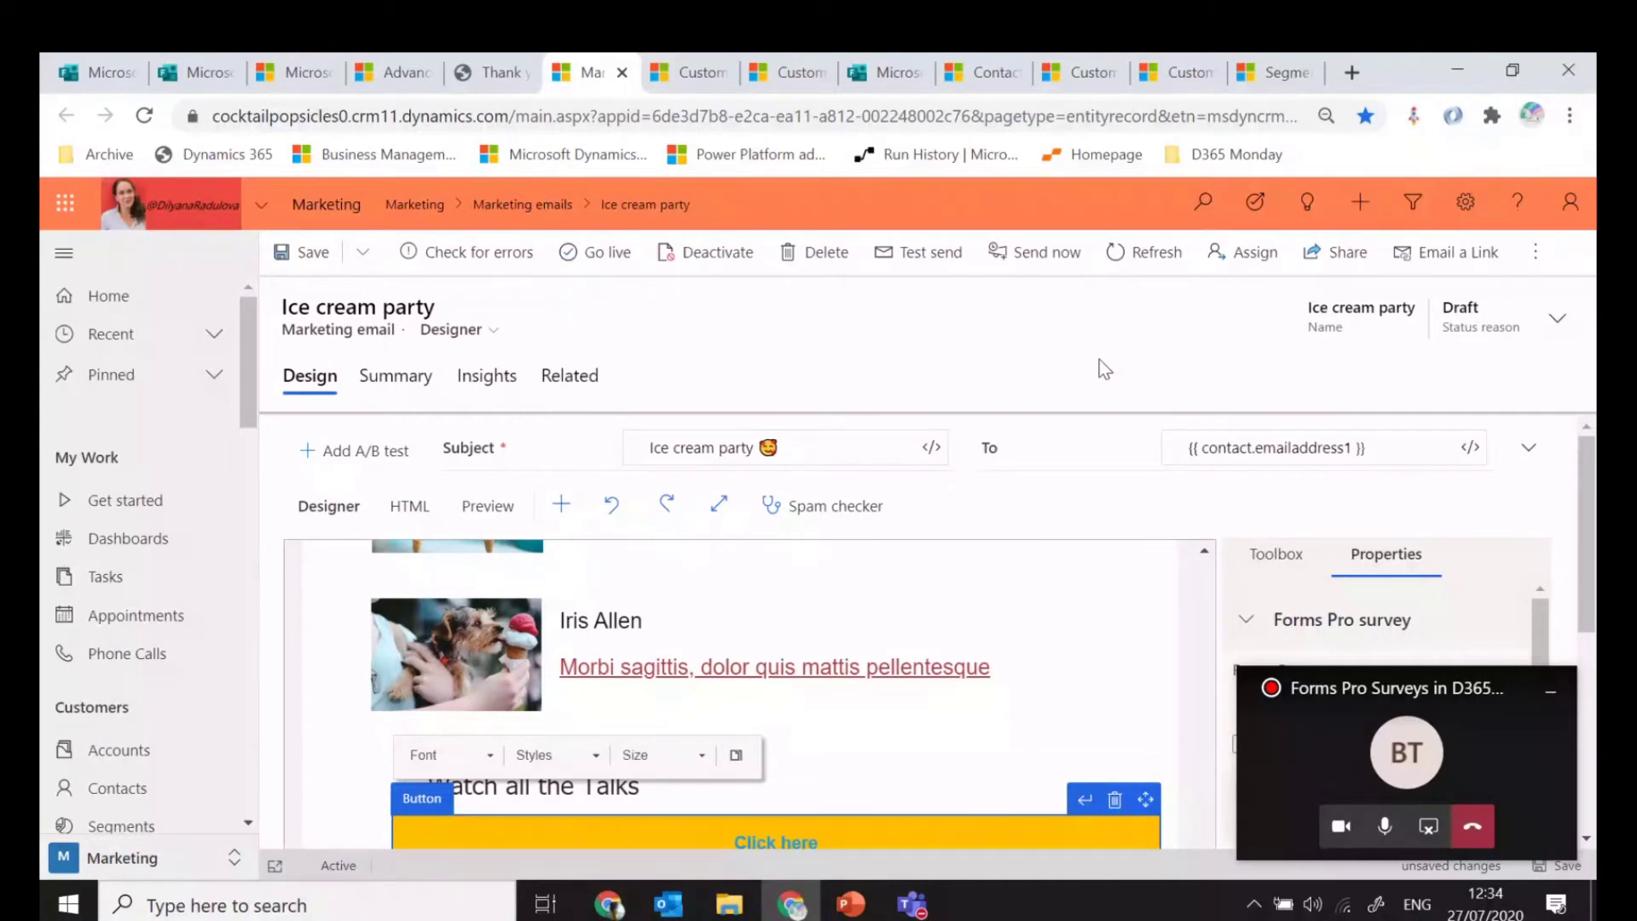
View the Cocktail party follow up campaign customer journey and minimize the floating meeting window
{"action": "left_click", "coordinate": [704, 73]}
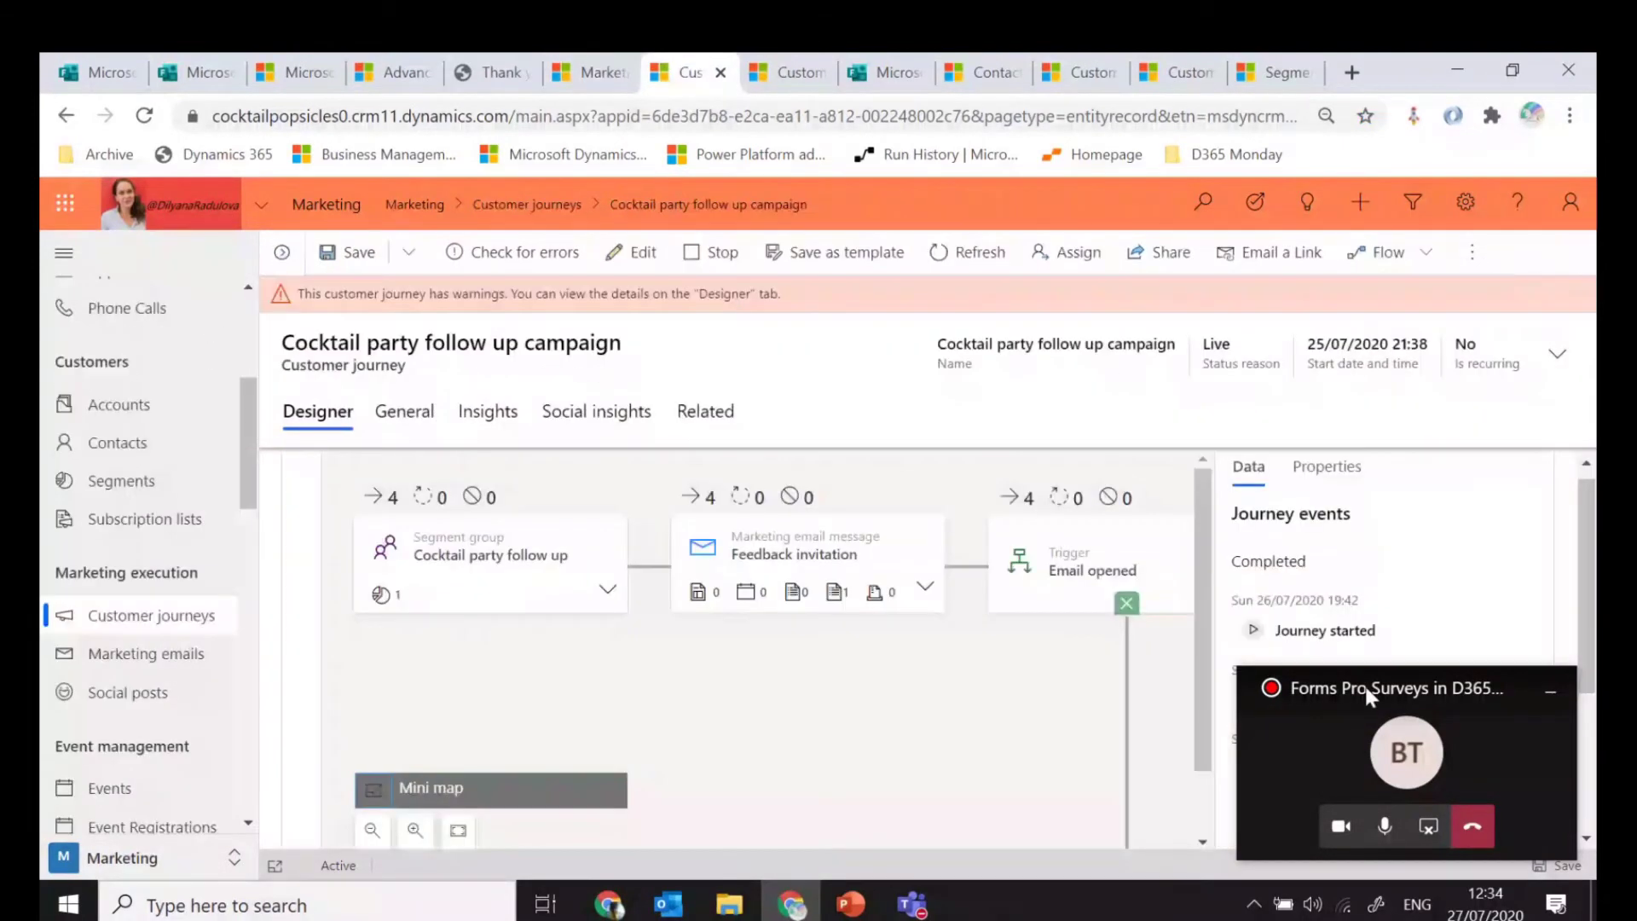
{"action": "left_click", "coordinate": [1552, 691]}
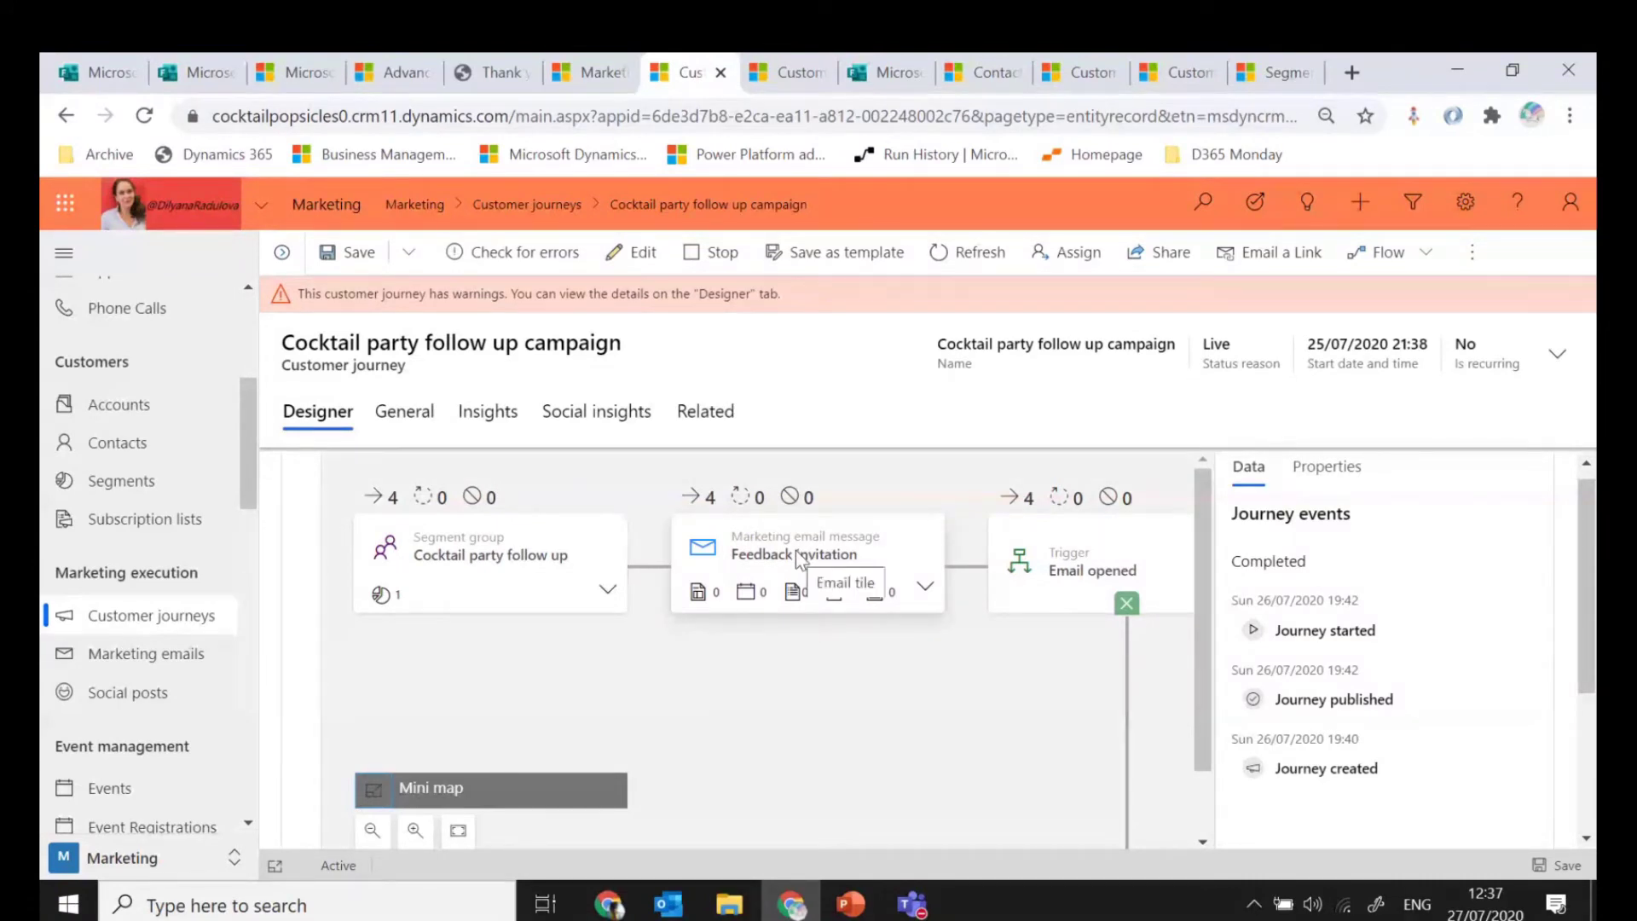
Add a Forms Pro survey tile to the "Introduction to Chairs" email in the DD's Beach Bar journey and expand that email's child tiles
{"action": "left_click", "coordinate": [785, 76]}
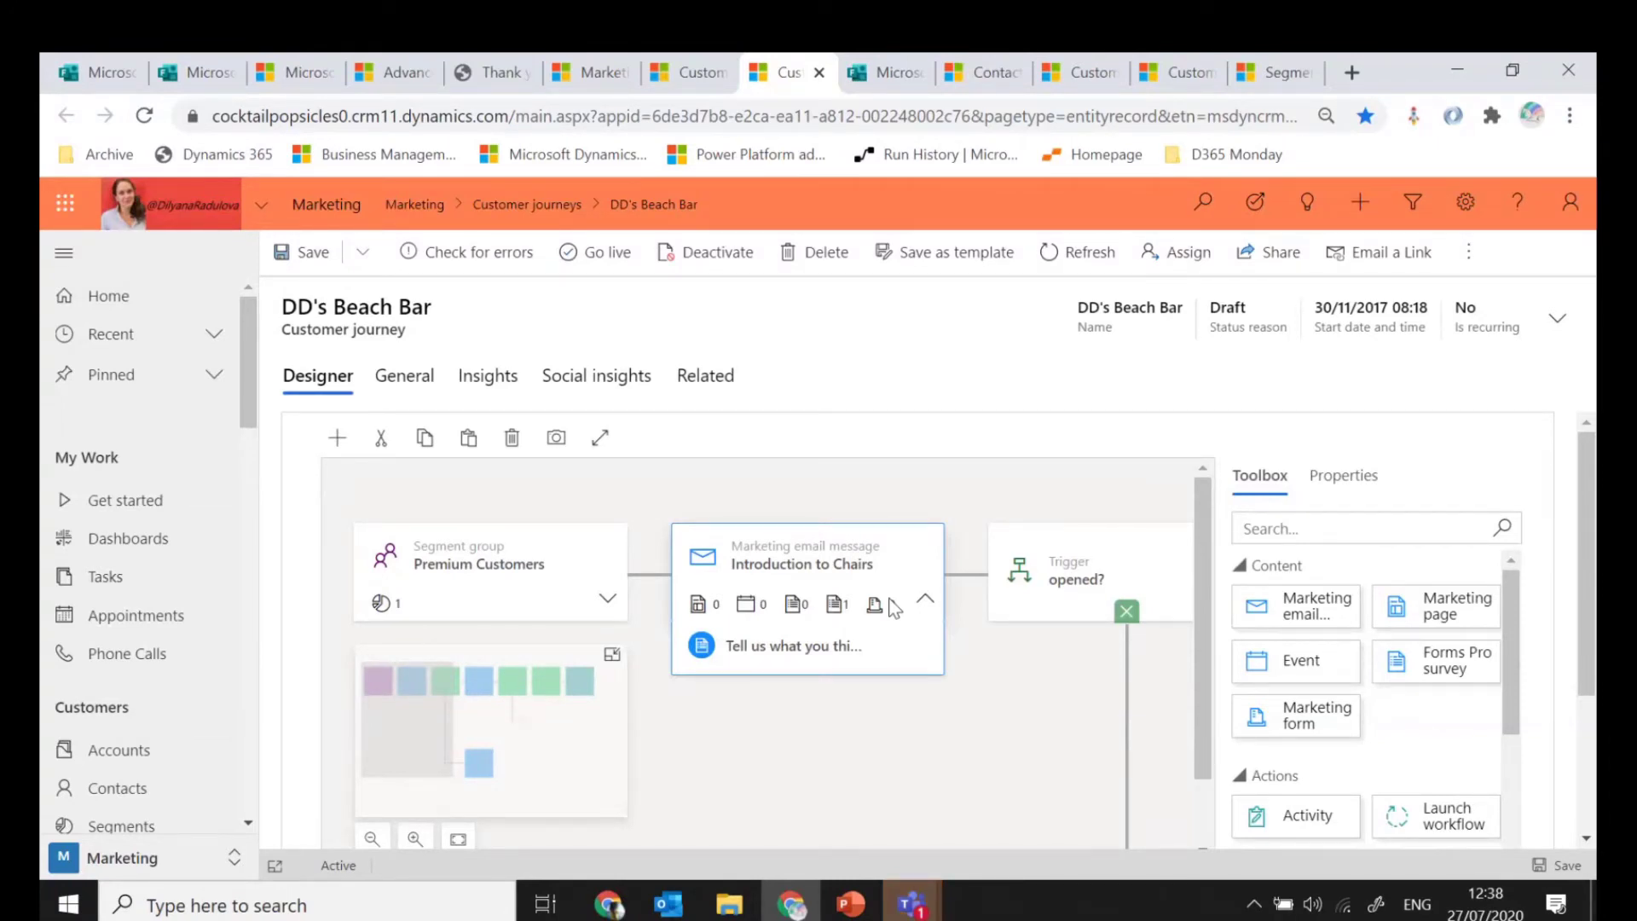
{"action": "right_click", "coordinate": [1466, 687]}
{"action": "left_click", "coordinate": [1465, 734]}
{"action": "left_click_drag", "start_coordinate": [1455, 670], "coordinate": [970, 603]}
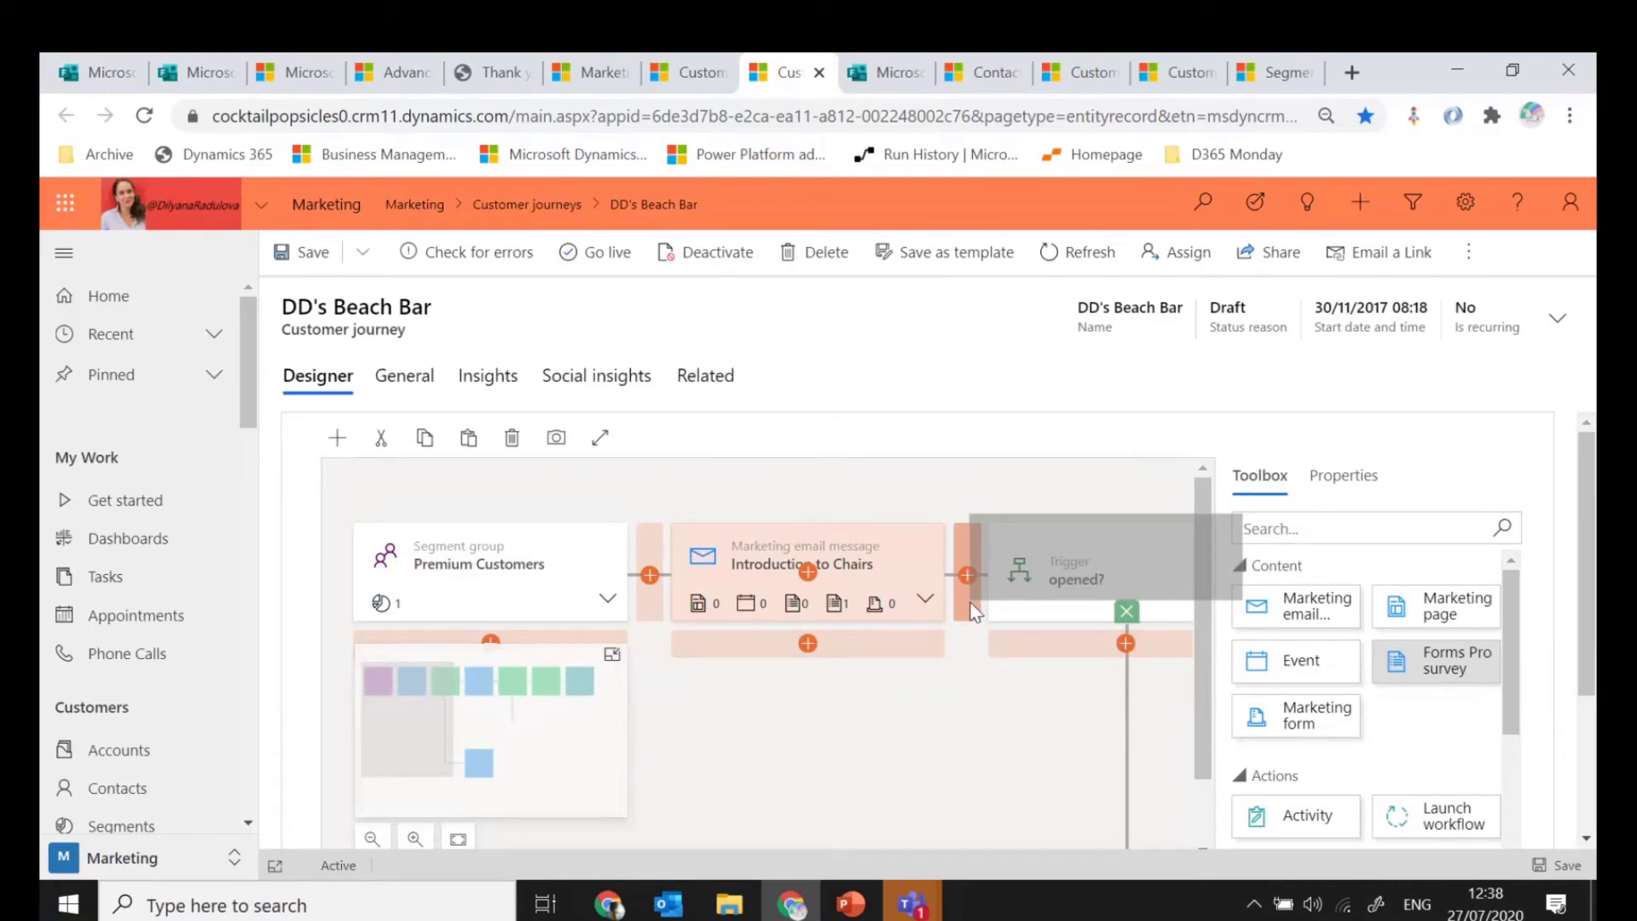
{"action": "left_click_drag", "start_coordinate": [972, 610], "coordinate": [929, 607]}
{"action": "left_click", "coordinate": [927, 599]}
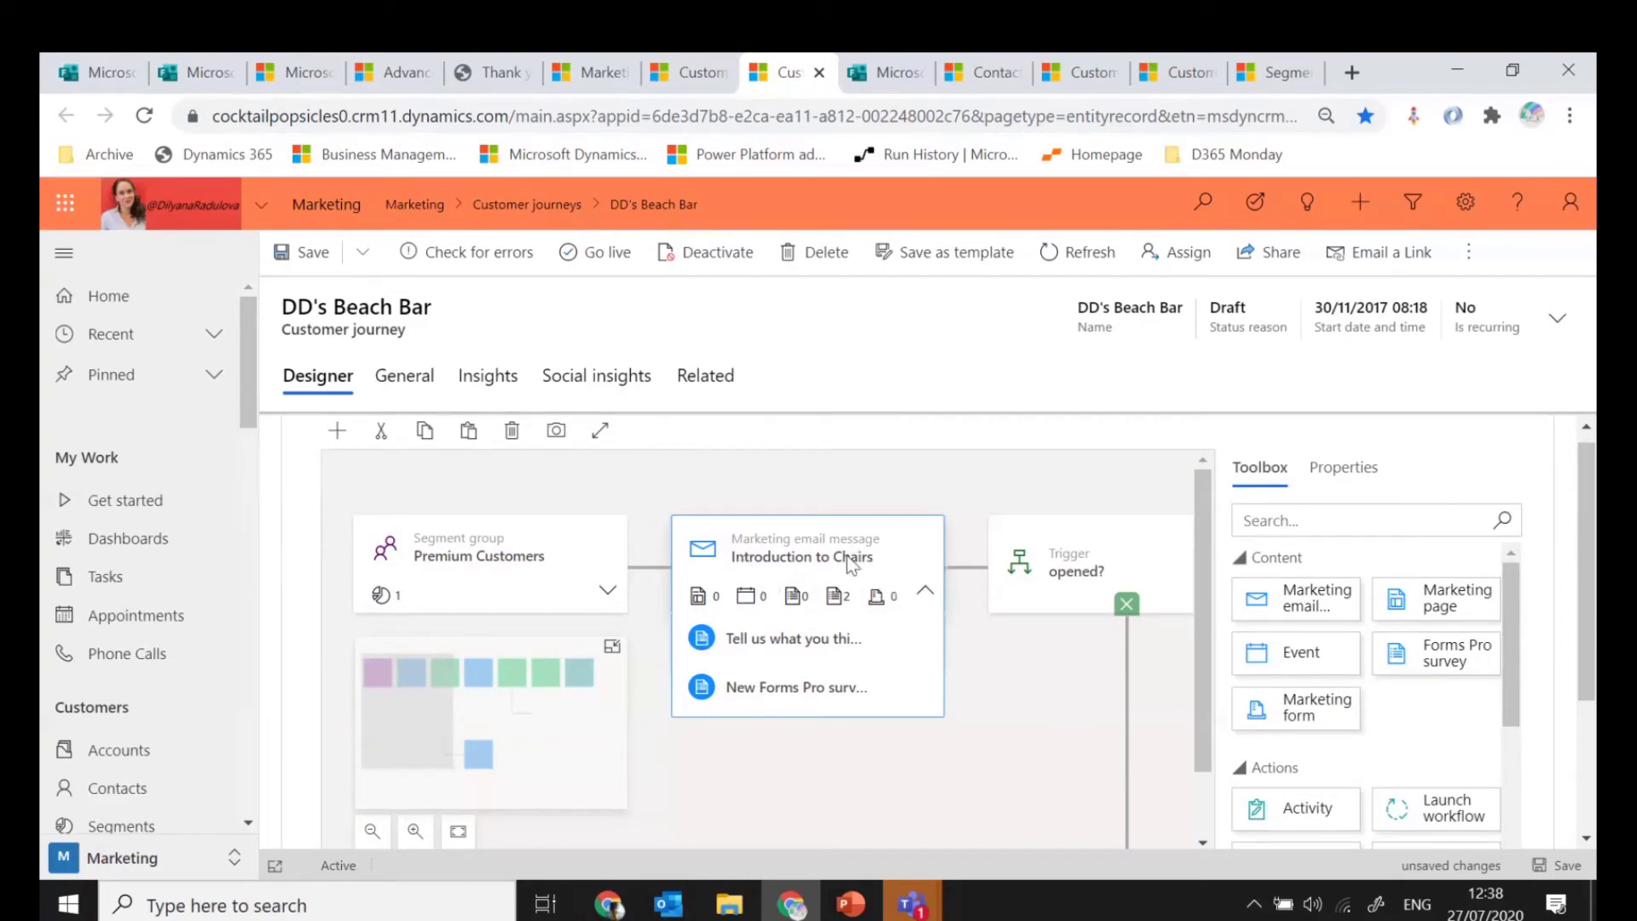
Open the new Forms Pro survey tile's properties and look up the surveys that can be assigned to it
{"action": "left_click", "coordinate": [751, 695]}
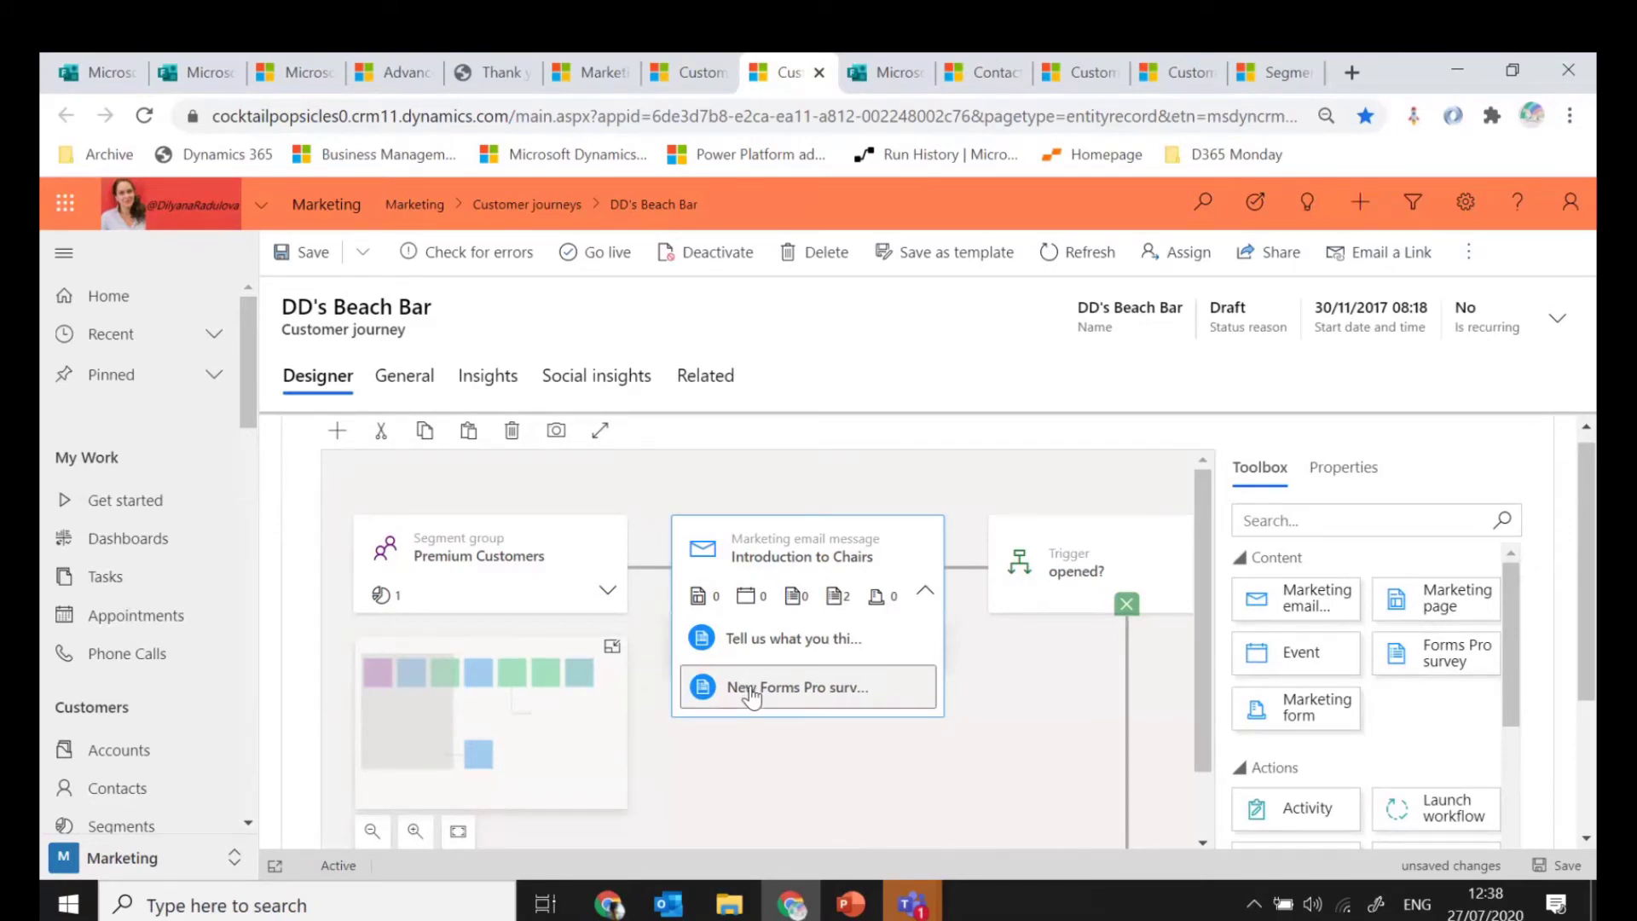
{"action": "left_click", "coordinate": [1314, 482]}
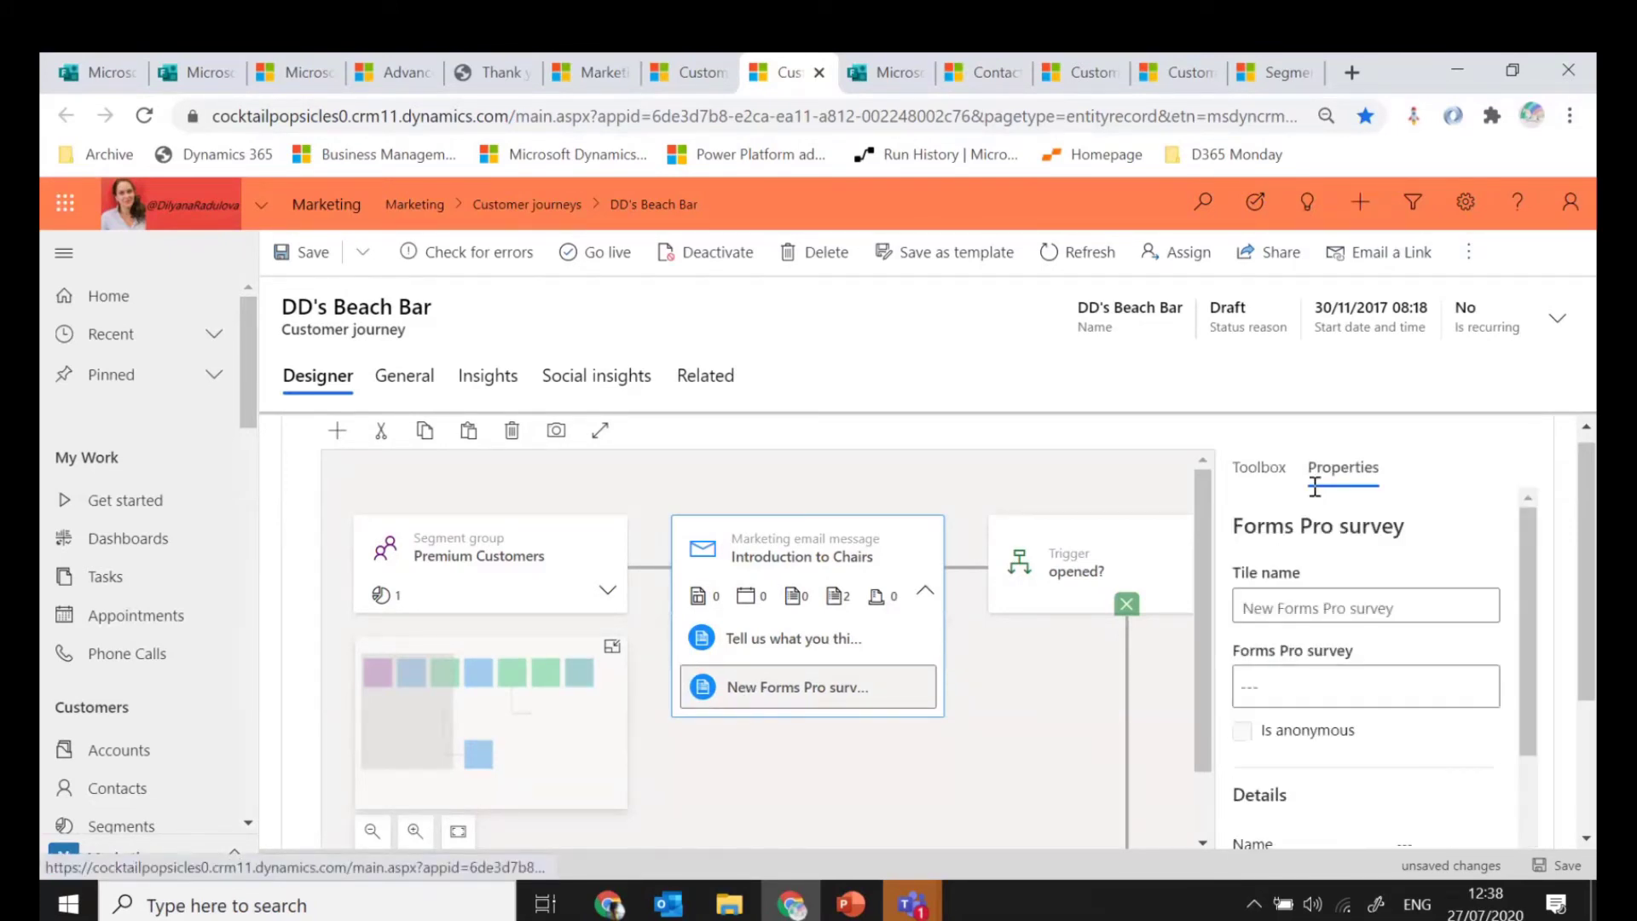
{"action": "left_click", "coordinate": [1285, 683]}
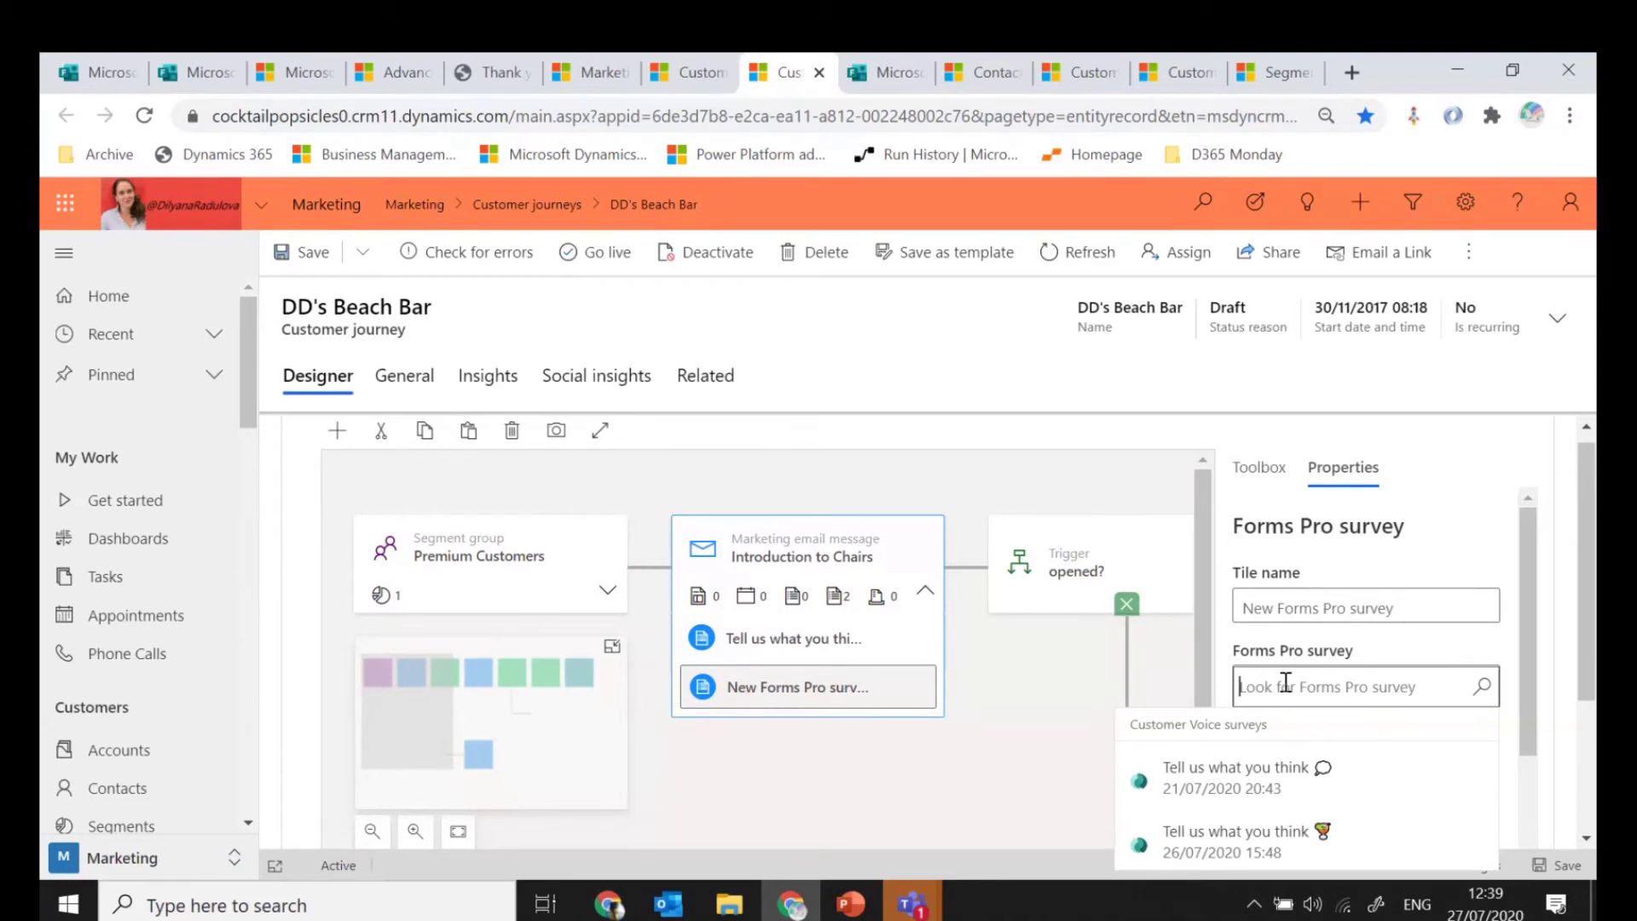
Switch to Microsoft Teams and answer the latest question in the meeting chat with "tiles"
{"action": "left_click", "coordinate": [911, 904]}
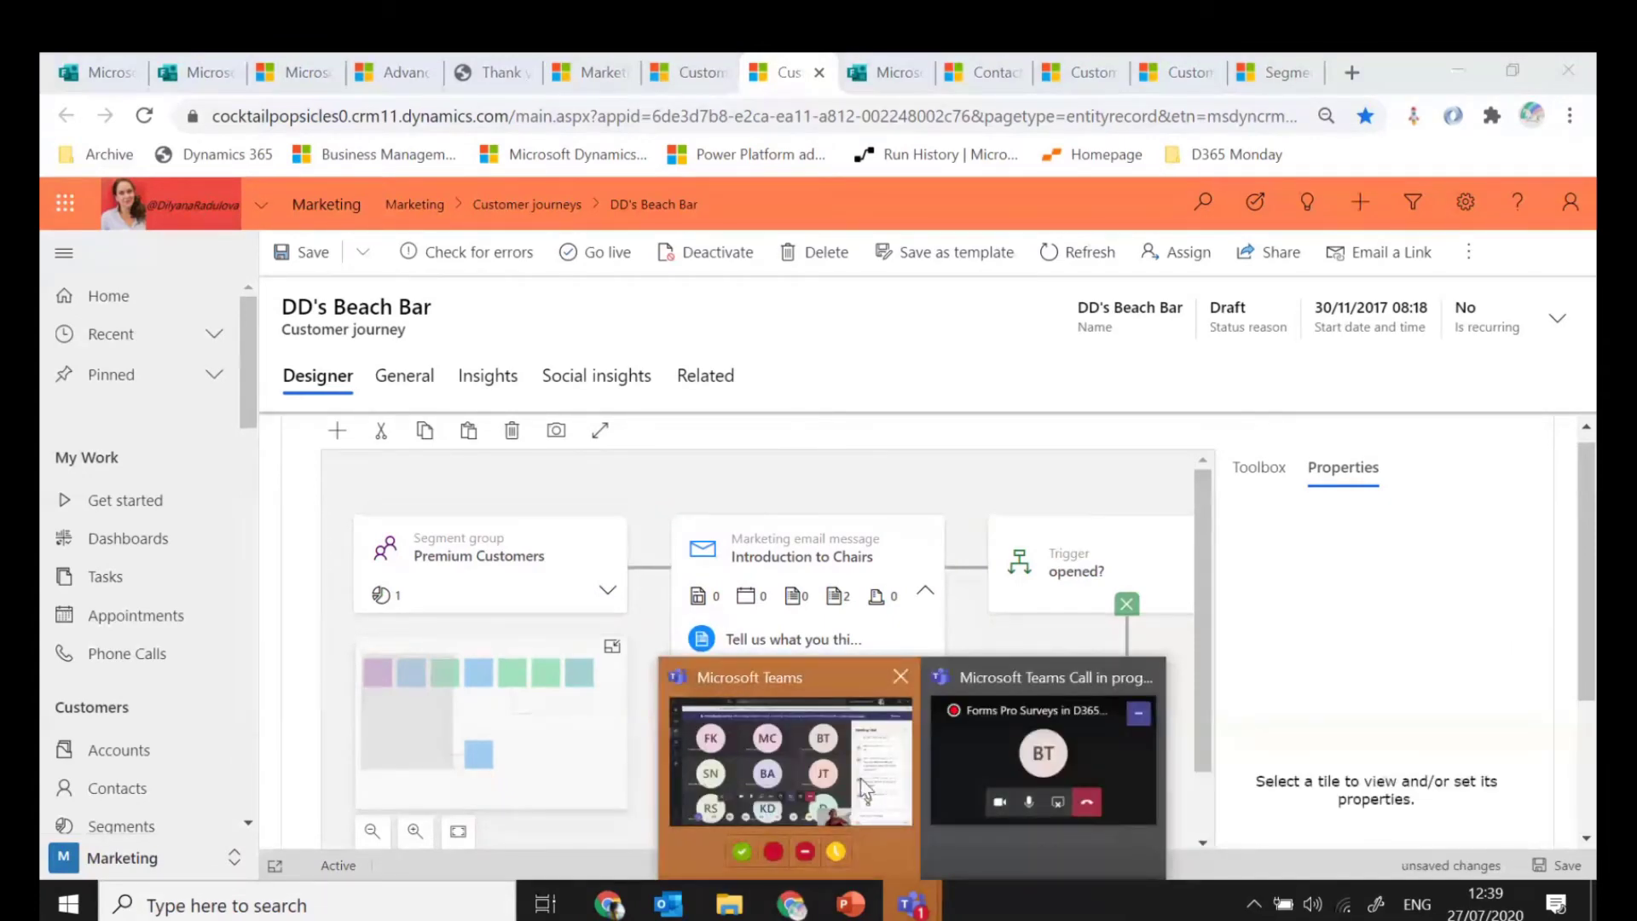
{"action": "left_click", "coordinate": [863, 786]}
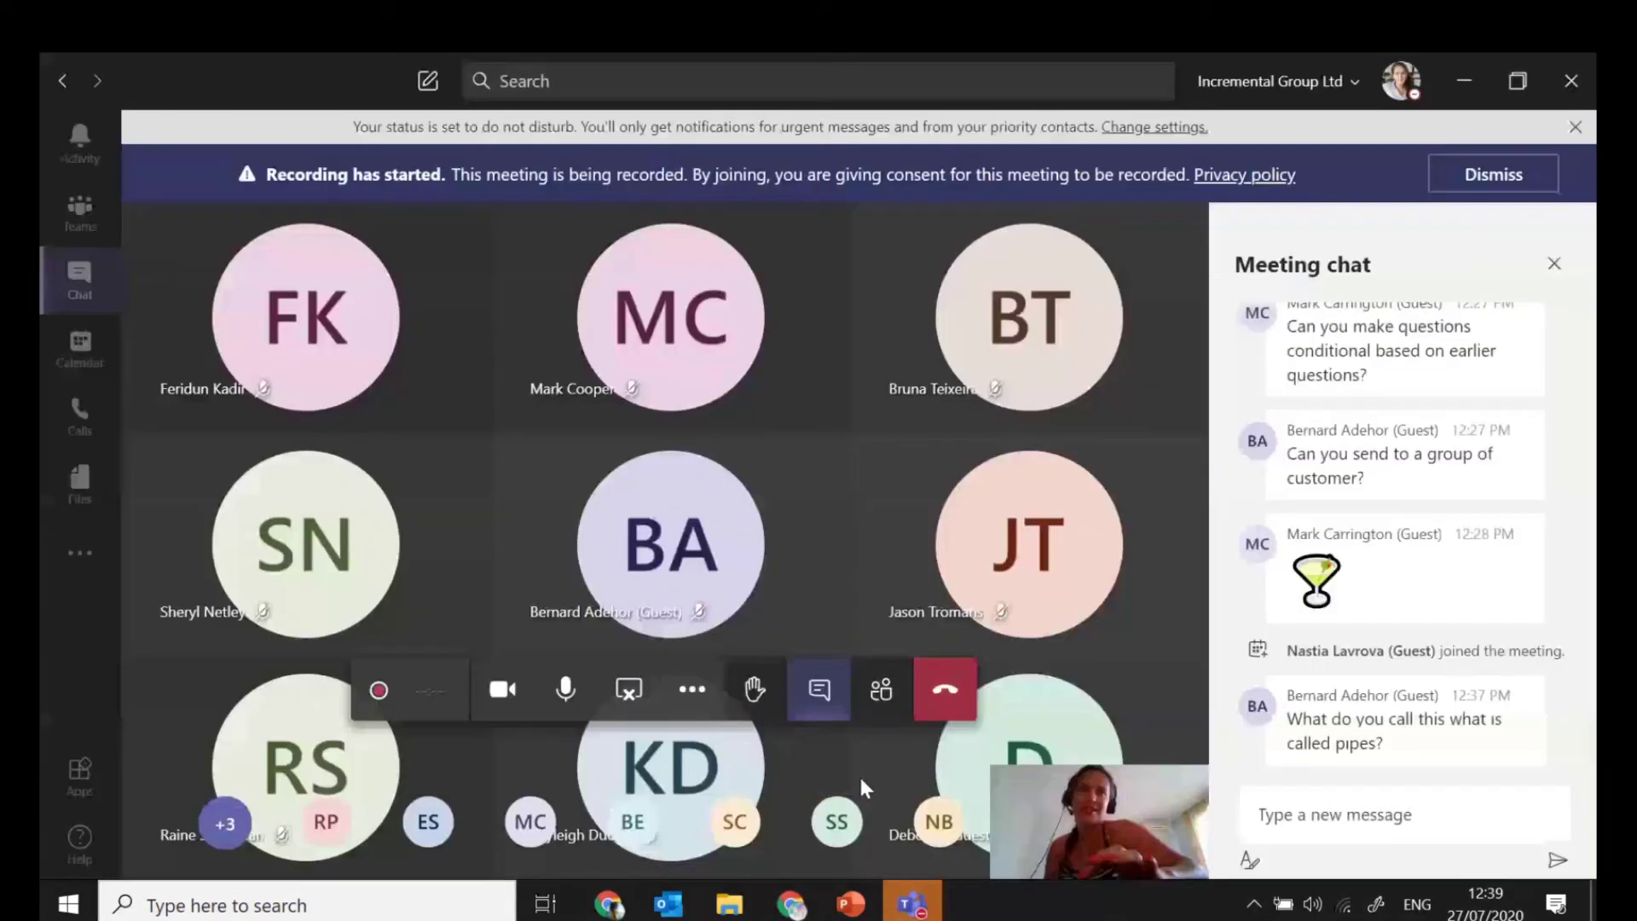
{"action": "left_click", "coordinate": [1497, 798]}
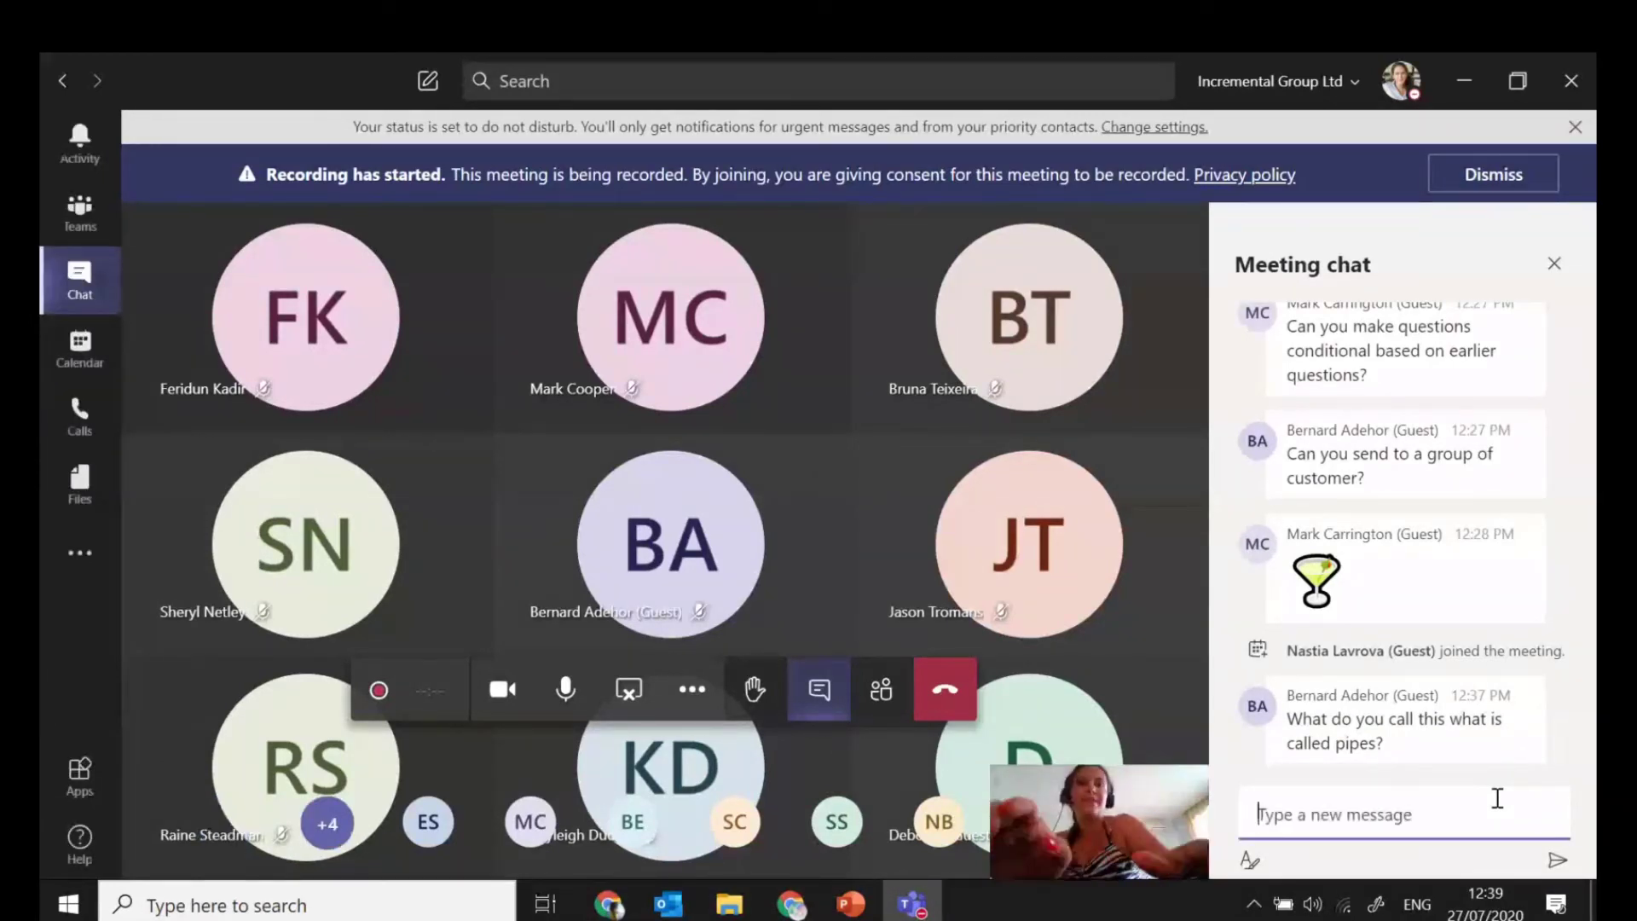
{"action": "type", "text": "tiles"}
{"action": "key", "text": "Return"}
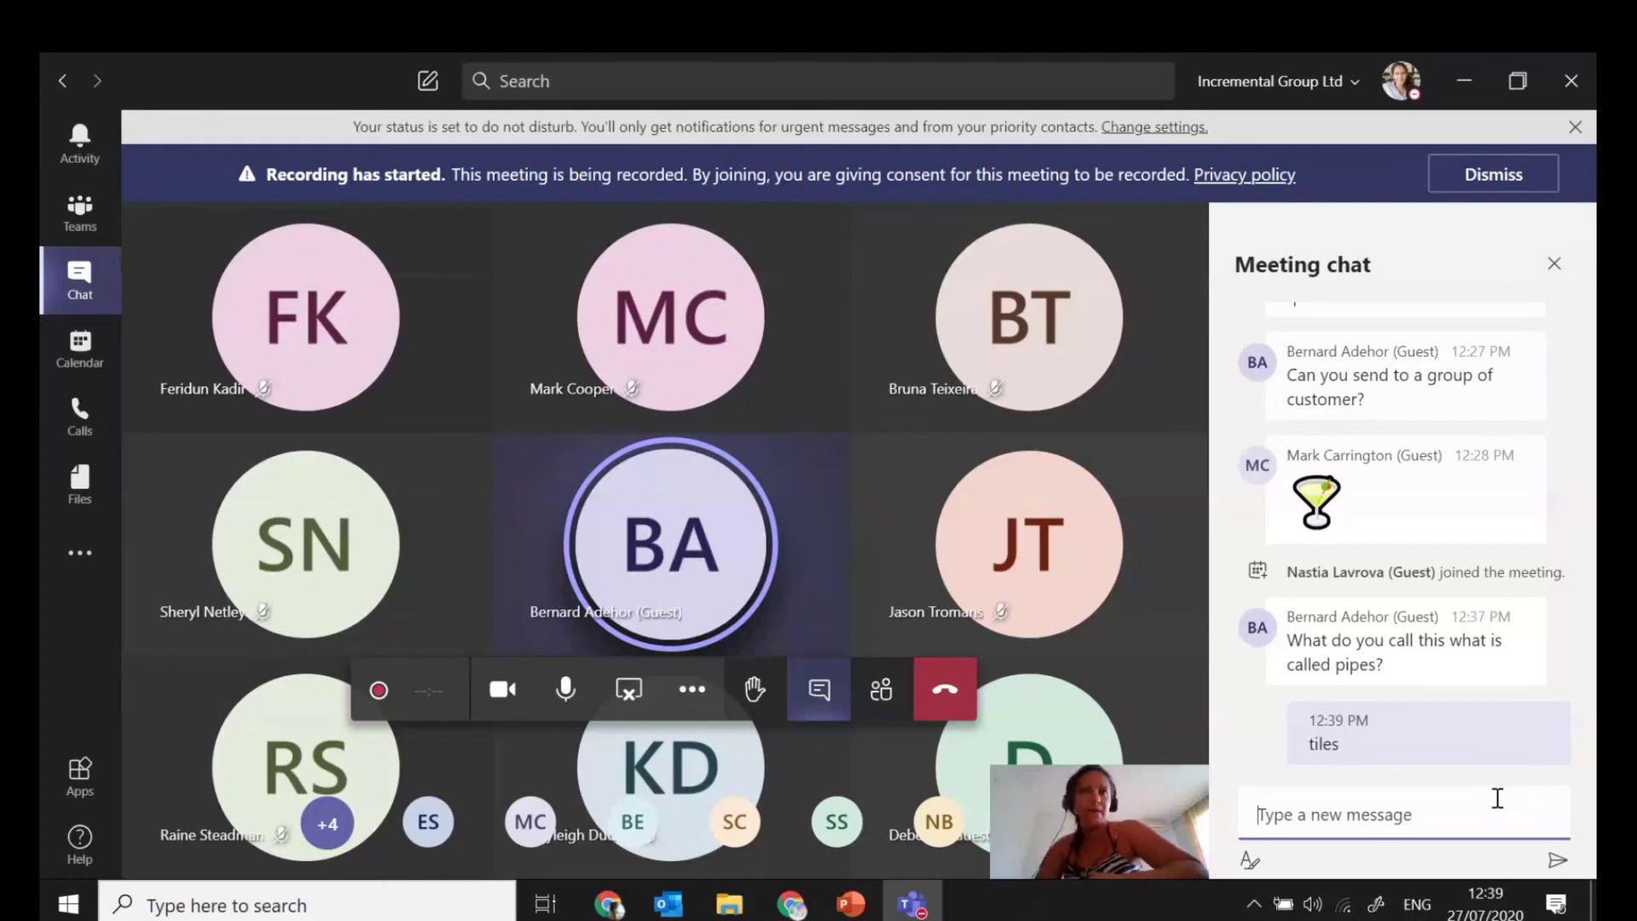
Return to Chrome and review the segment and Feedback invitation tiles of the Cocktail party follow up campaign, briefly checking the Teams meeting
{"action": "left_click", "coordinate": [793, 906]}
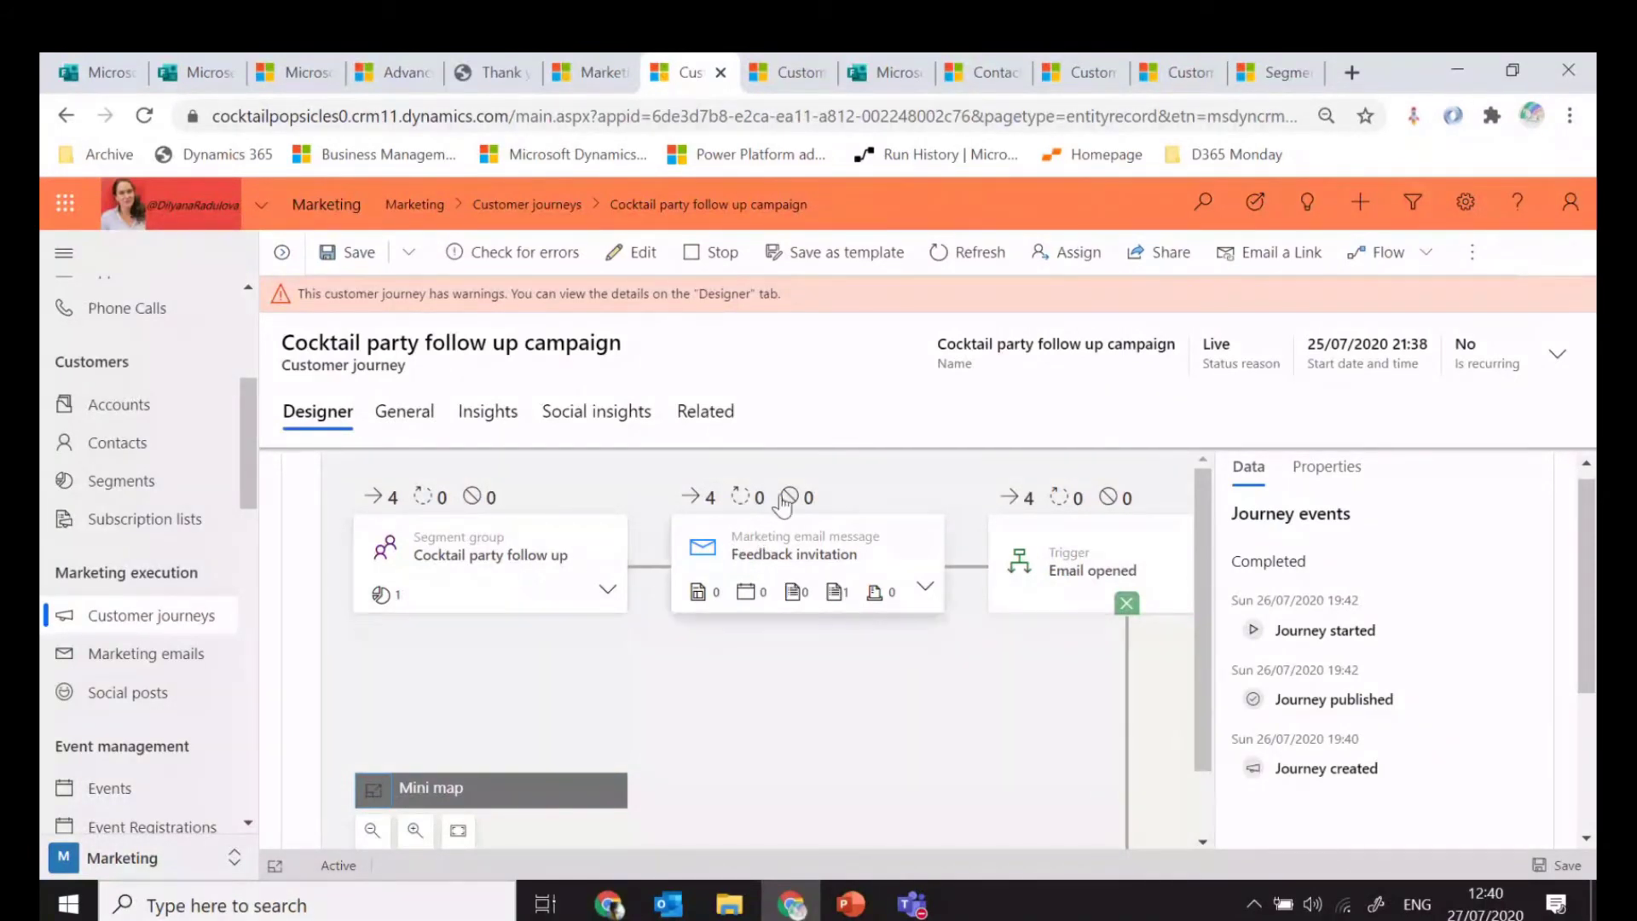
{"action": "mouse_move", "coordinate": [787, 504]}
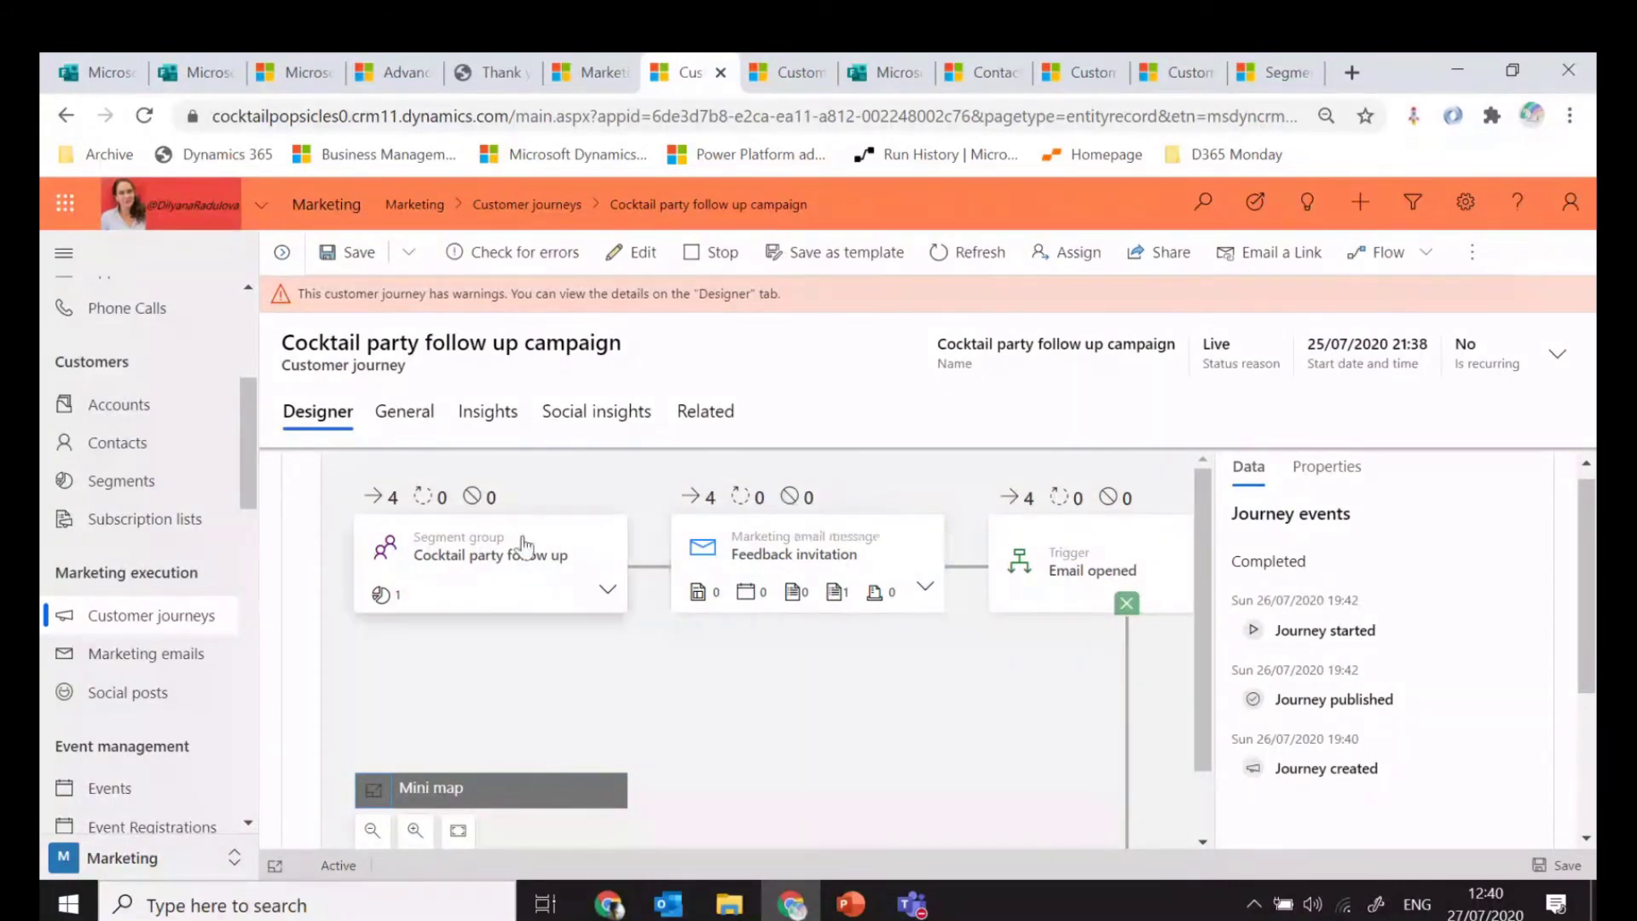
{"action": "mouse_move", "coordinate": [376, 514]}
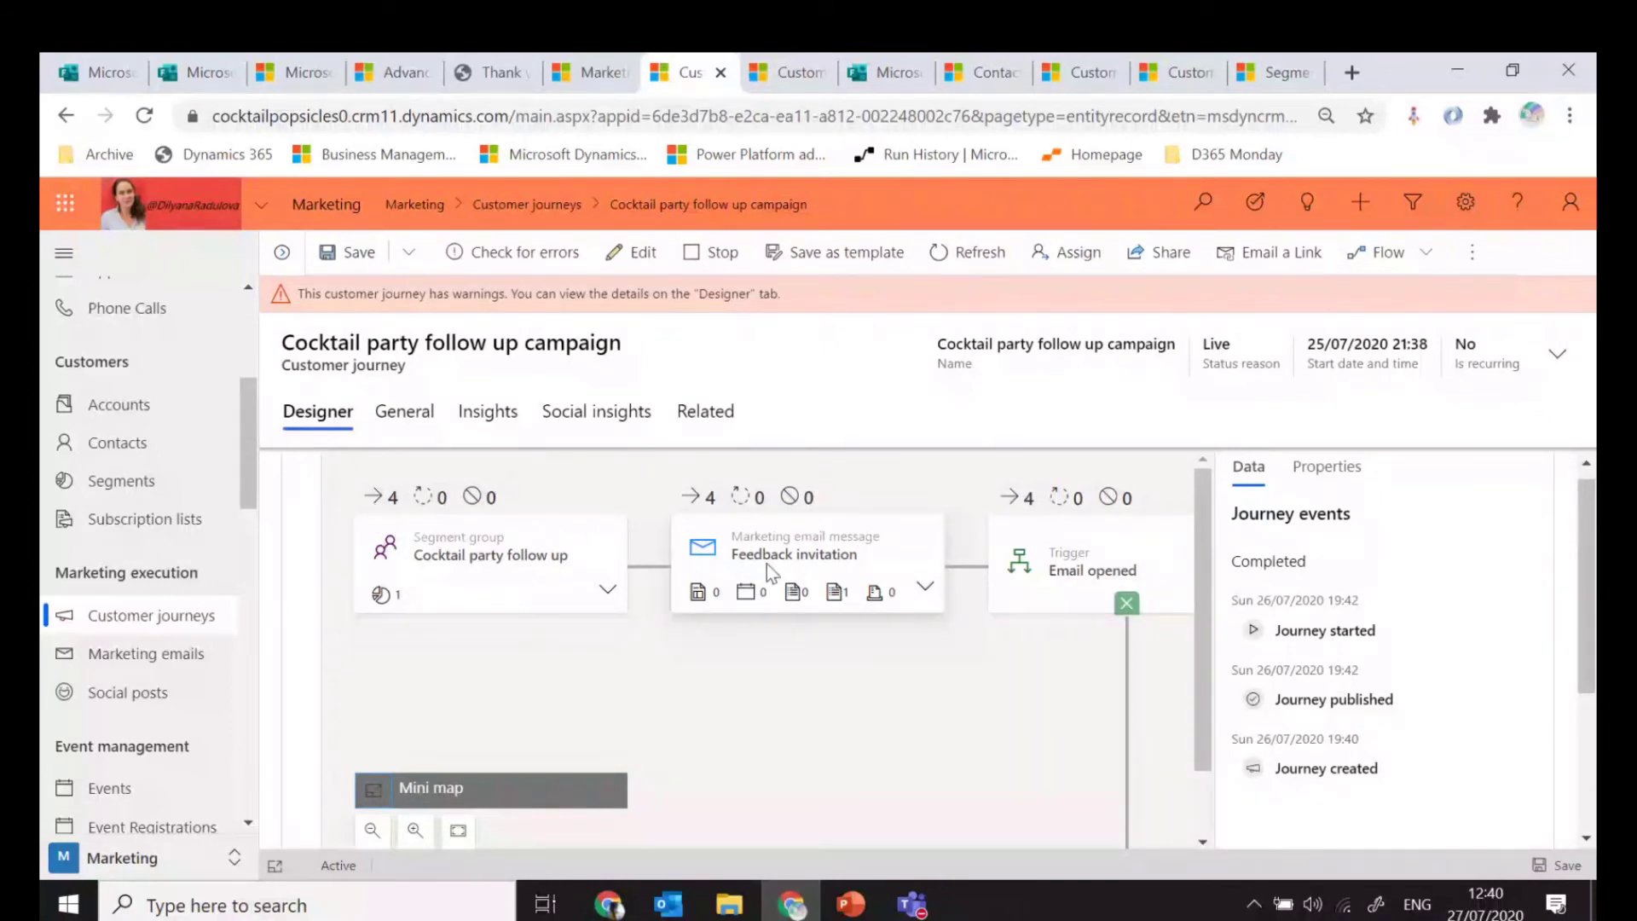
{"action": "mouse_move", "coordinate": [711, 515]}
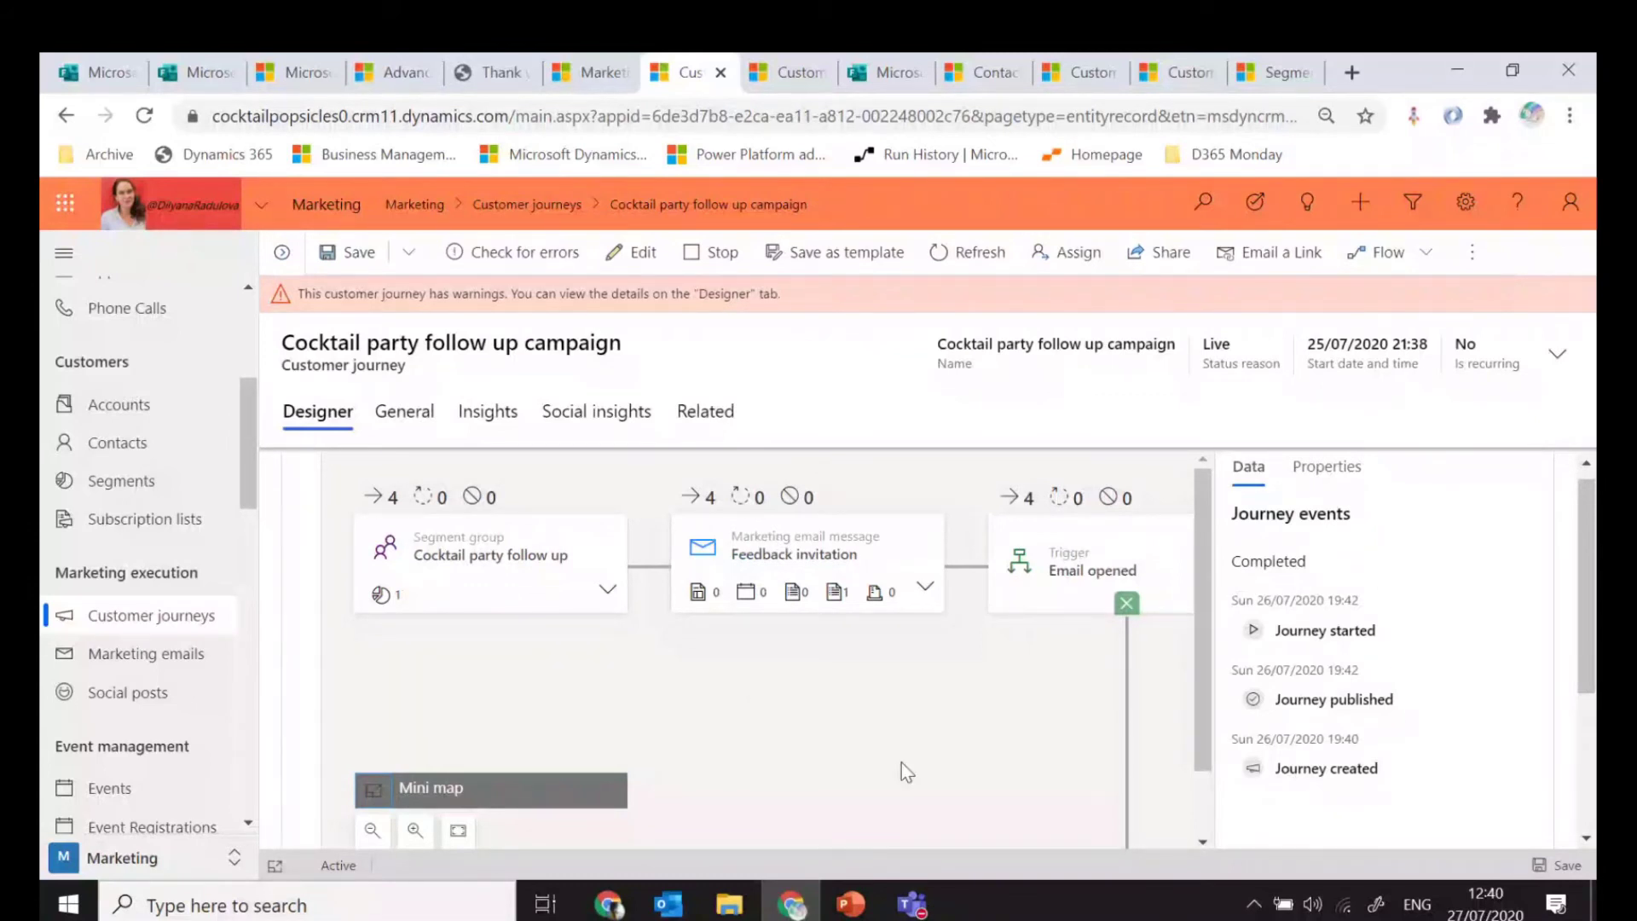
{"action": "left_click", "coordinate": [934, 910]}
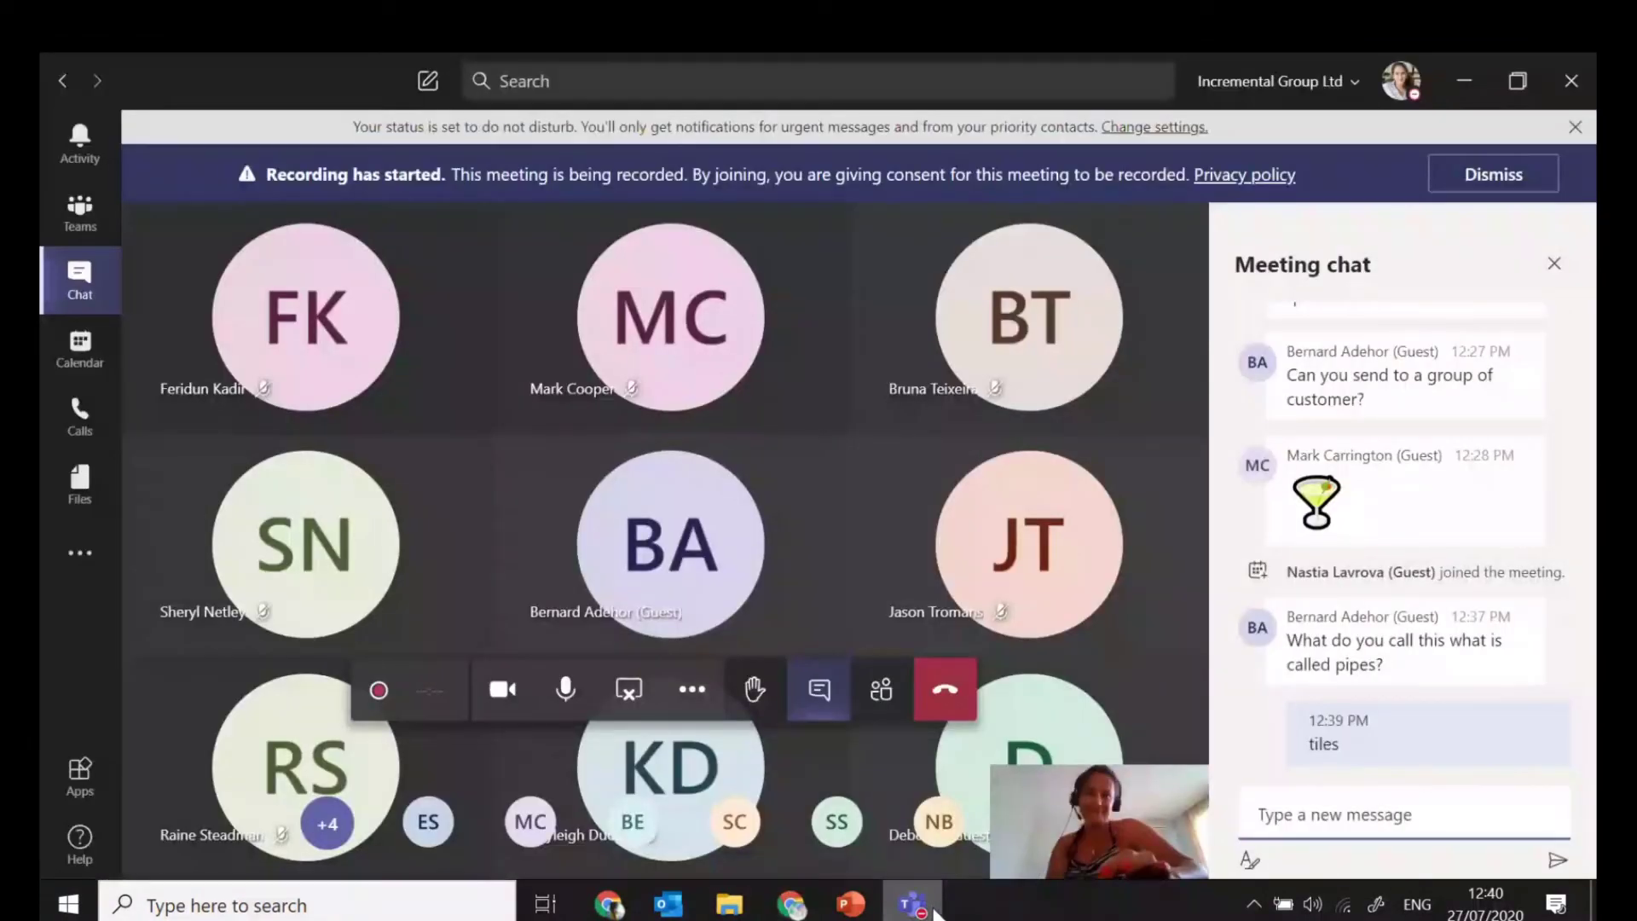
{"action": "left_click", "coordinate": [934, 910]}
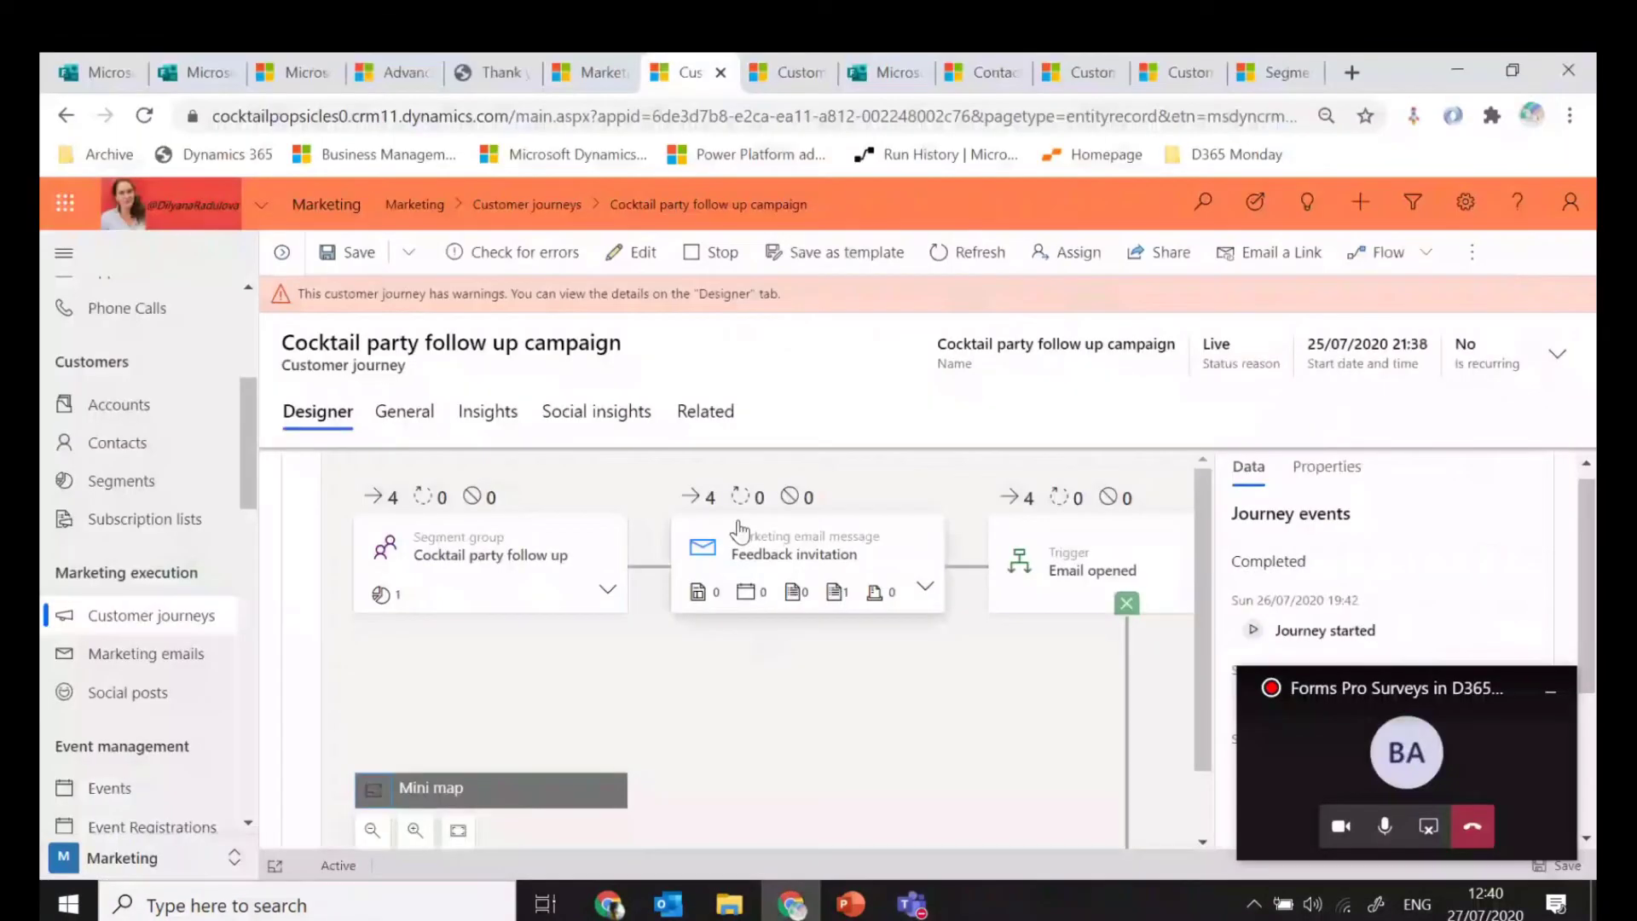
Show the "Your opinion matters" email as received and go back to the Cocktail party follow up campaign journey
{"action": "left_click", "coordinate": [505, 85]}
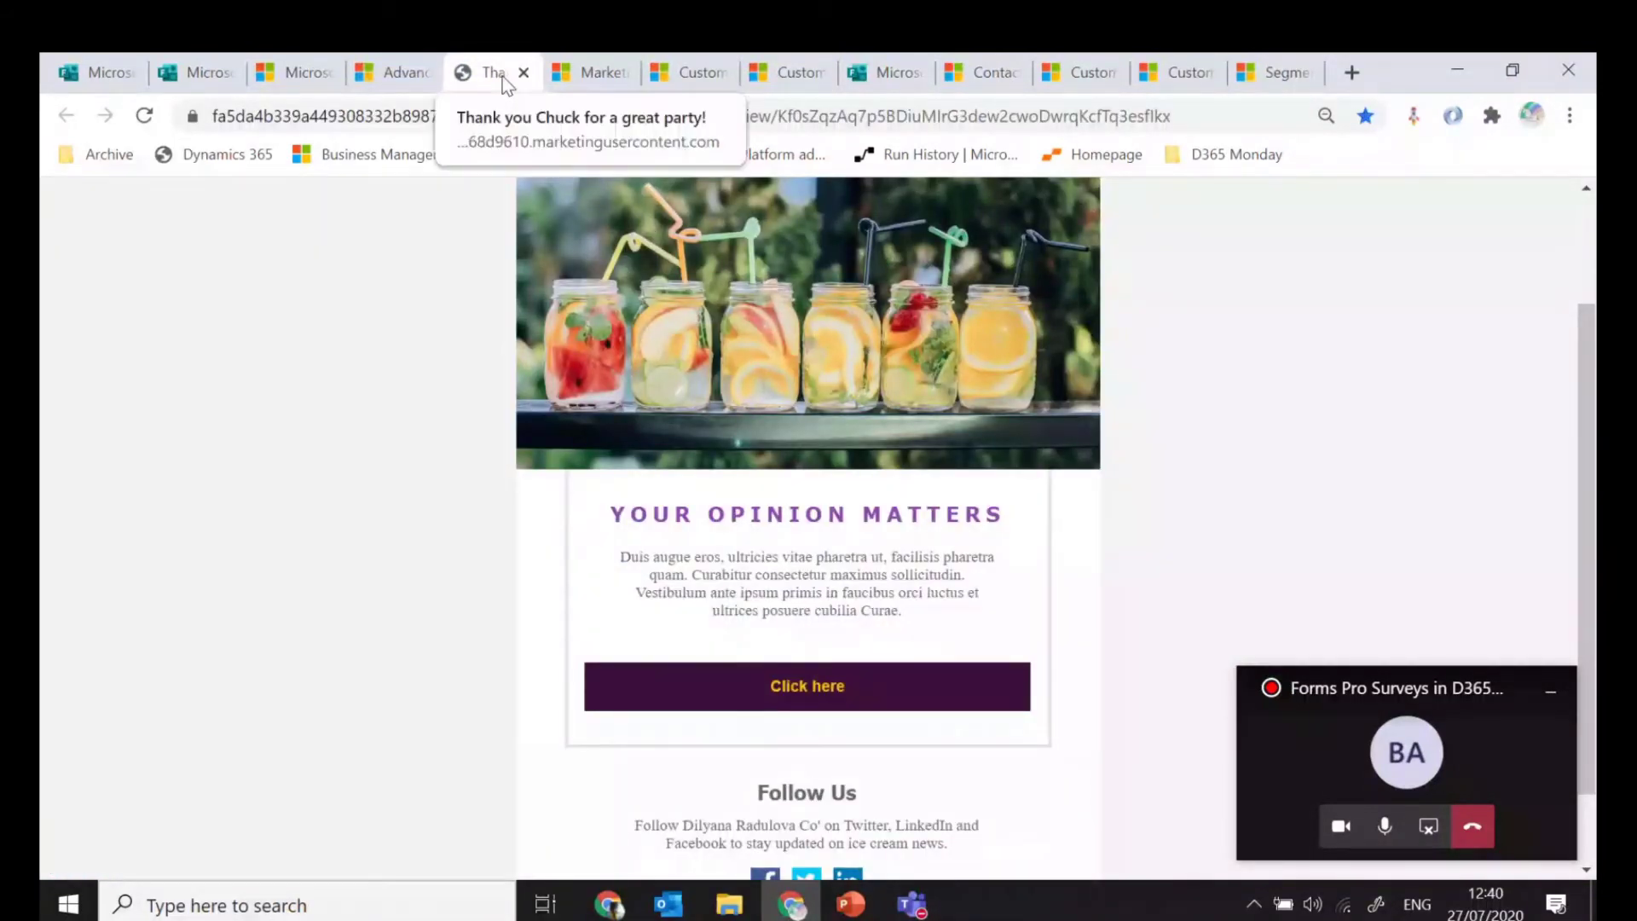
{"action": "left_click", "coordinate": [795, 80]}
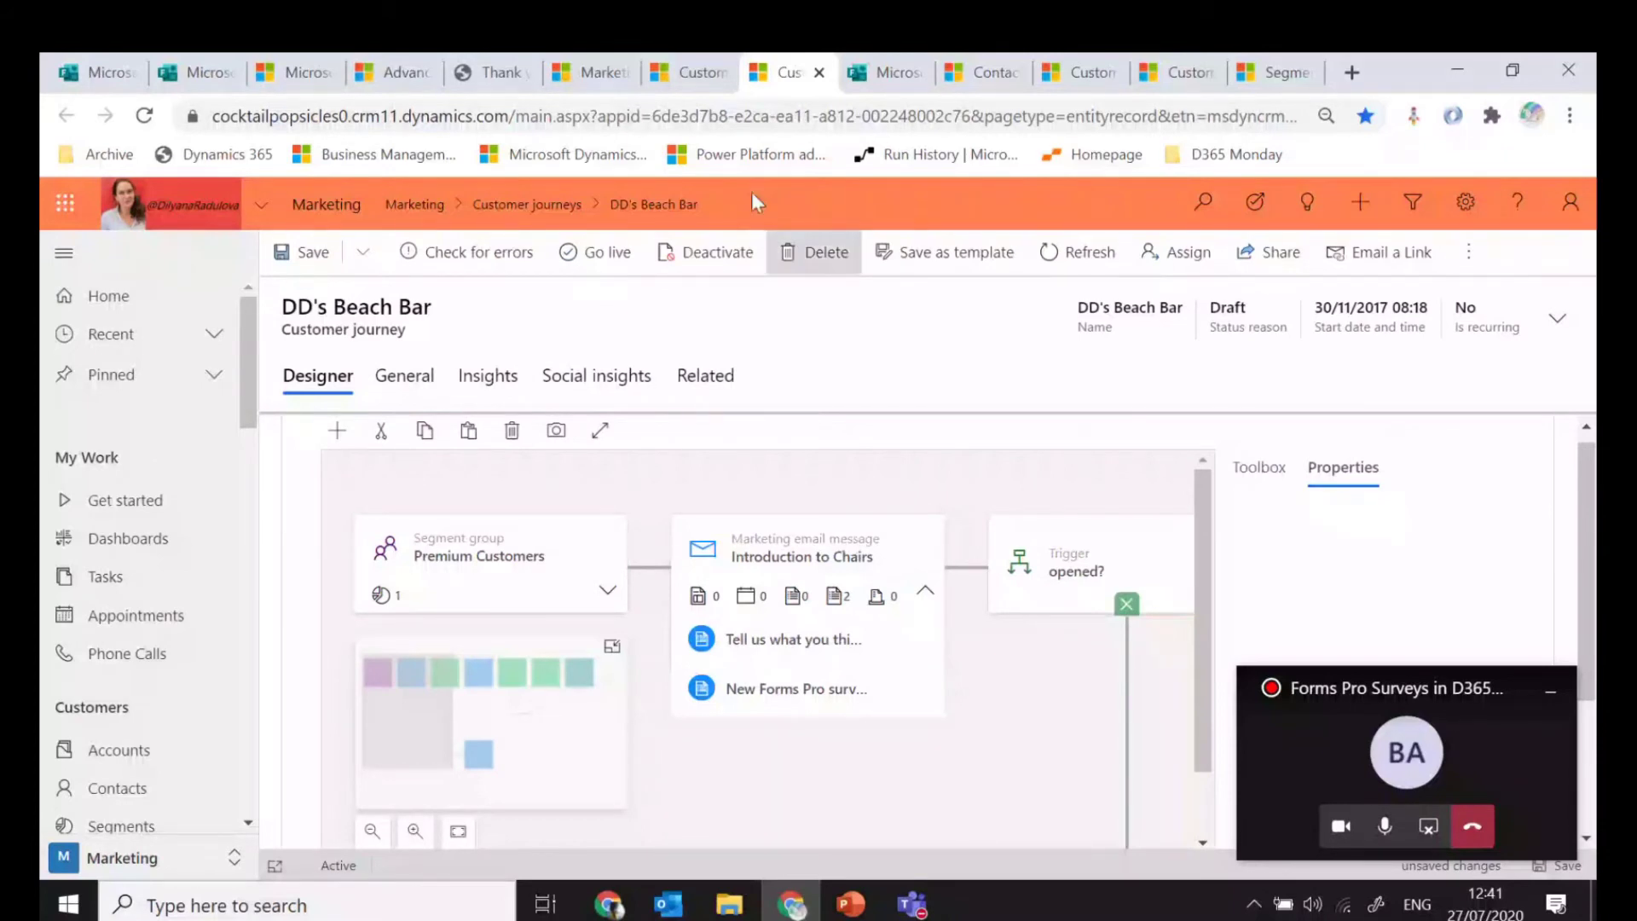
{"action": "left_click", "coordinate": [695, 77]}
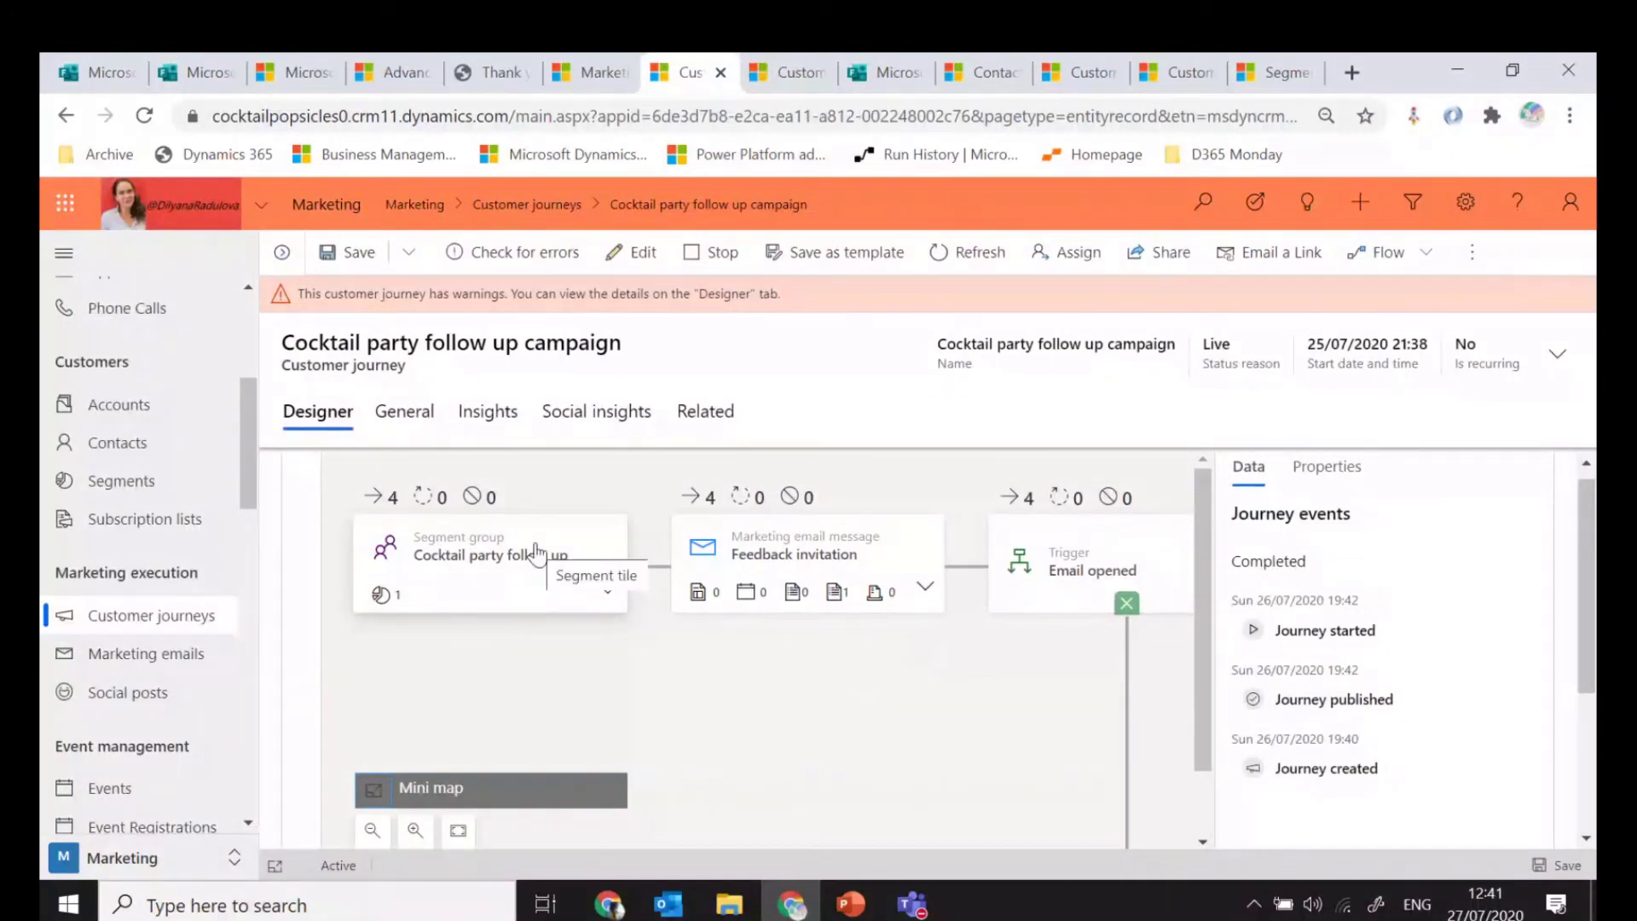
Inspect the data of the Feedback invitation email and the Happy customers trigger, including the trigger's outgoing paths
{"action": "left_click", "coordinate": [893, 555]}
{"action": "scroll", "coordinate": [894, 555], "scroll_direction": "right", "scroll_amount": 6}
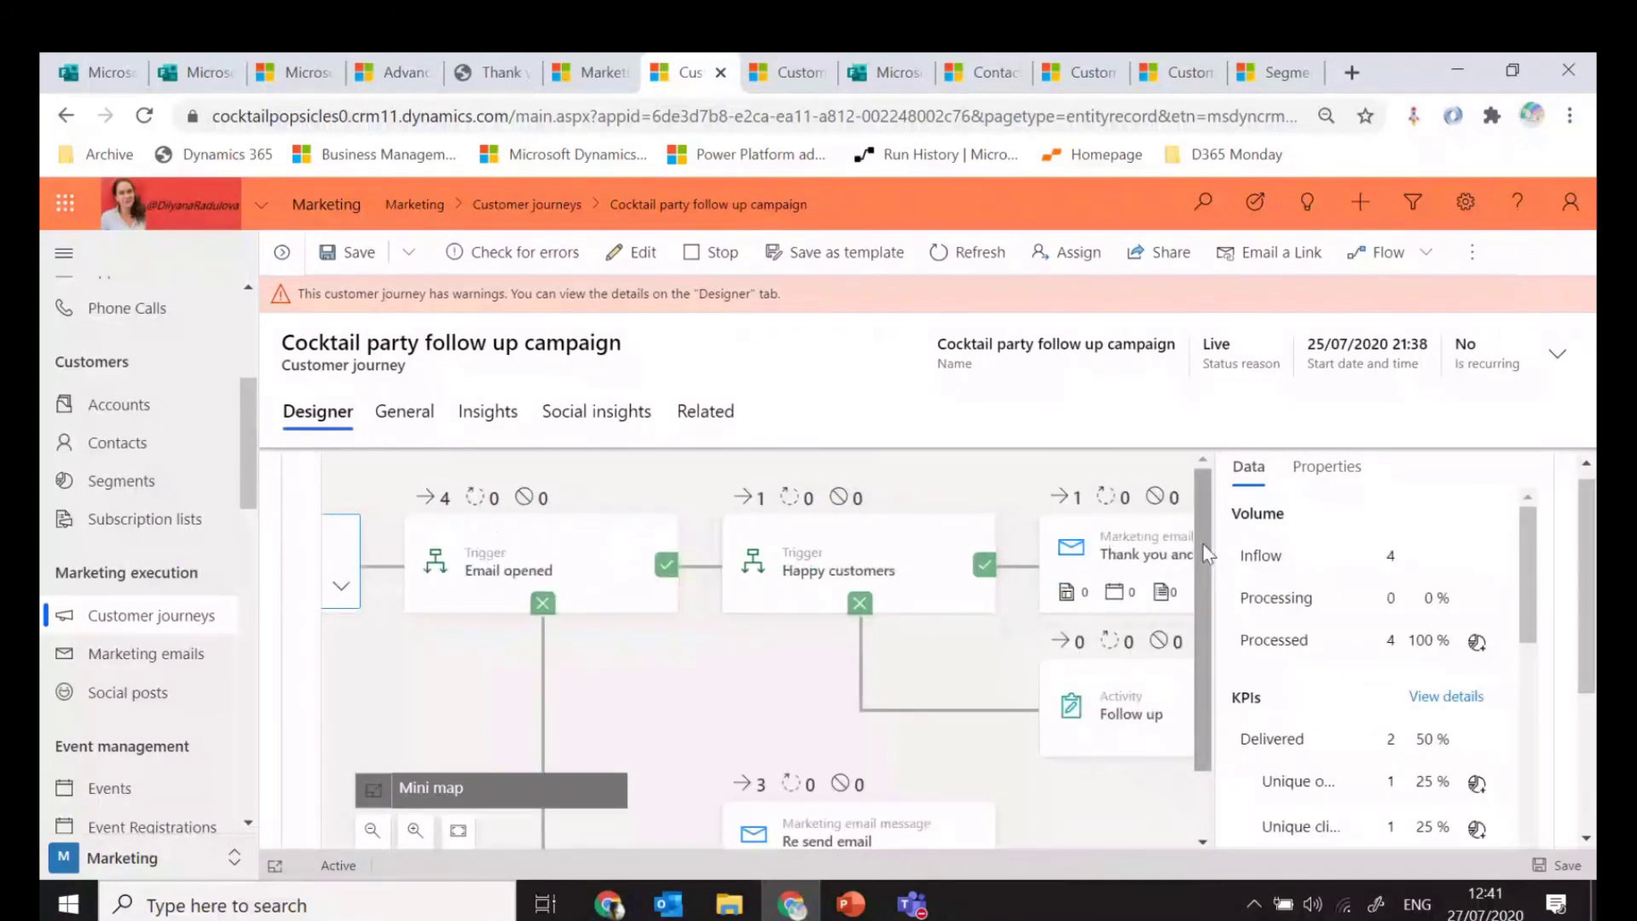
{"action": "left_click_drag", "start_coordinate": [1203, 555], "coordinate": [1204, 585]}
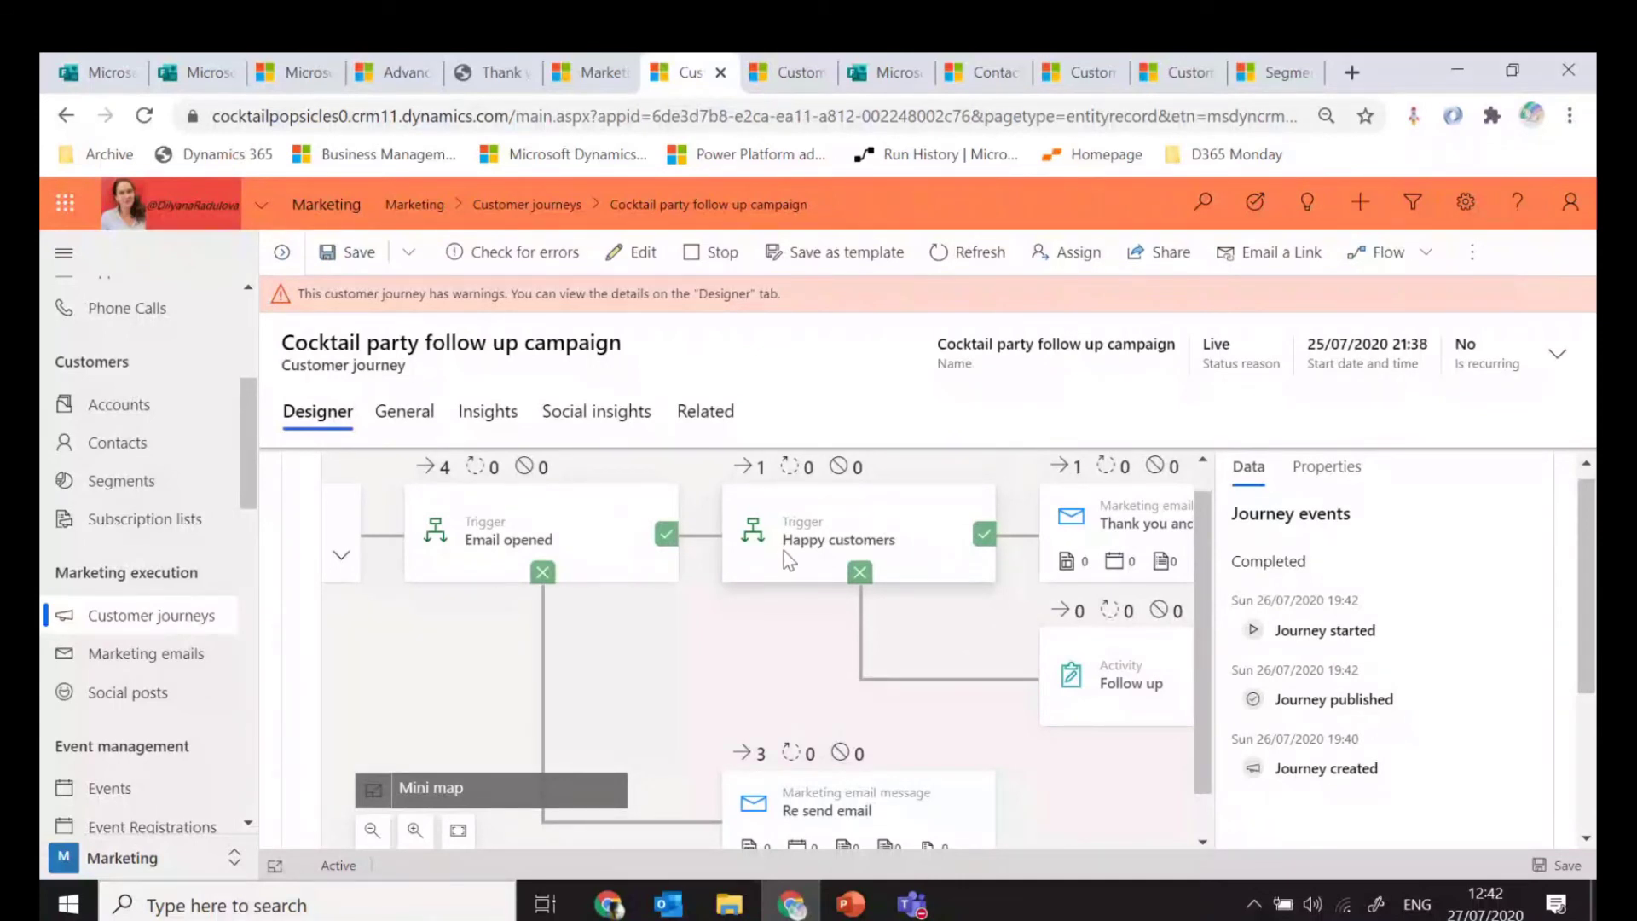
{"action": "left_click", "coordinate": [792, 522]}
{"action": "scroll", "coordinate": [810, 524], "scroll_direction": "right", "scroll_amount": 2}
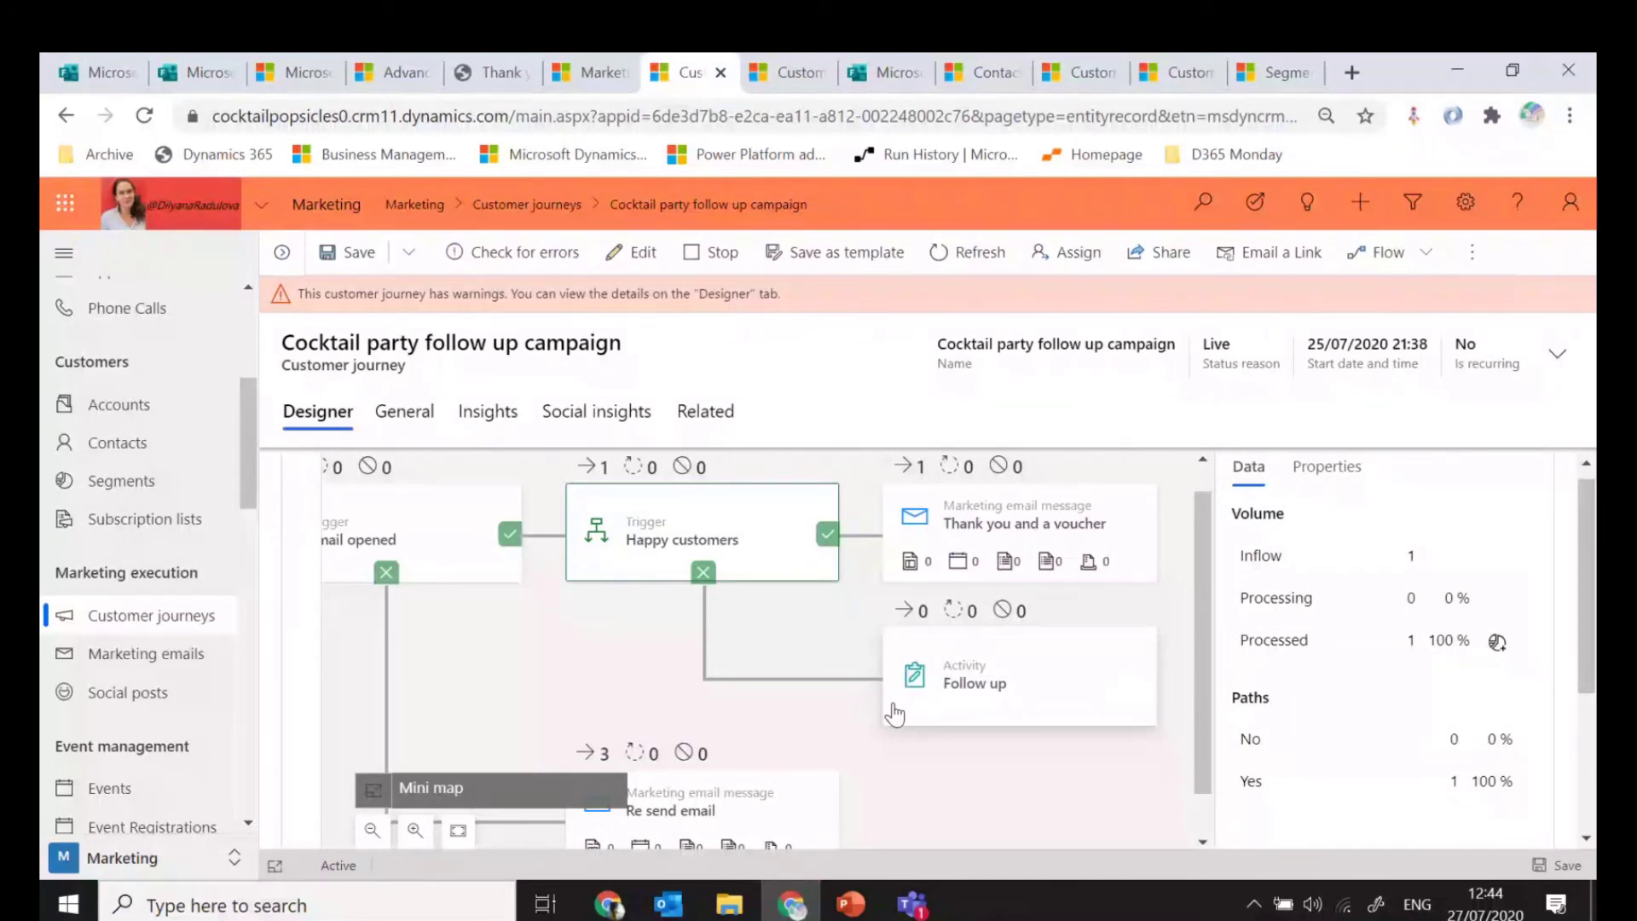
Read the new question in the Teams meeting chat and return to the customer journey in Chrome
{"action": "left_click", "coordinate": [906, 911]}
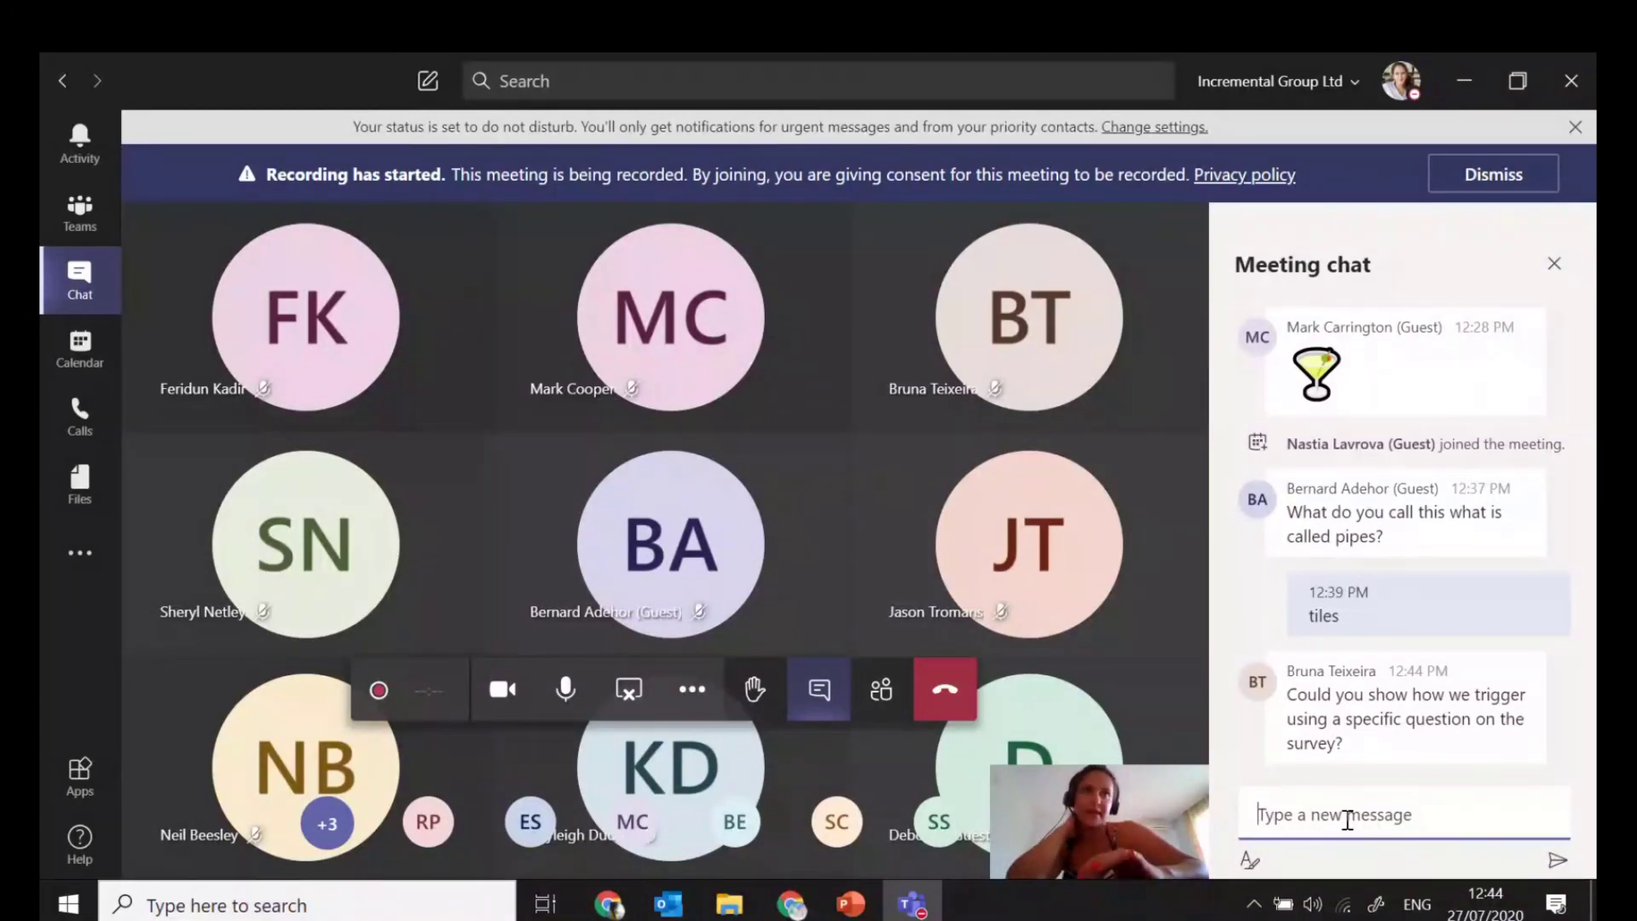
{"action": "left_click", "coordinate": [1464, 80]}
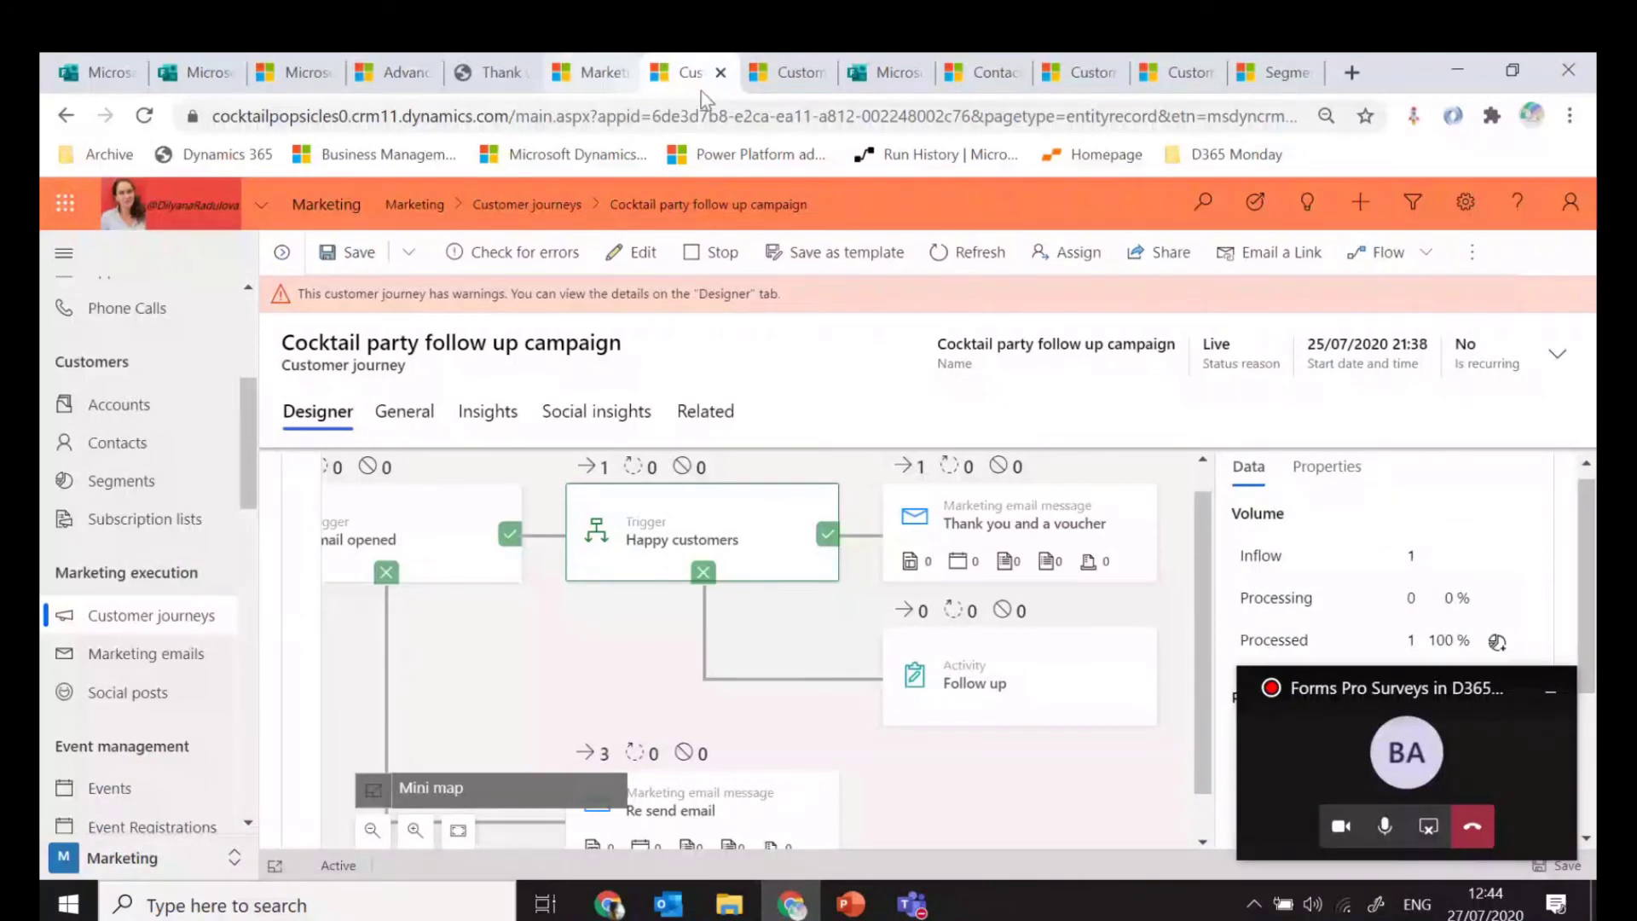
Open the properties of the "opened?" trigger in the DD's Beach Bar journey and add another rule
{"action": "left_click", "coordinate": [788, 73]}
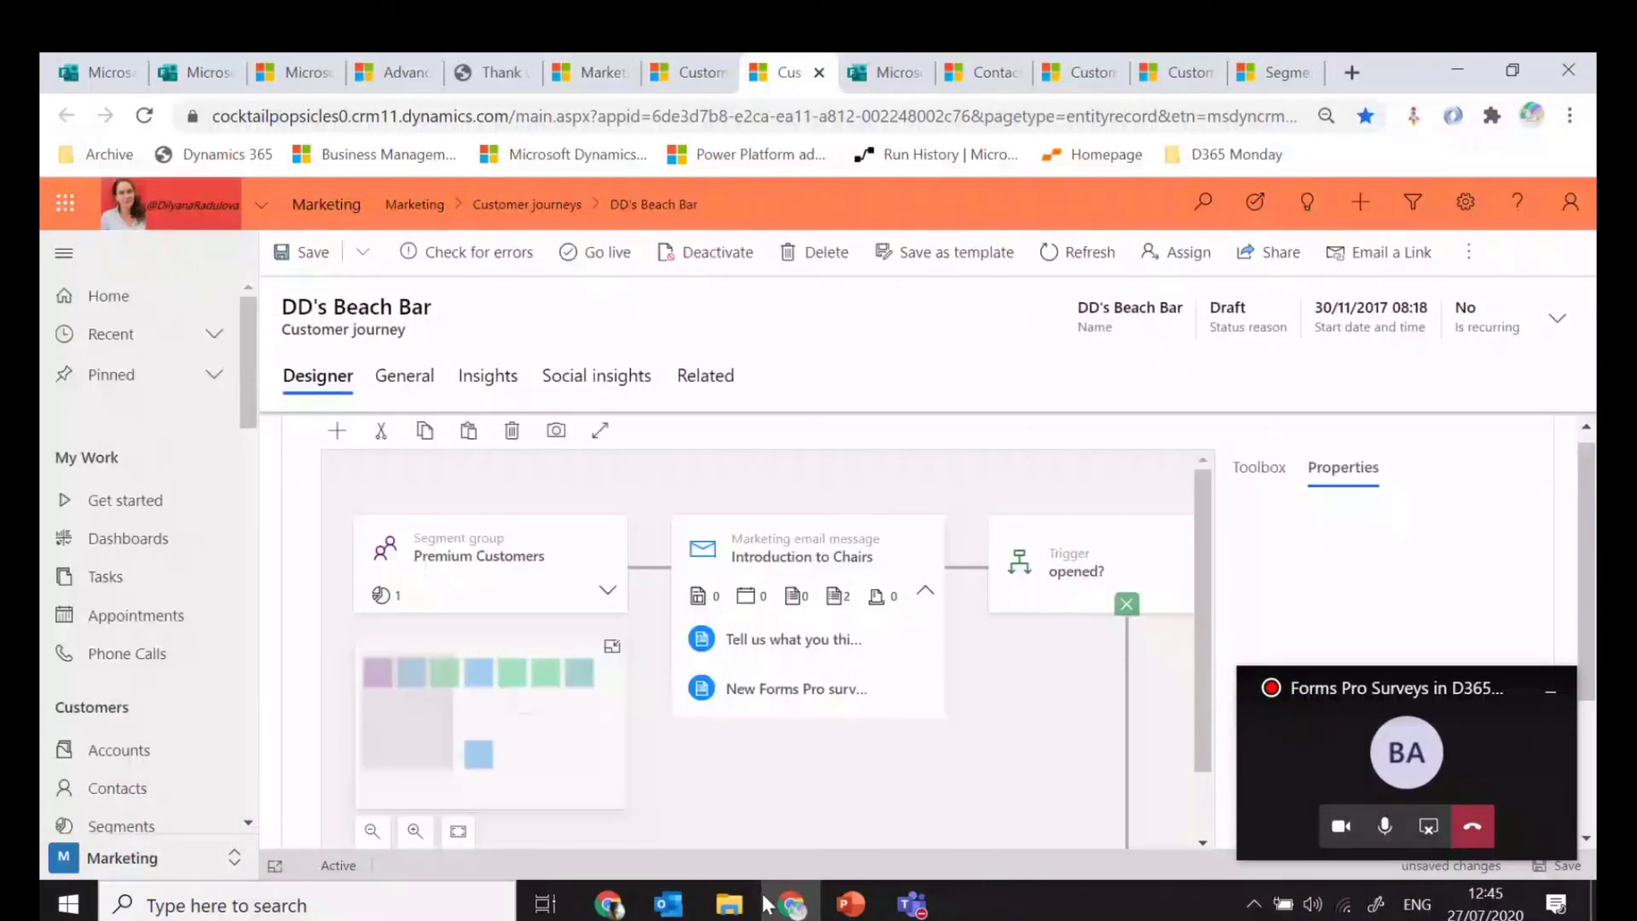
{"action": "left_click", "coordinate": [1037, 585]}
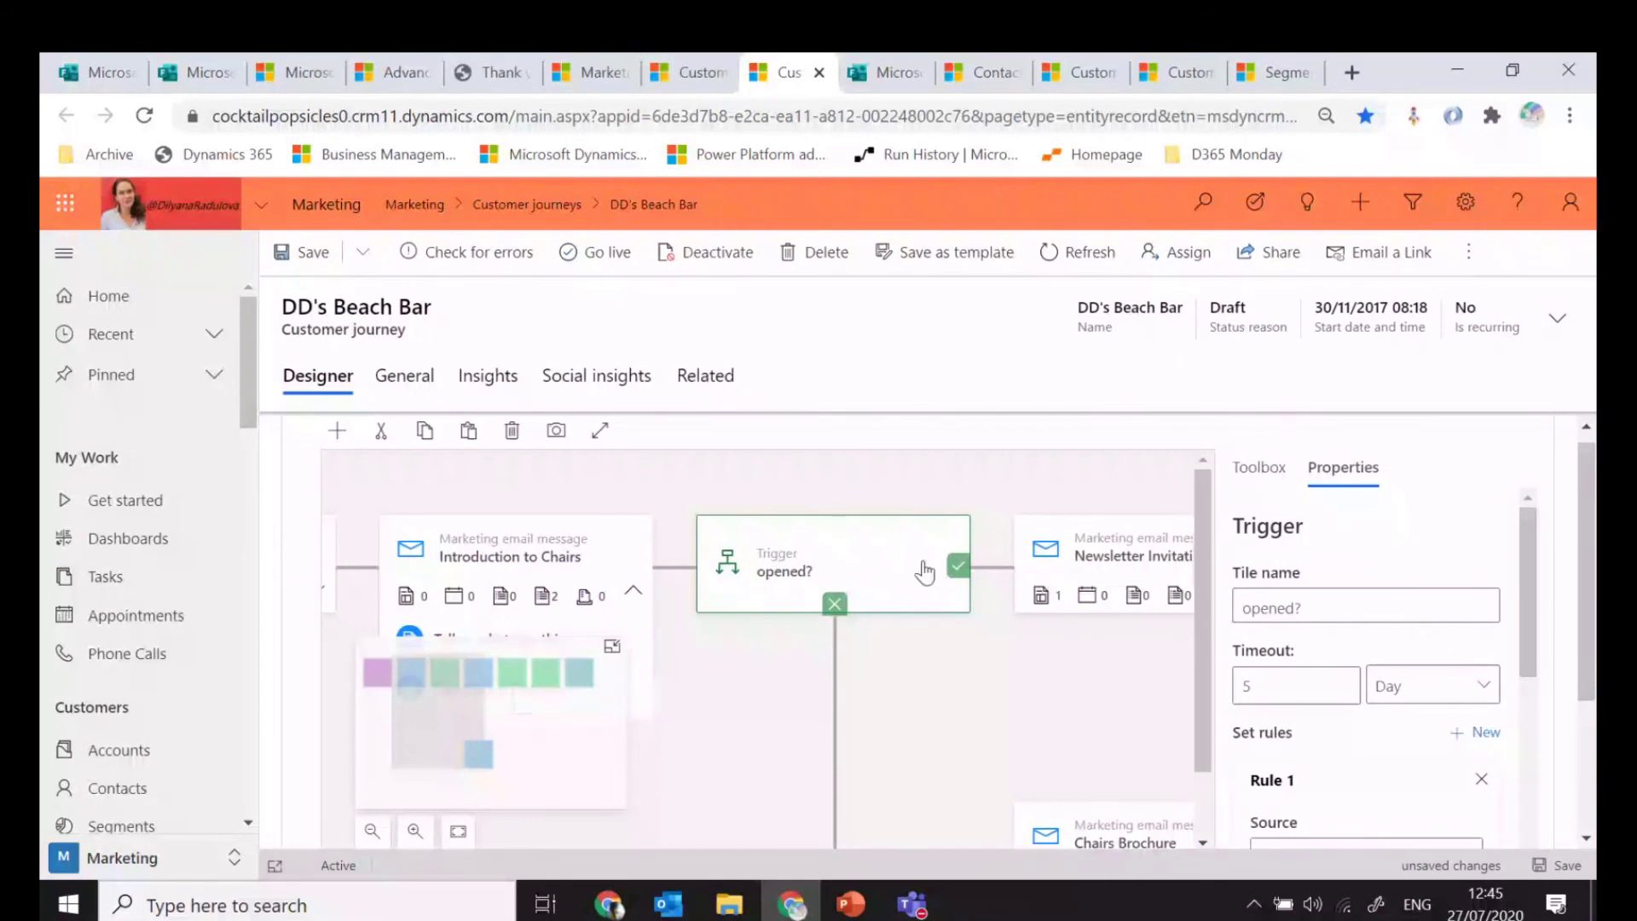
{"action": "left_click", "coordinate": [1259, 467]}
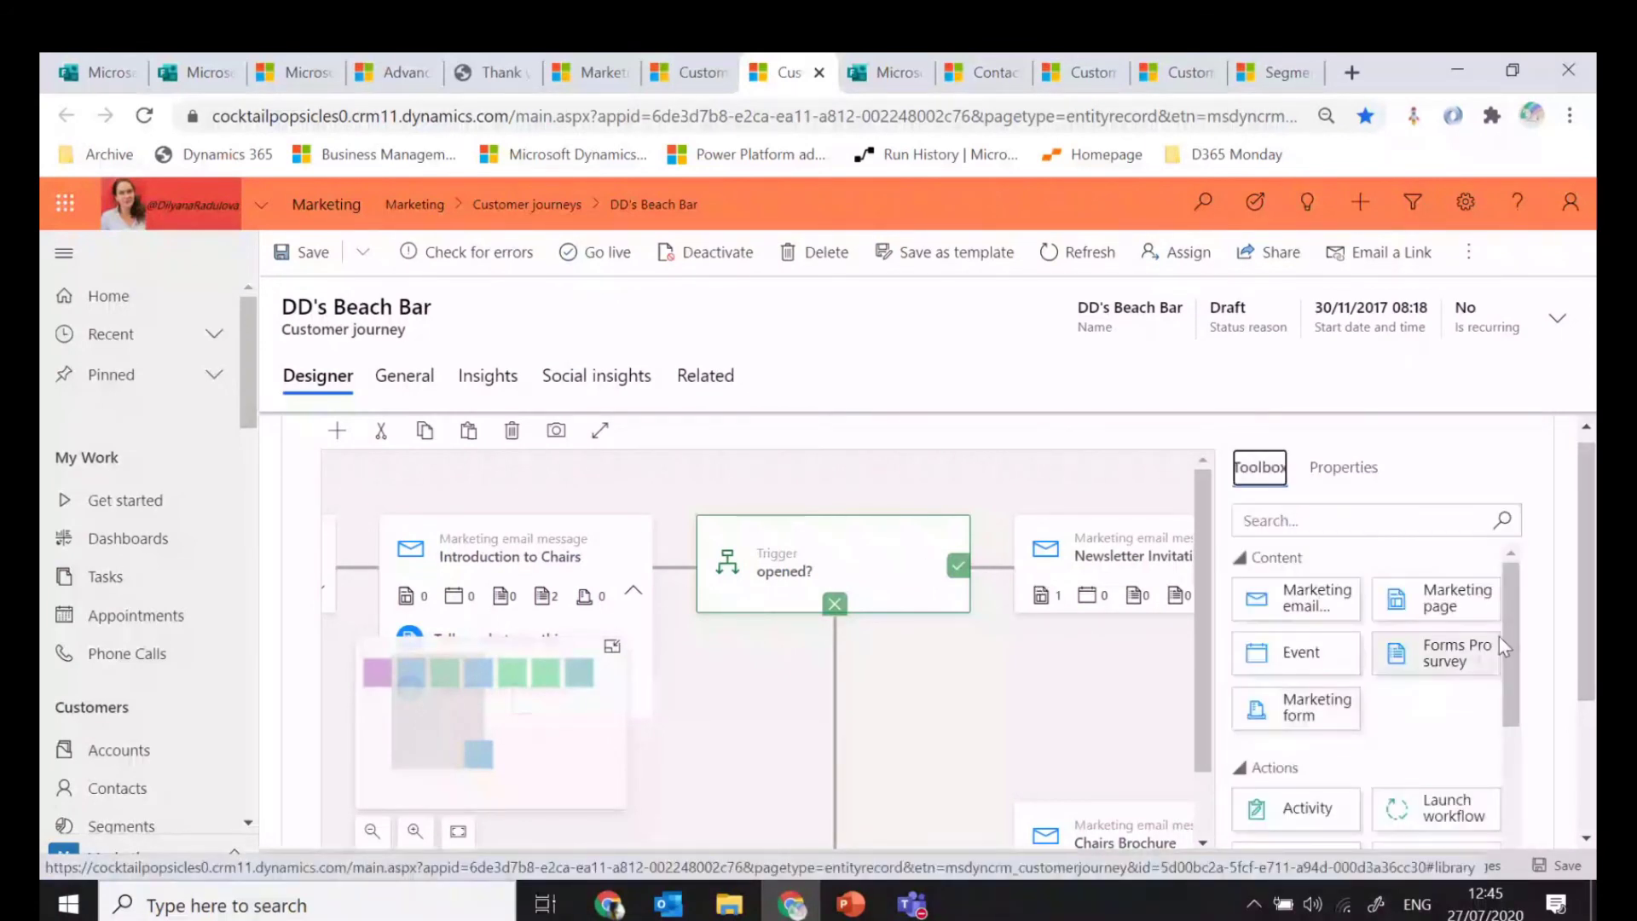
{"action": "scroll", "coordinate": [1499, 637], "scroll_direction": "down", "scroll_amount": 3}
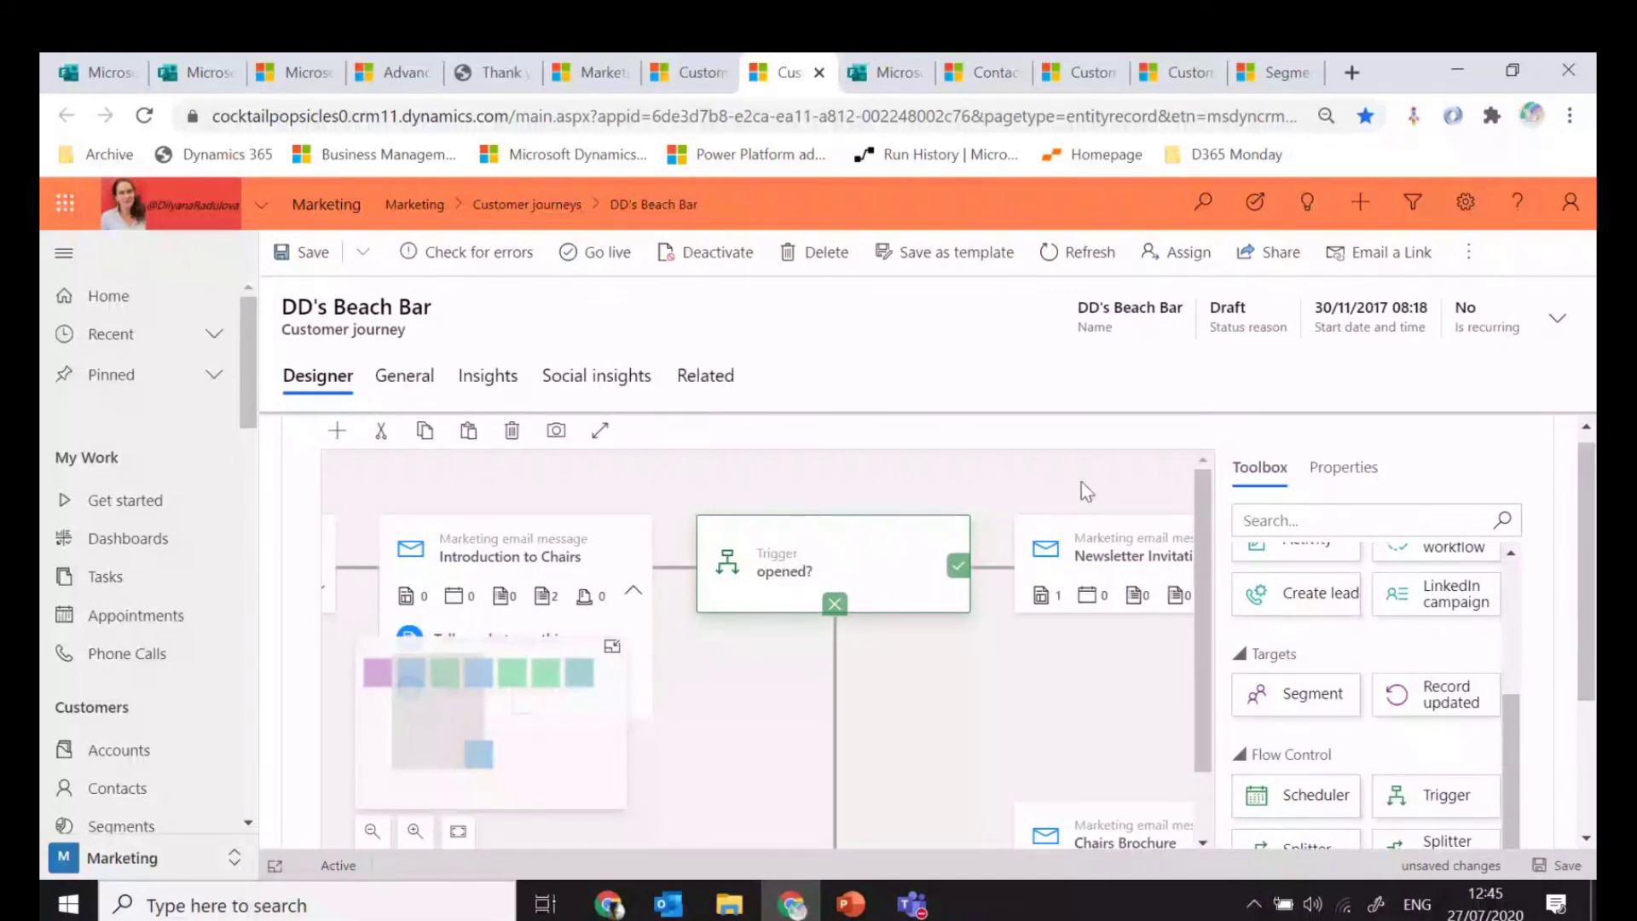
{"action": "left_click", "coordinate": [1340, 474]}
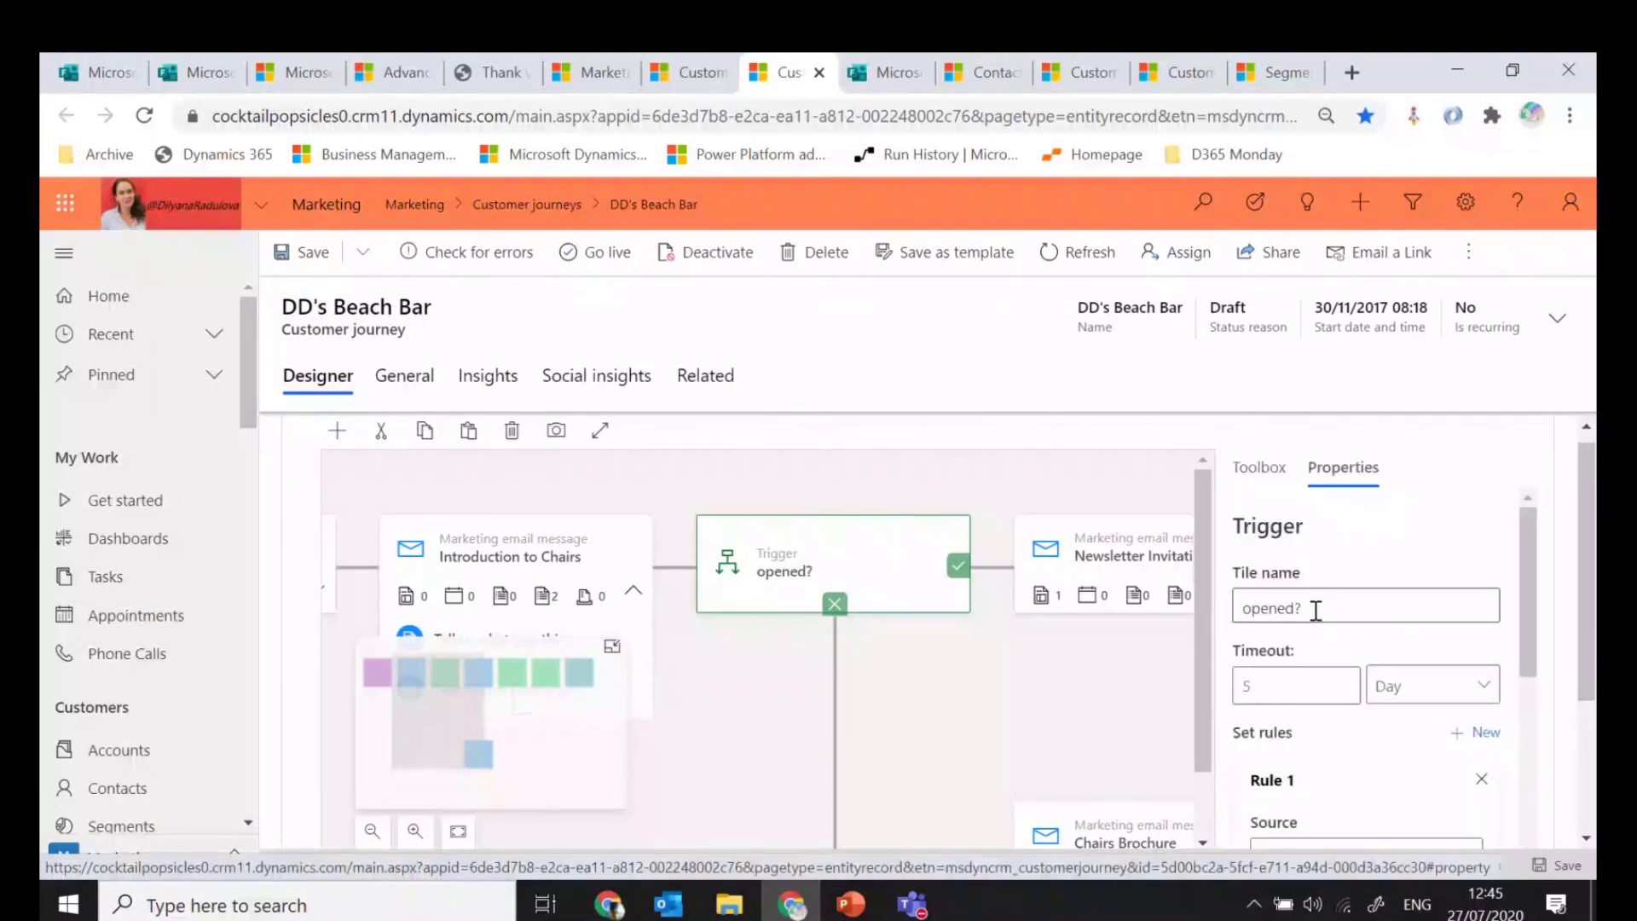
{"action": "scroll", "coordinate": [1532, 616], "scroll_direction": "down", "scroll_amount": 2}
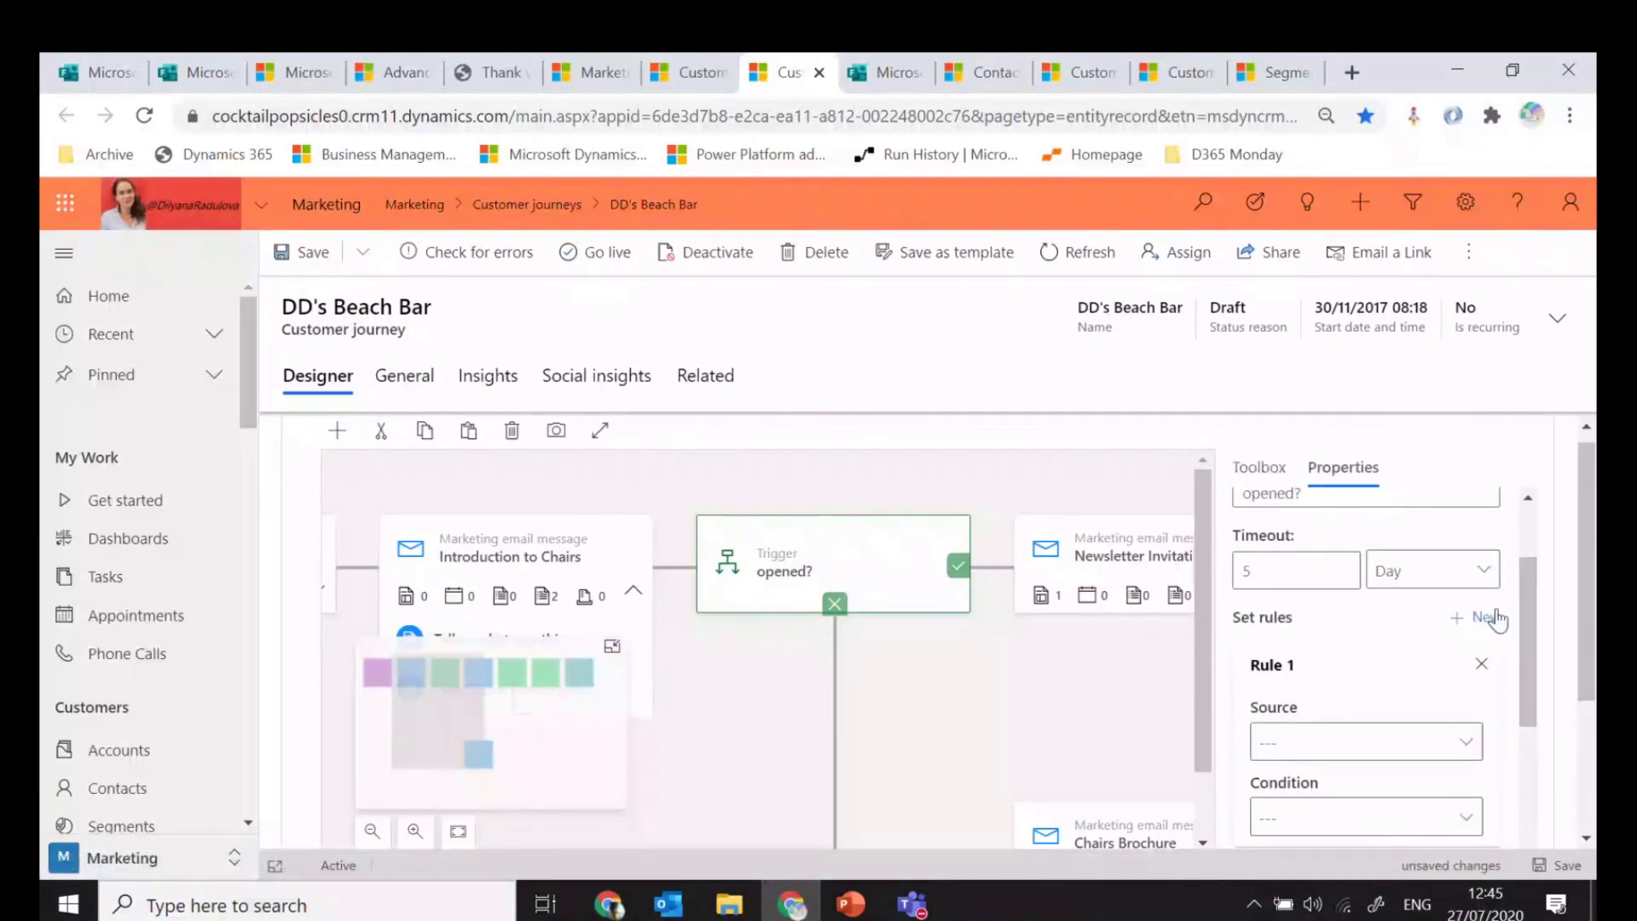
Configure Rule 1 with source "Tell us what you think" (speech bubble), condition "Specific question answered" and label "How was your ice cream today?"
{"action": "left_click", "coordinate": [1345, 745]}
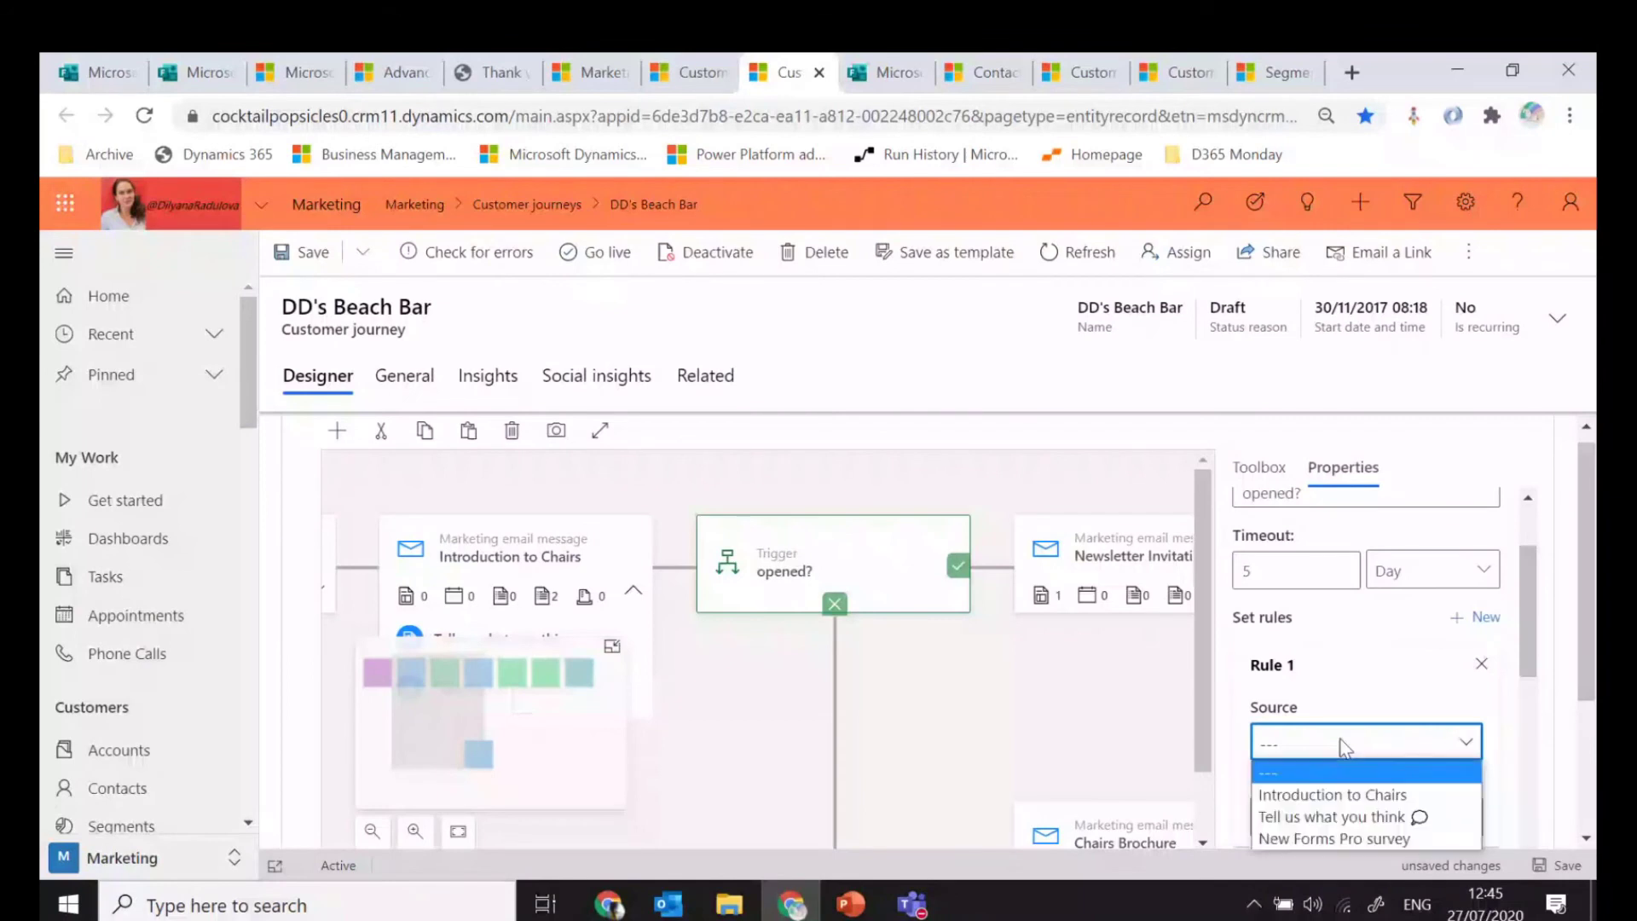
{"action": "left_click", "coordinate": [1344, 818]}
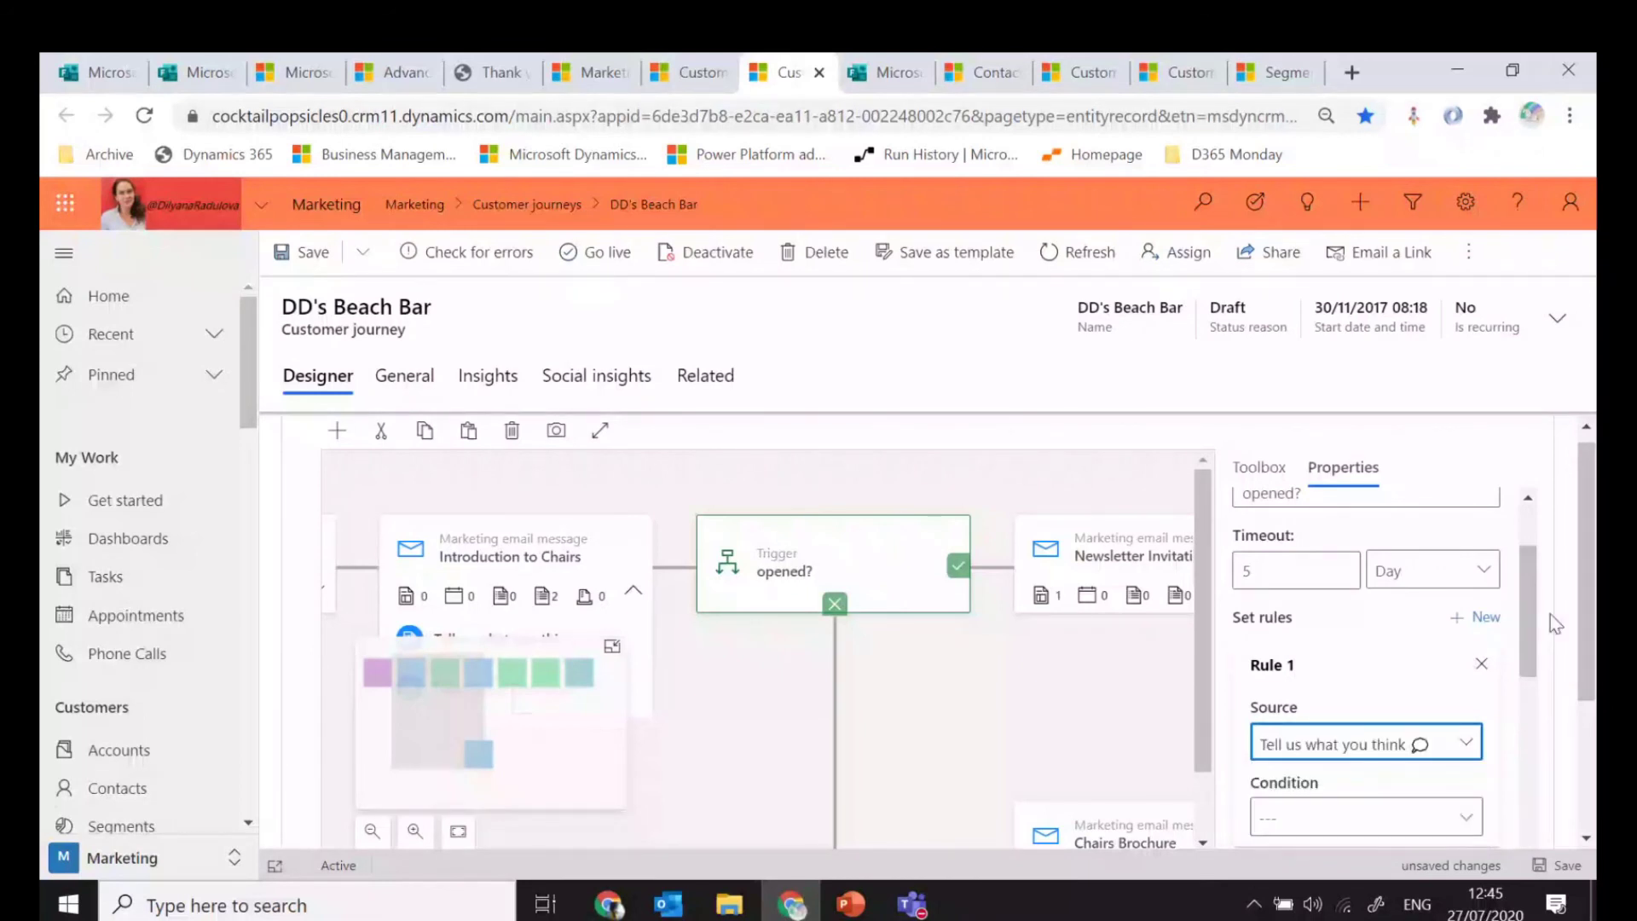
{"action": "scroll", "coordinate": [1550, 619], "scroll_direction": "down", "scroll_amount": 3}
{"action": "left_click", "coordinate": [1318, 605]}
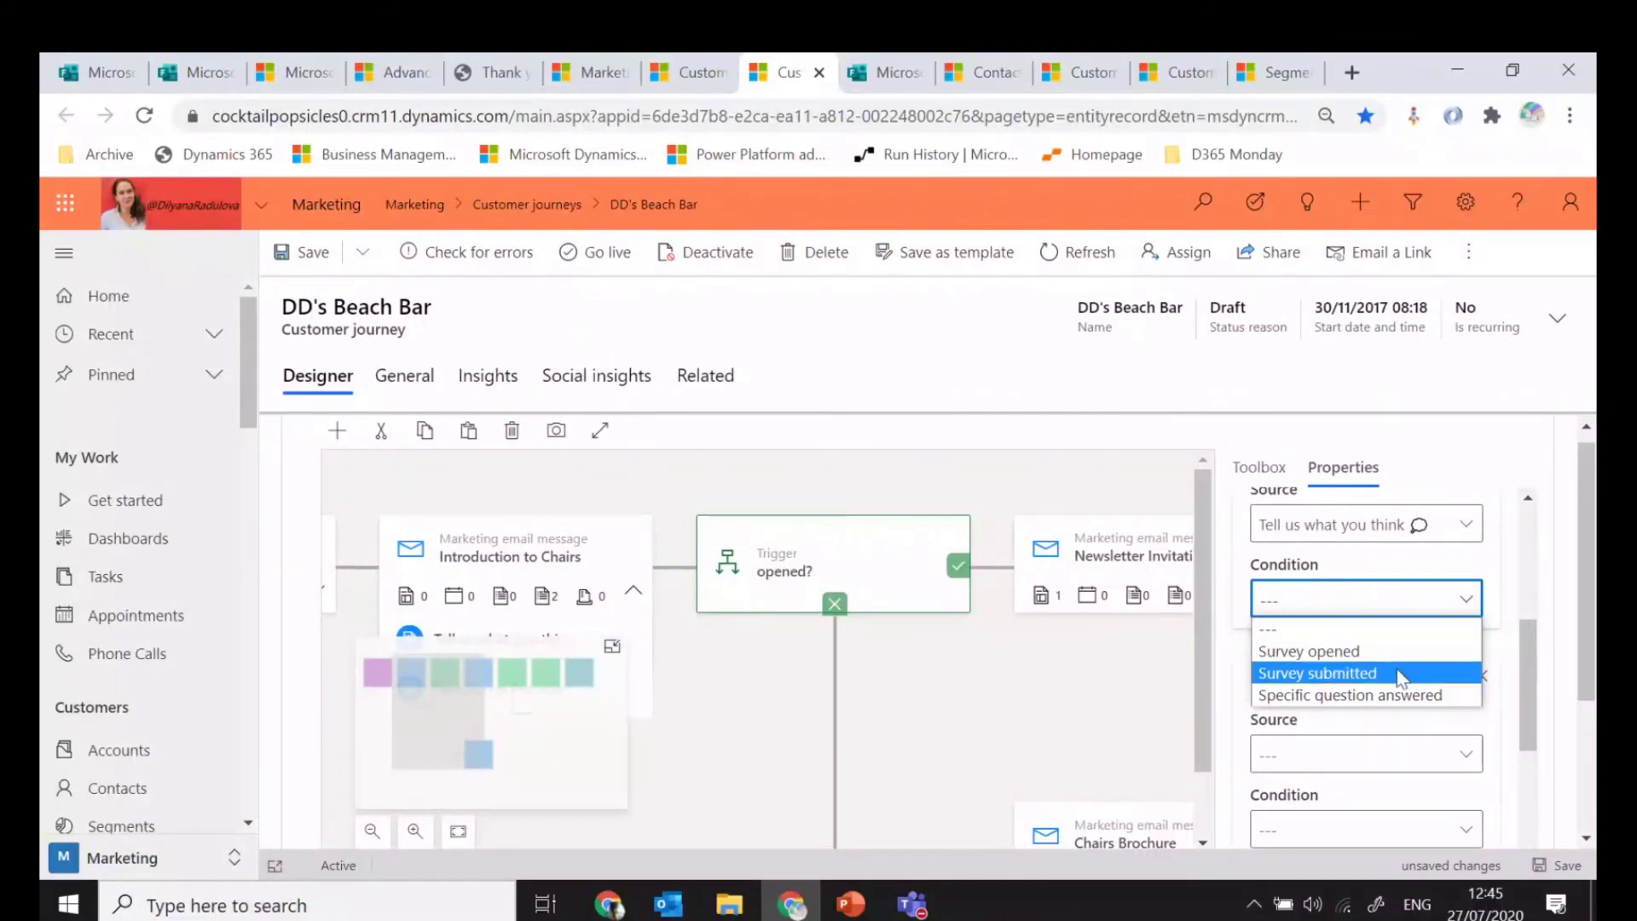
{"action": "left_click", "coordinate": [1410, 694]}
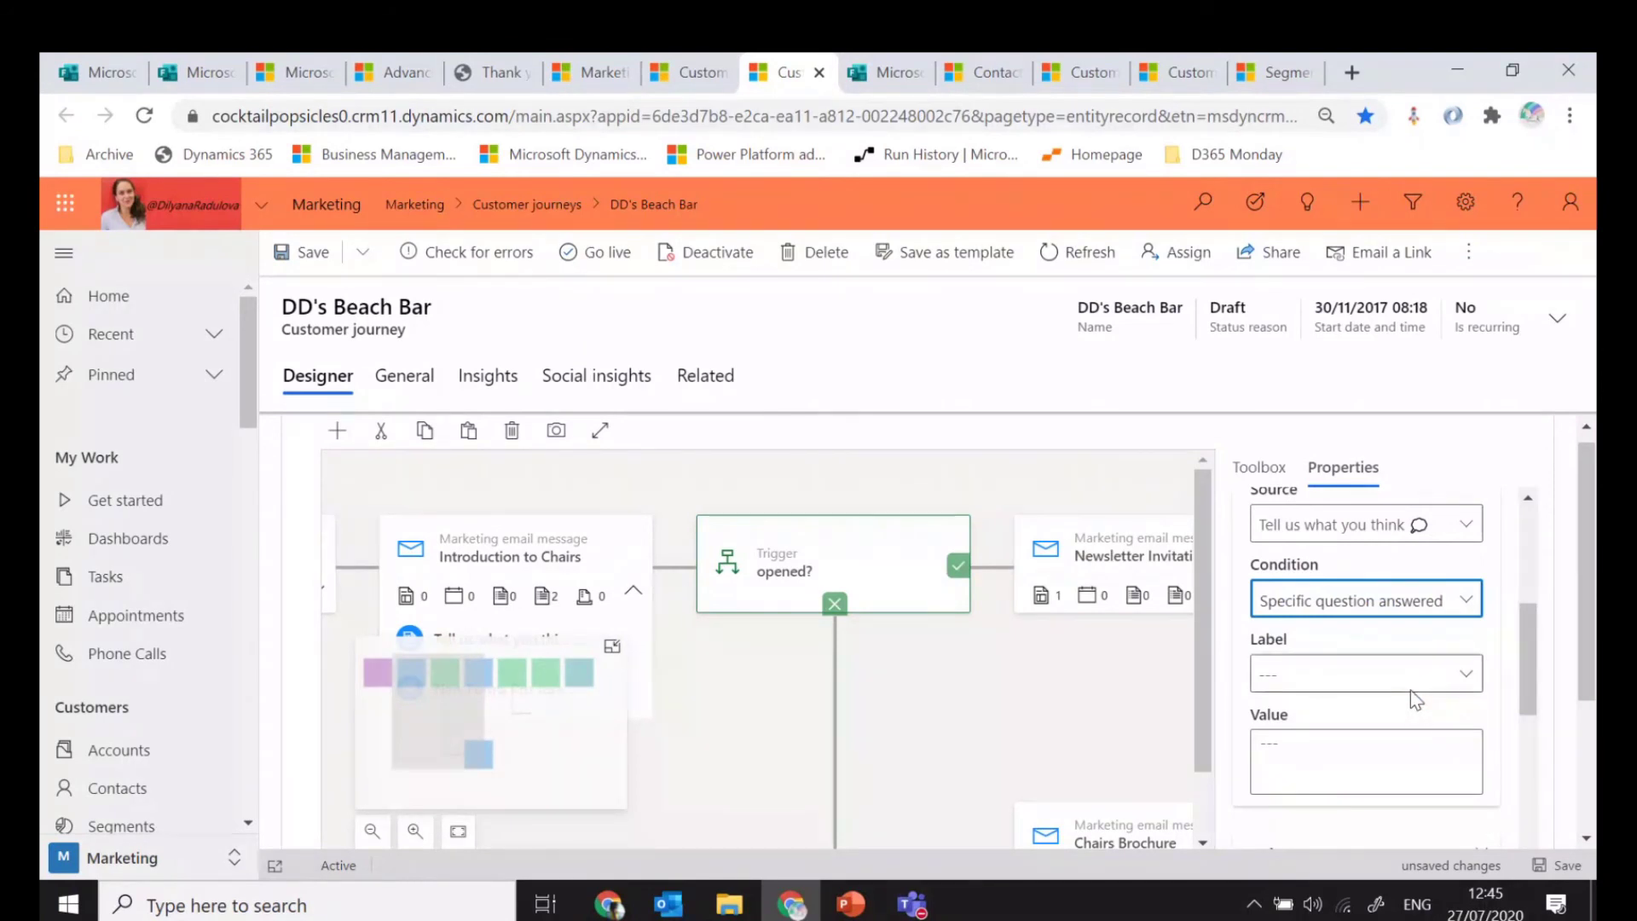
{"action": "left_click", "coordinate": [1409, 675]}
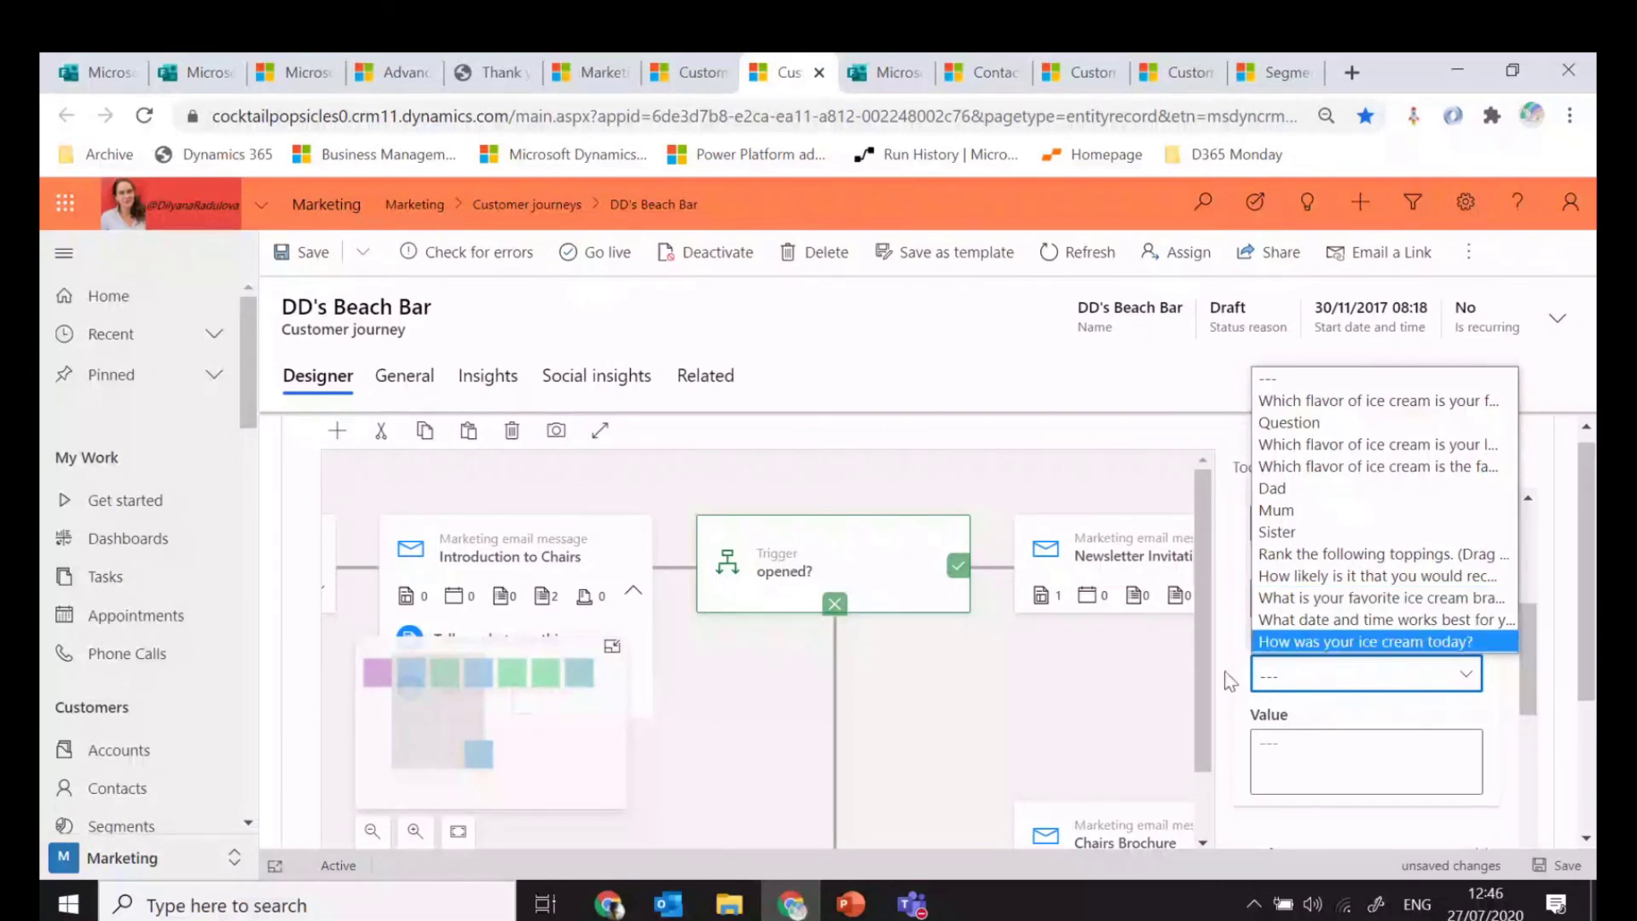
{"action": "left_click", "coordinate": [1267, 646]}
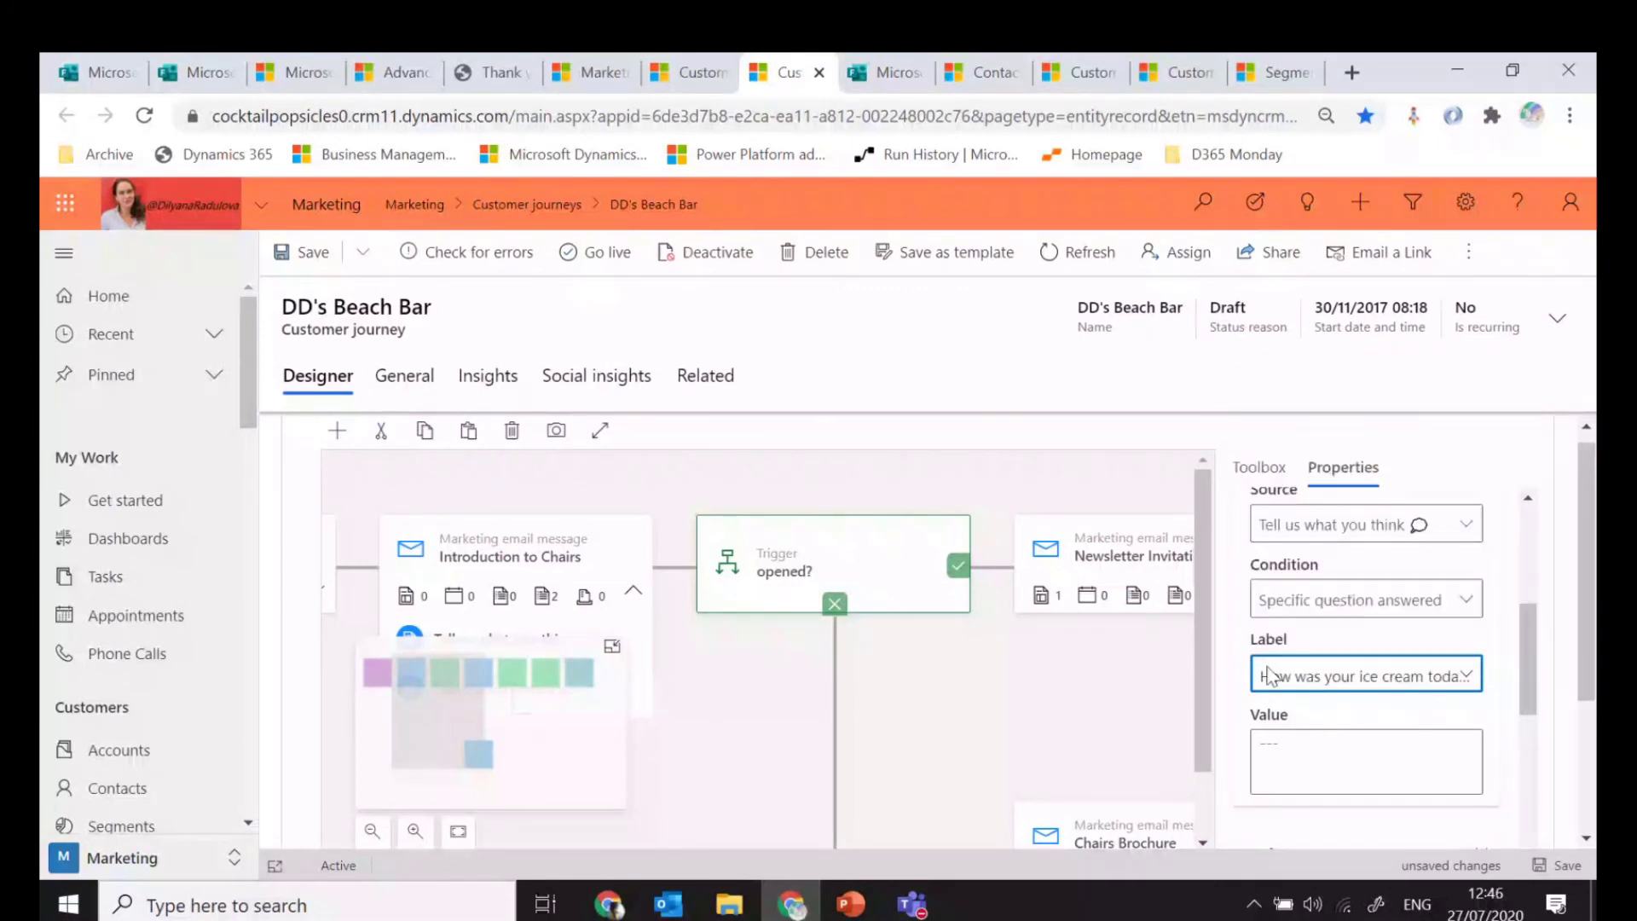
{"action": "left_click", "coordinate": [1273, 735]}
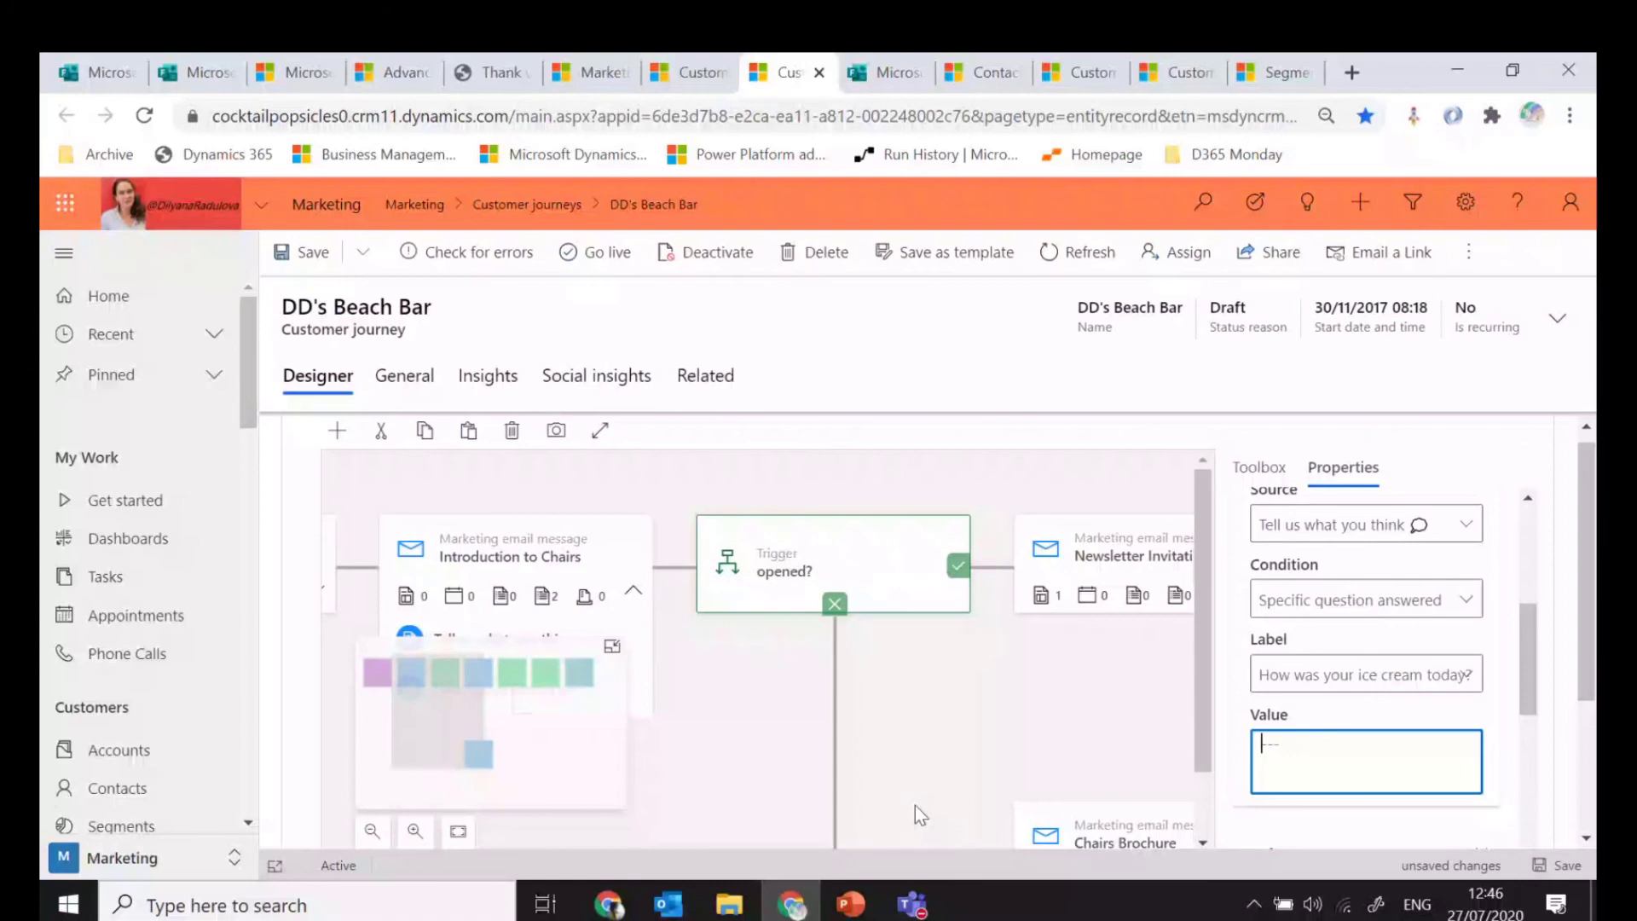
Switch to Teams to read the meeting chat question about where survey answer data is stored, and return to Chrome
{"action": "left_click", "coordinate": [913, 904]}
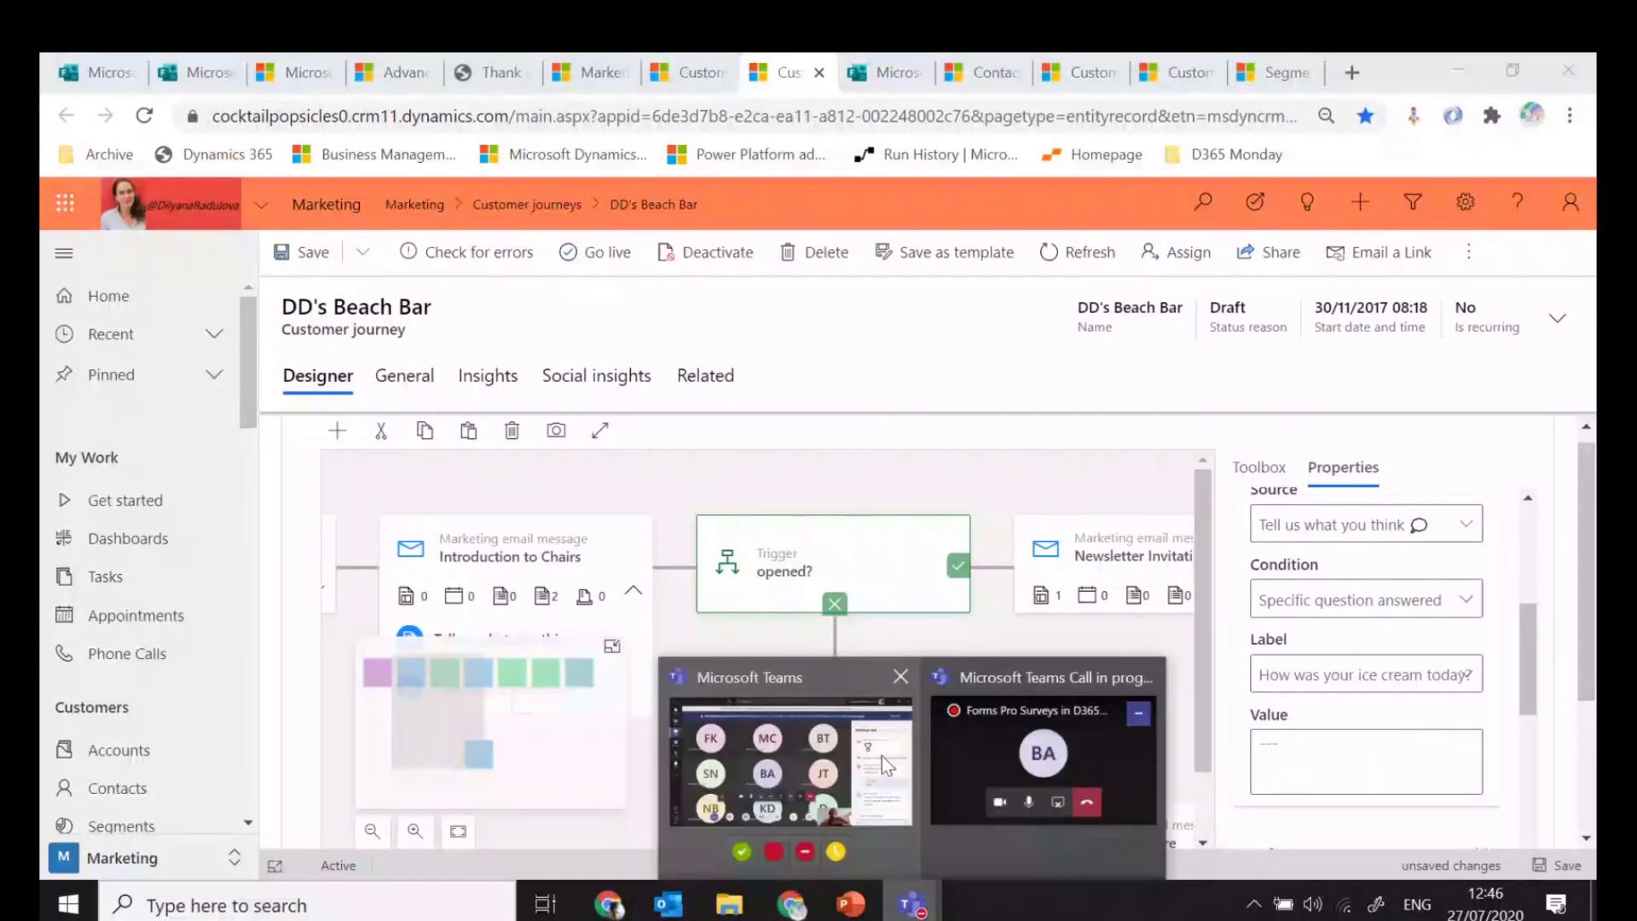
{"action": "left_click", "coordinate": [881, 755]}
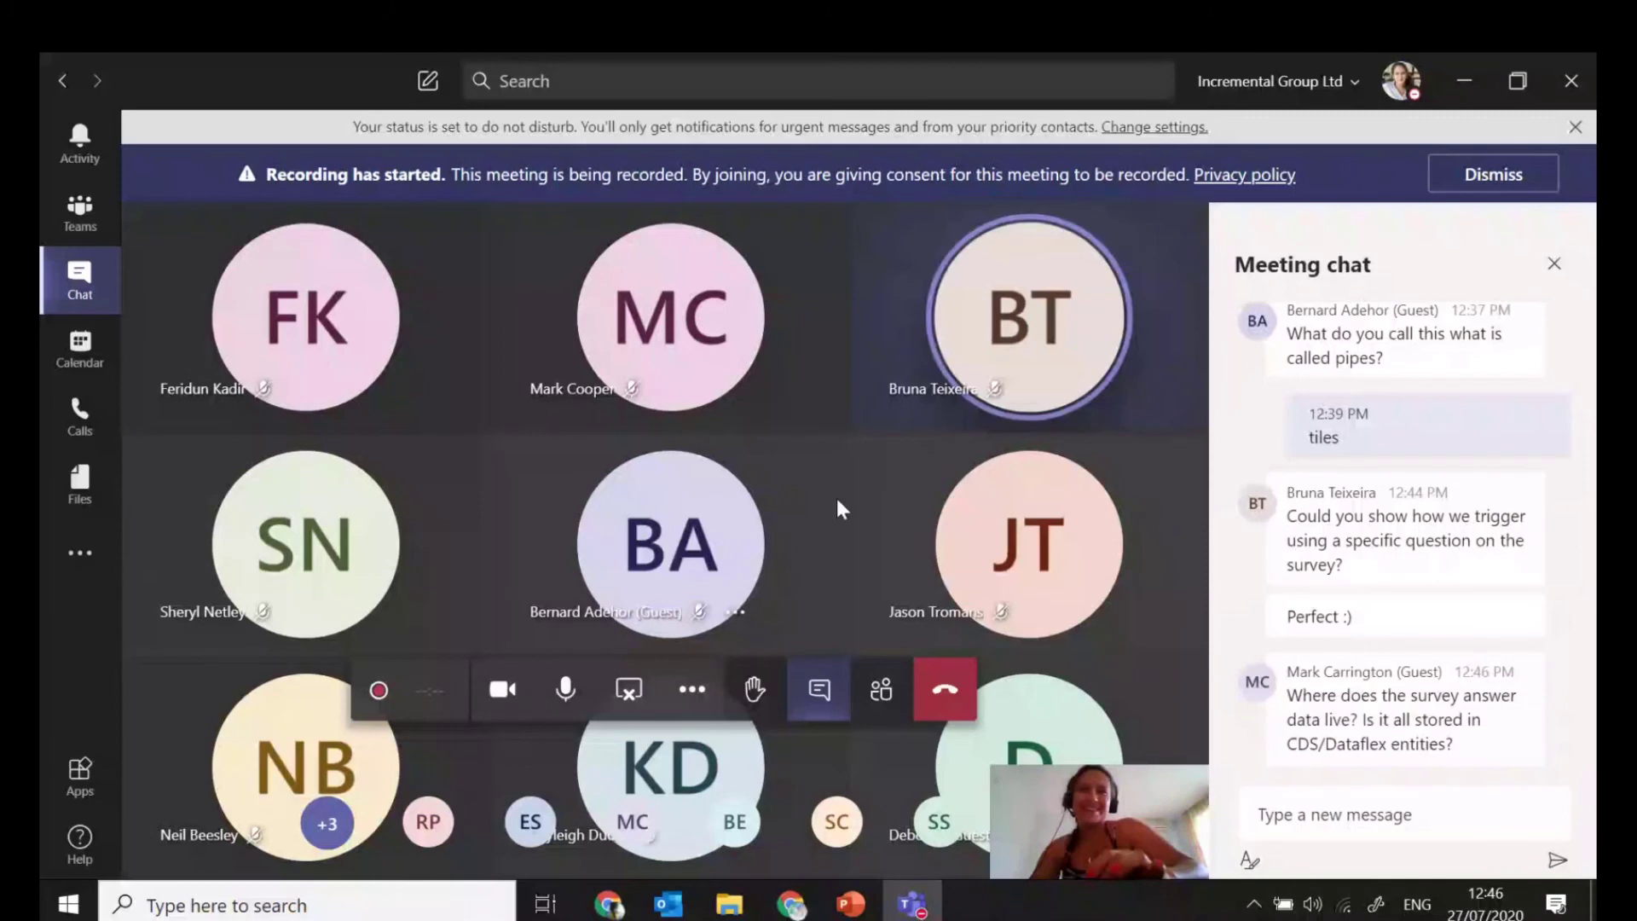
{"action": "mouse_move", "coordinate": [850, 903]}
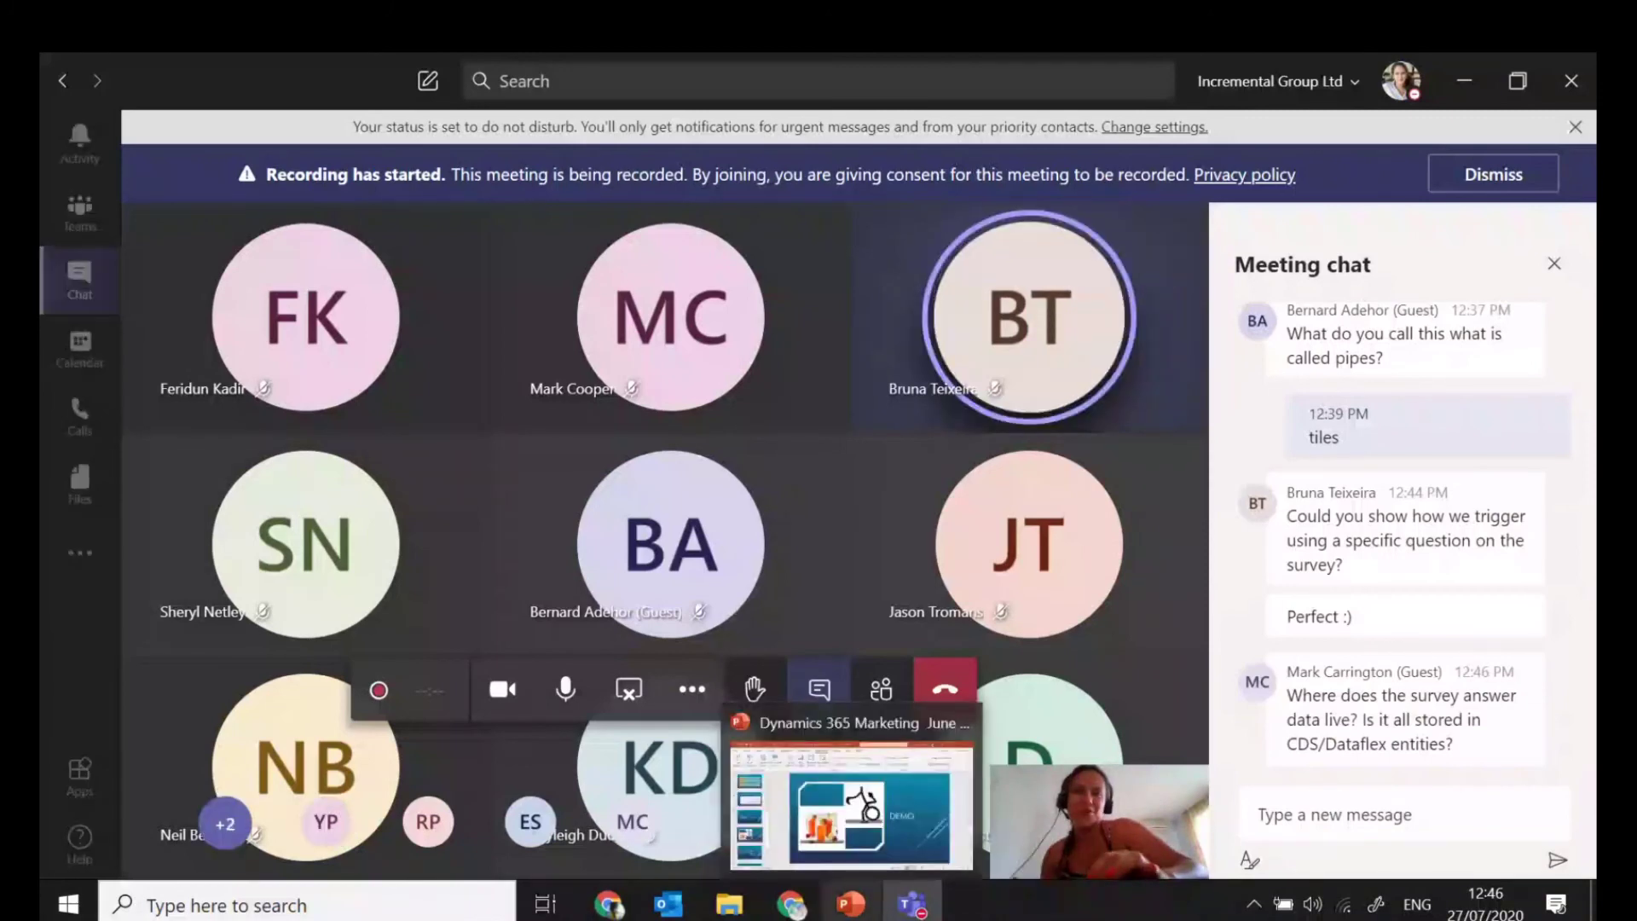
{"action": "left_click", "coordinate": [791, 903]}
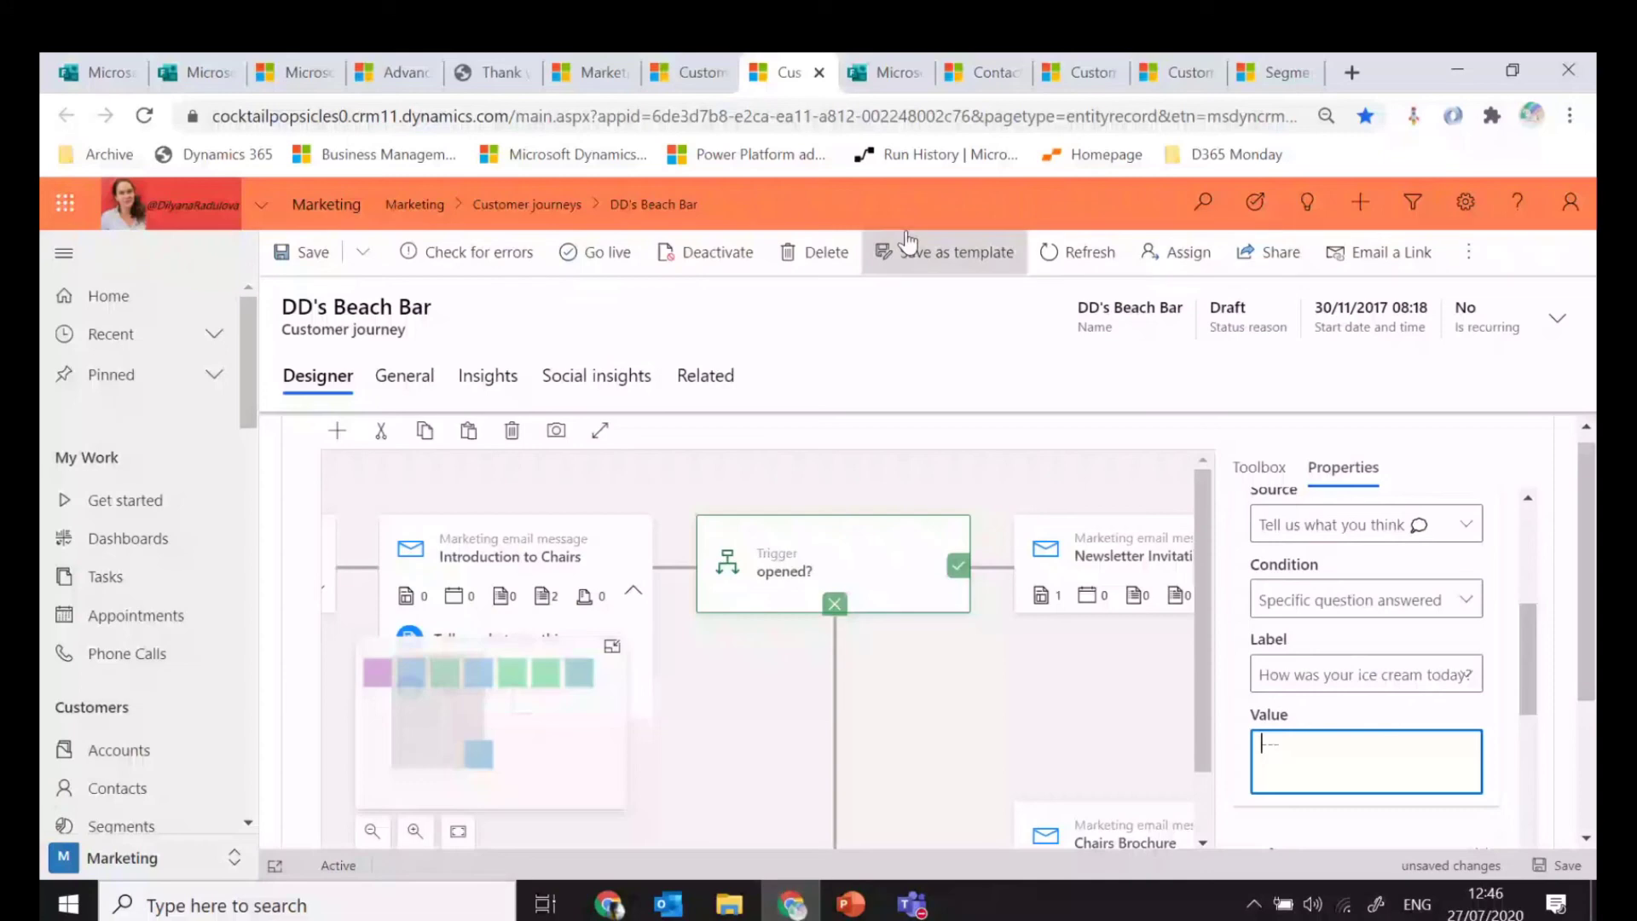
Review the cocktail survey's invitation details in Forms Pro and go to the responding contact's record in Dynamics 365 Marketing
{"action": "left_click", "coordinate": [878, 74]}
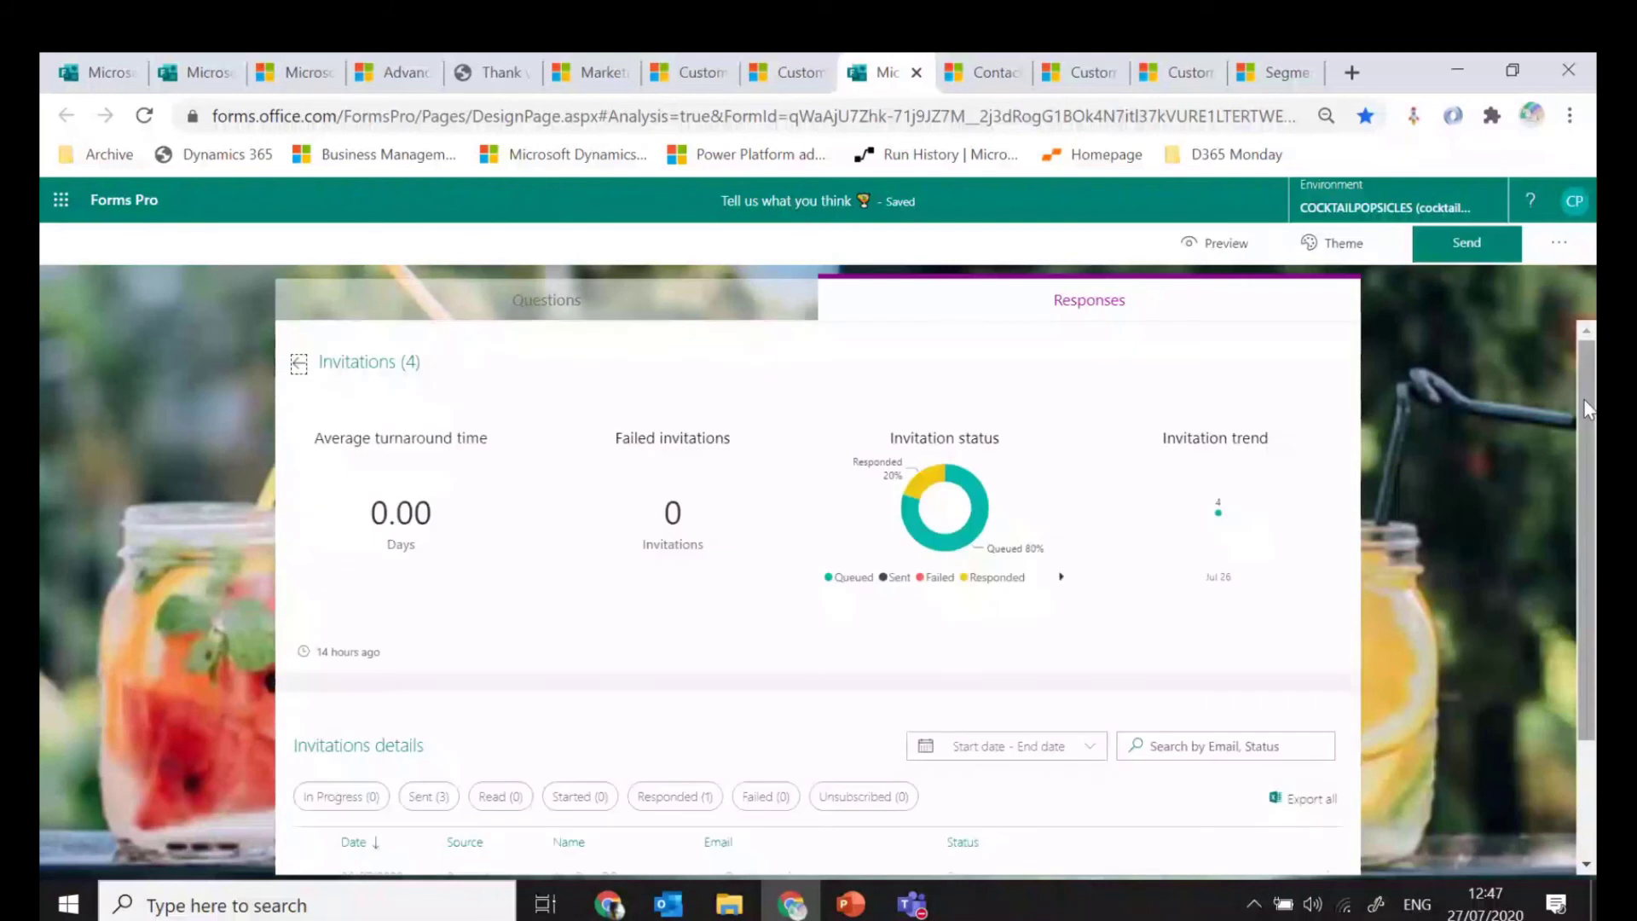
{"action": "scroll", "coordinate": [586, 837], "scroll_direction": "down", "scroll_amount": 2}
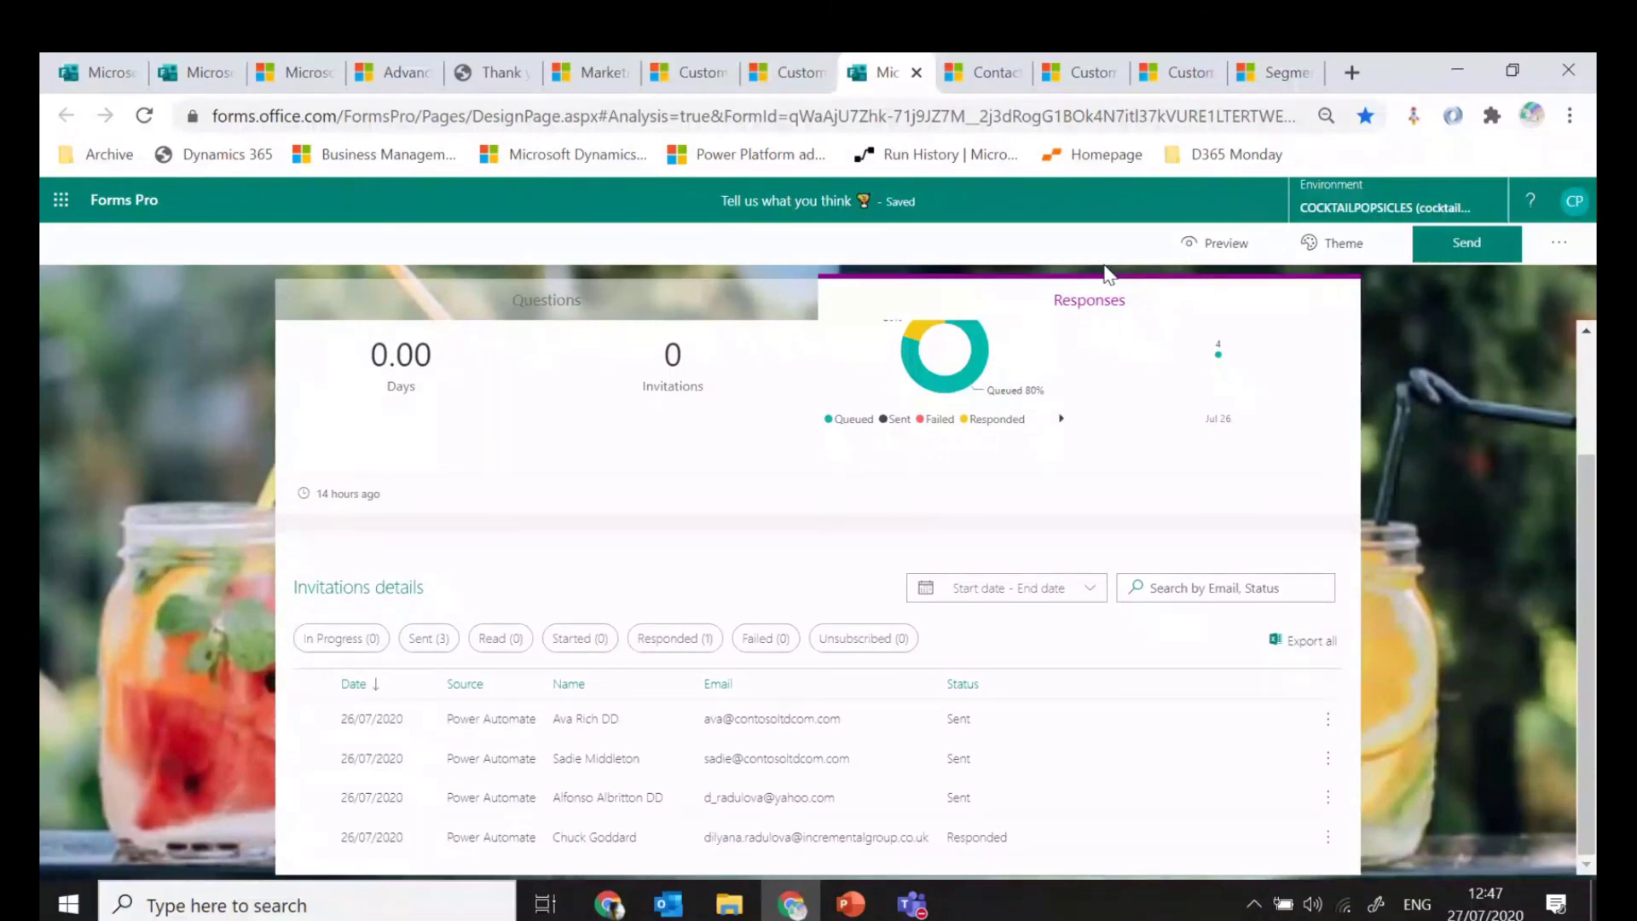
{"action": "left_click", "coordinate": [981, 73]}
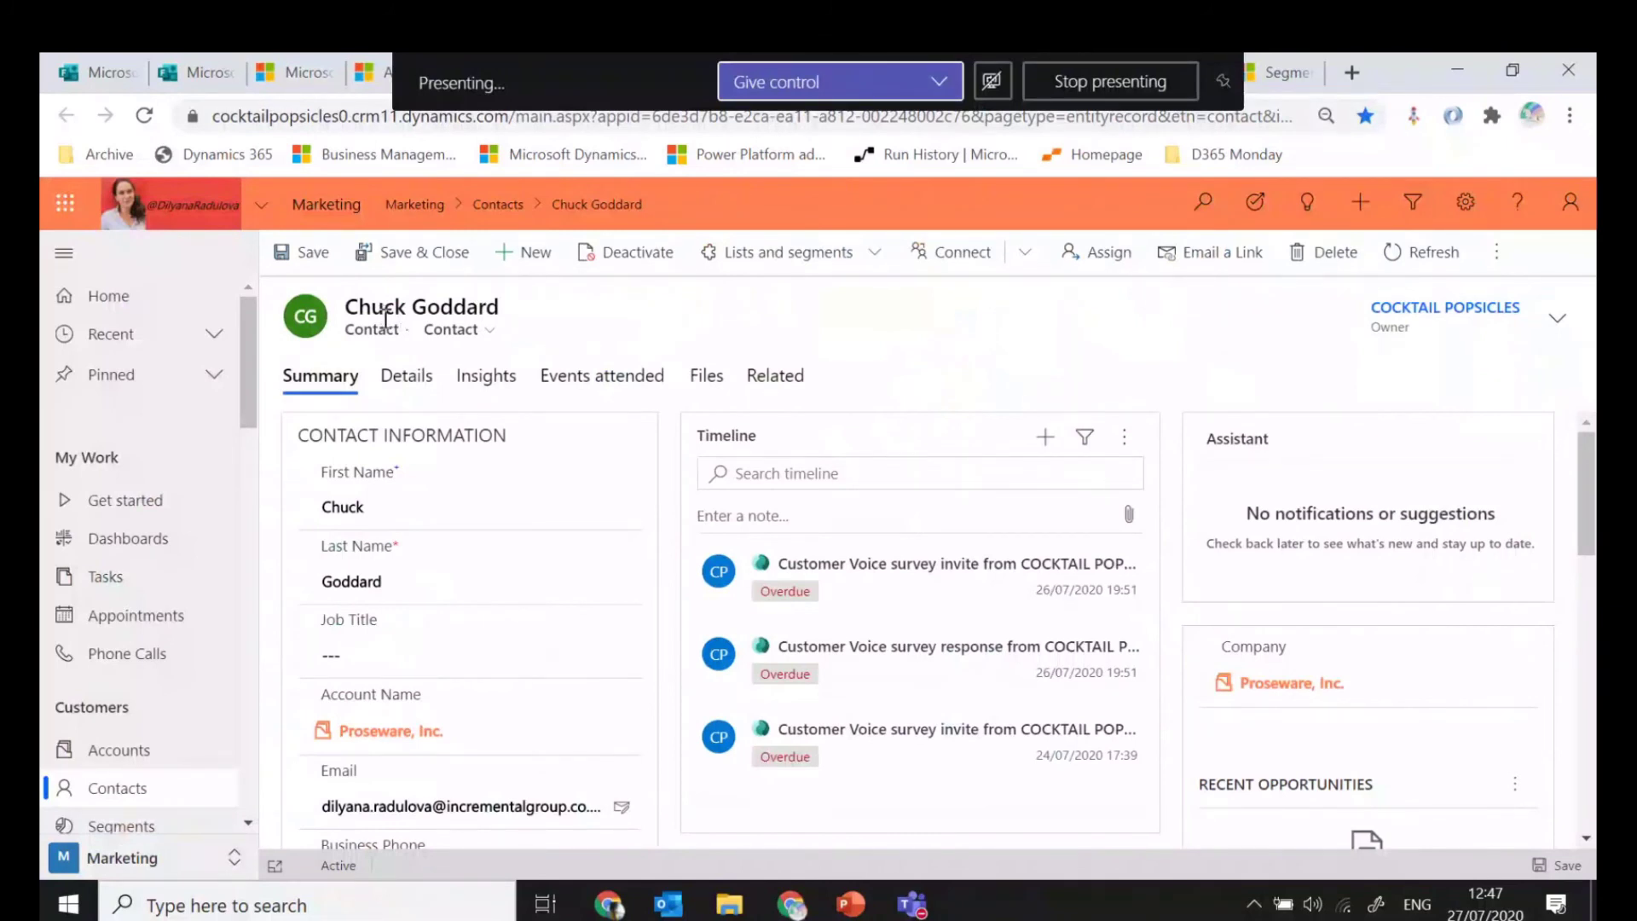
{"action": "left_click", "coordinate": [586, 512]}
Open the latest Customer Voice survey invite from the contact's timeline, inspect it and return to the contact record
{"action": "mouse_move", "coordinate": [999, 588]}
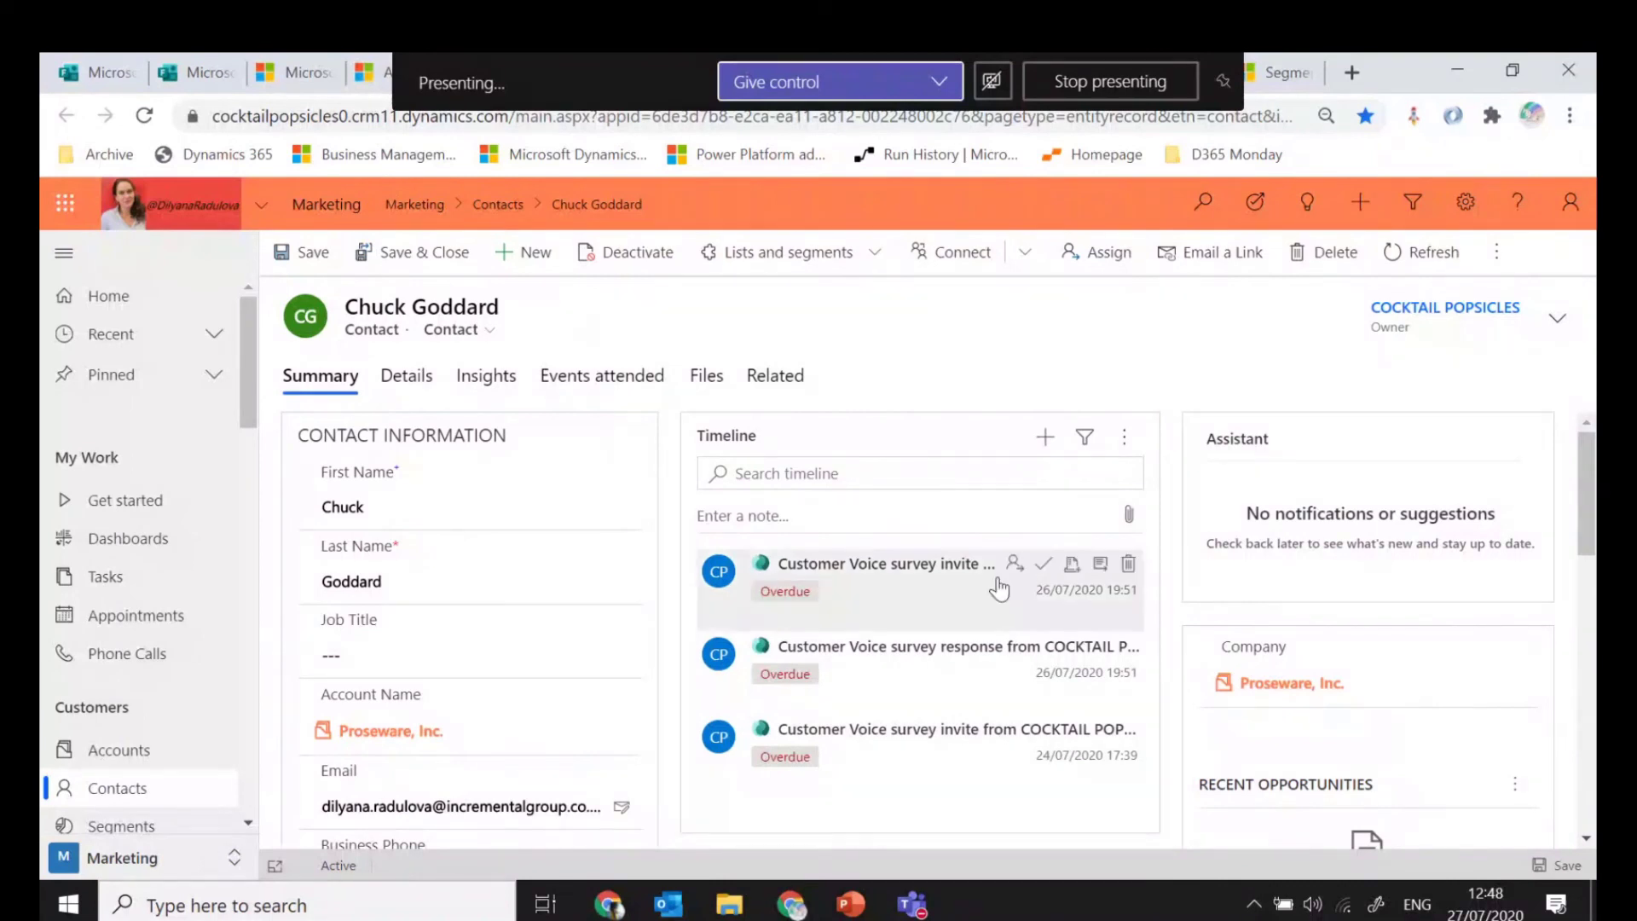
{"action": "left_click", "coordinate": [1100, 568]}
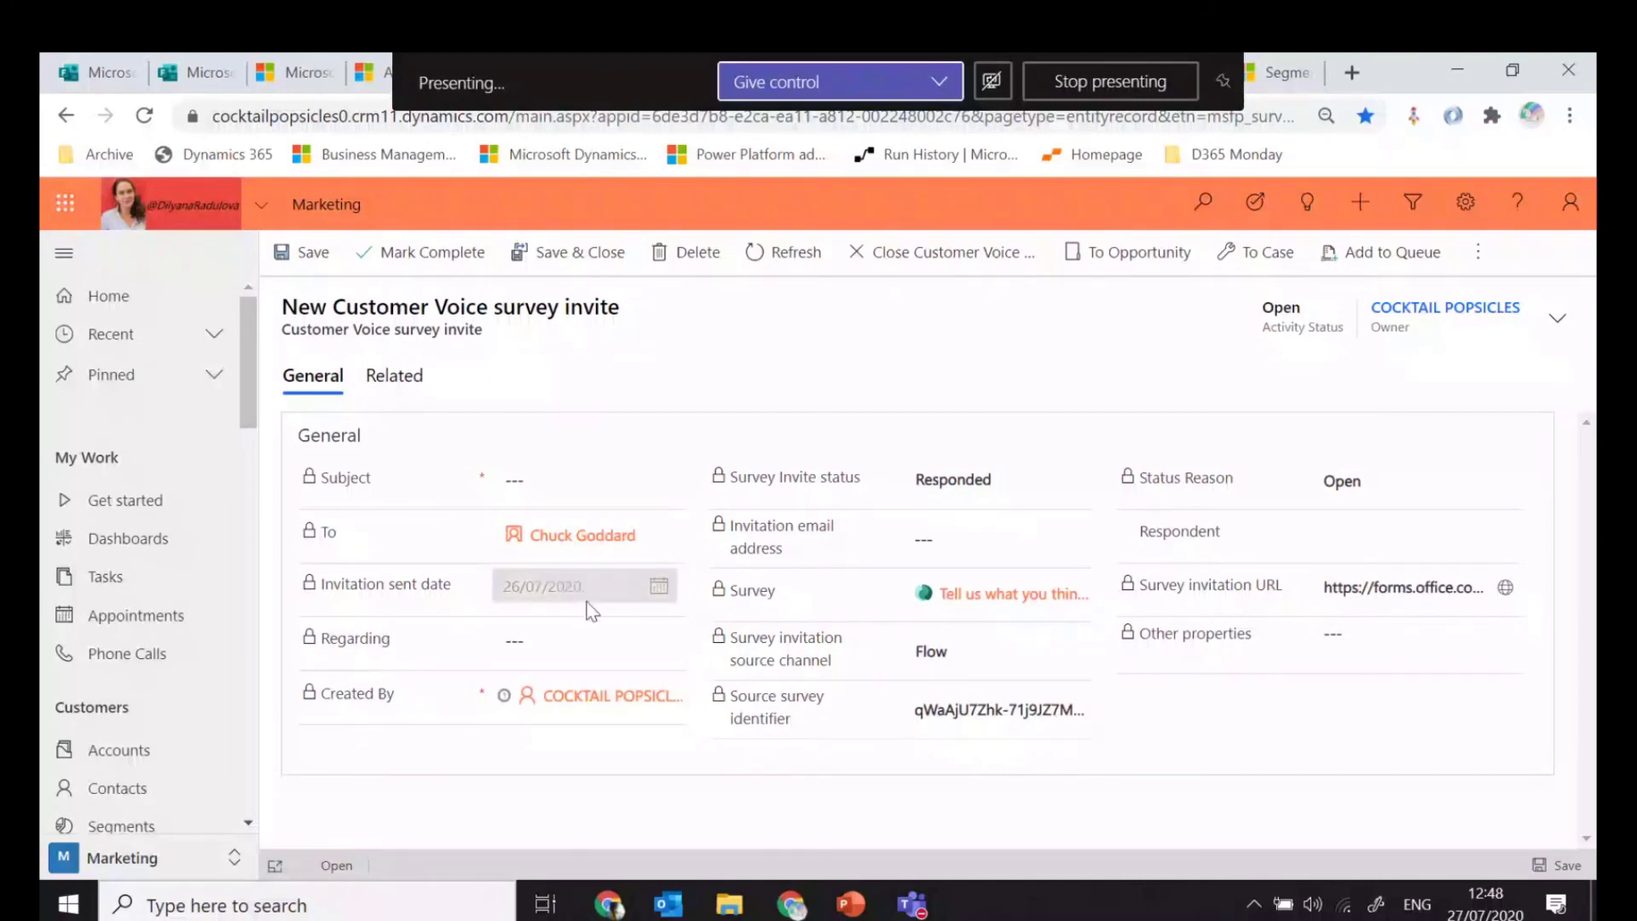
{"action": "left_click", "coordinate": [568, 552]}
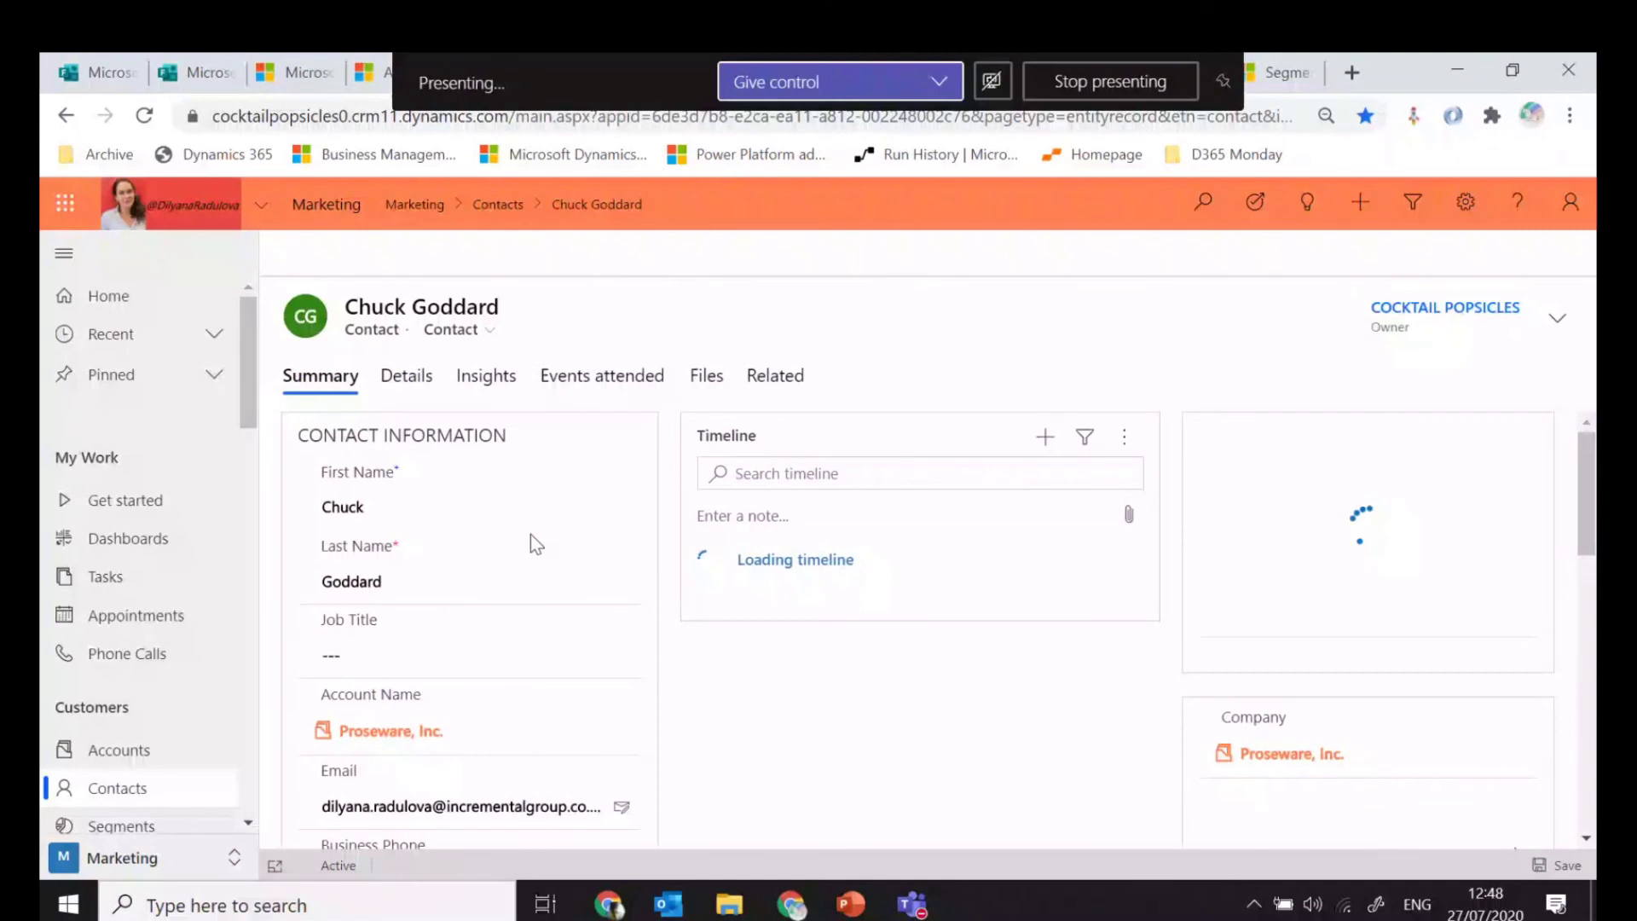
Open the Customer Voice survey response from the contact's timeline and look through the submitted answers
{"action": "left_click", "coordinate": [1103, 643]}
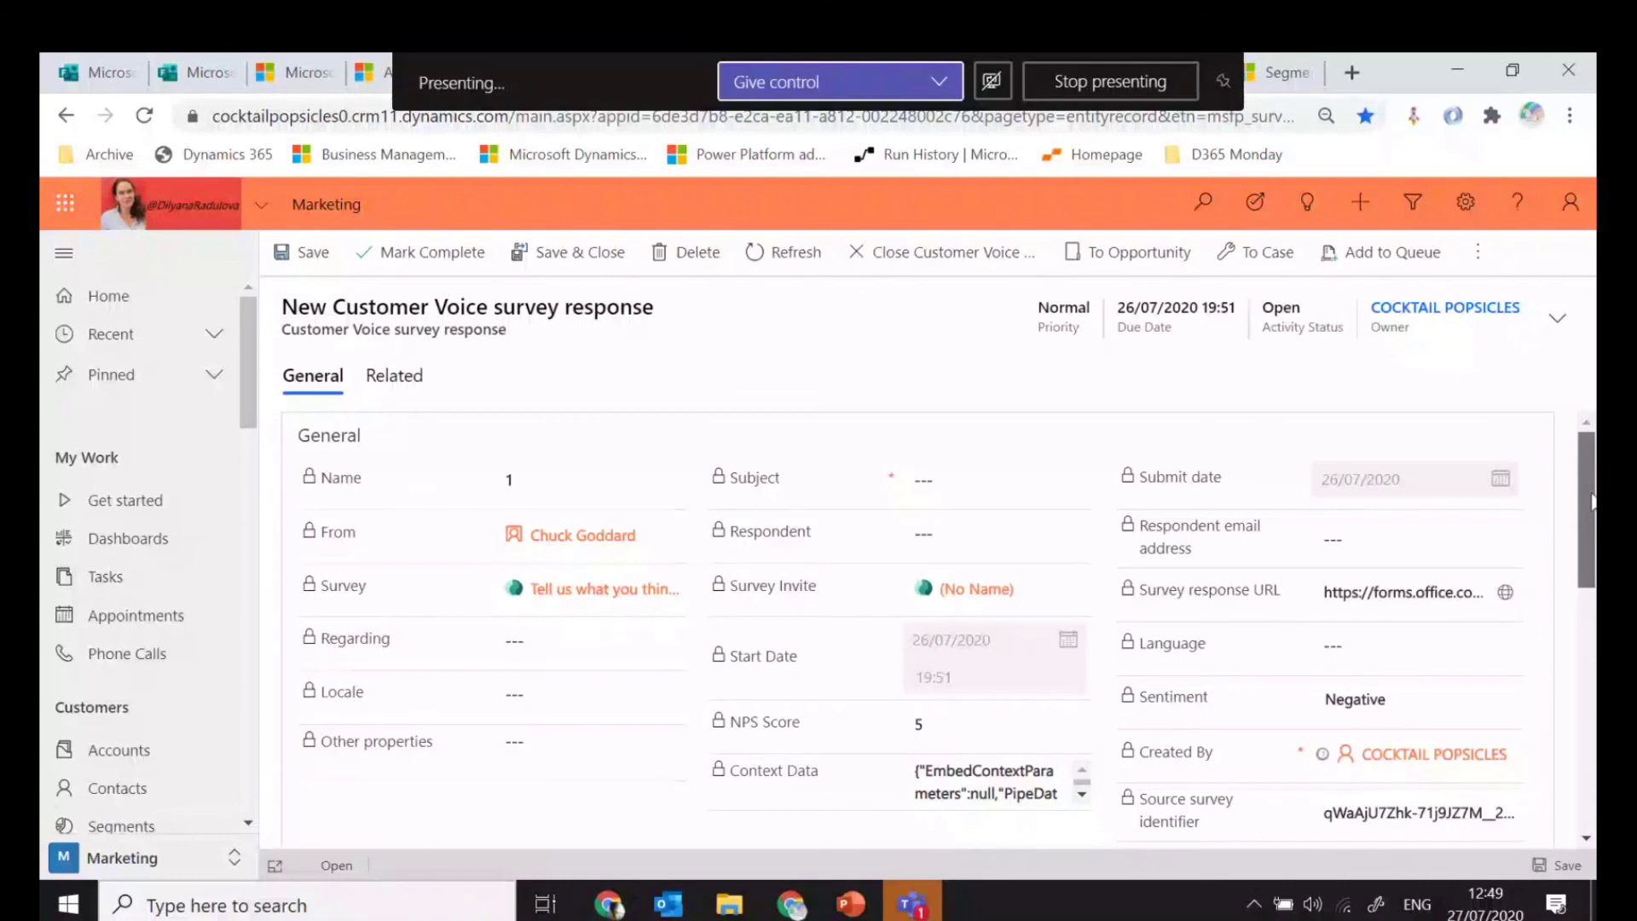
{"action": "left_click_drag", "start_coordinate": [1591, 501], "coordinate": [1591, 623]}
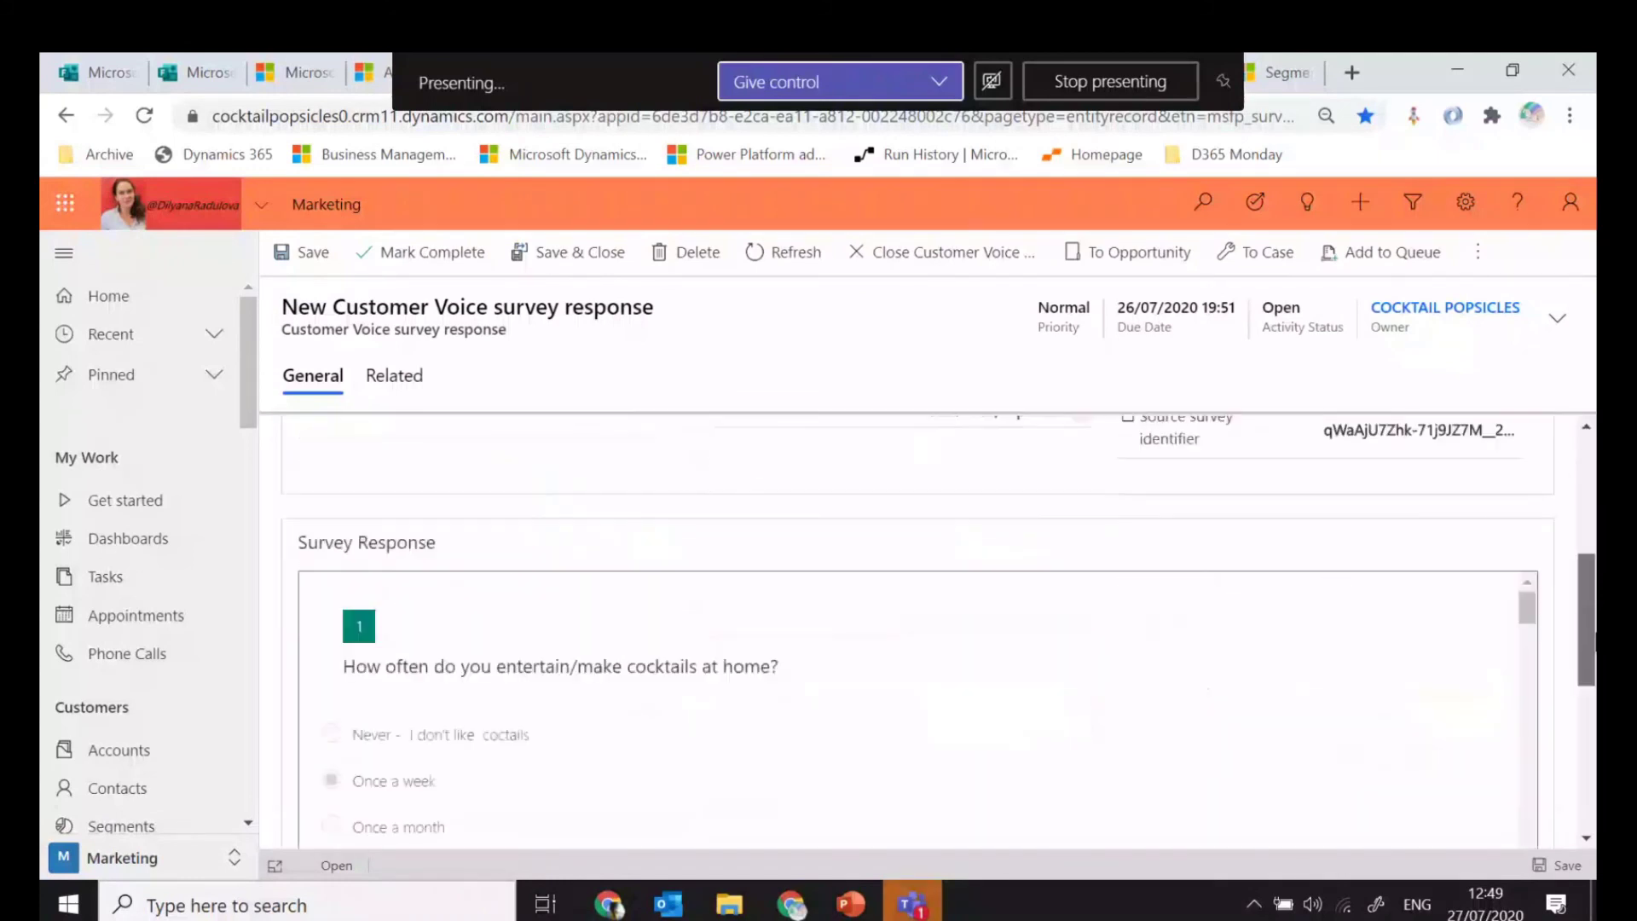
{"action": "scroll", "coordinate": [828, 613], "scroll_direction": "down", "scroll_amount": 1}
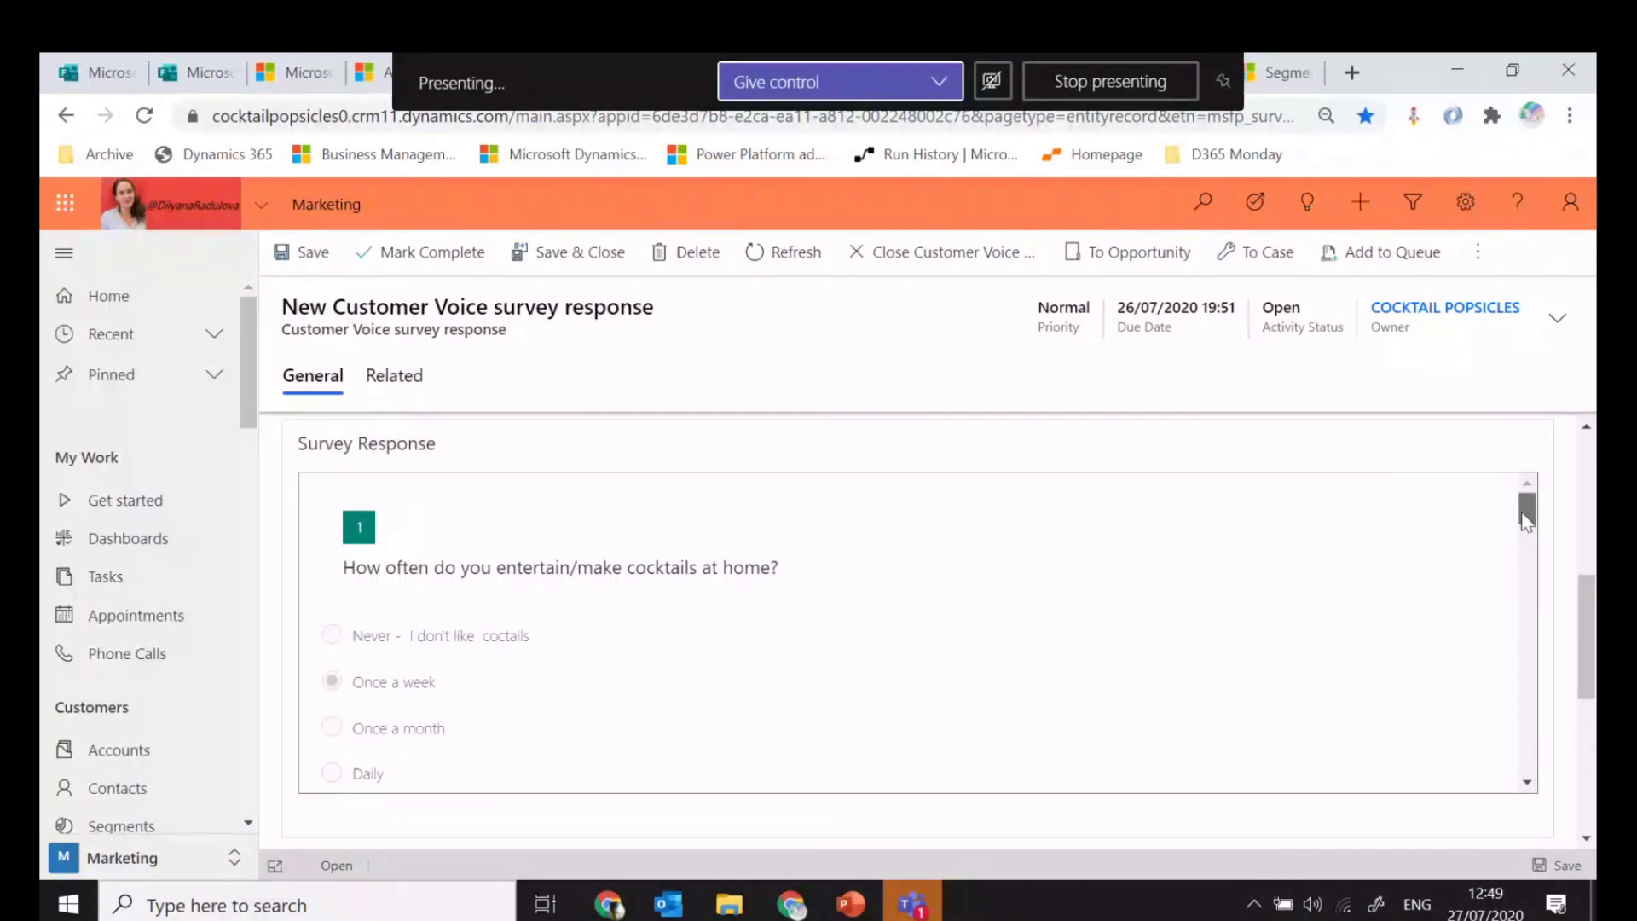
{"action": "left_click_drag", "start_coordinate": [1526, 521], "coordinate": [1532, 650]}
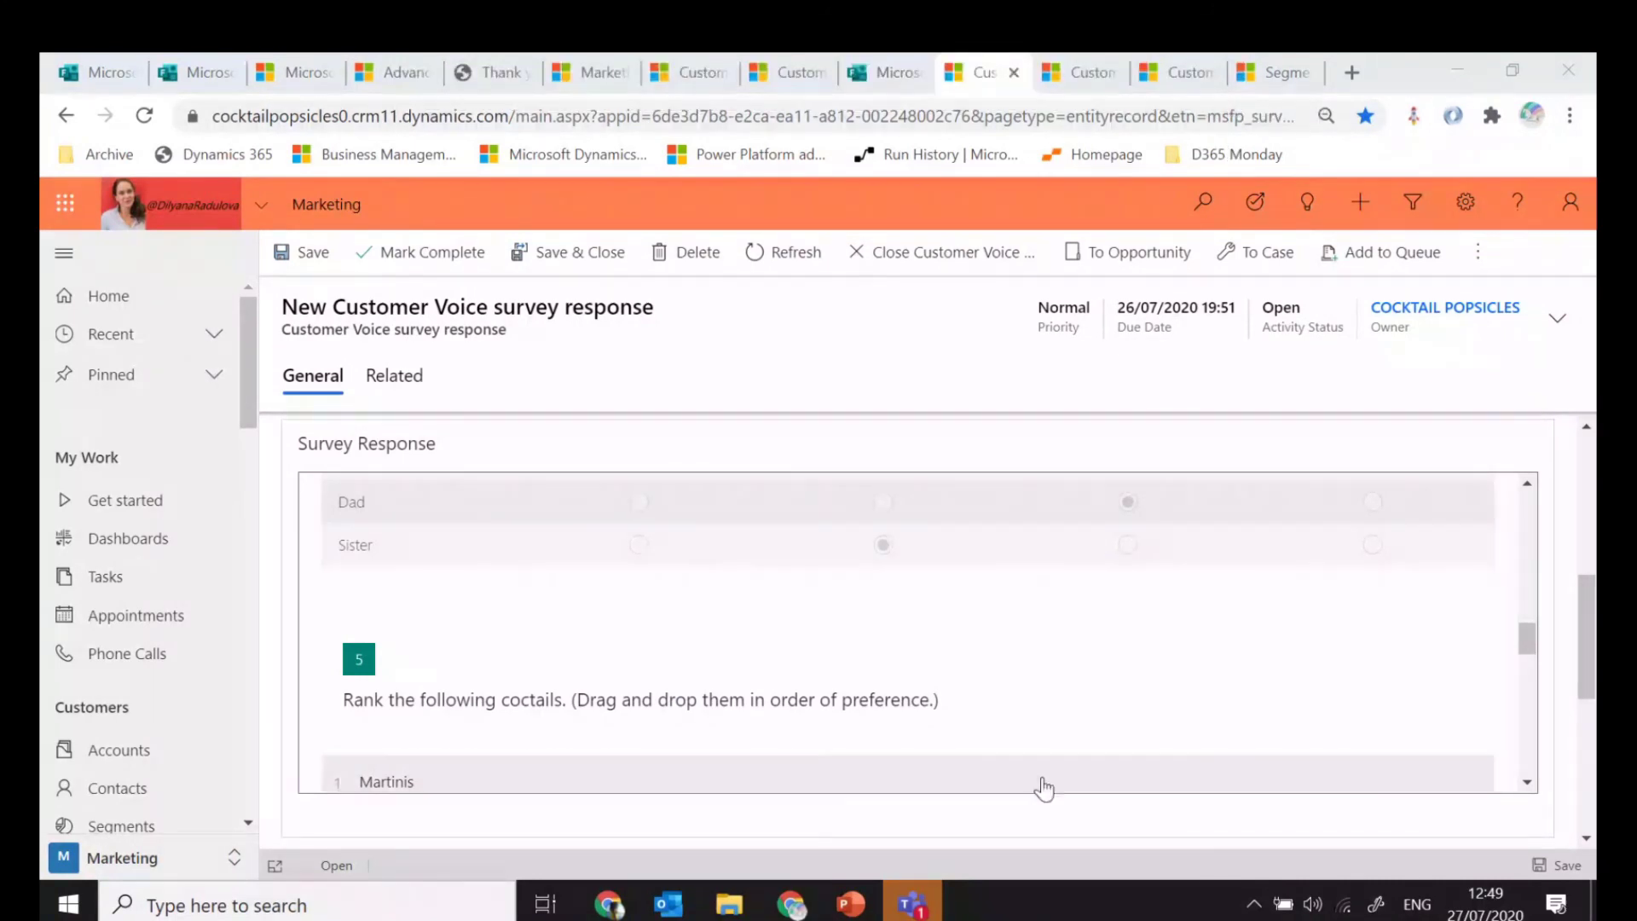
Check the Teams meeting chat for replies and highlight the "Customer Voice survey response" entity name on the record in Chrome
{"action": "left_click", "coordinate": [914, 905]}
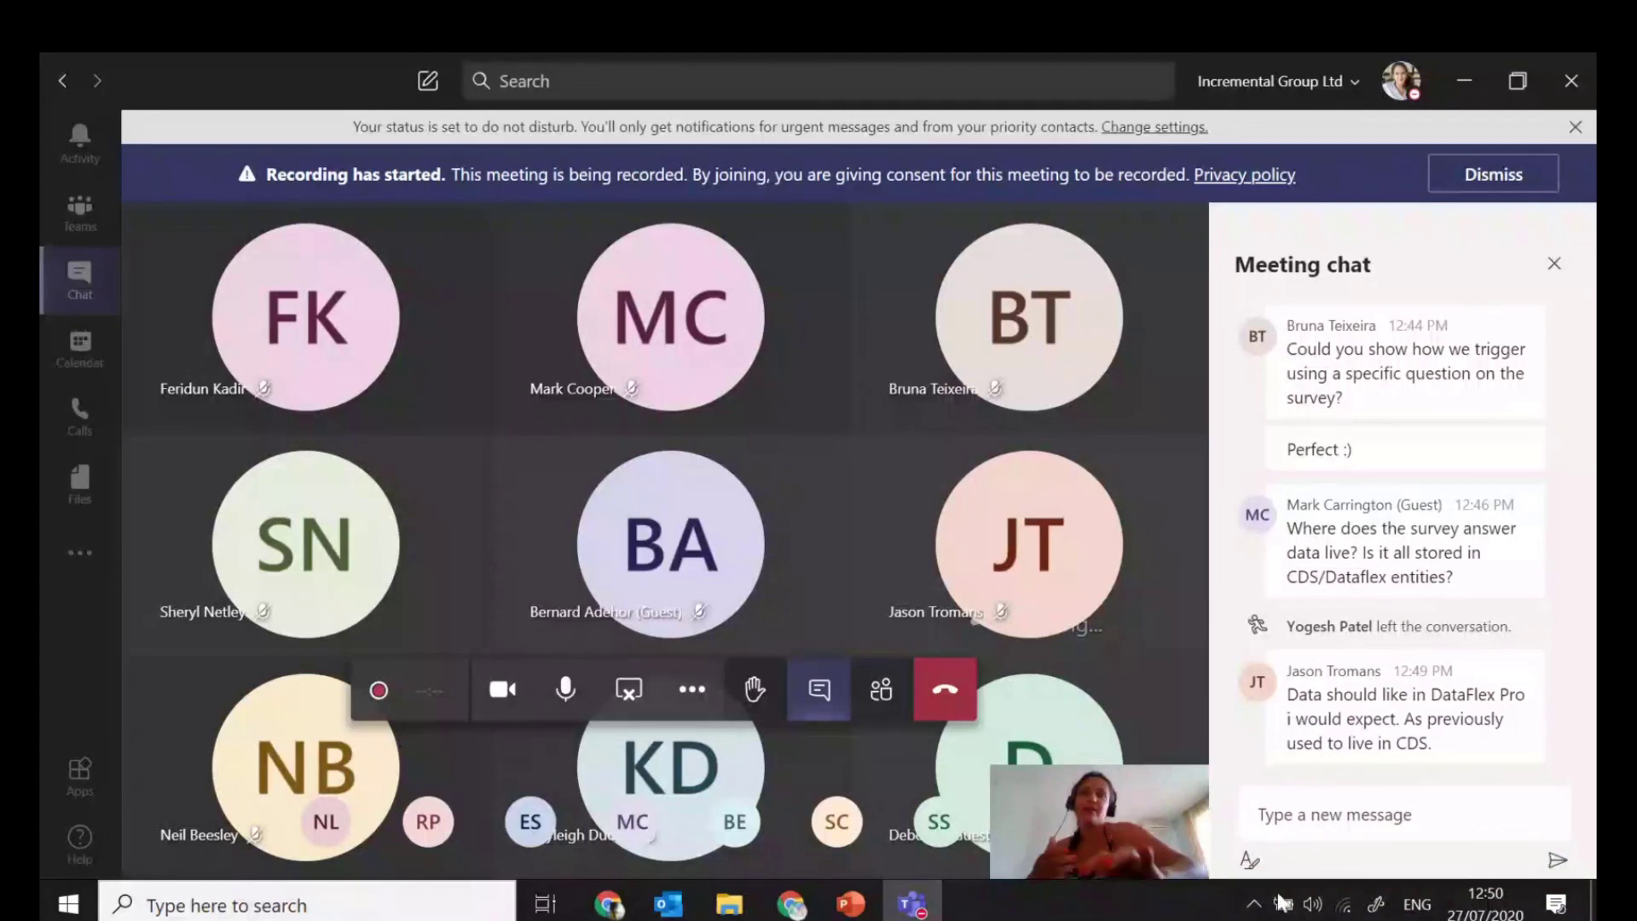
{"action": "left_click", "coordinate": [791, 903]}
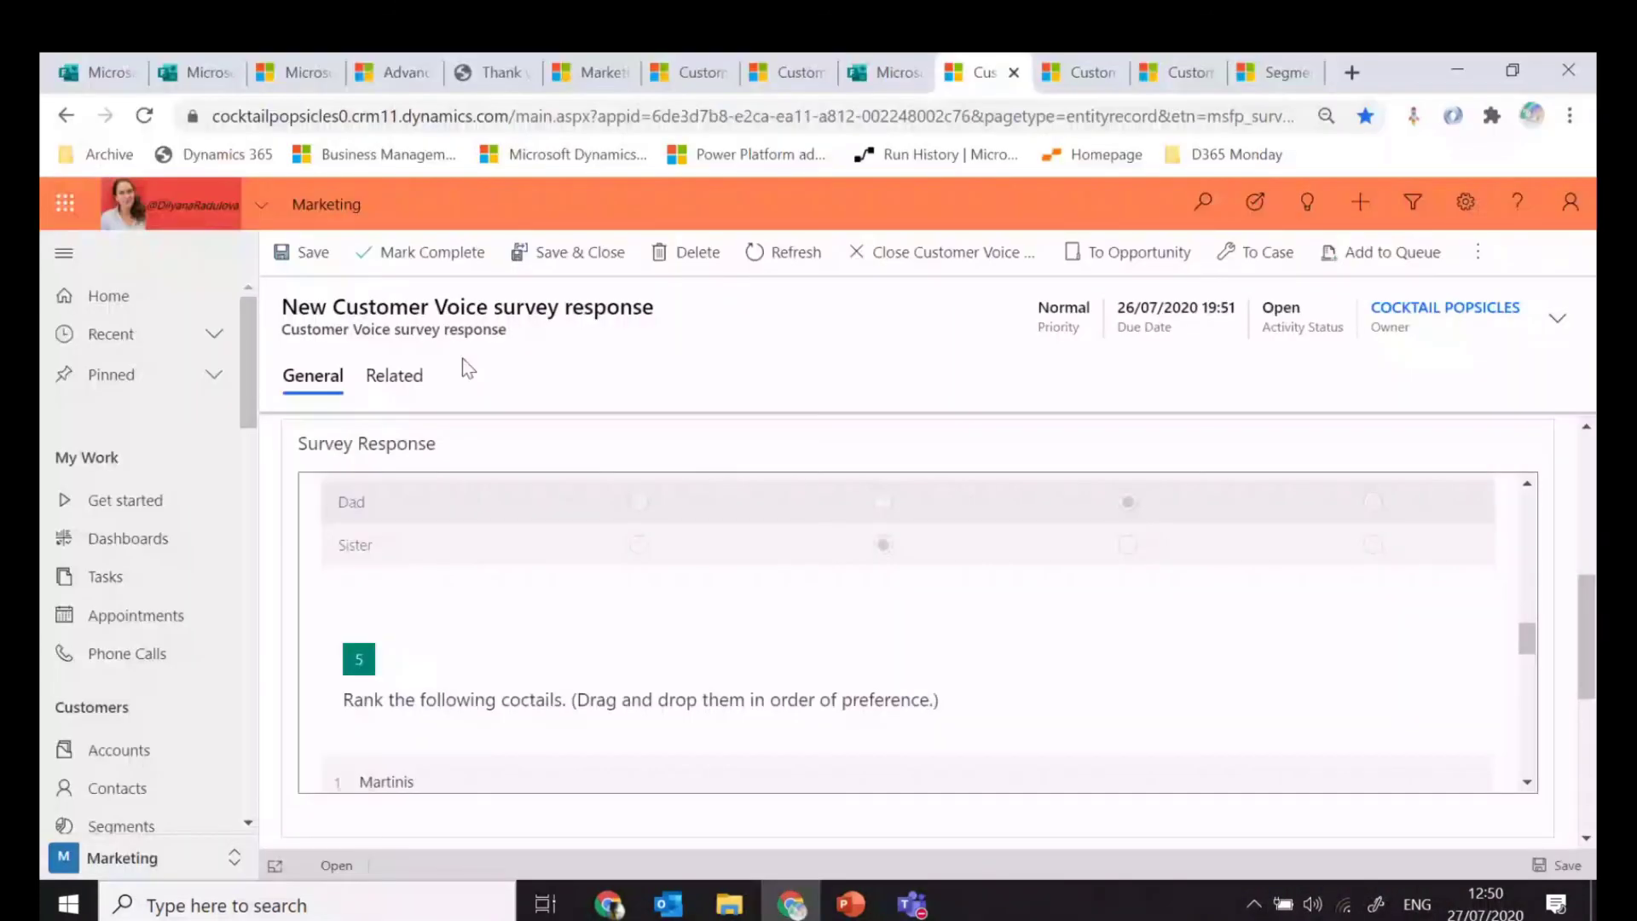
{"action": "triple_click", "coordinate": [459, 331]}
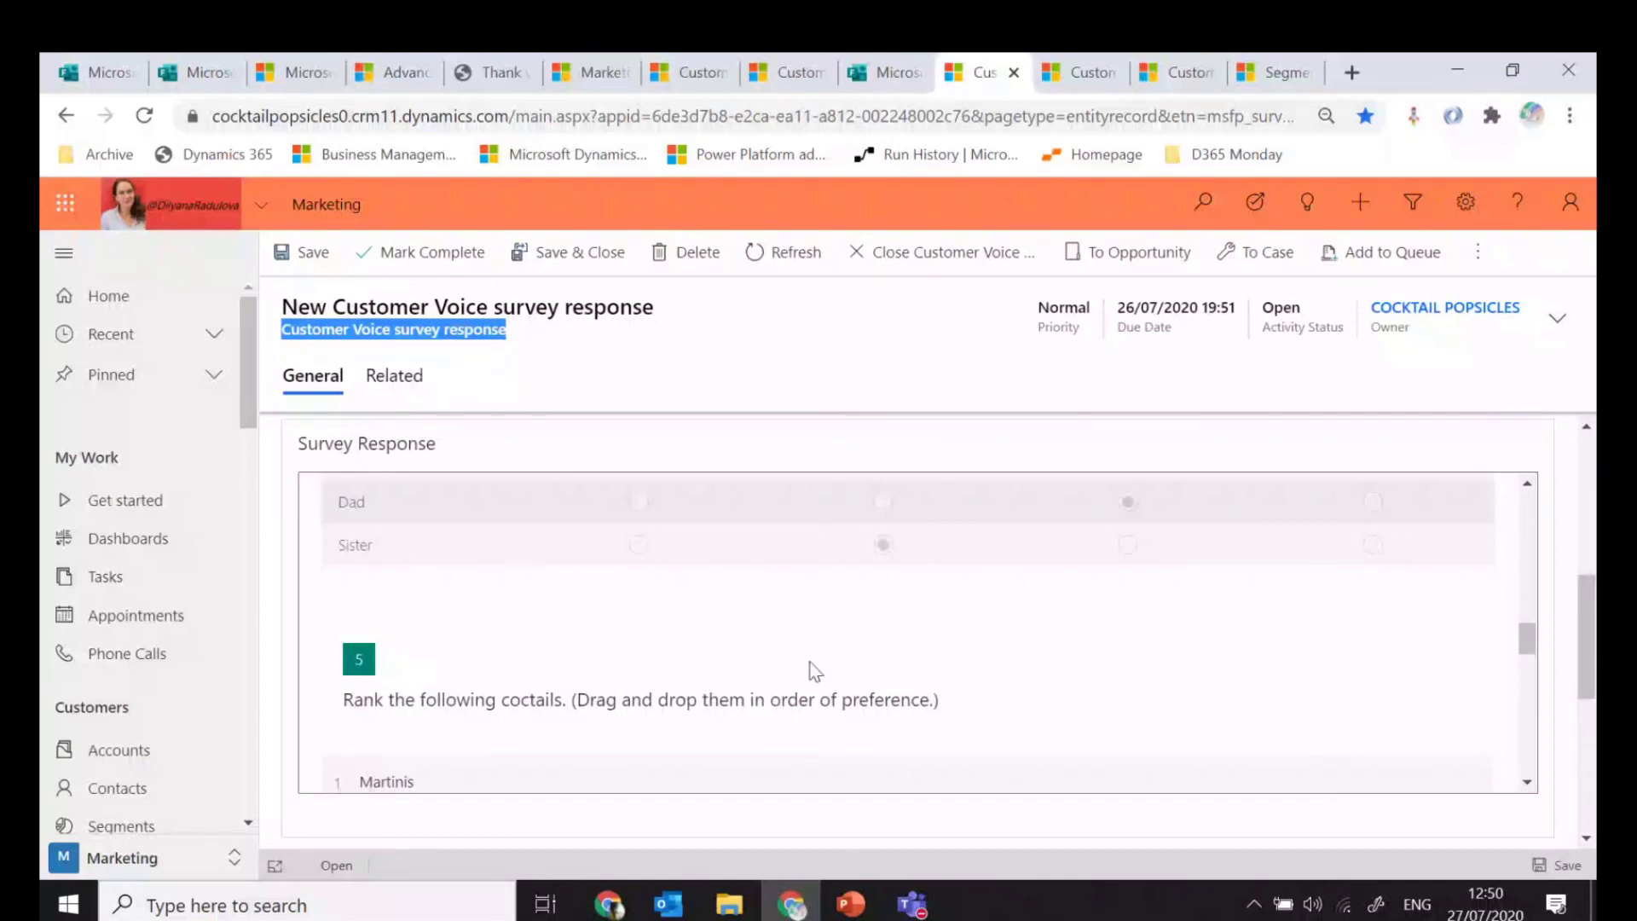
{"action": "key", "text": "alt+Tab"}
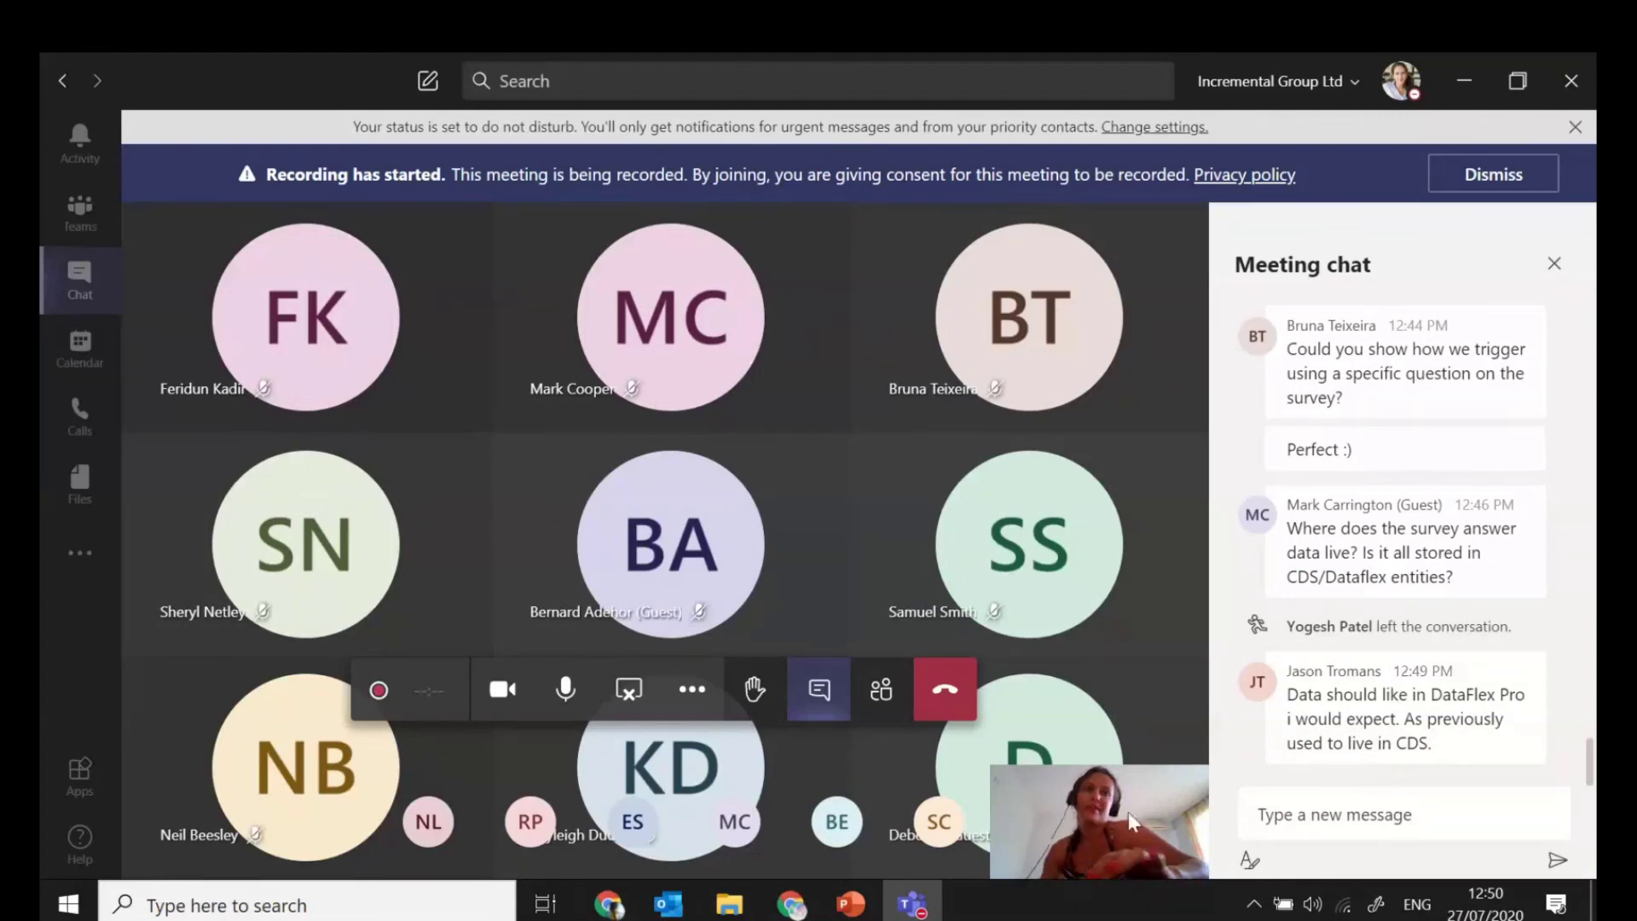
Return to Chrome and examine the definition of the "Behavioural segment coctails" segment, including its survey question response conditions
{"action": "key", "text": "alt+Tab"}
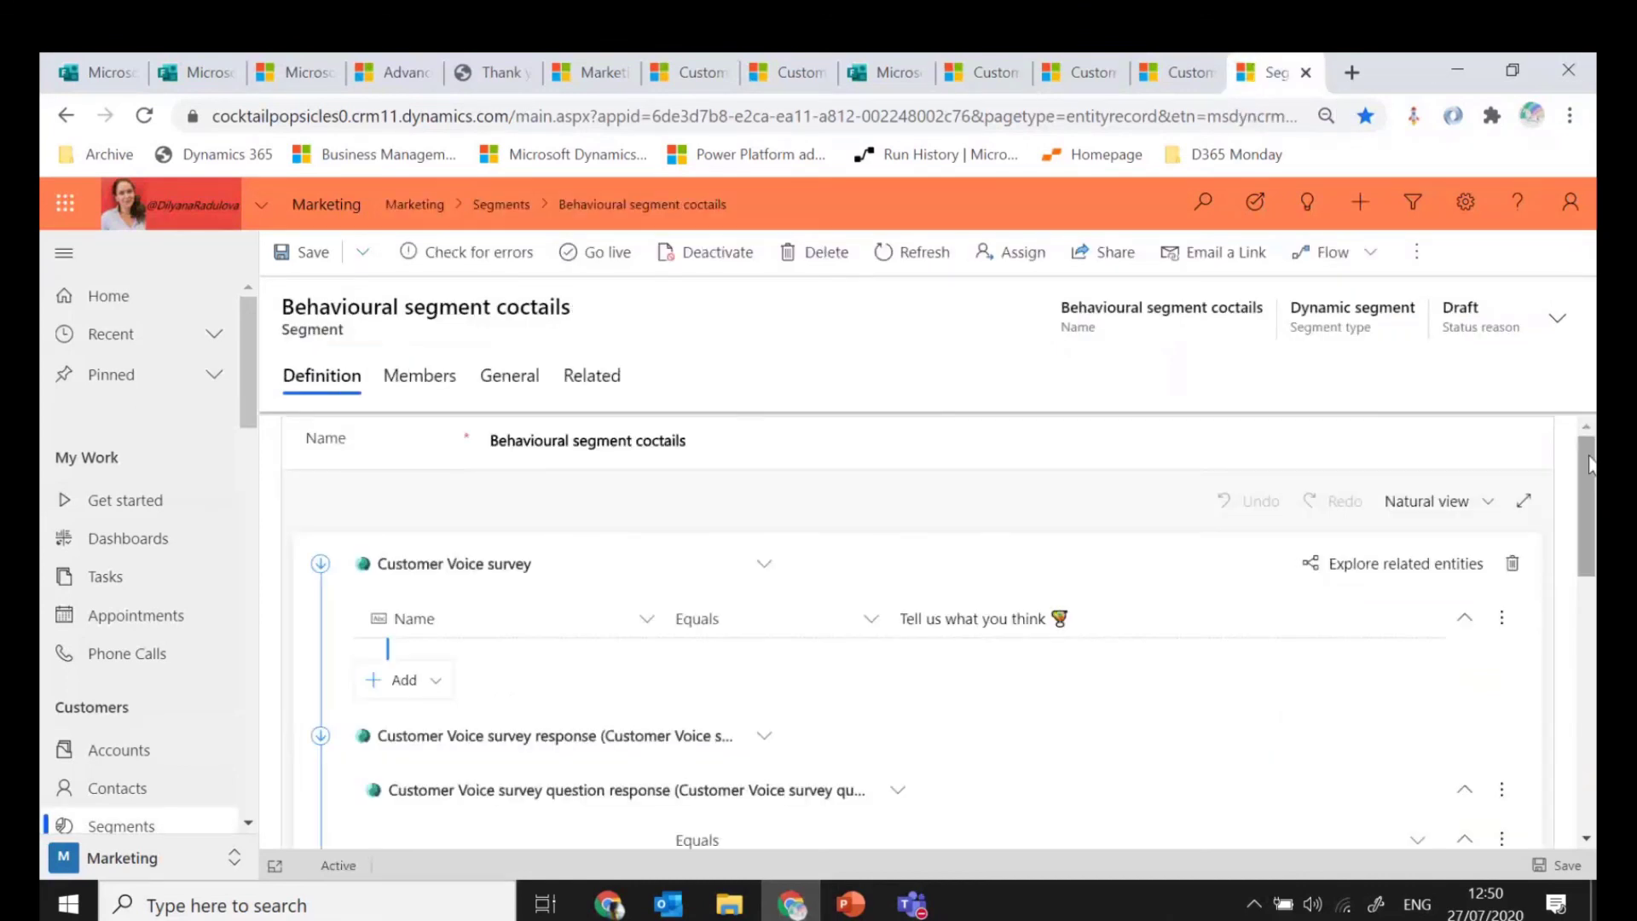
{"action": "left_click_drag", "start_coordinate": [1591, 465], "coordinate": [1590, 488]}
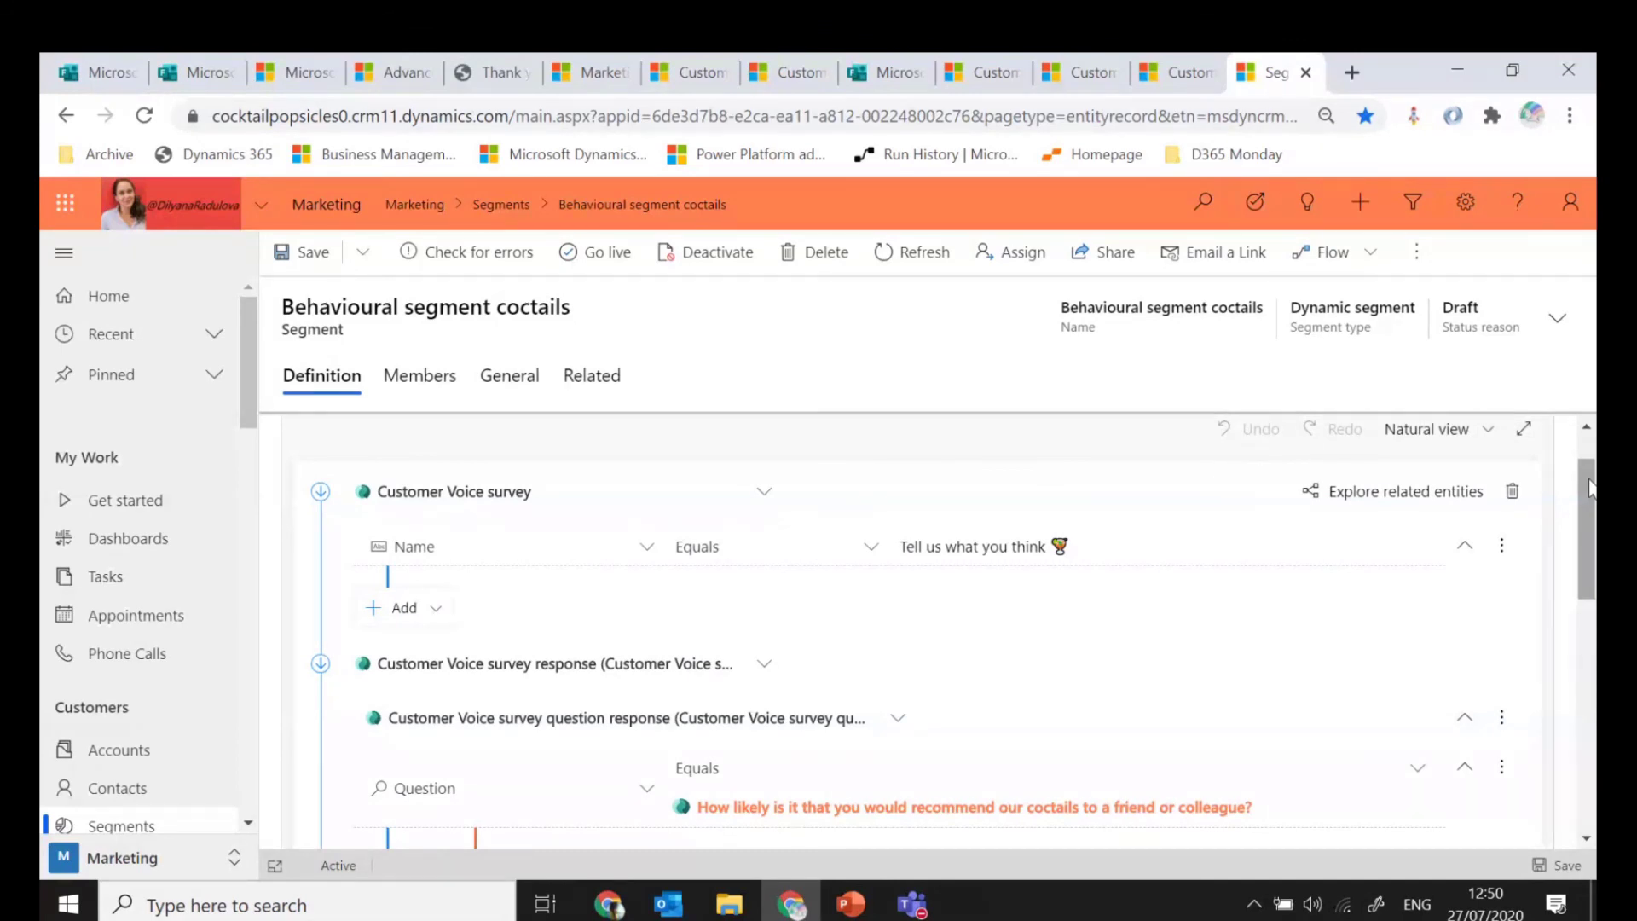
{"action": "scroll", "coordinate": [1589, 488], "scroll_direction": "down", "scroll_amount": 1}
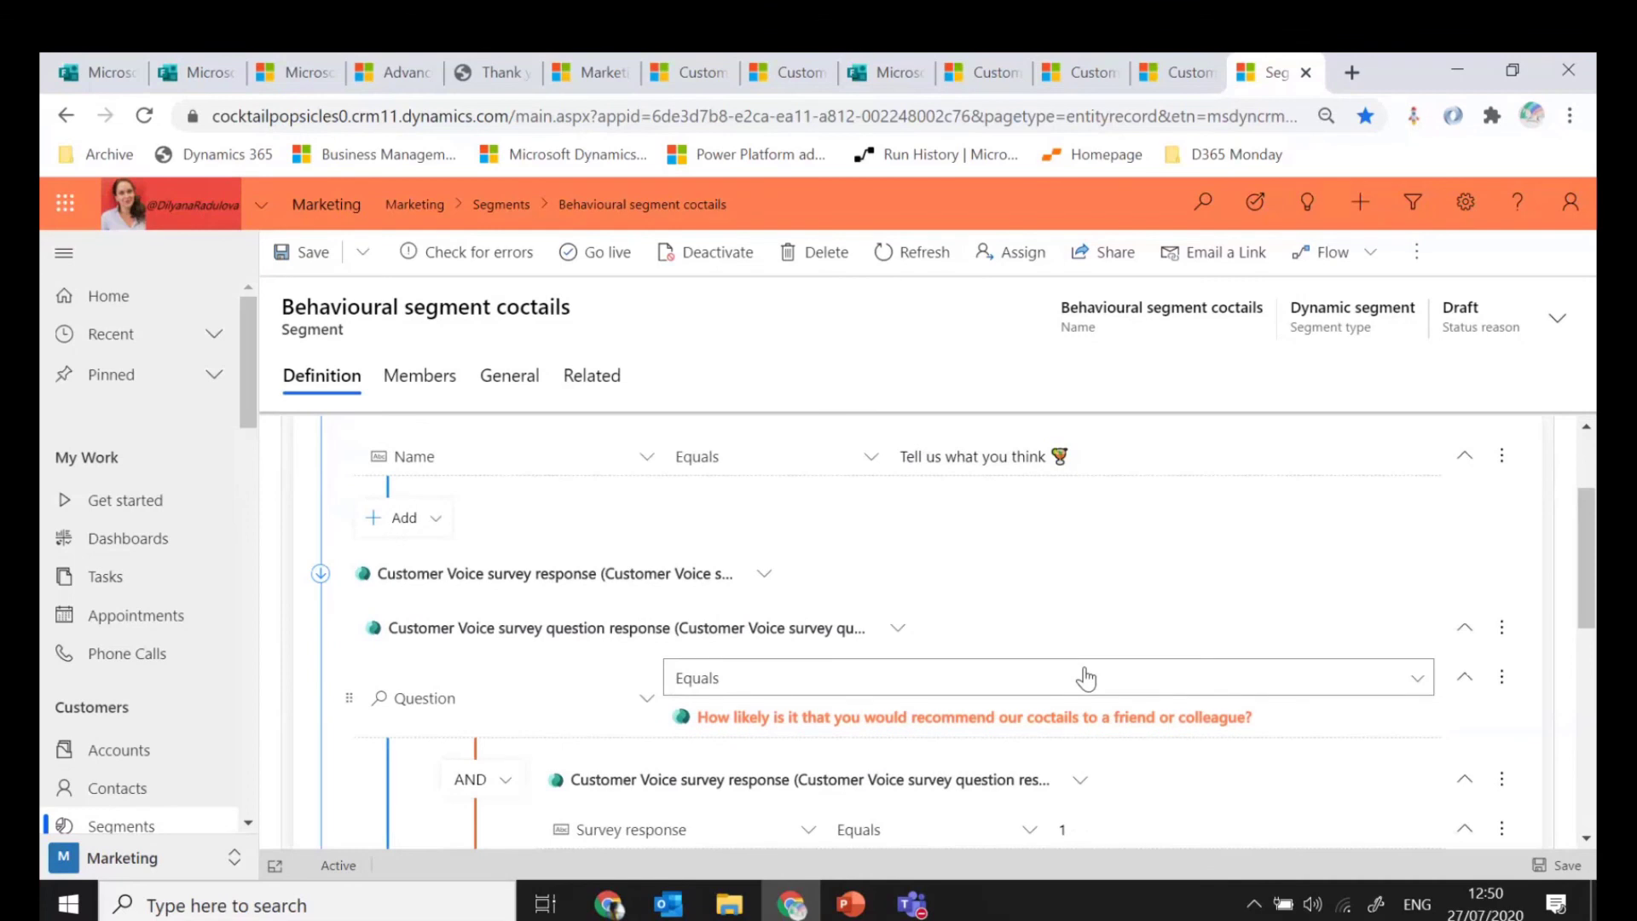
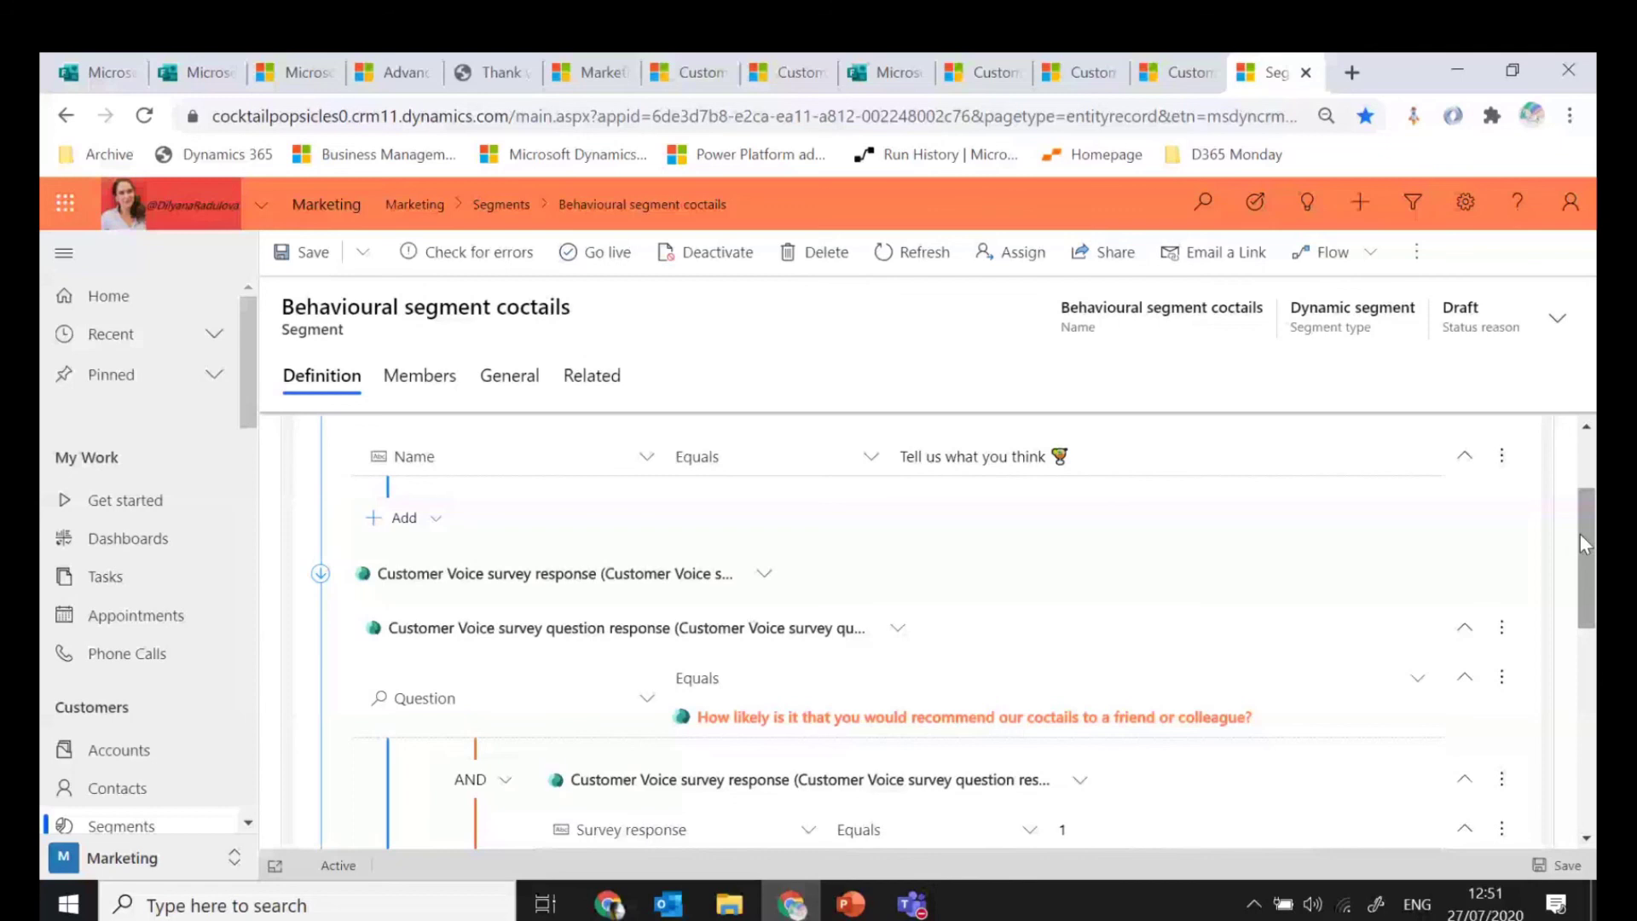
{"action": "scroll", "coordinate": [1040, 578], "scroll_direction": "down", "scroll_amount": 1}
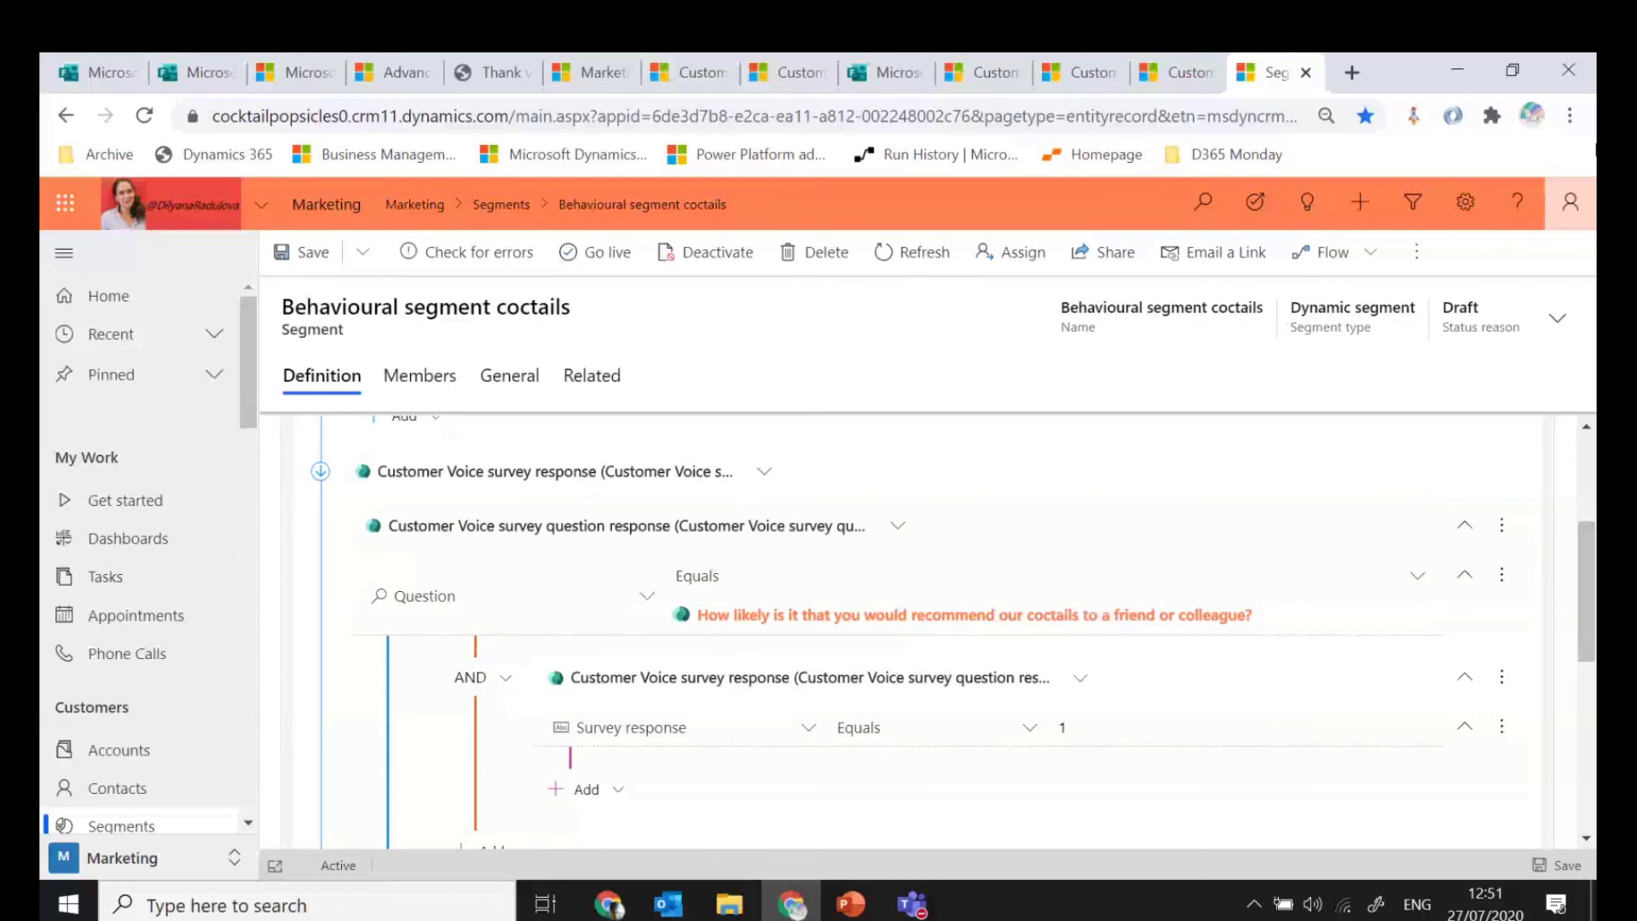
Read the Teams chat question about migrating surveys between environments and go back to the cocktail survey in Forms Pro
{"action": "left_click", "coordinate": [1468, 73]}
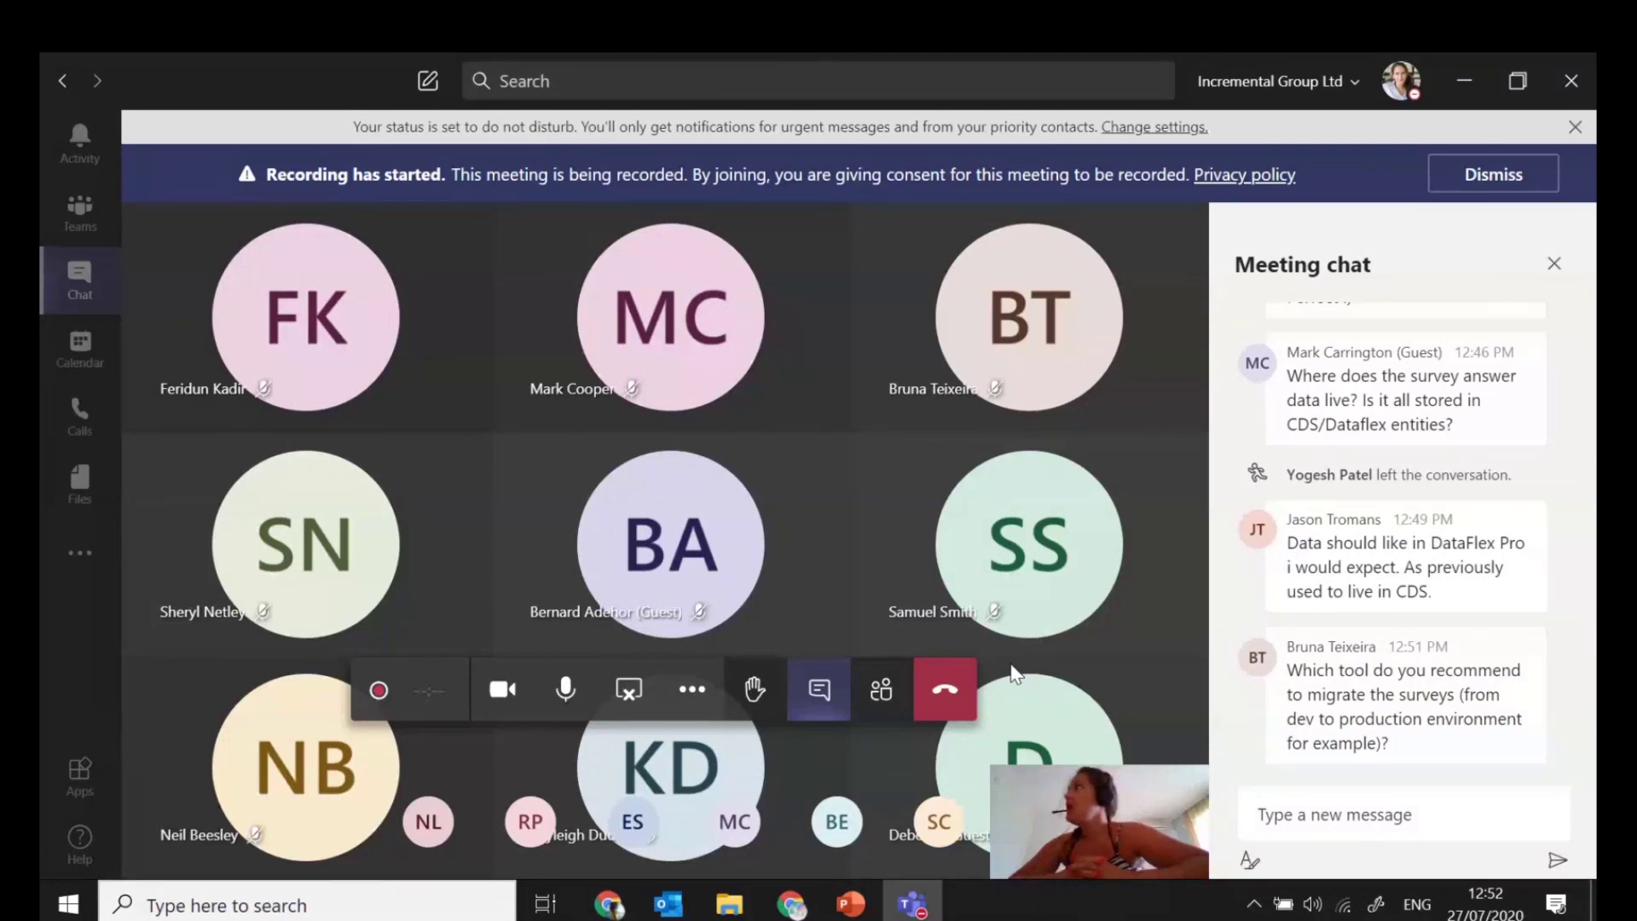
{"action": "left_click", "coordinate": [791, 906]}
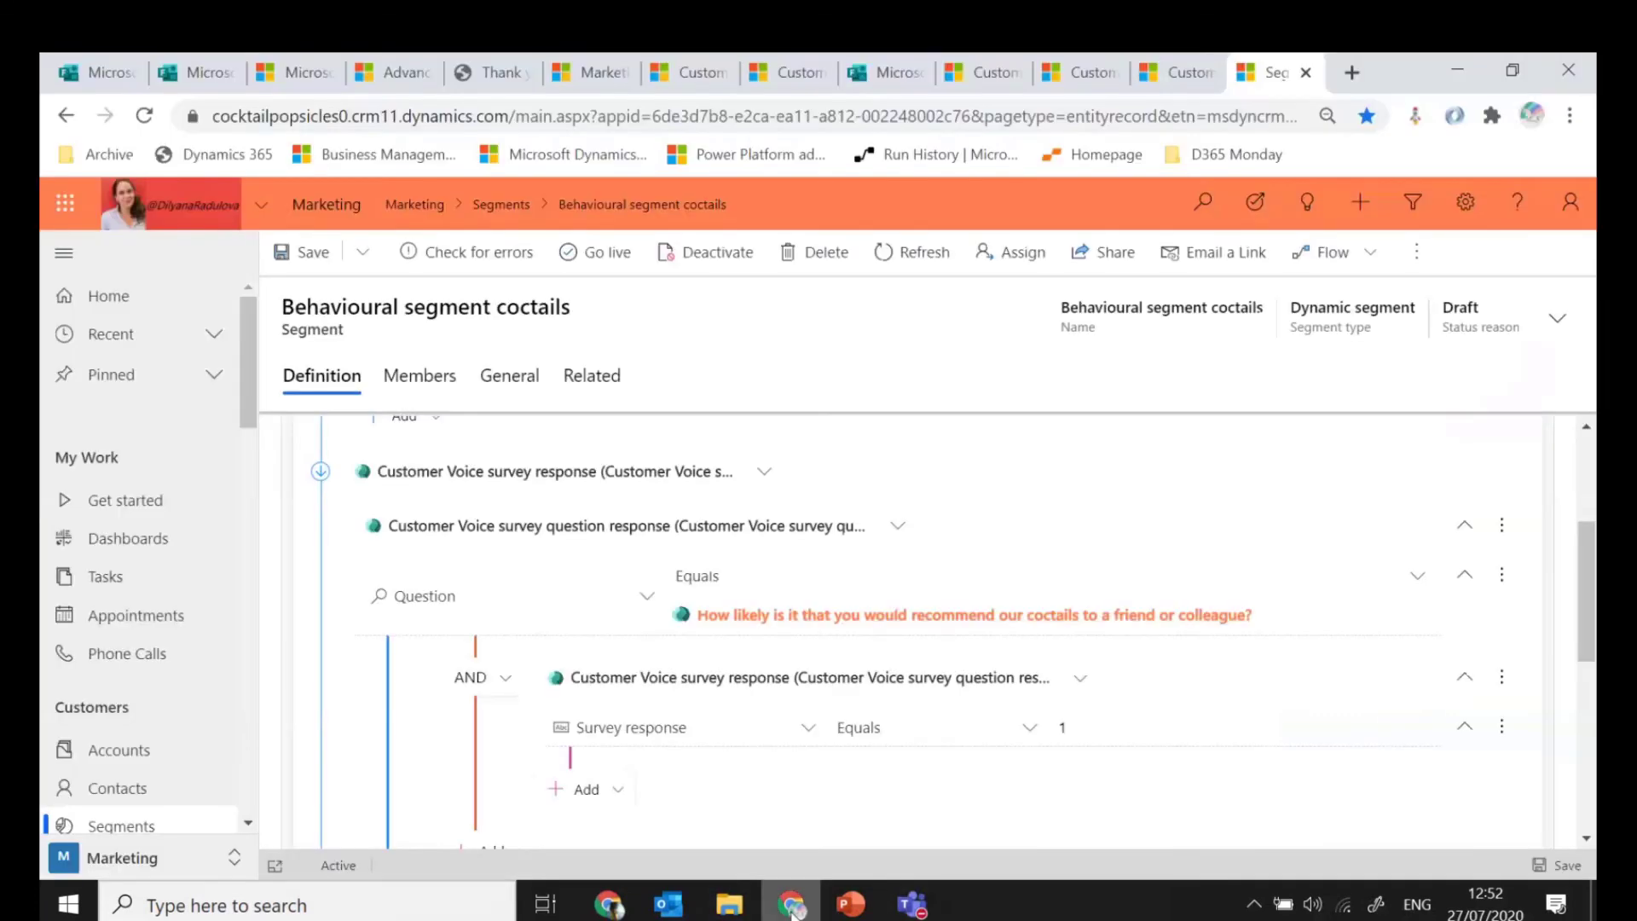
{"action": "left_click", "coordinate": [98, 68]}
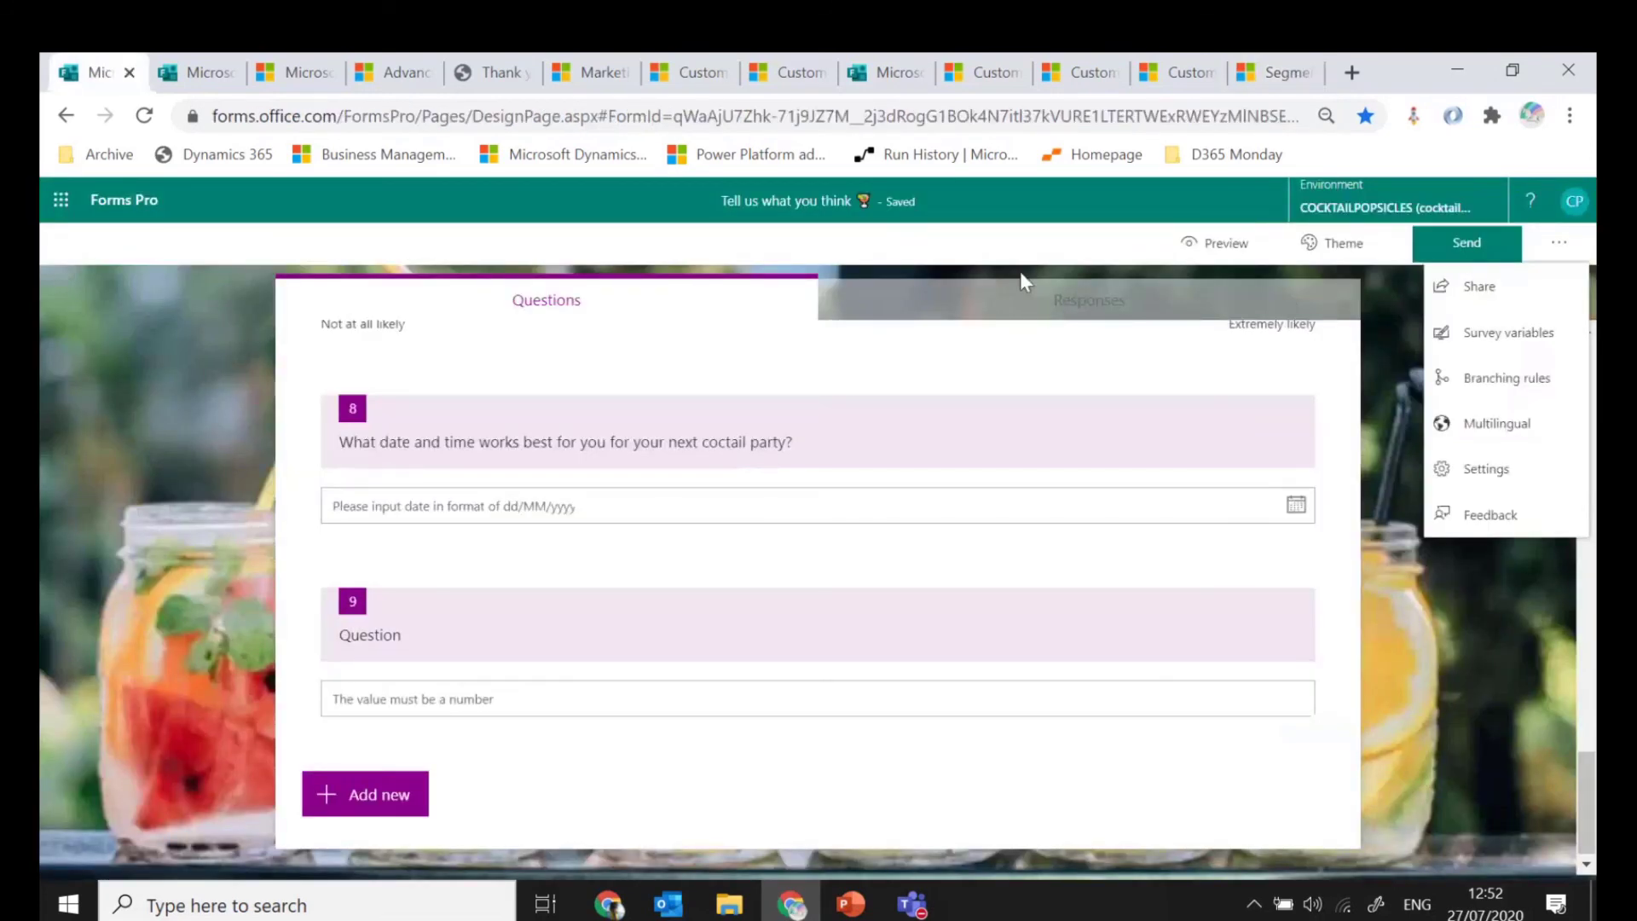
From the My forms list, show the environments available for copying the cocktail survey and close the copy options without copying
{"action": "left_click", "coordinate": [101, 201]}
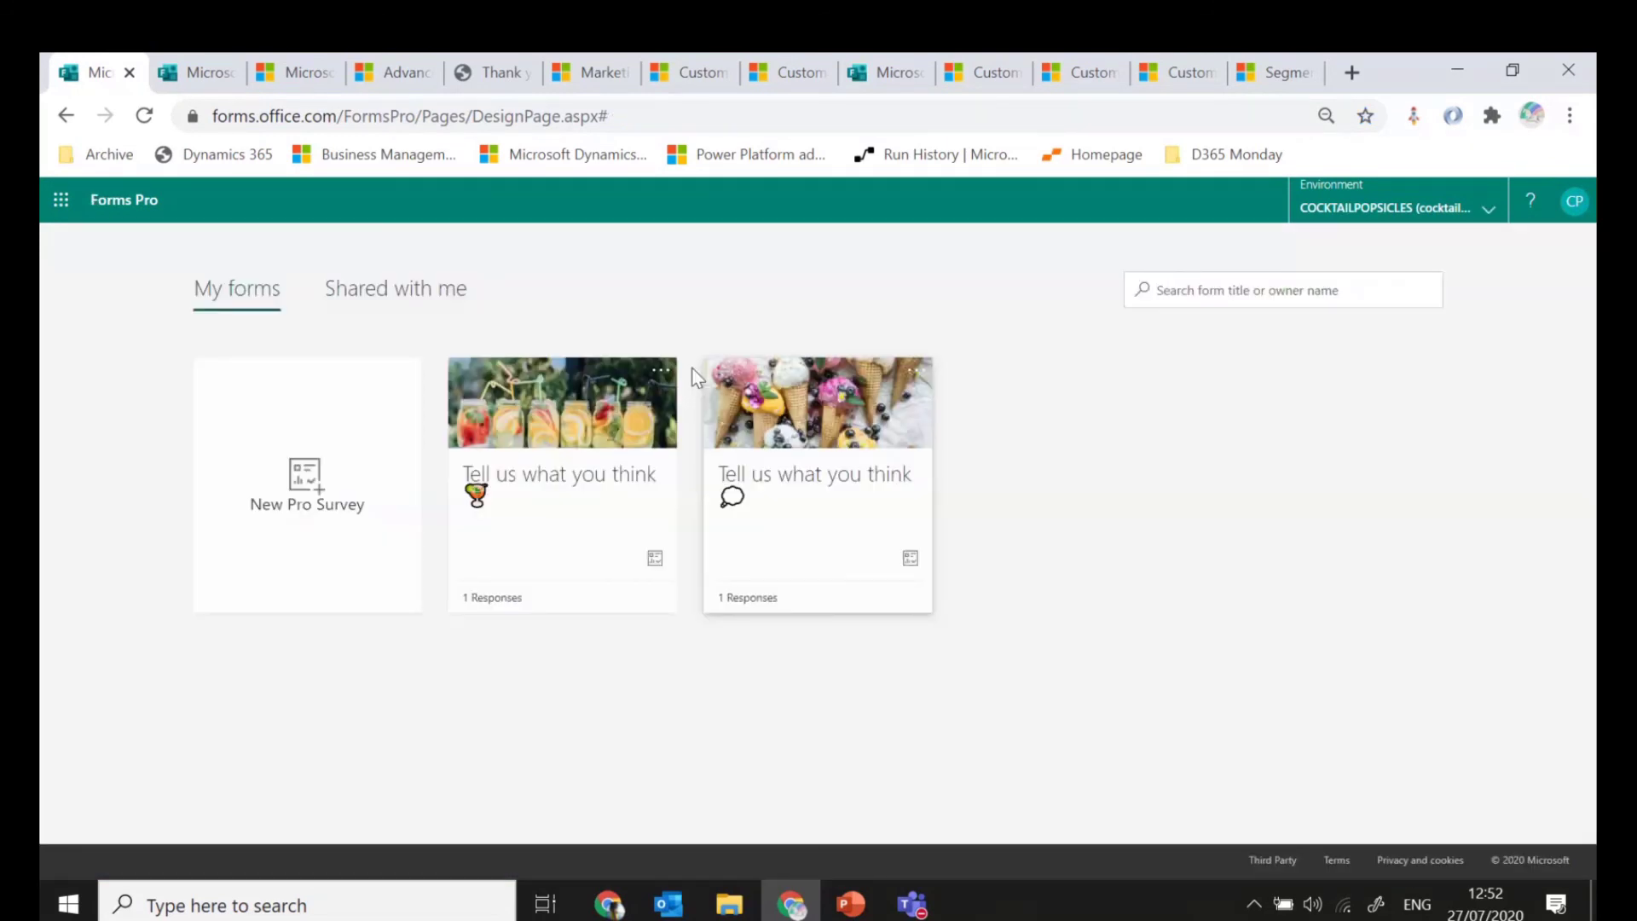
{"action": "left_click", "coordinate": [660, 370]}
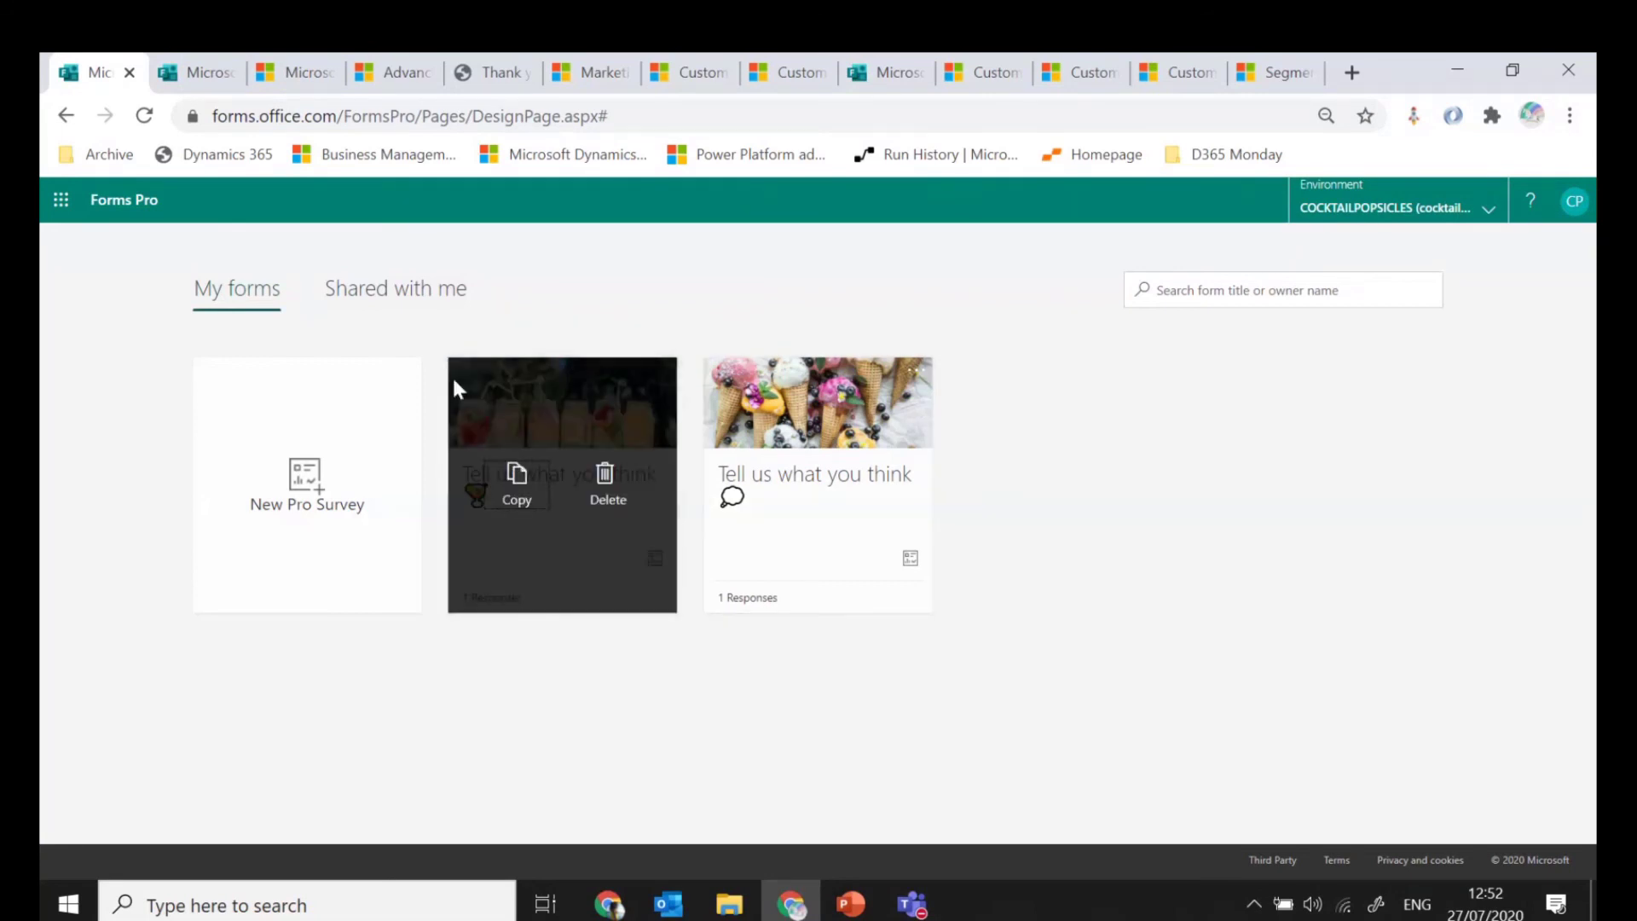
{"action": "left_click", "coordinate": [515, 484]}
{"action": "left_click", "coordinate": [628, 523]}
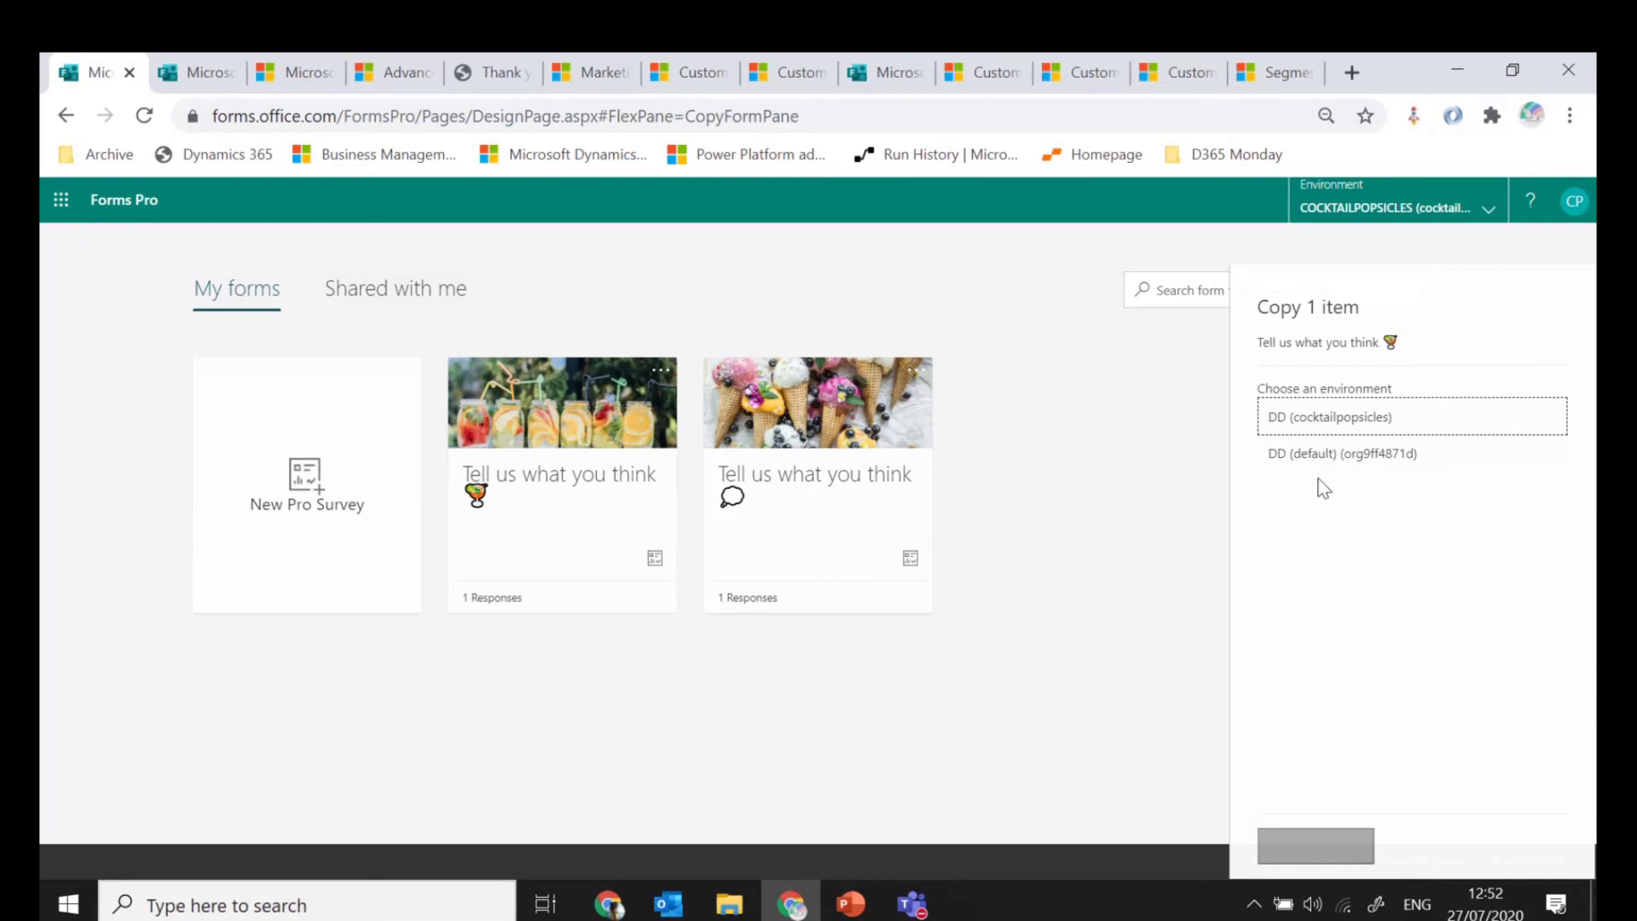
{"action": "left_click", "coordinate": [1031, 543]}
Check the Teams chat, switch to PowerPoint and present from the DEMO slide to the "2020 release wave 2 key dates" slide
{"action": "mouse_move", "coordinate": [880, 911]}
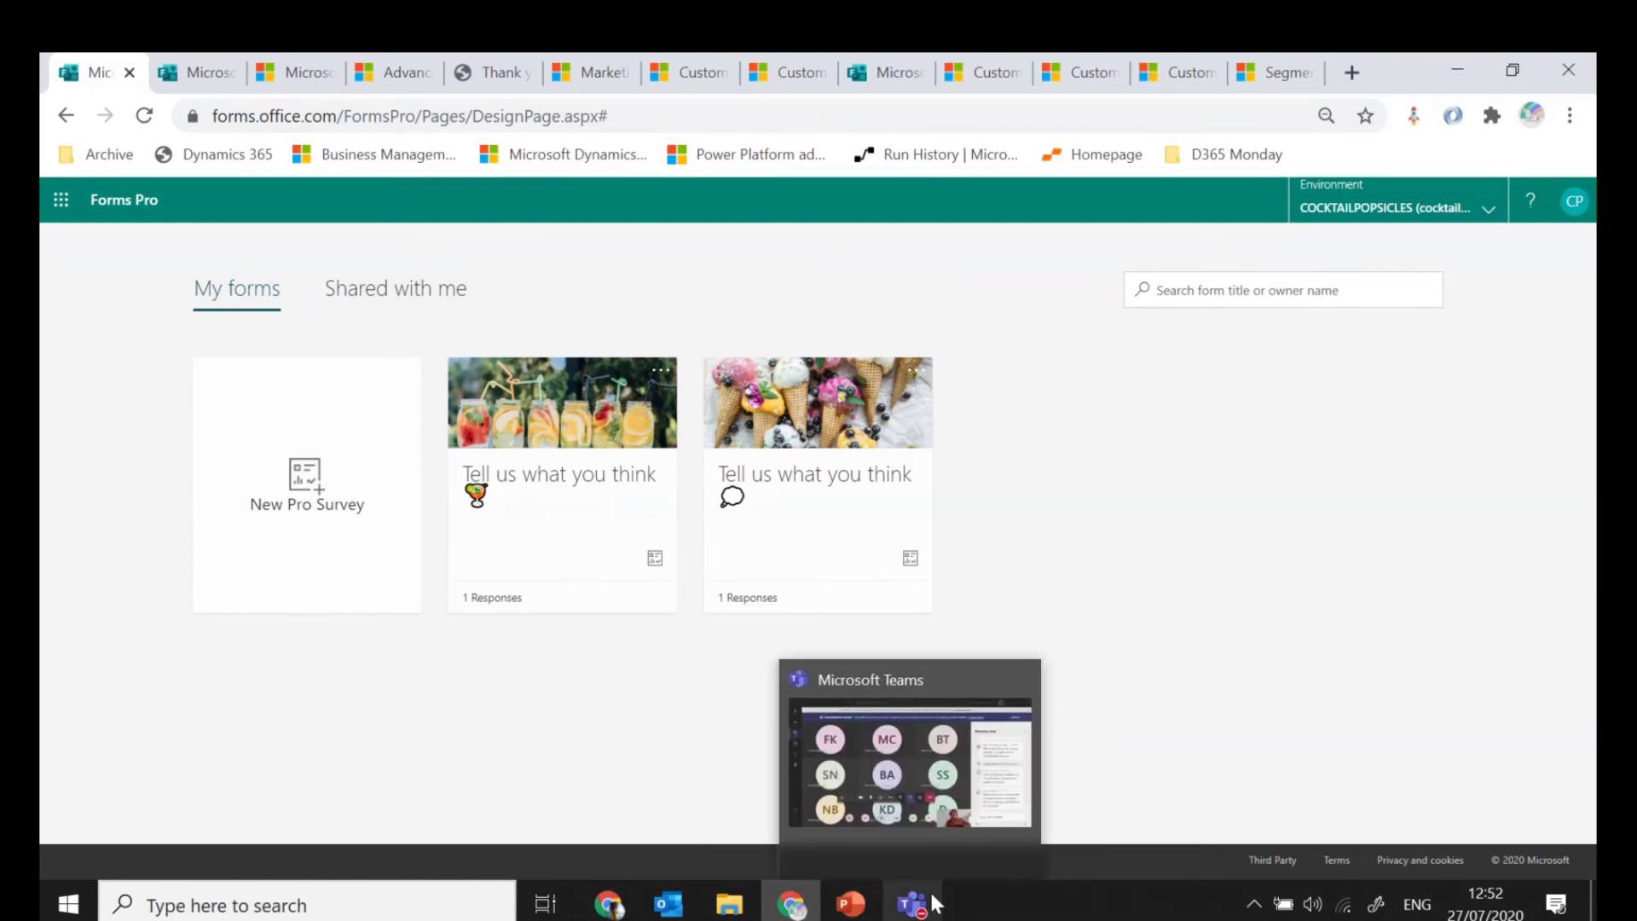
{"action": "left_click", "coordinate": [912, 902]}
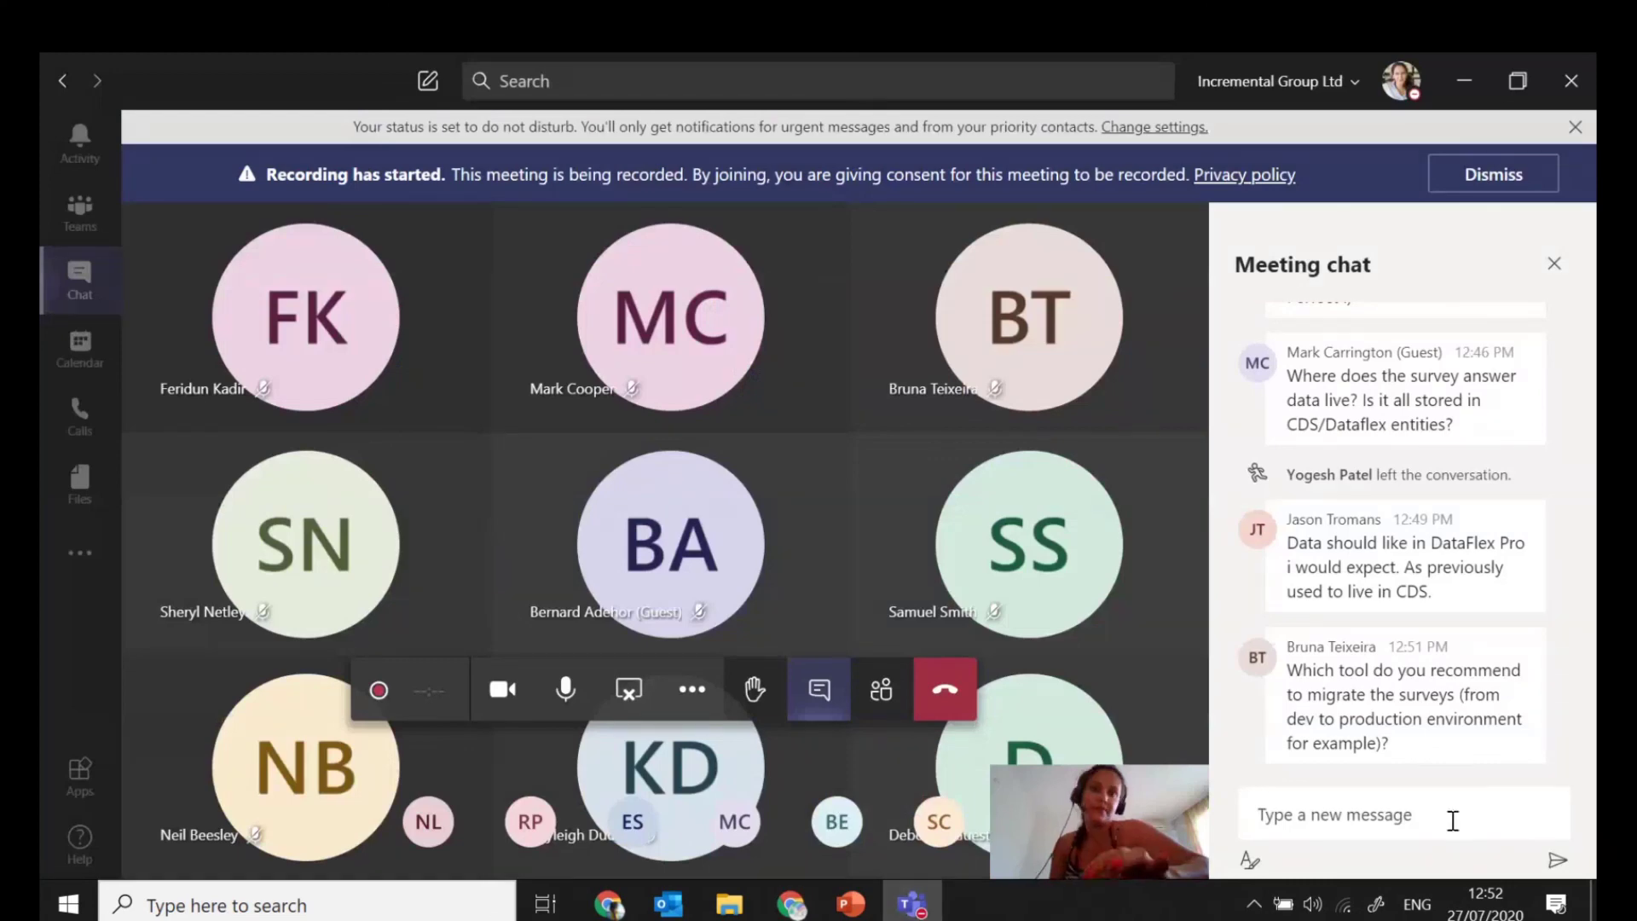
{"action": "left_click", "coordinate": [860, 907]}
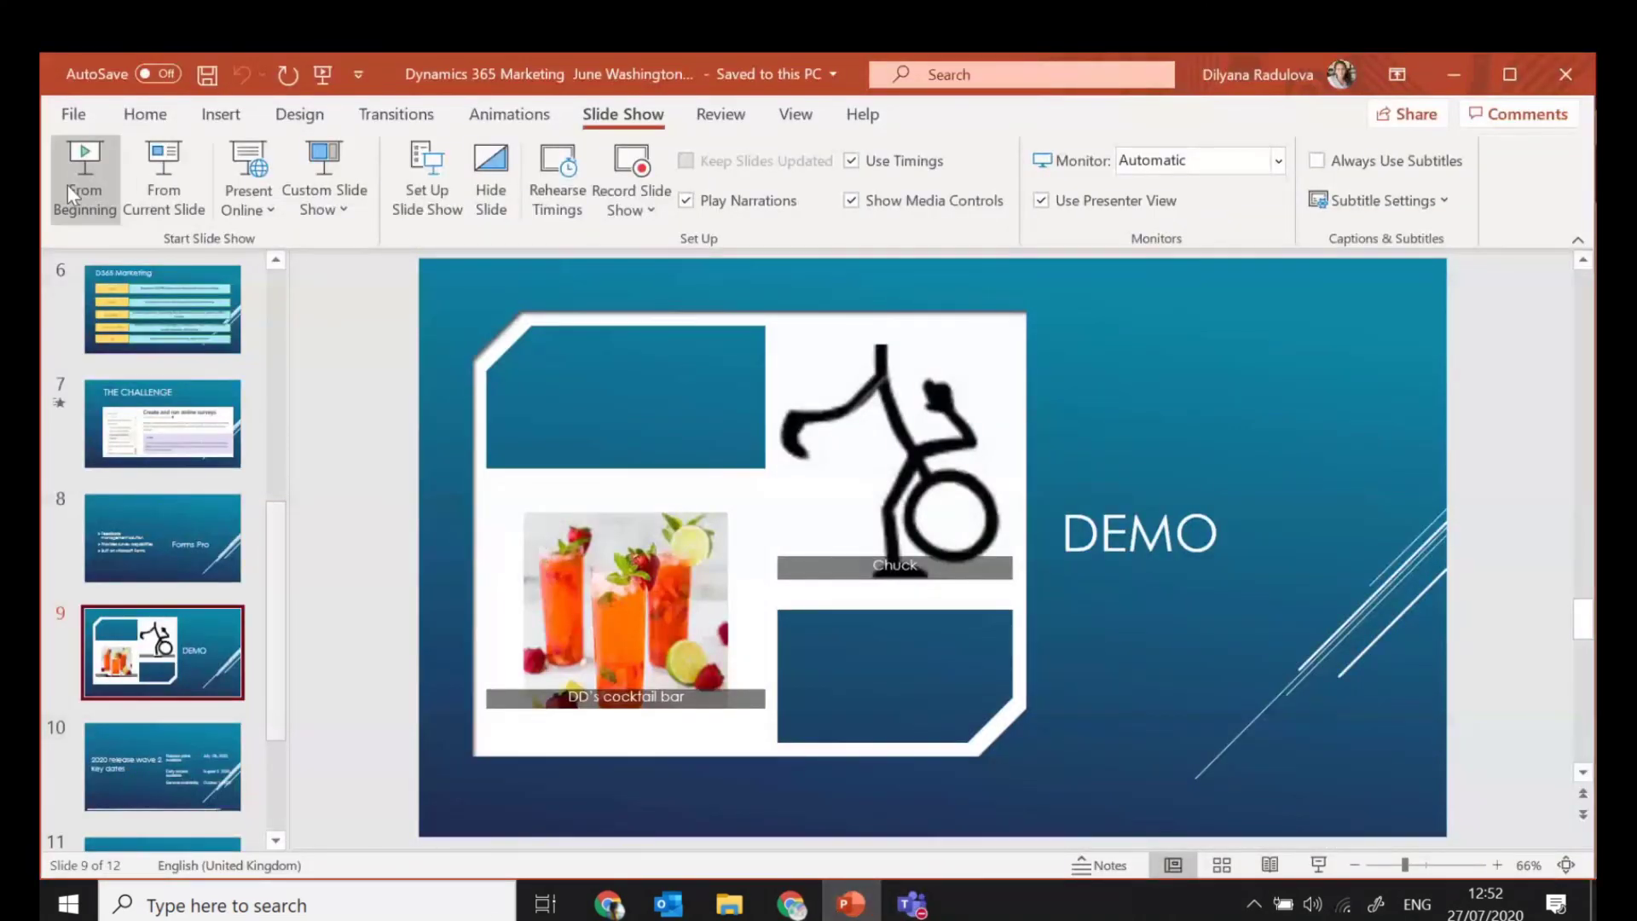
{"action": "left_click", "coordinate": [160, 170]}
{"action": "key", "text": "Right"}
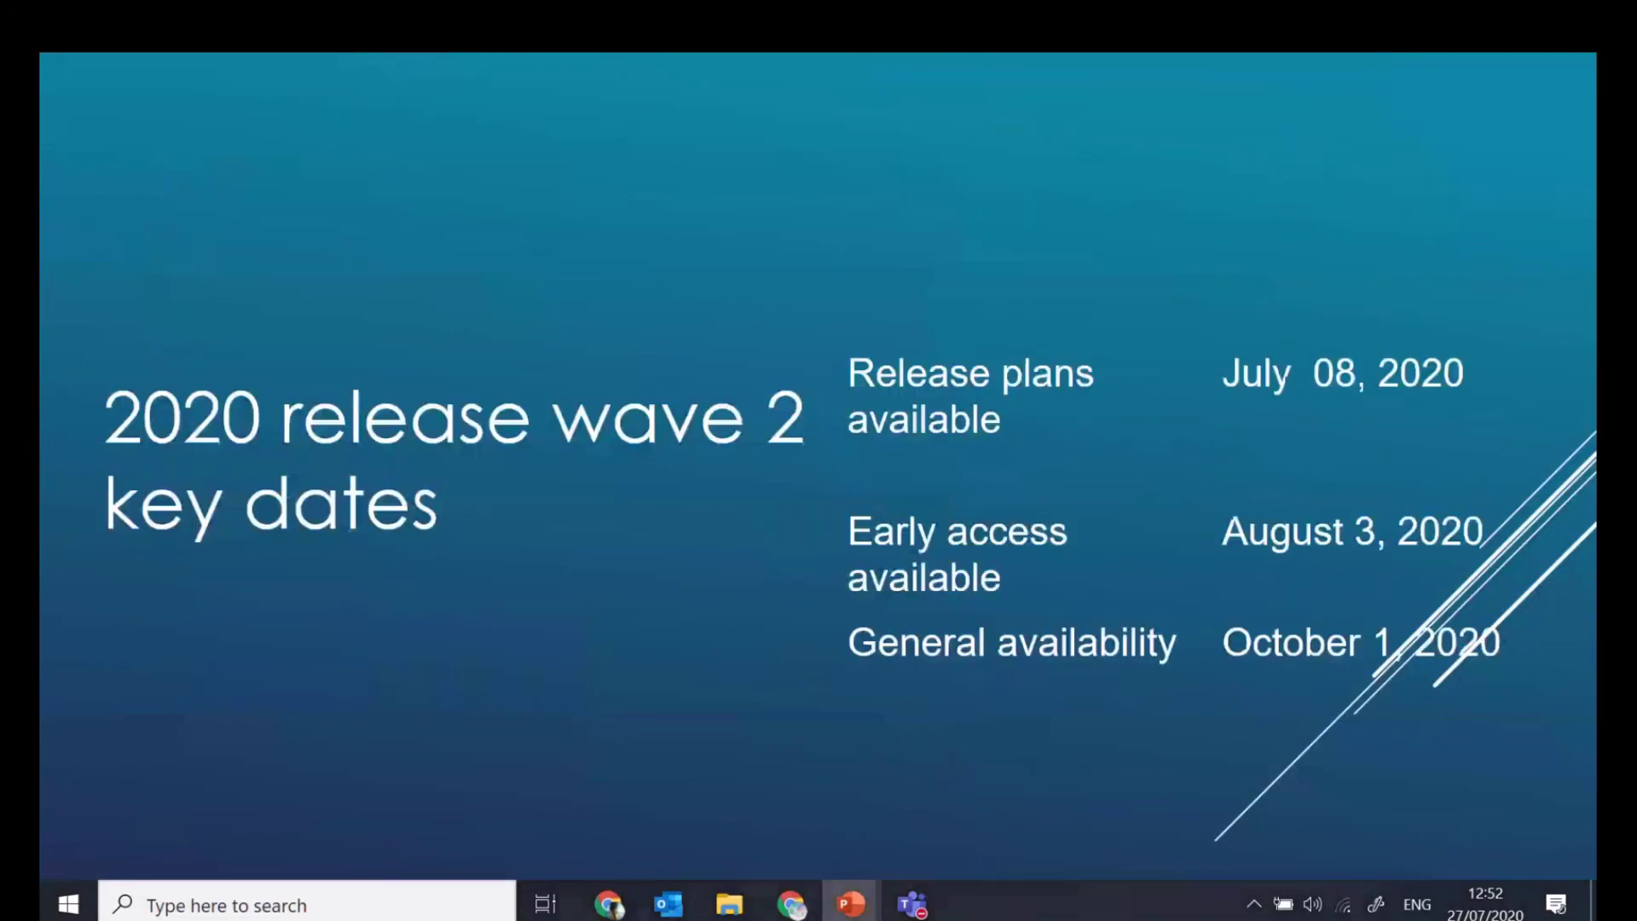